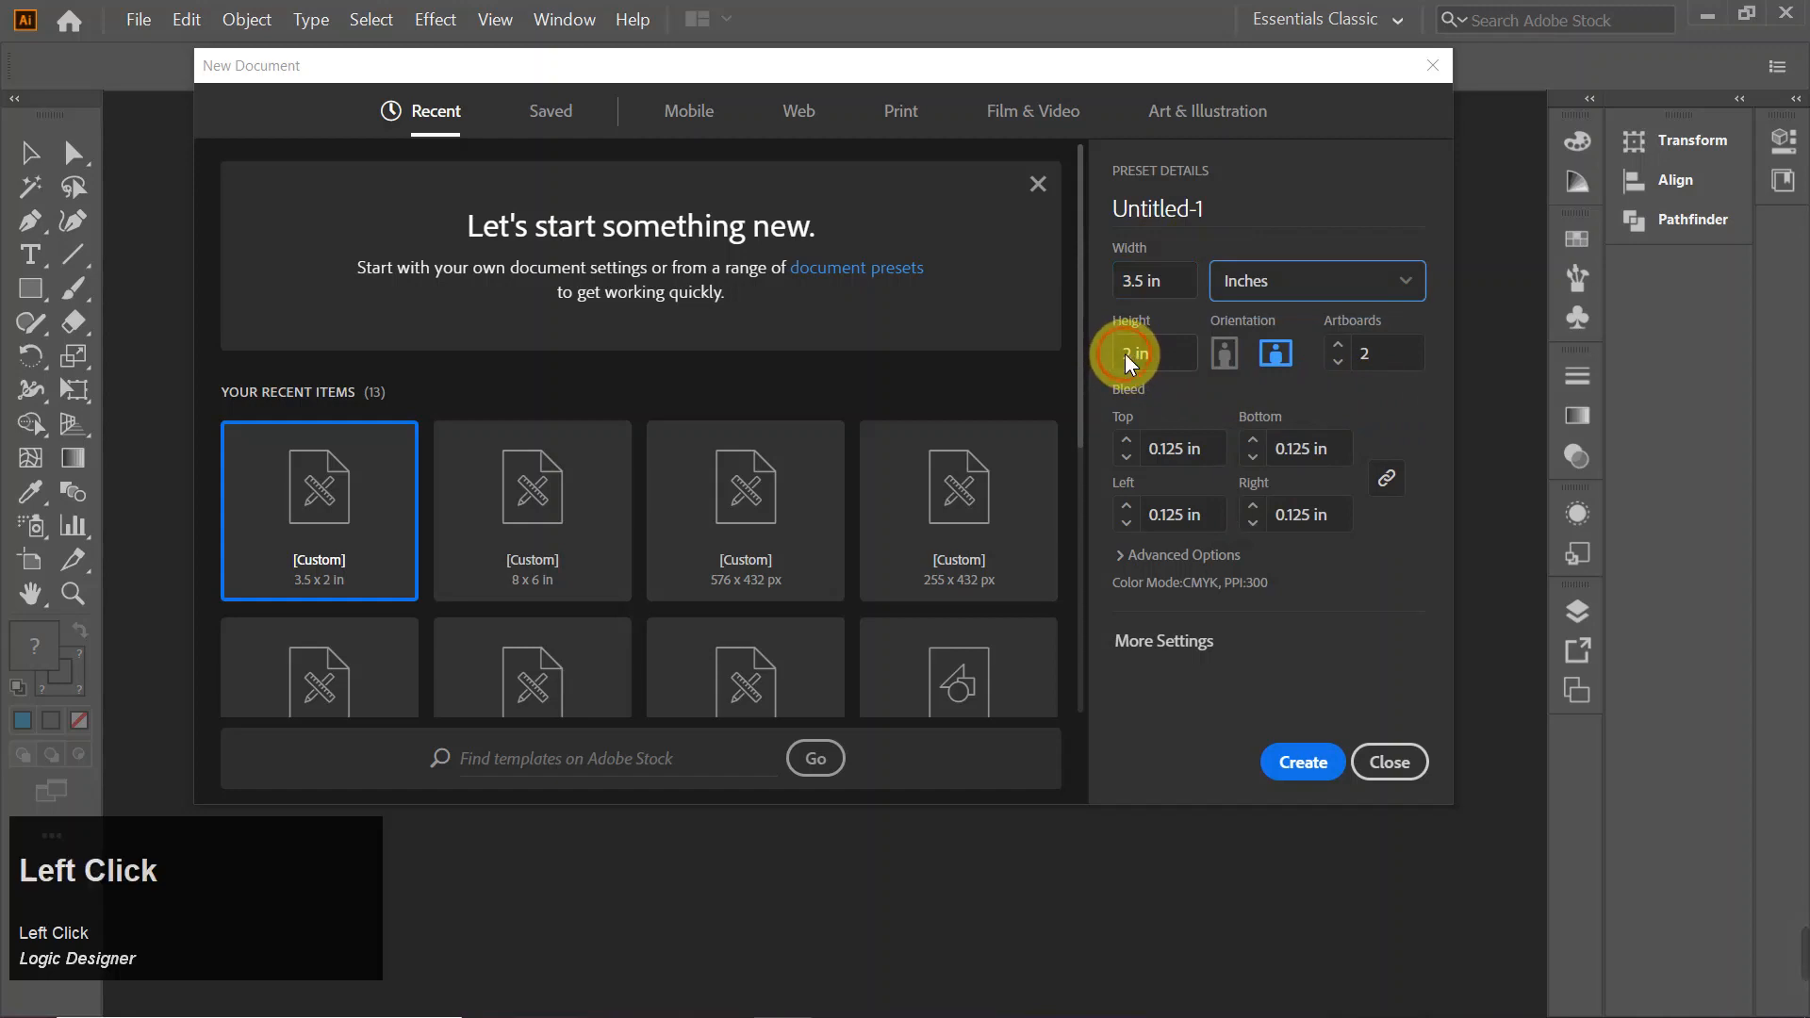
- Create a landscape document of 3.5 × 2 in with two artboards and 0.125 in bleed on all sides
{"action": "left_click", "coordinate": [1130, 358]}
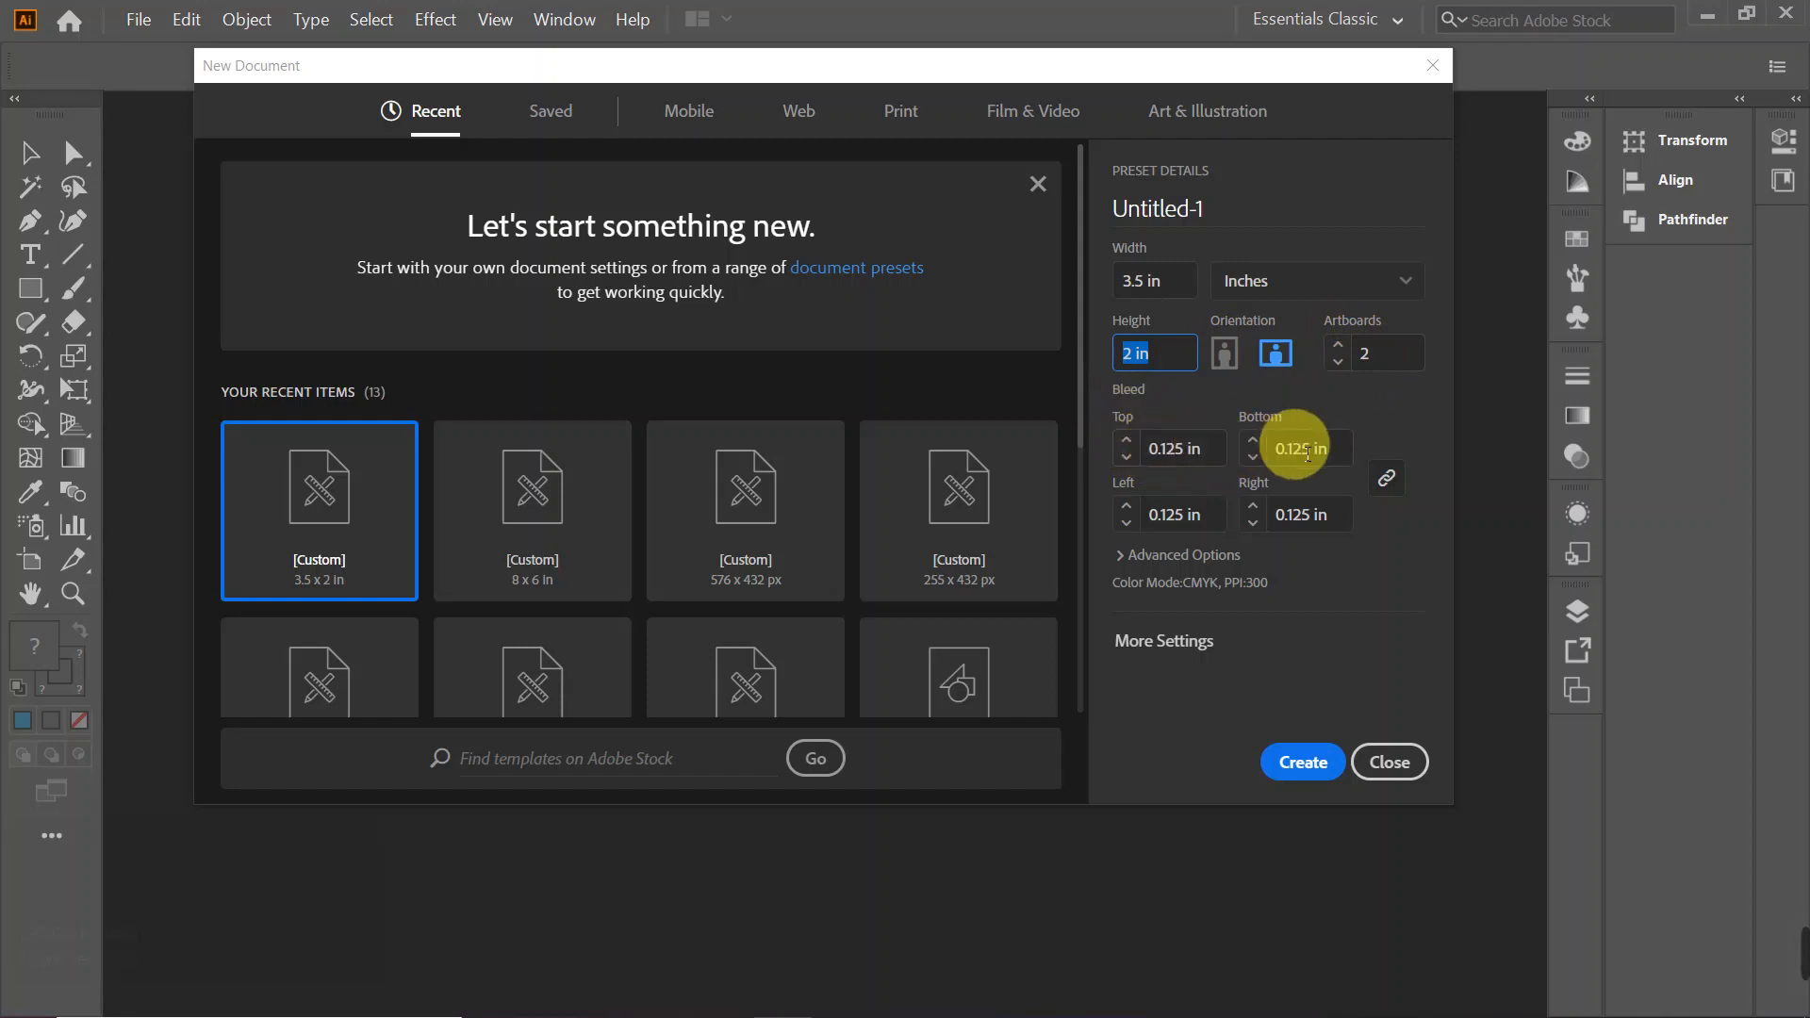
{"action": "left_click", "coordinate": [1304, 757]}
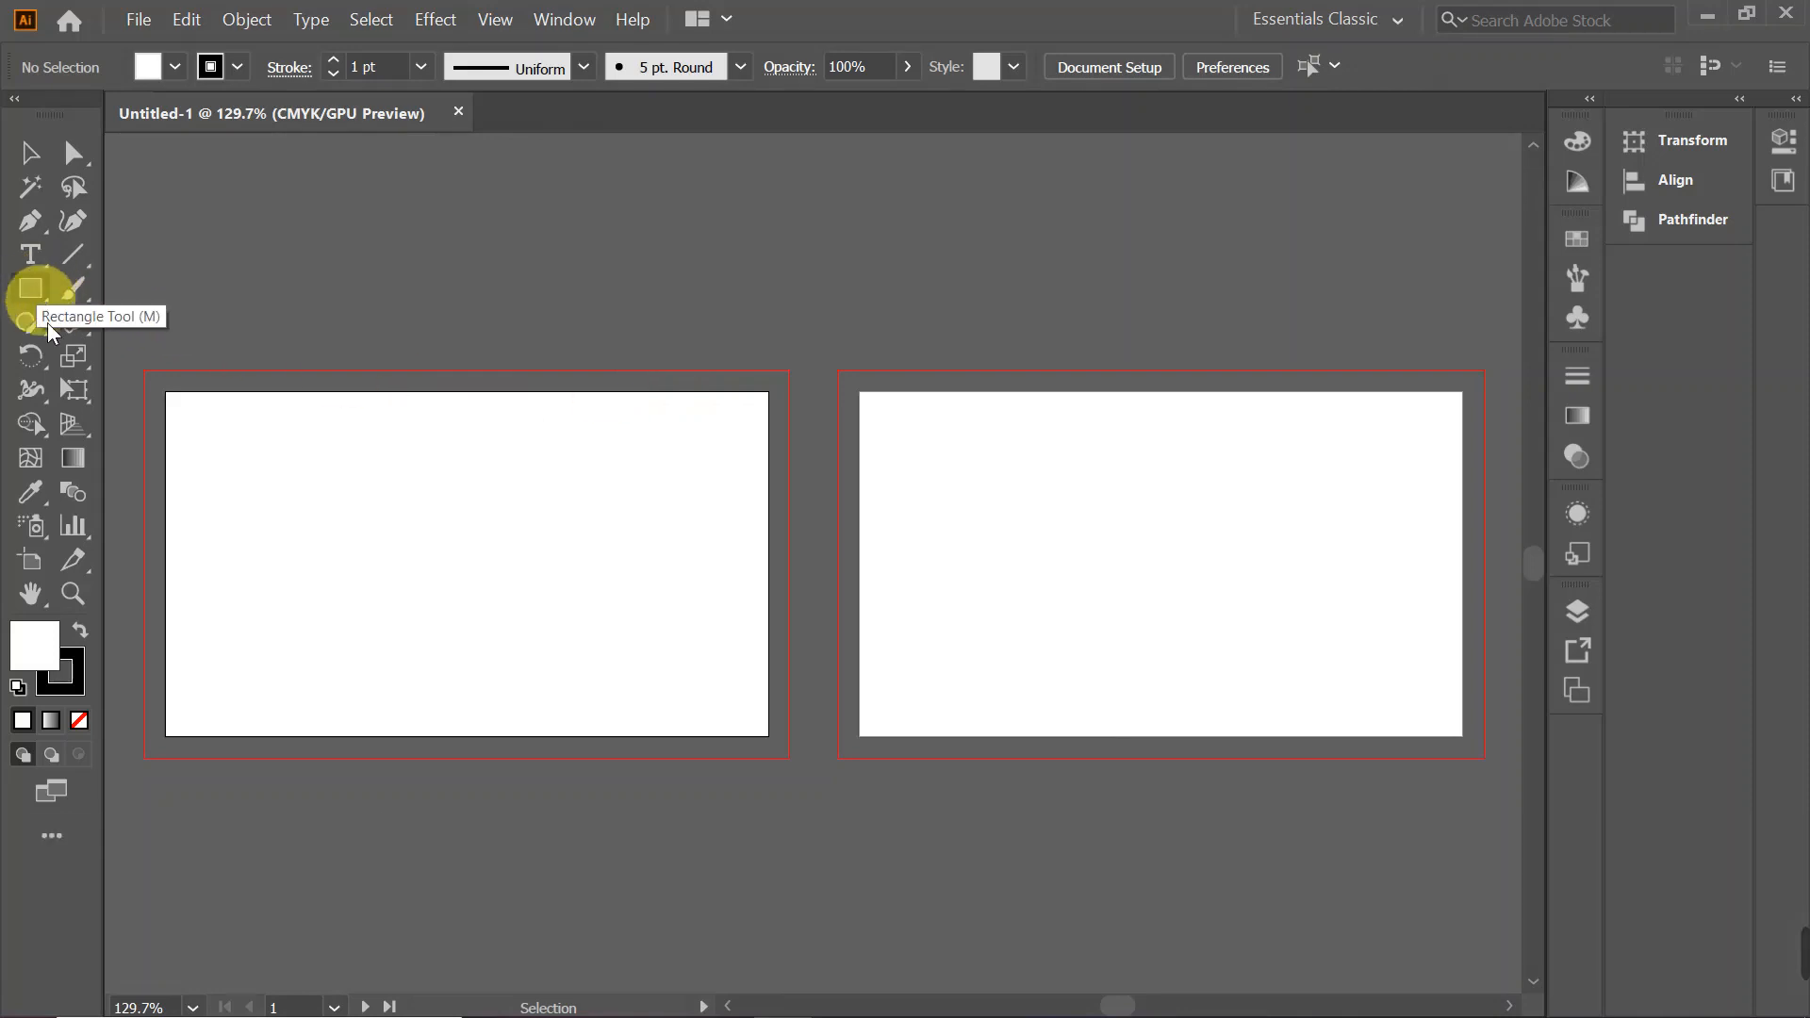
- Set the default fill to dark grey 3F3F3F and the stroke to none
{"action": "double_click", "coordinate": [38, 642]}
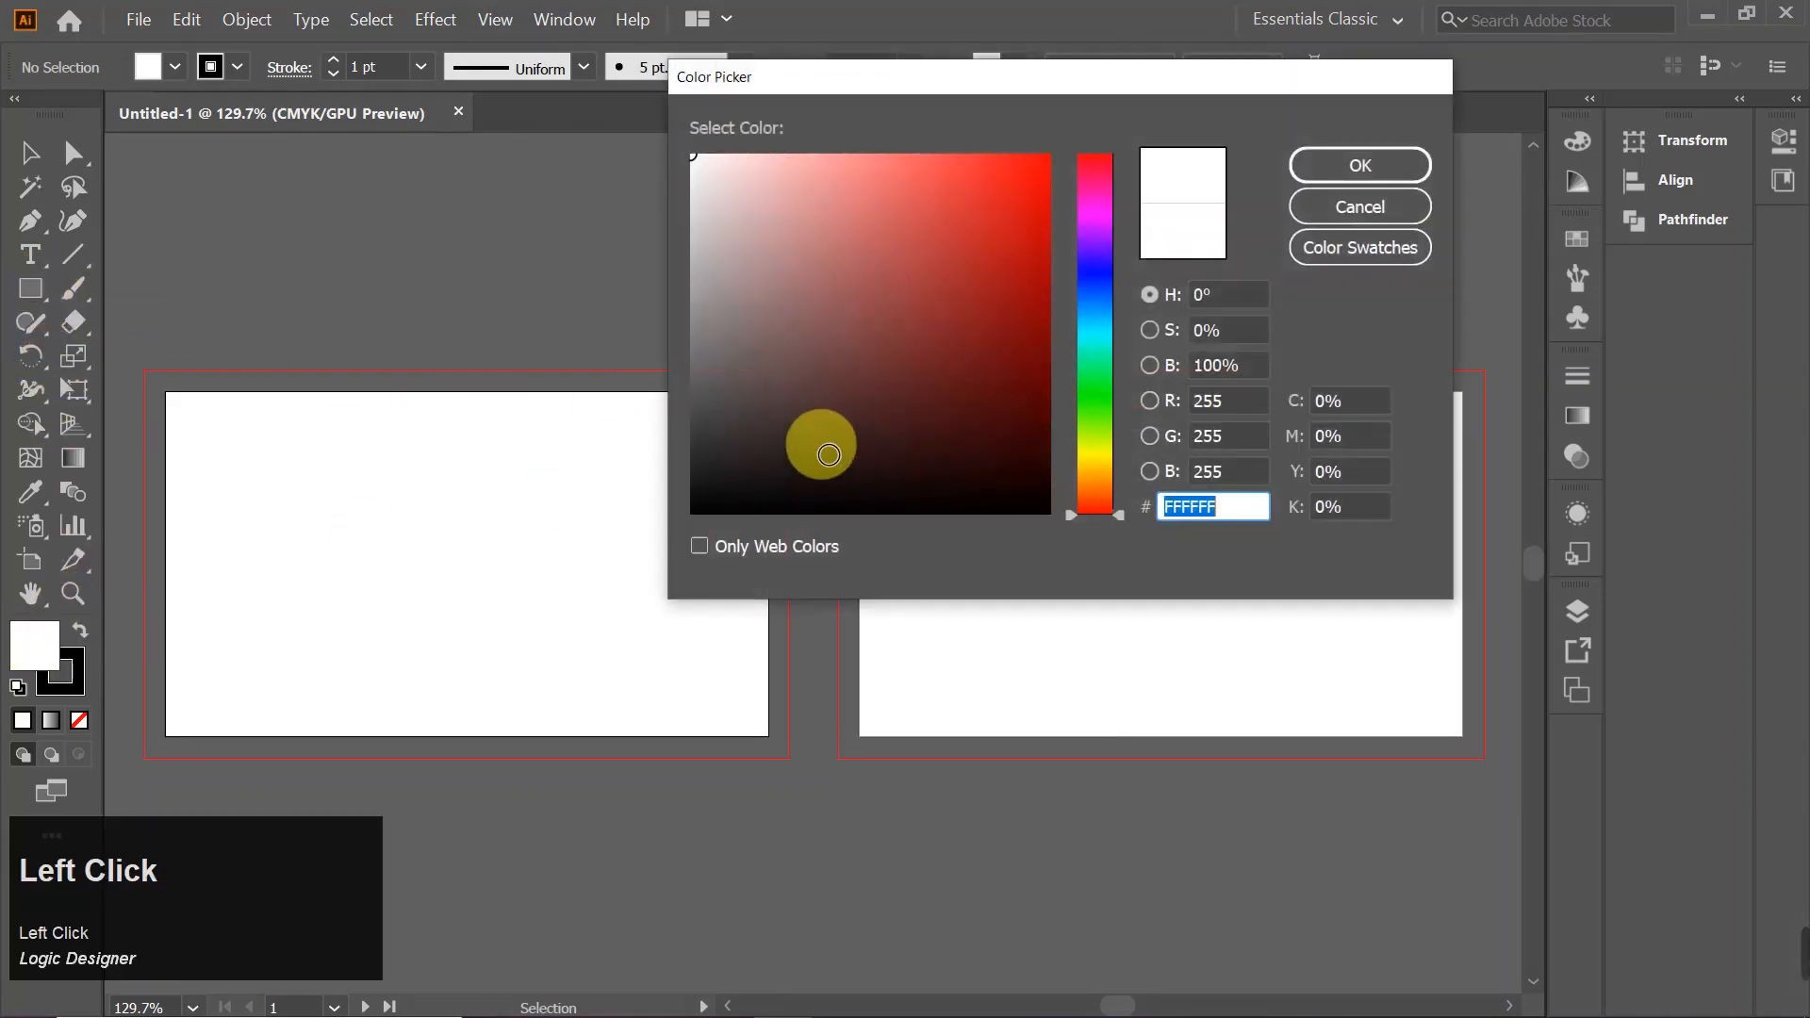
{"action": "left_click_drag", "start_coordinate": [821, 436], "coordinate": [706, 433]}
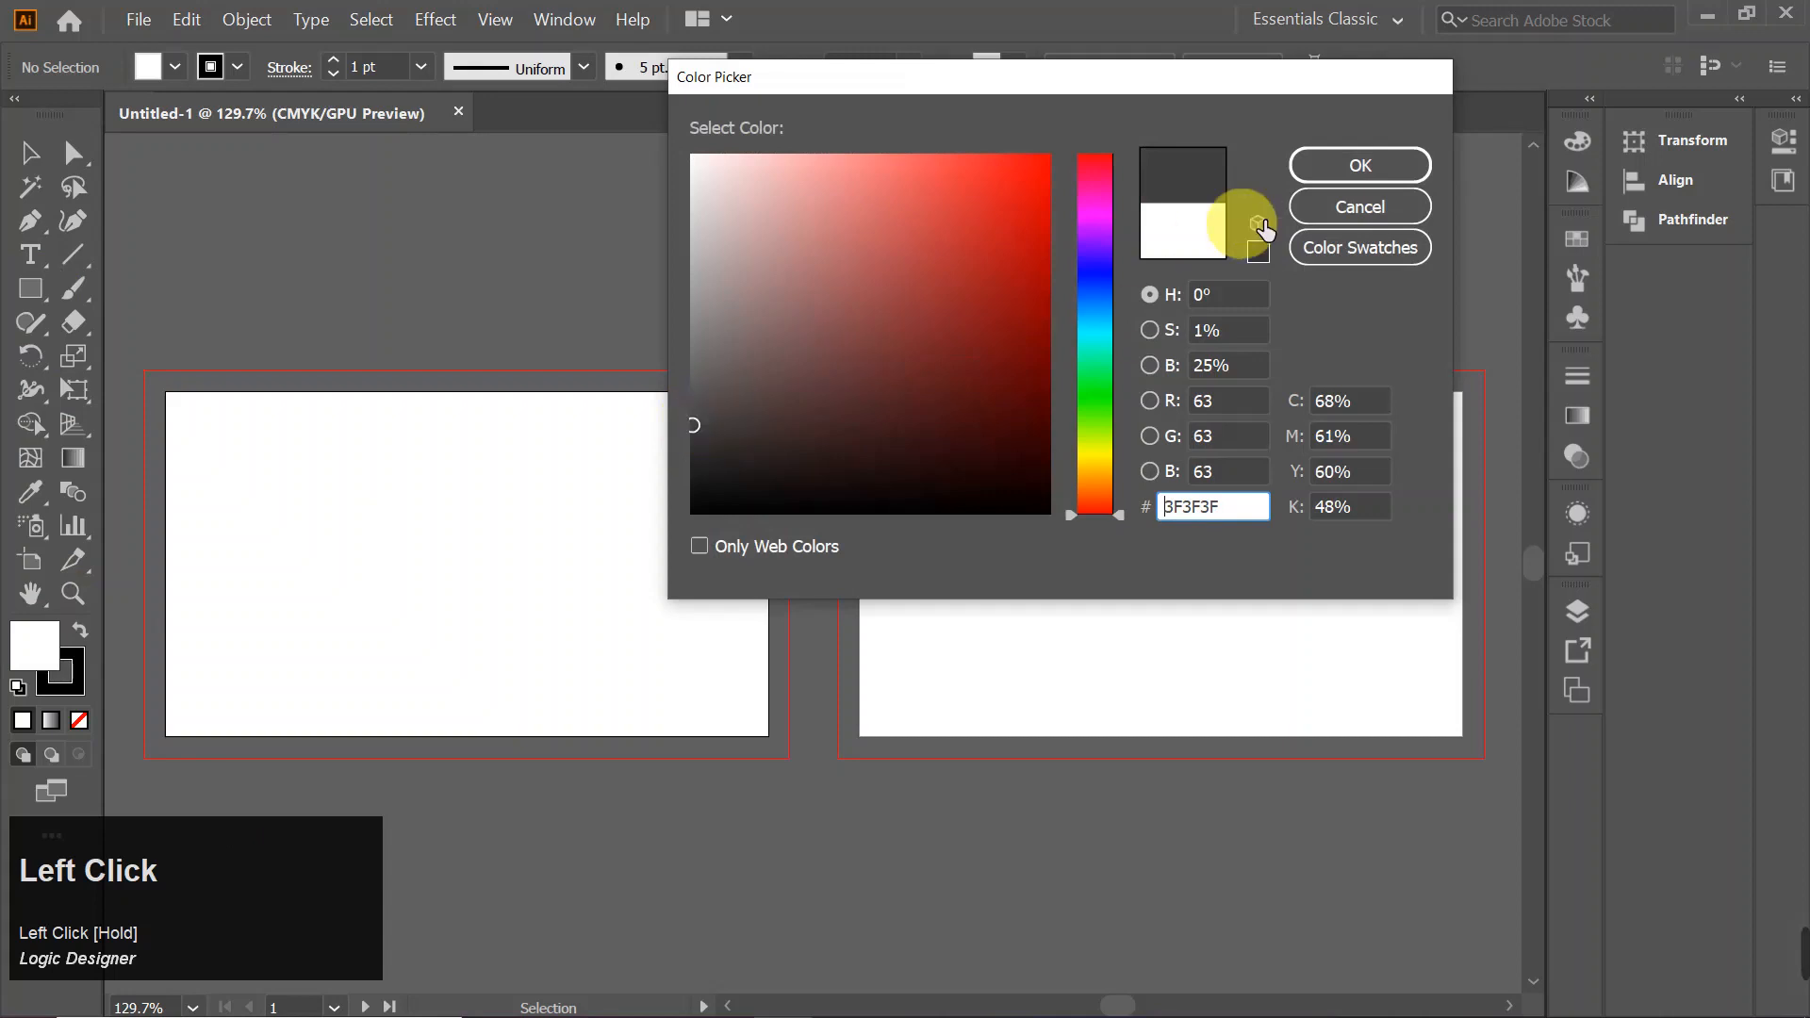
{"action": "left_click", "coordinate": [1312, 164]}
{"action": "left_click", "coordinate": [67, 689]}
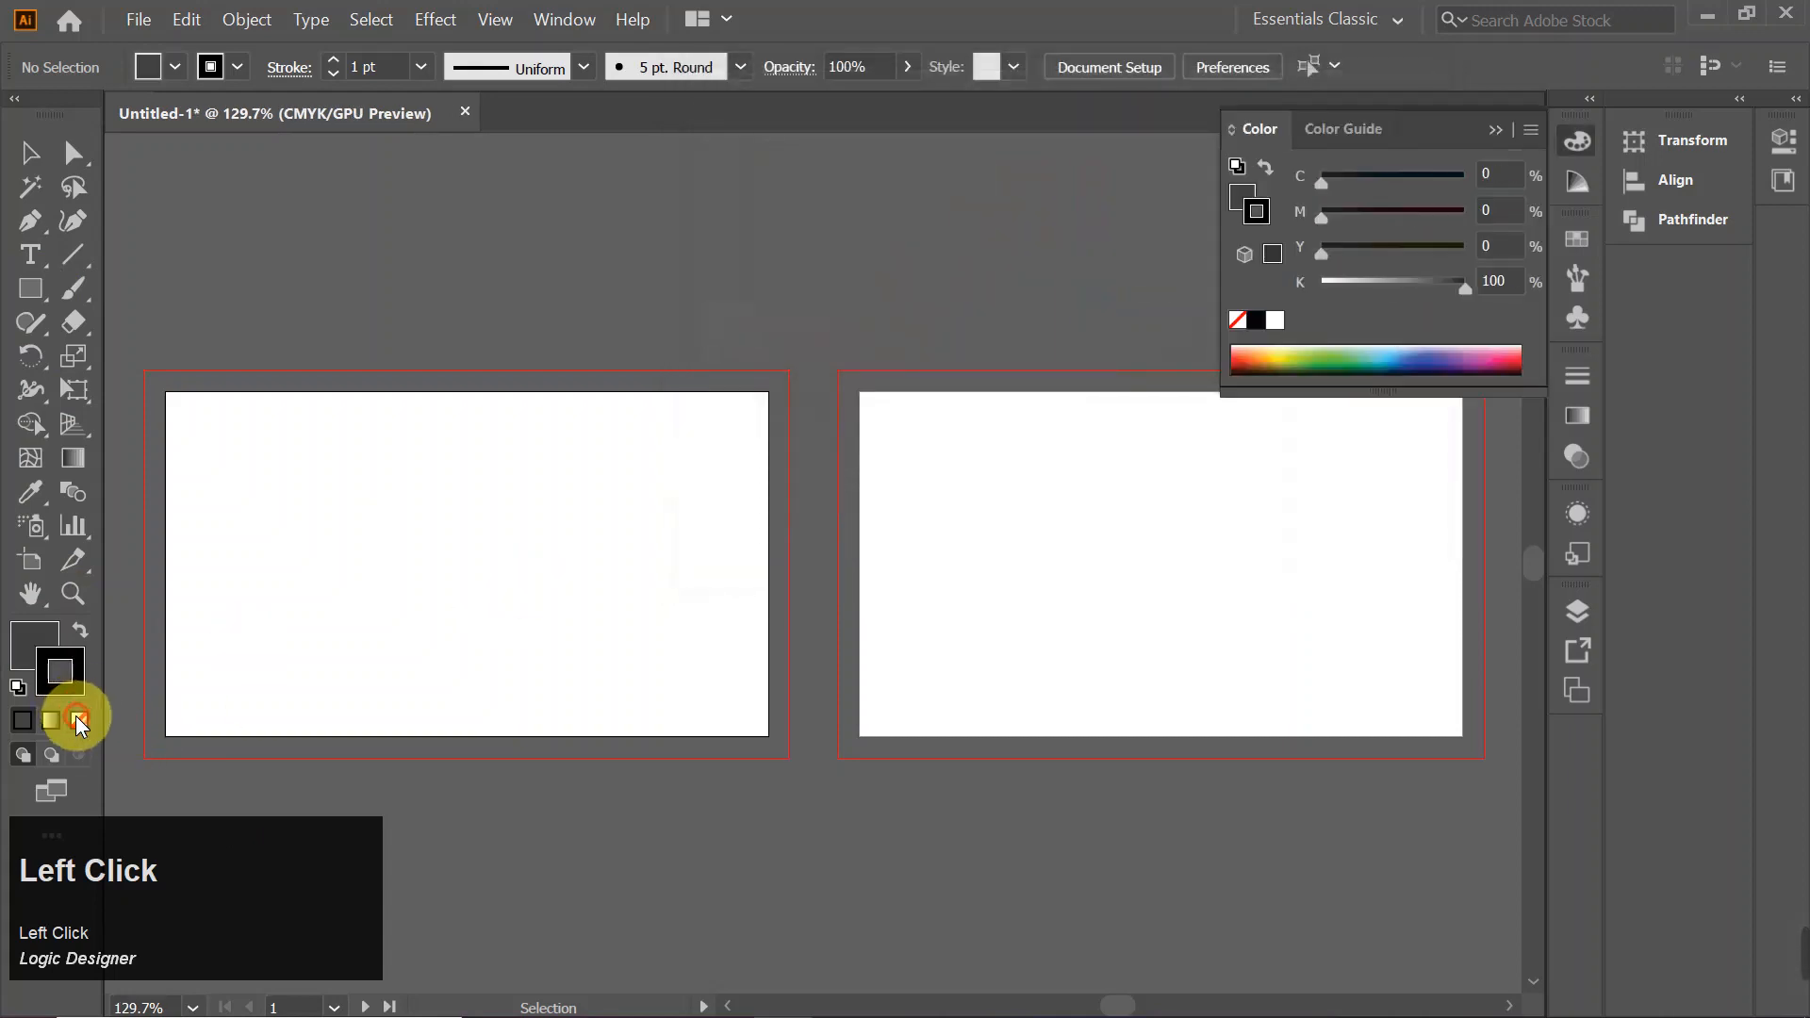
{"action": "left_click", "coordinate": [80, 719]}
{"action": "left_click", "coordinate": [28, 658]}
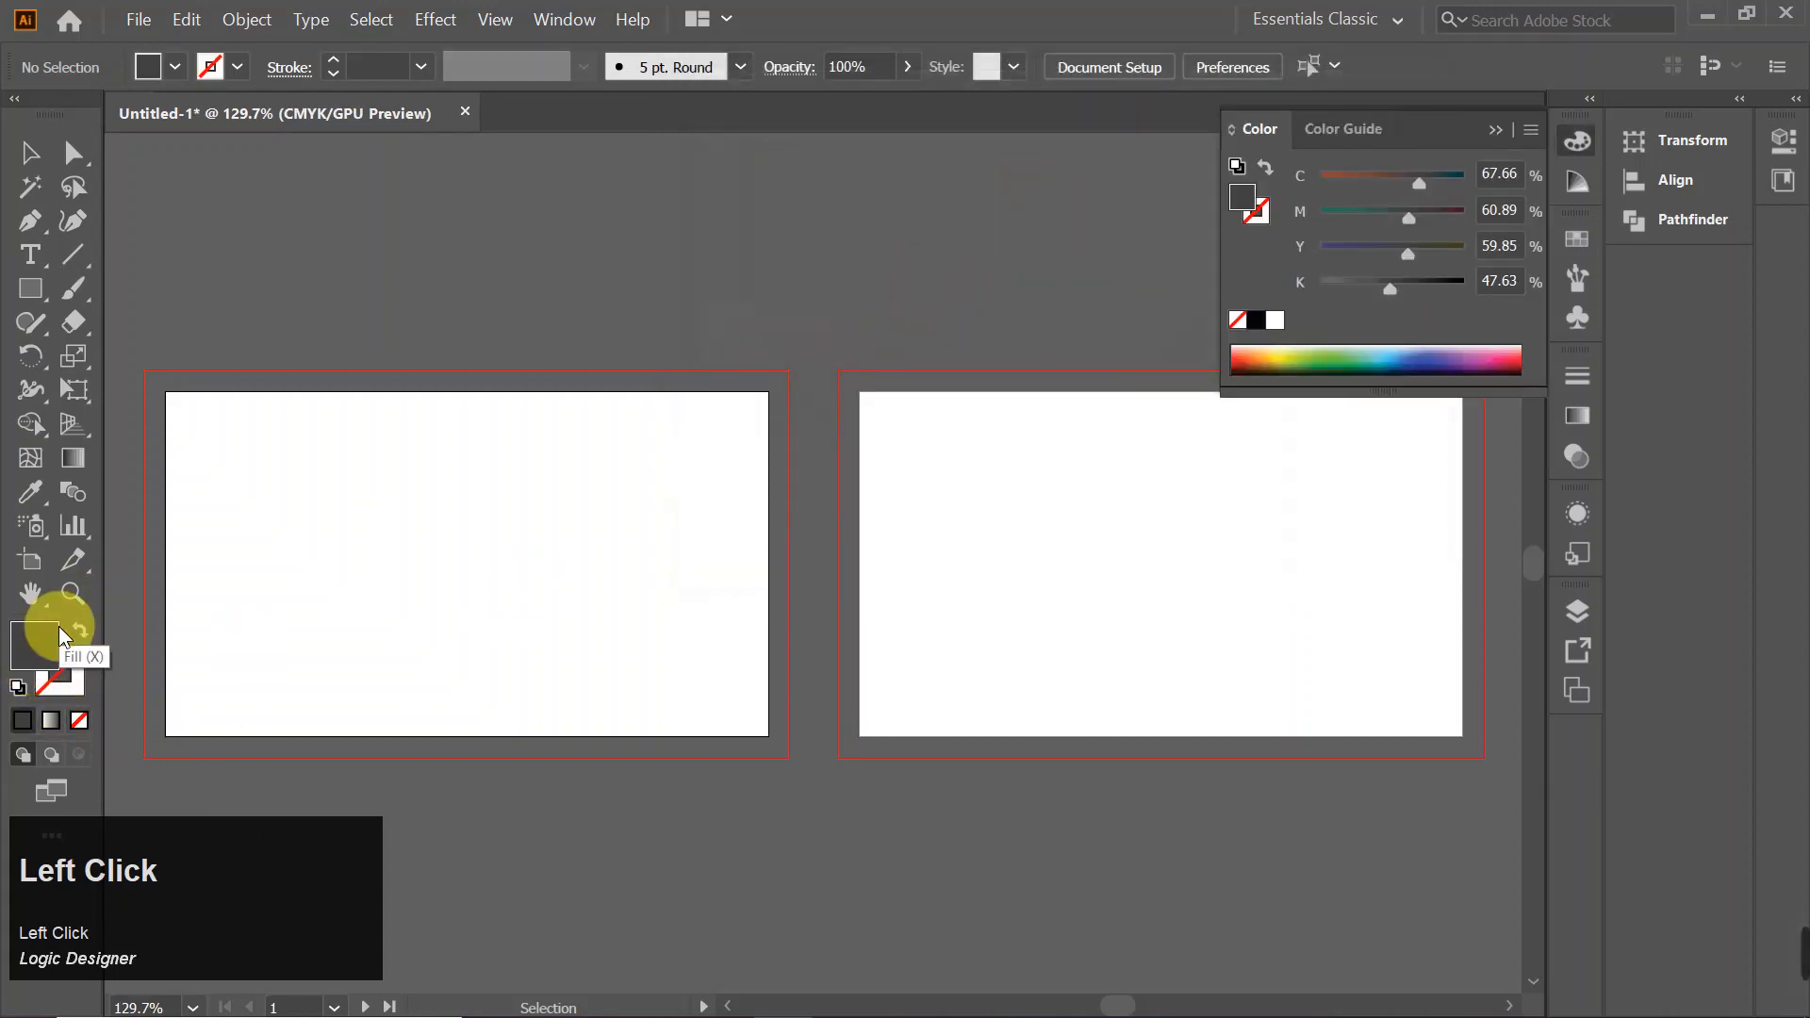
- Draw a dark grey rectangle covering the first artboard out to its bleed edges and lock it
{"action": "left_click", "coordinate": [30, 289]}
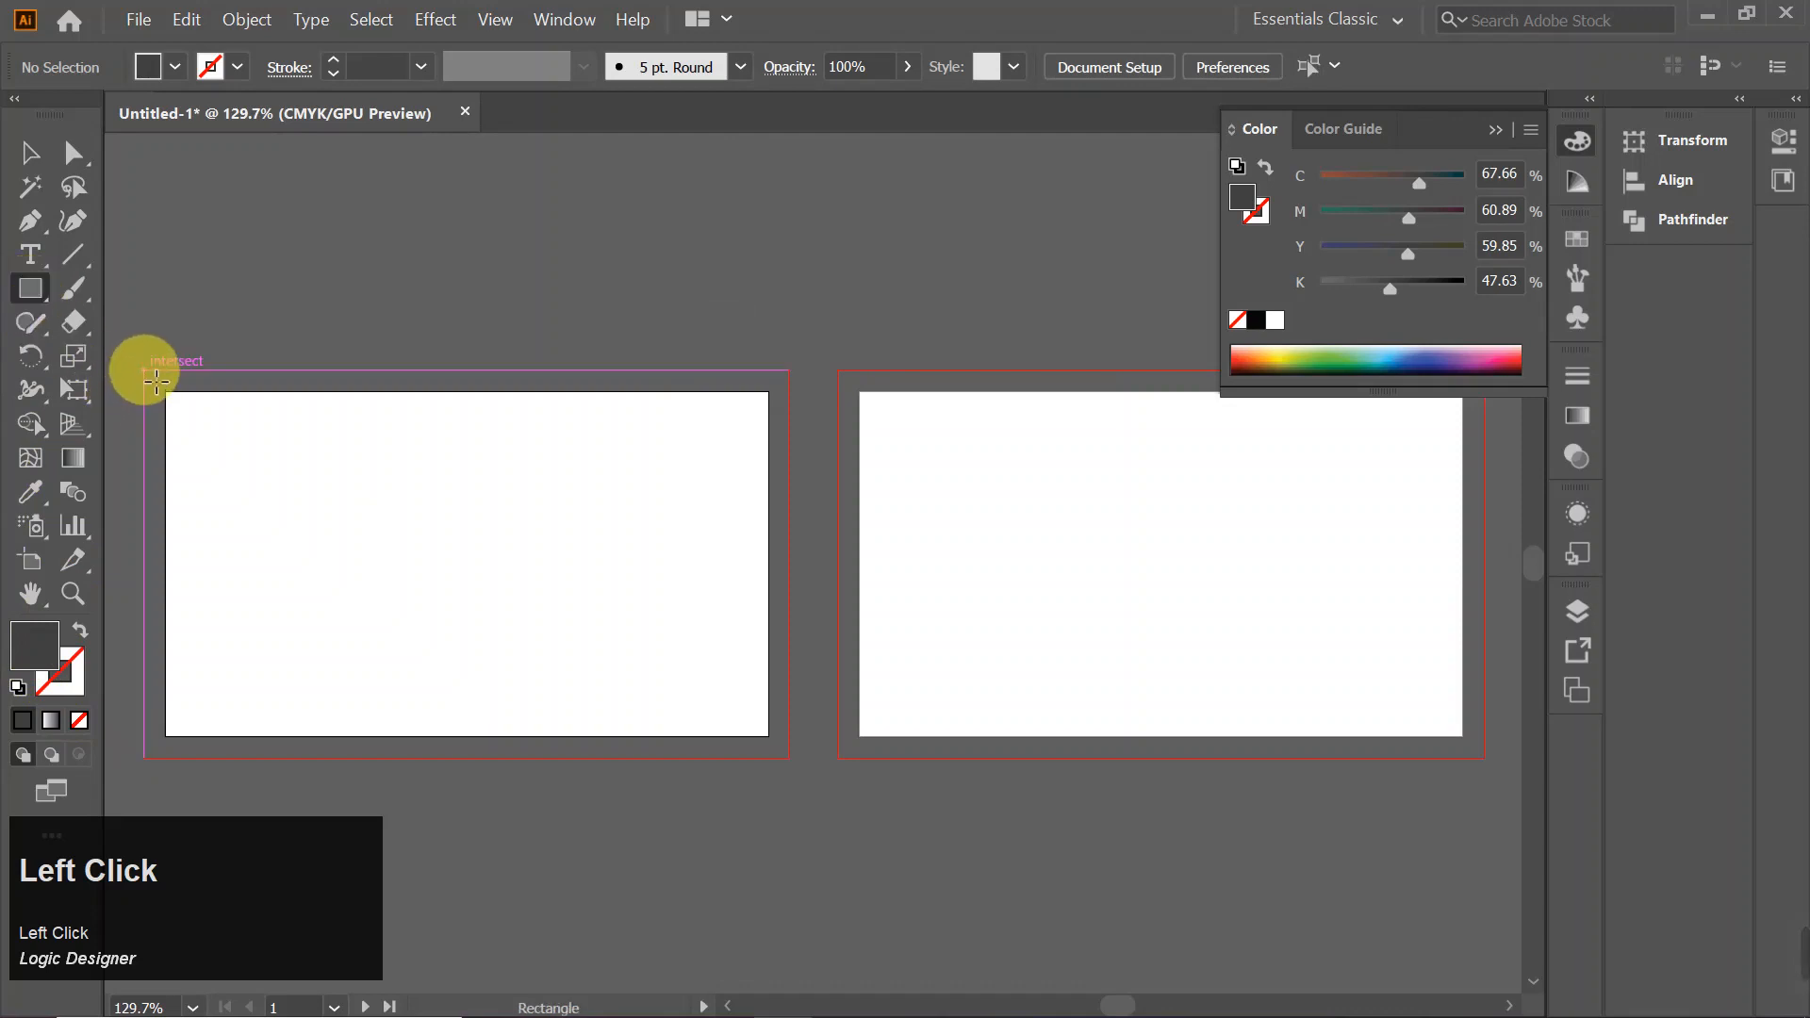
{"action": "left_click_drag", "start_coordinate": [144, 371], "coordinate": [789, 757]}
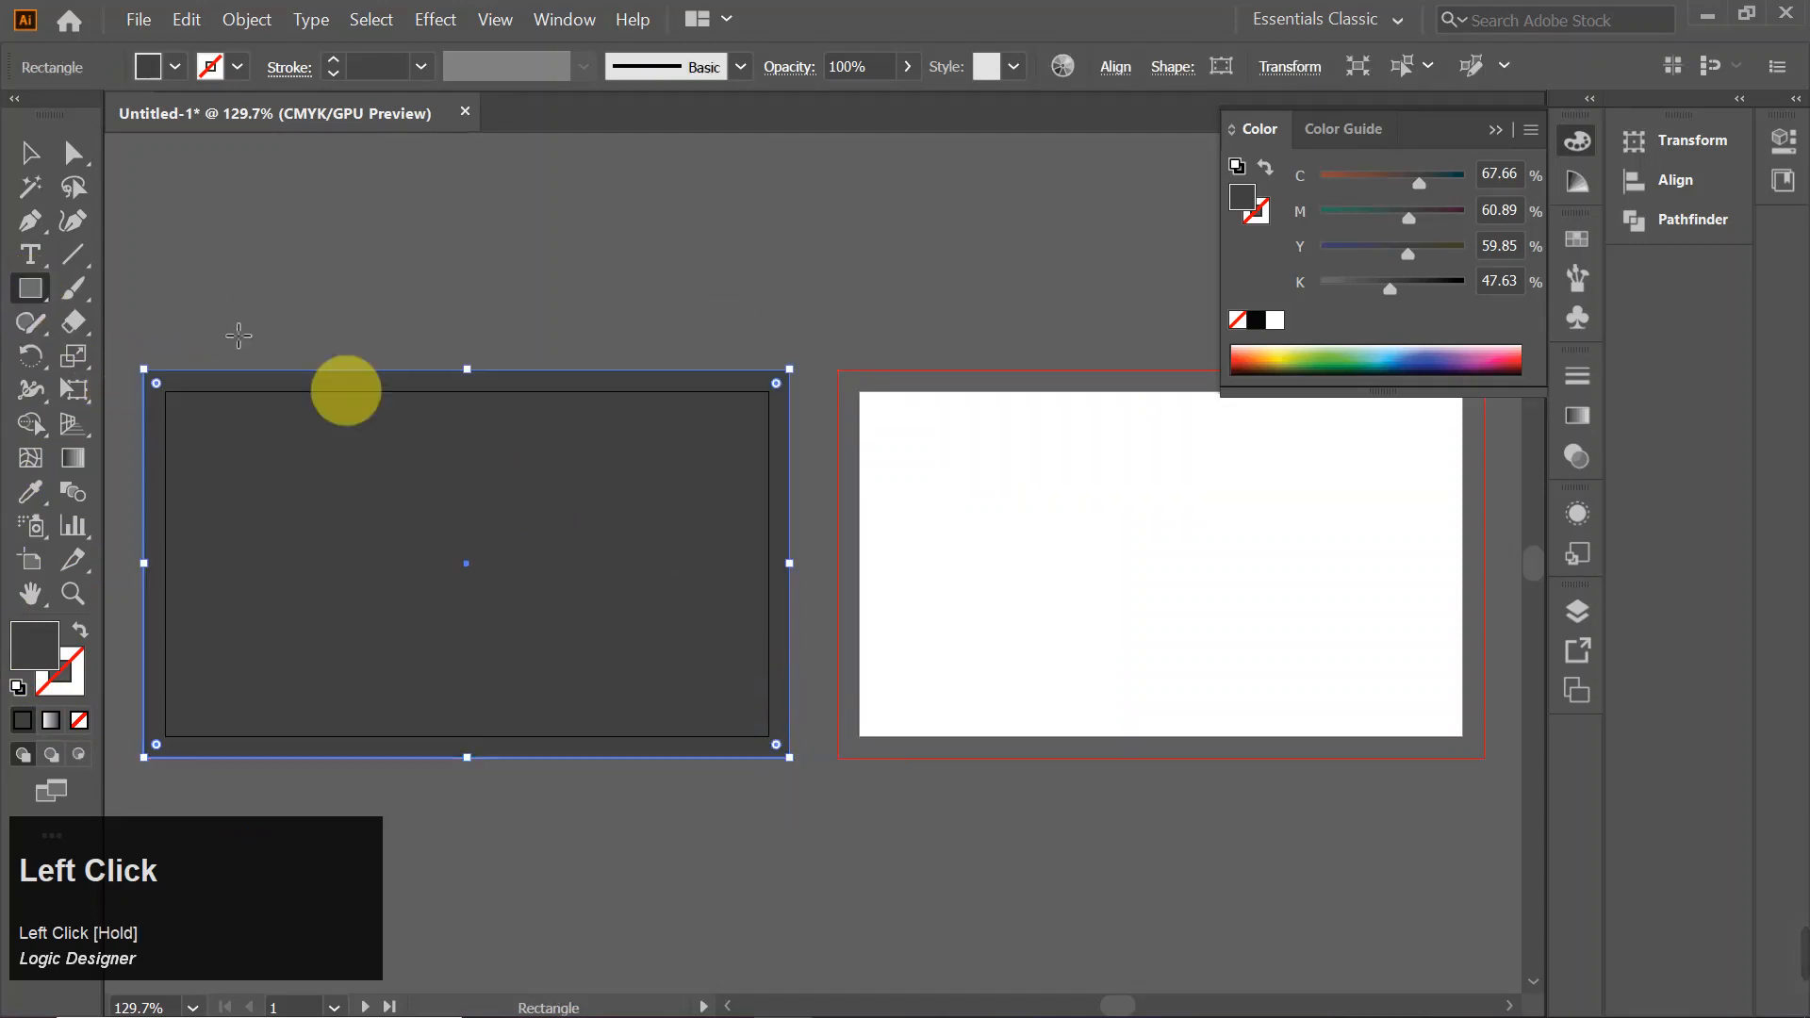
{"action": "left_click", "coordinate": [31, 154]}
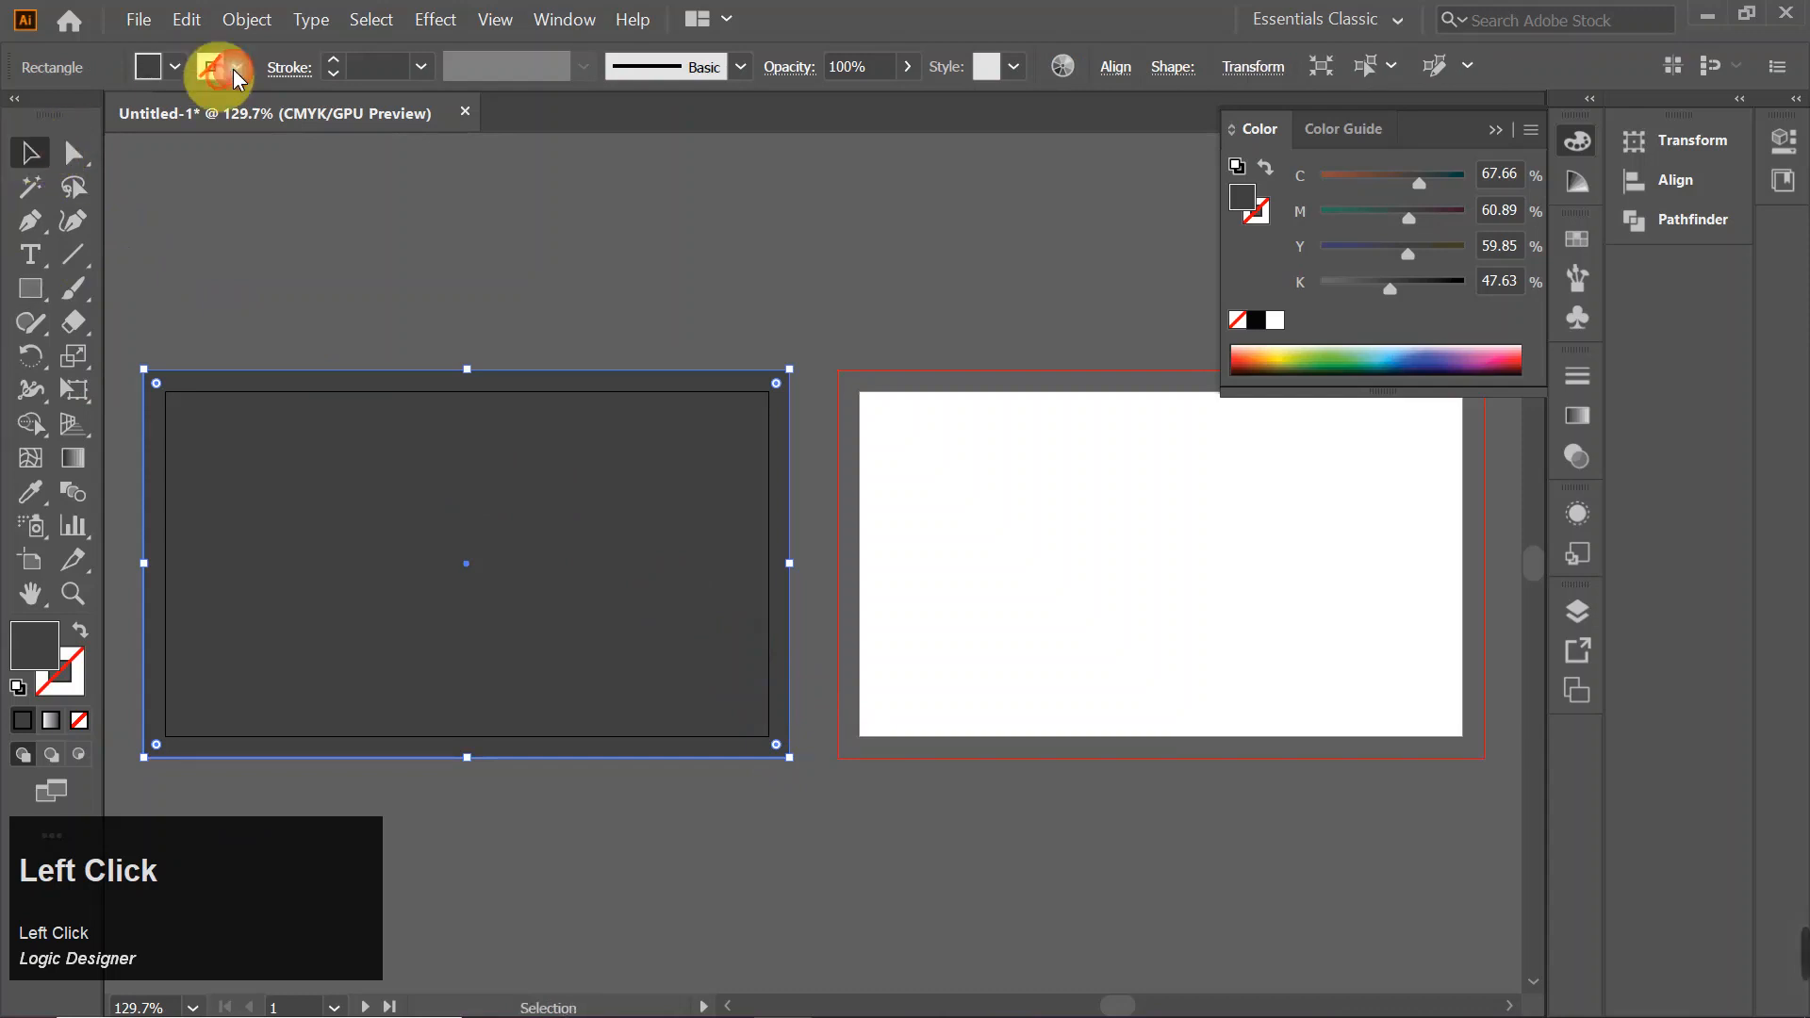
{"action": "left_click", "coordinate": [257, 20]}
{"action": "mouse_move", "coordinate": [288, 166]}
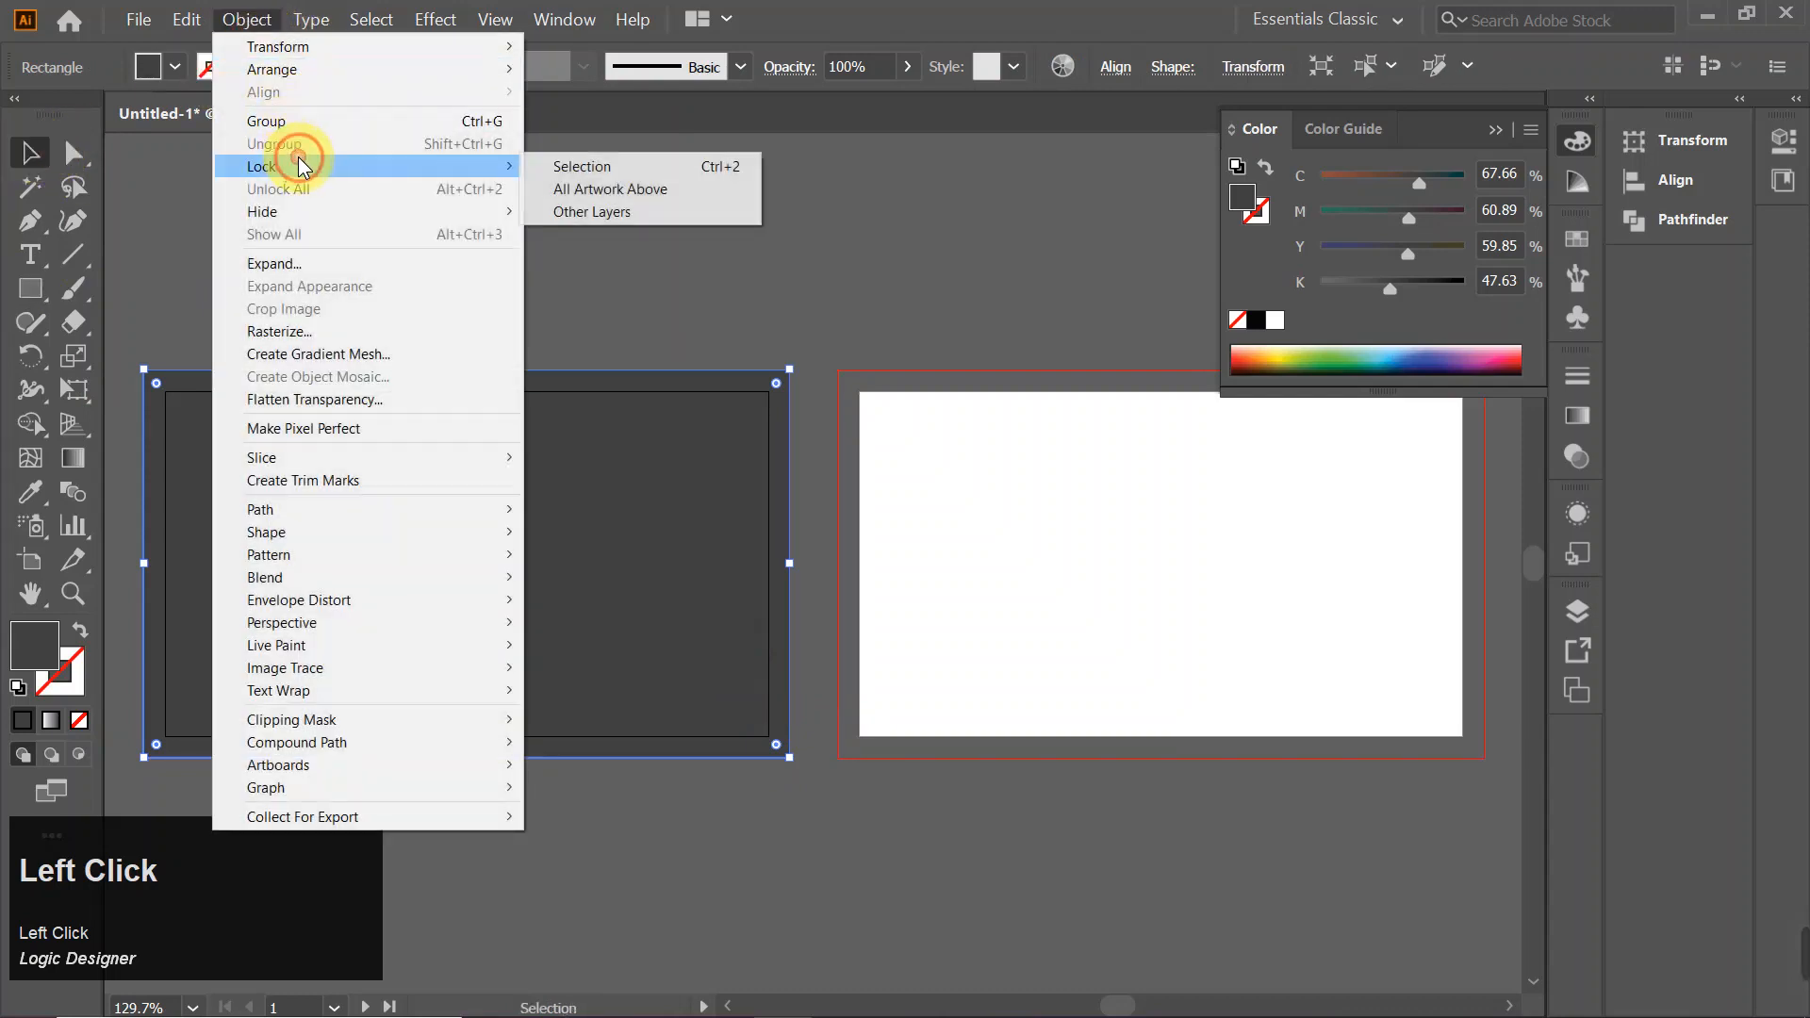
{"action": "left_click", "coordinate": [562, 175]}
- Draw a wide rectangle from the first artboard's left bleed edge across its middle and fill it with the cyan swatch
{"action": "left_click", "coordinate": [30, 289]}
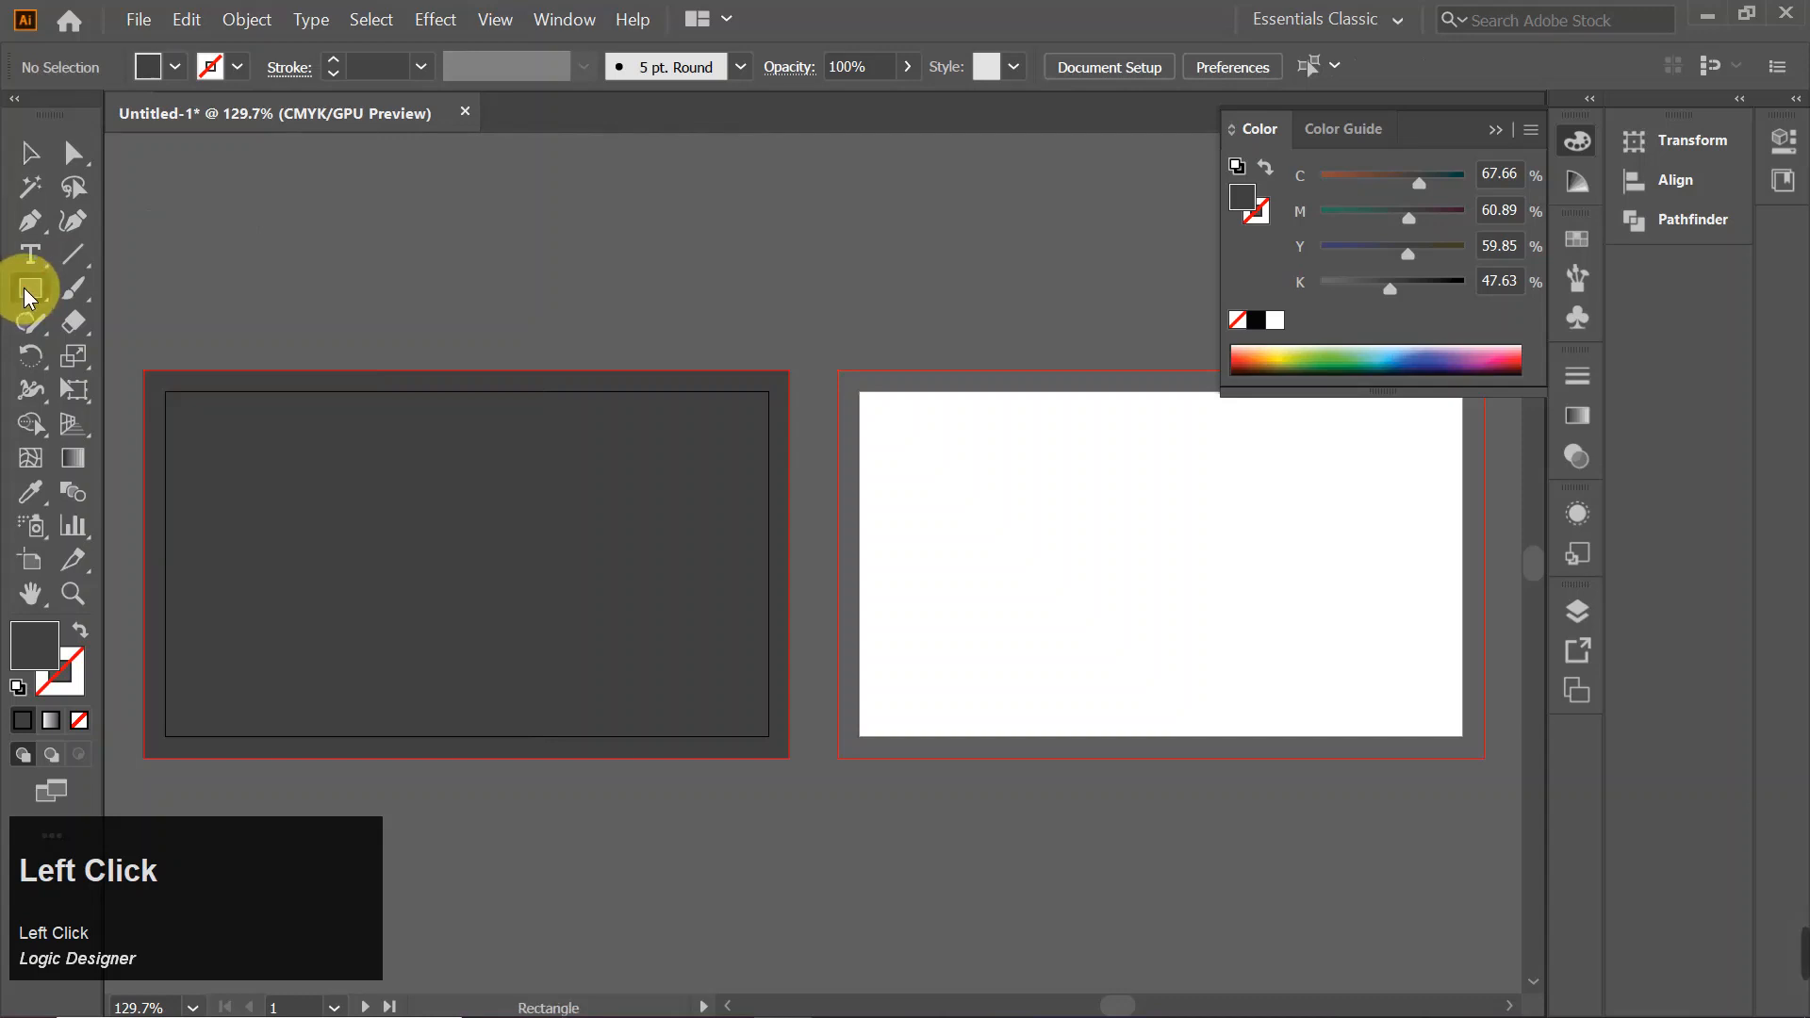
{"action": "left_click_drag", "start_coordinate": [143, 477], "coordinate": [669, 664]}
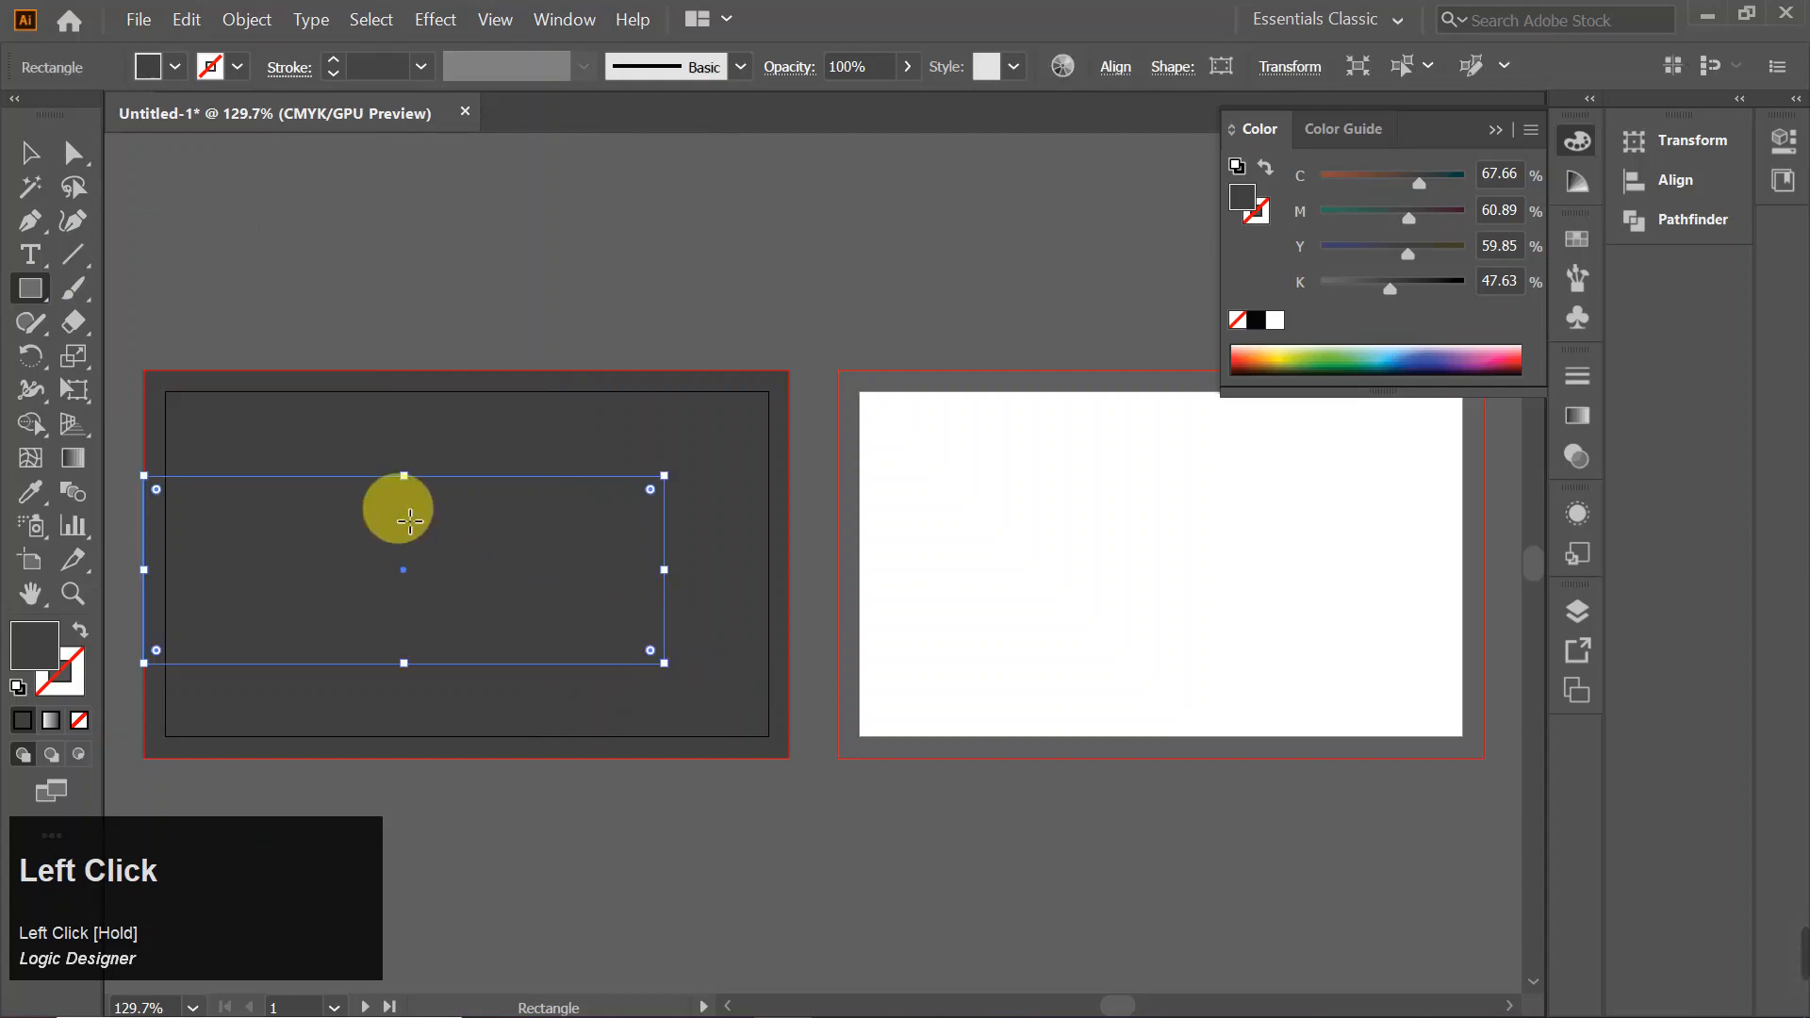
{"action": "left_click", "coordinate": [1580, 240]}
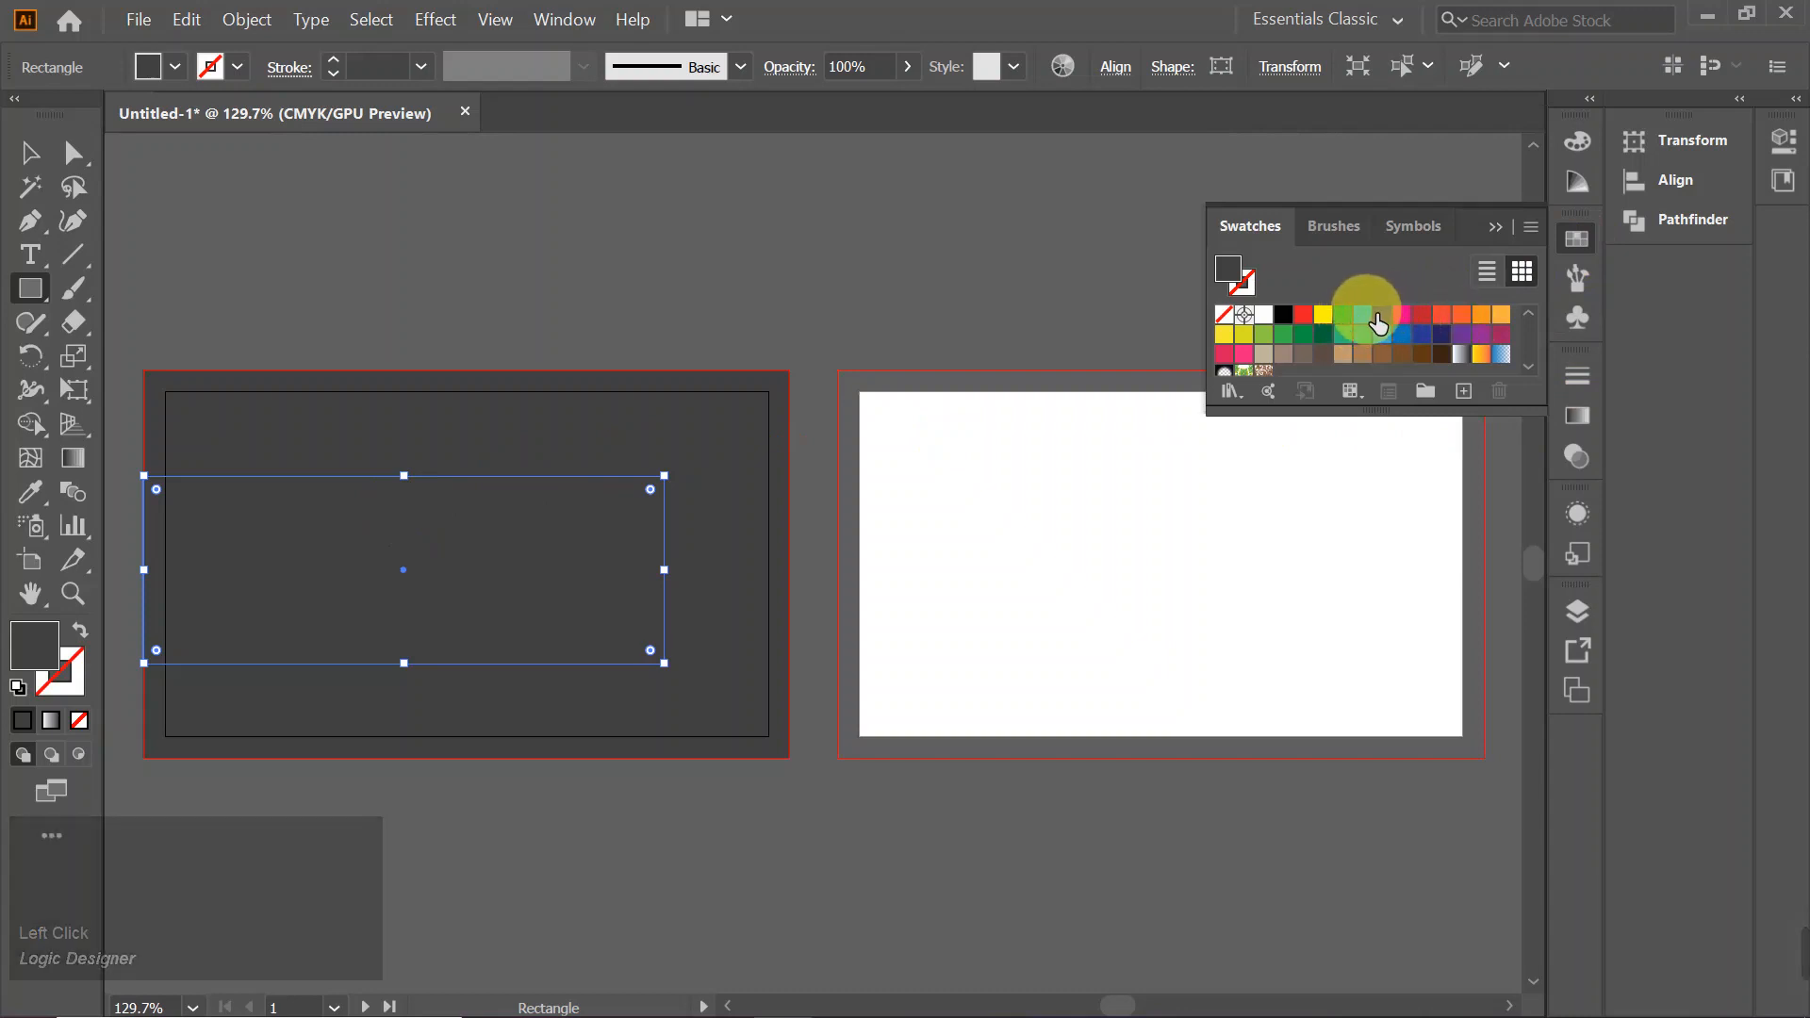
{"action": "left_click", "coordinate": [1362, 314]}
{"action": "left_click", "coordinate": [1493, 227]}
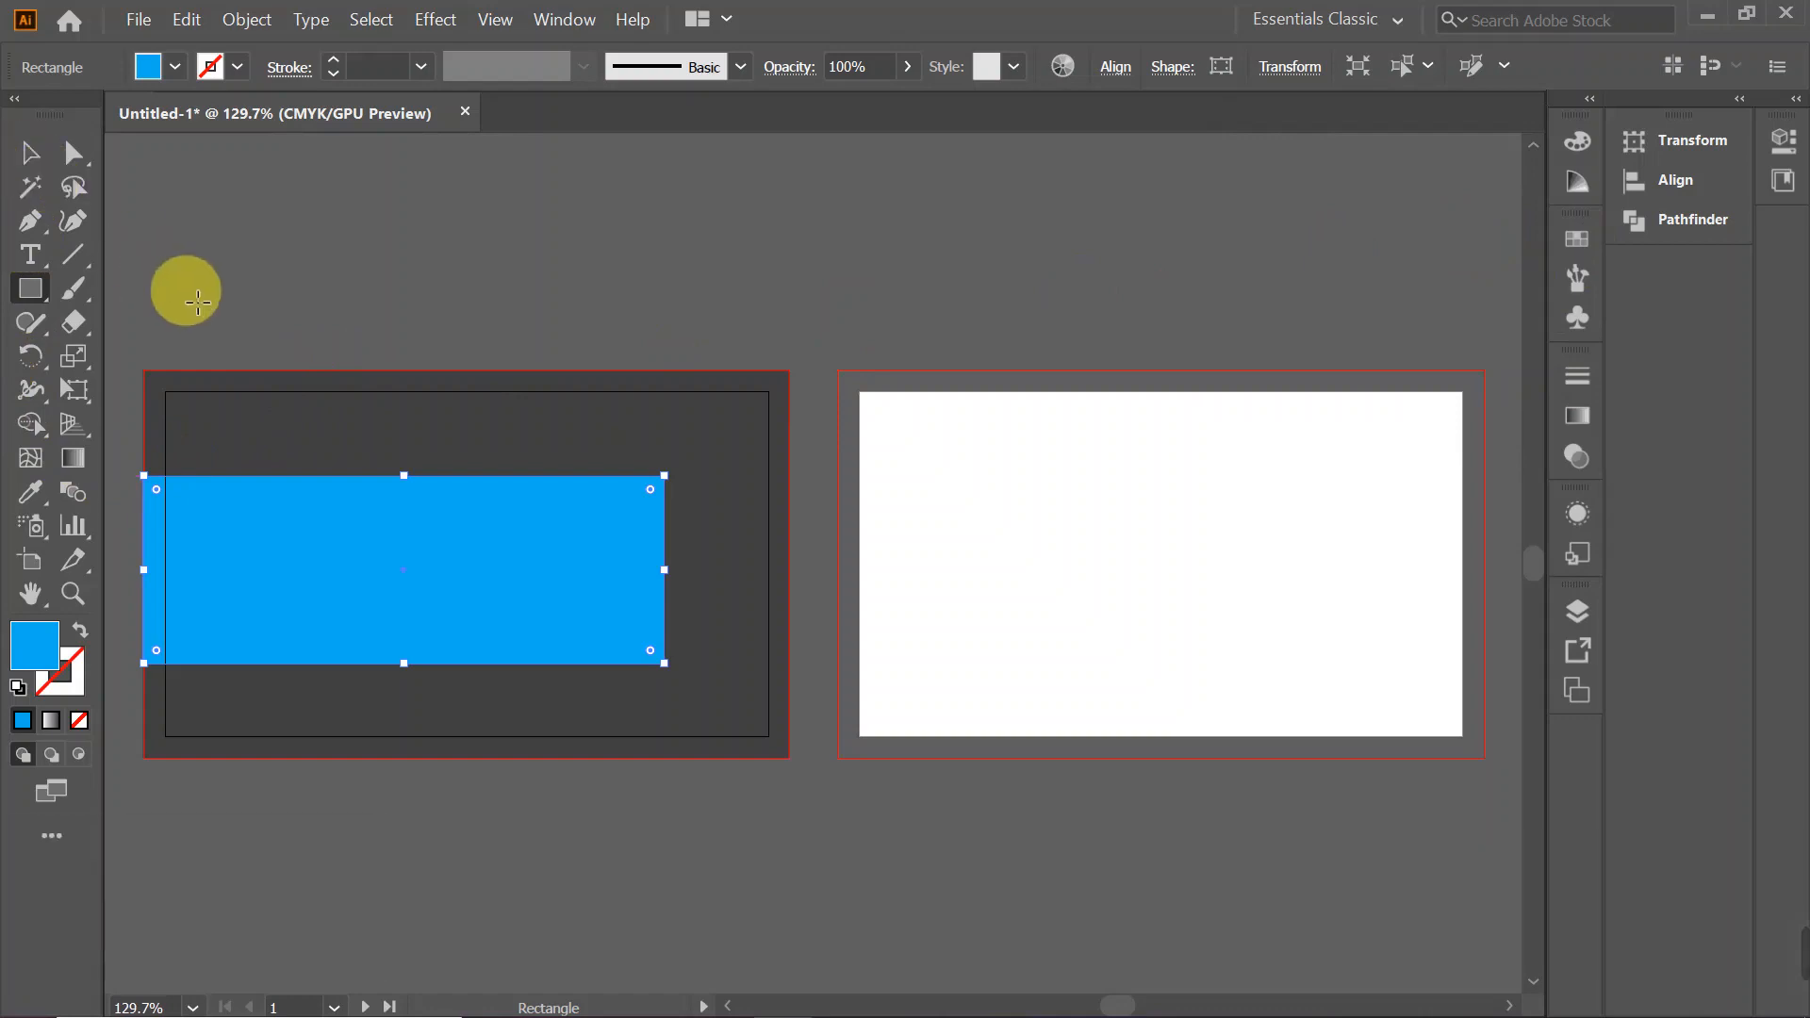
{"action": "left_click", "coordinate": [28, 154]}
{"action": "left_click", "coordinate": [226, 291]}
- Draw a second cyan rectangle in the first artboard's lower-left bleed corner, overlapping the wide one, and unite both into one shape
{"action": "left_click", "coordinate": [30, 289]}
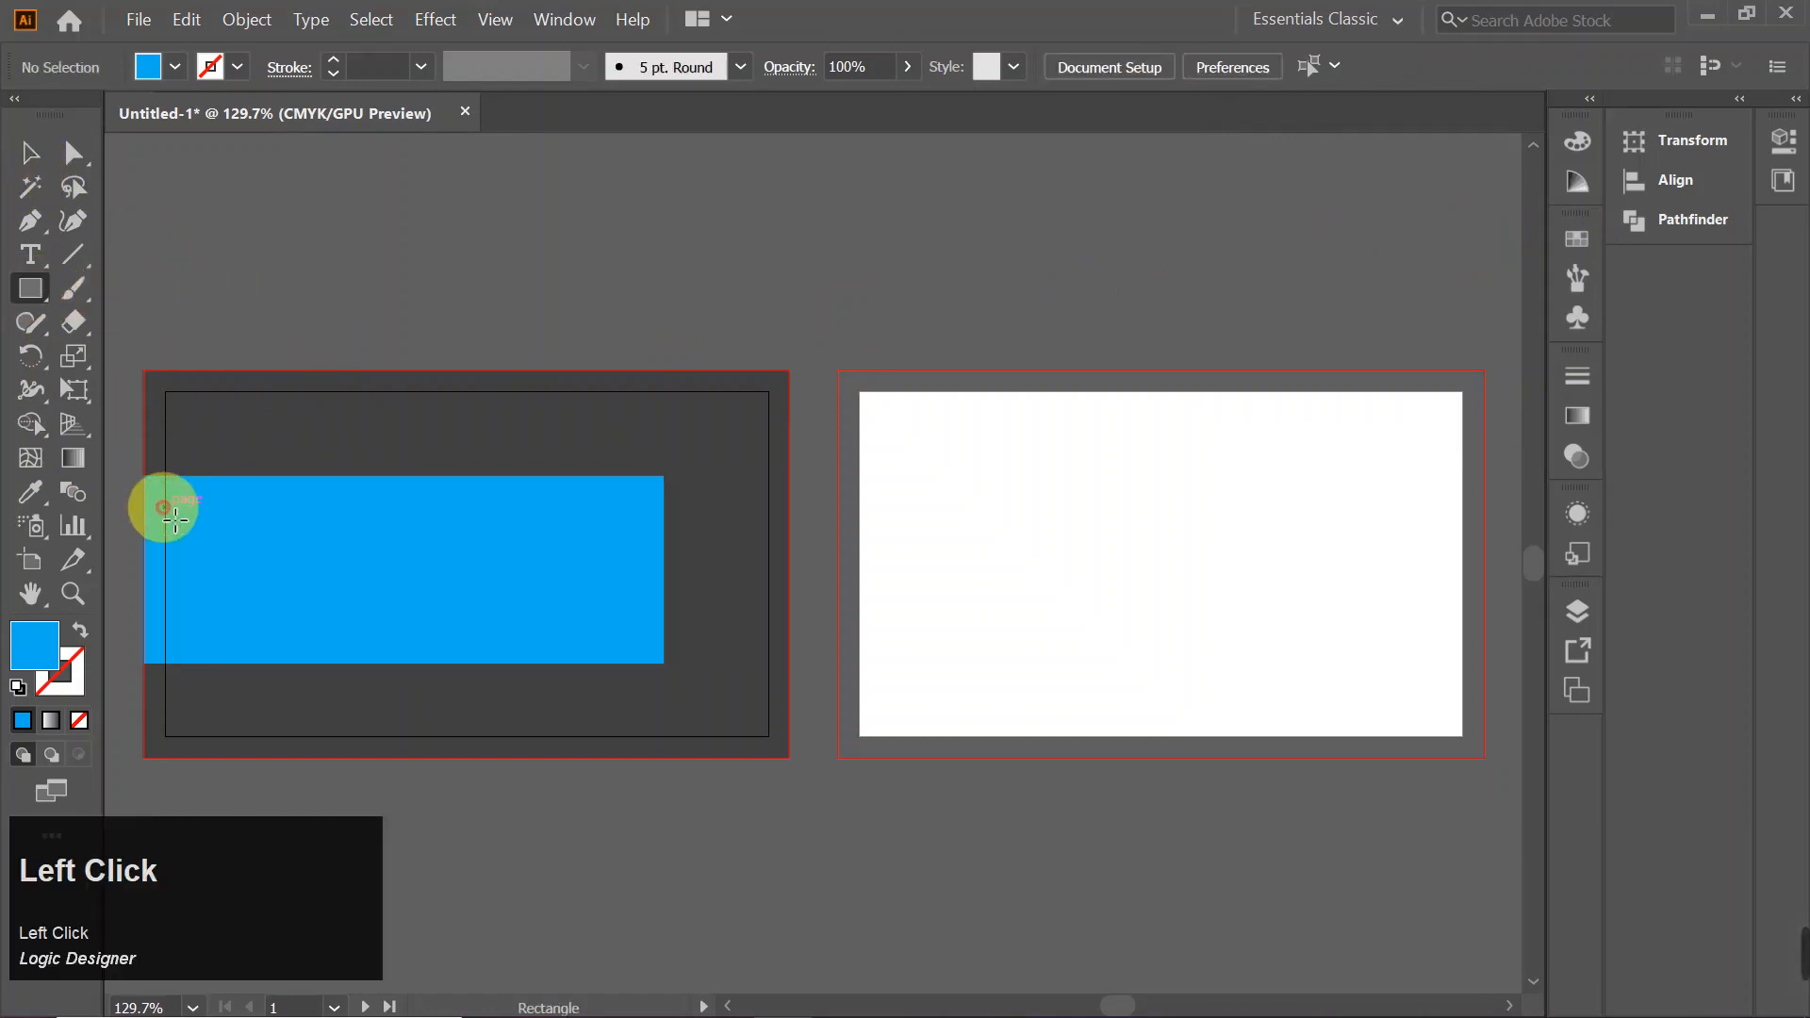
{"action": "mouse_move", "coordinate": [156, 658]}
{"action": "left_mouse_down"}
{"action": "mouse_move", "coordinate": [340, 739]}
{"action": "mouse_move", "coordinate": [481, 768]}
{"action": "mouse_move", "coordinate": [468, 758]}
{"action": "left_mouse_up"}
{"action": "left_click", "coordinate": [30, 153]}
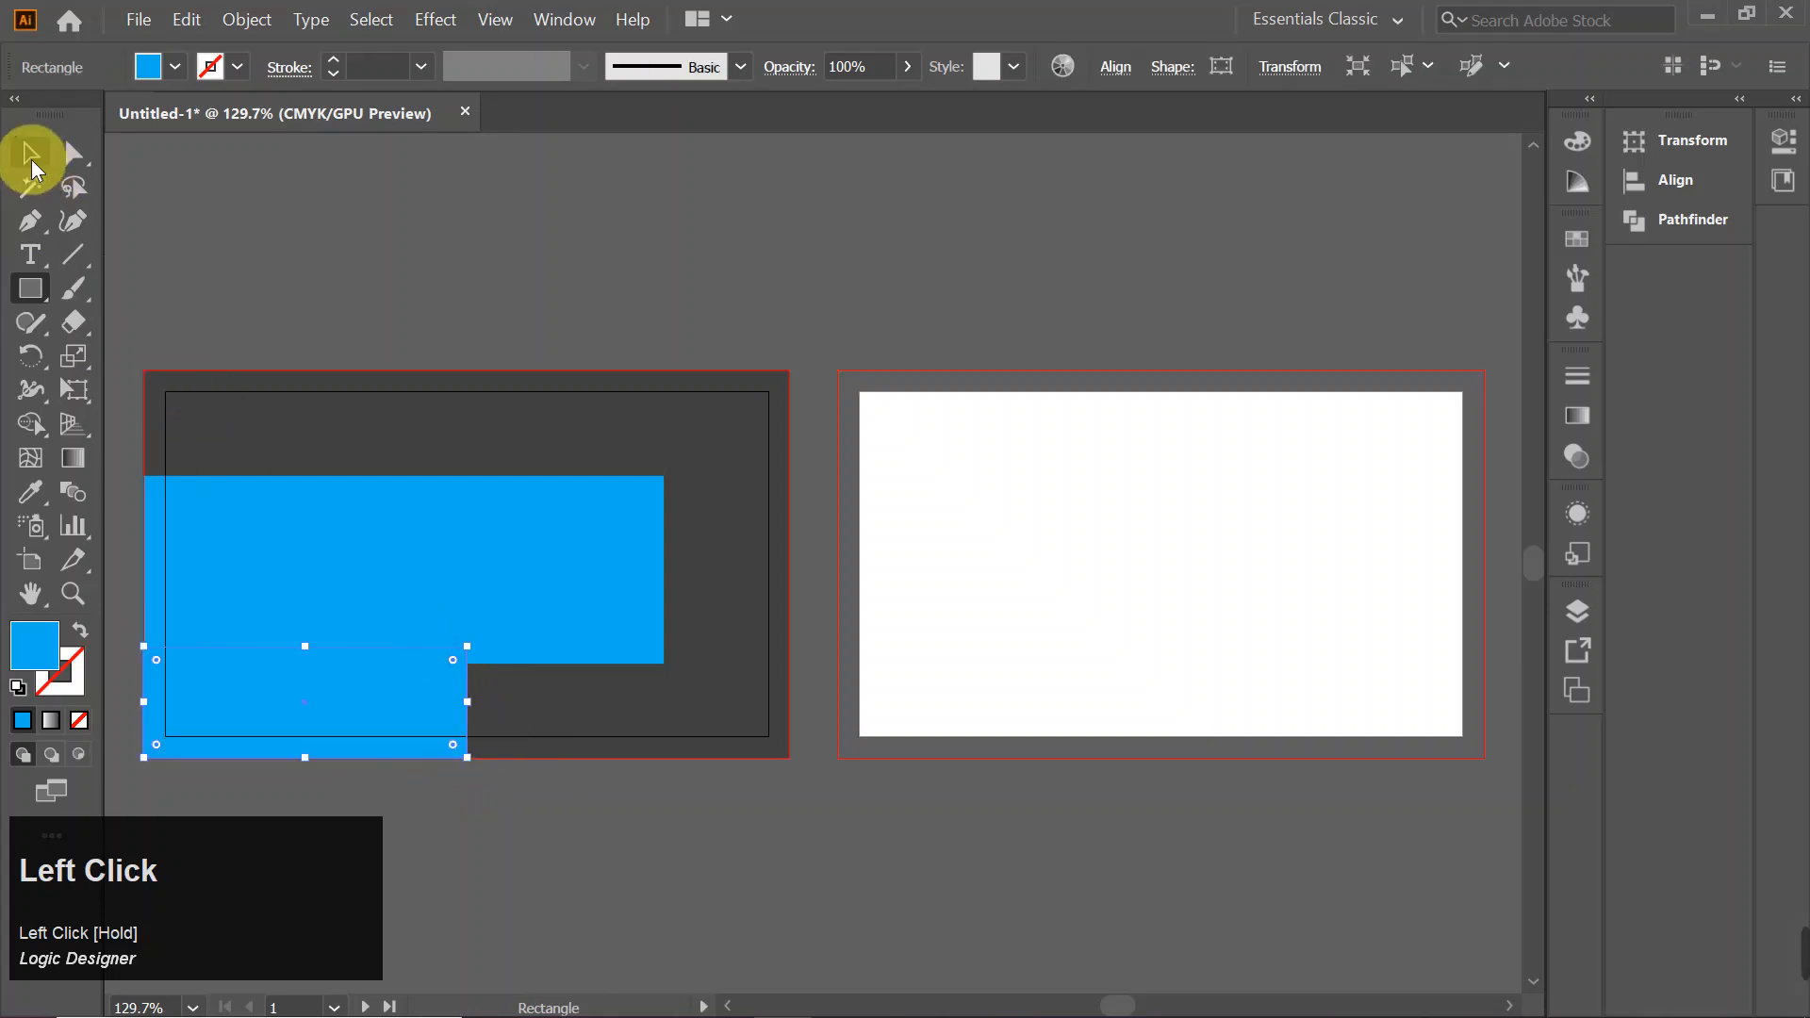
{"action": "left_click_drag", "start_coordinate": [207, 273], "coordinate": [472, 759]}
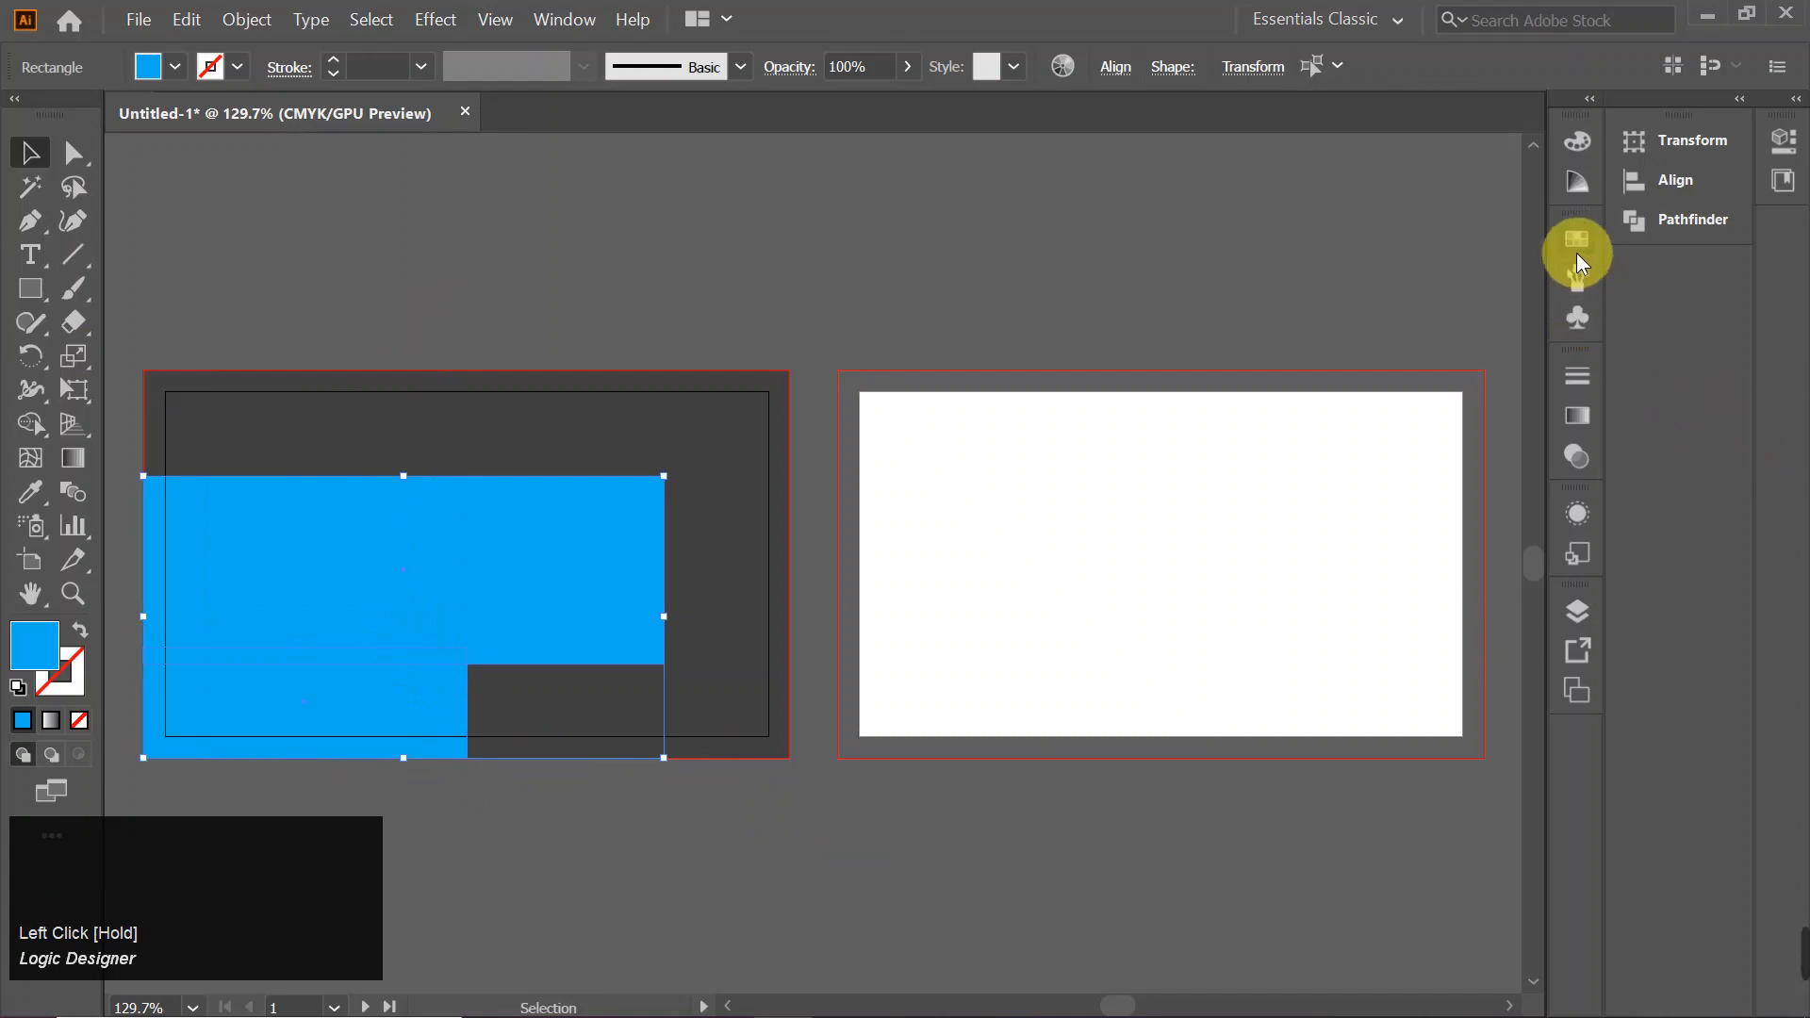
{"action": "left_click", "coordinate": [1689, 212]}
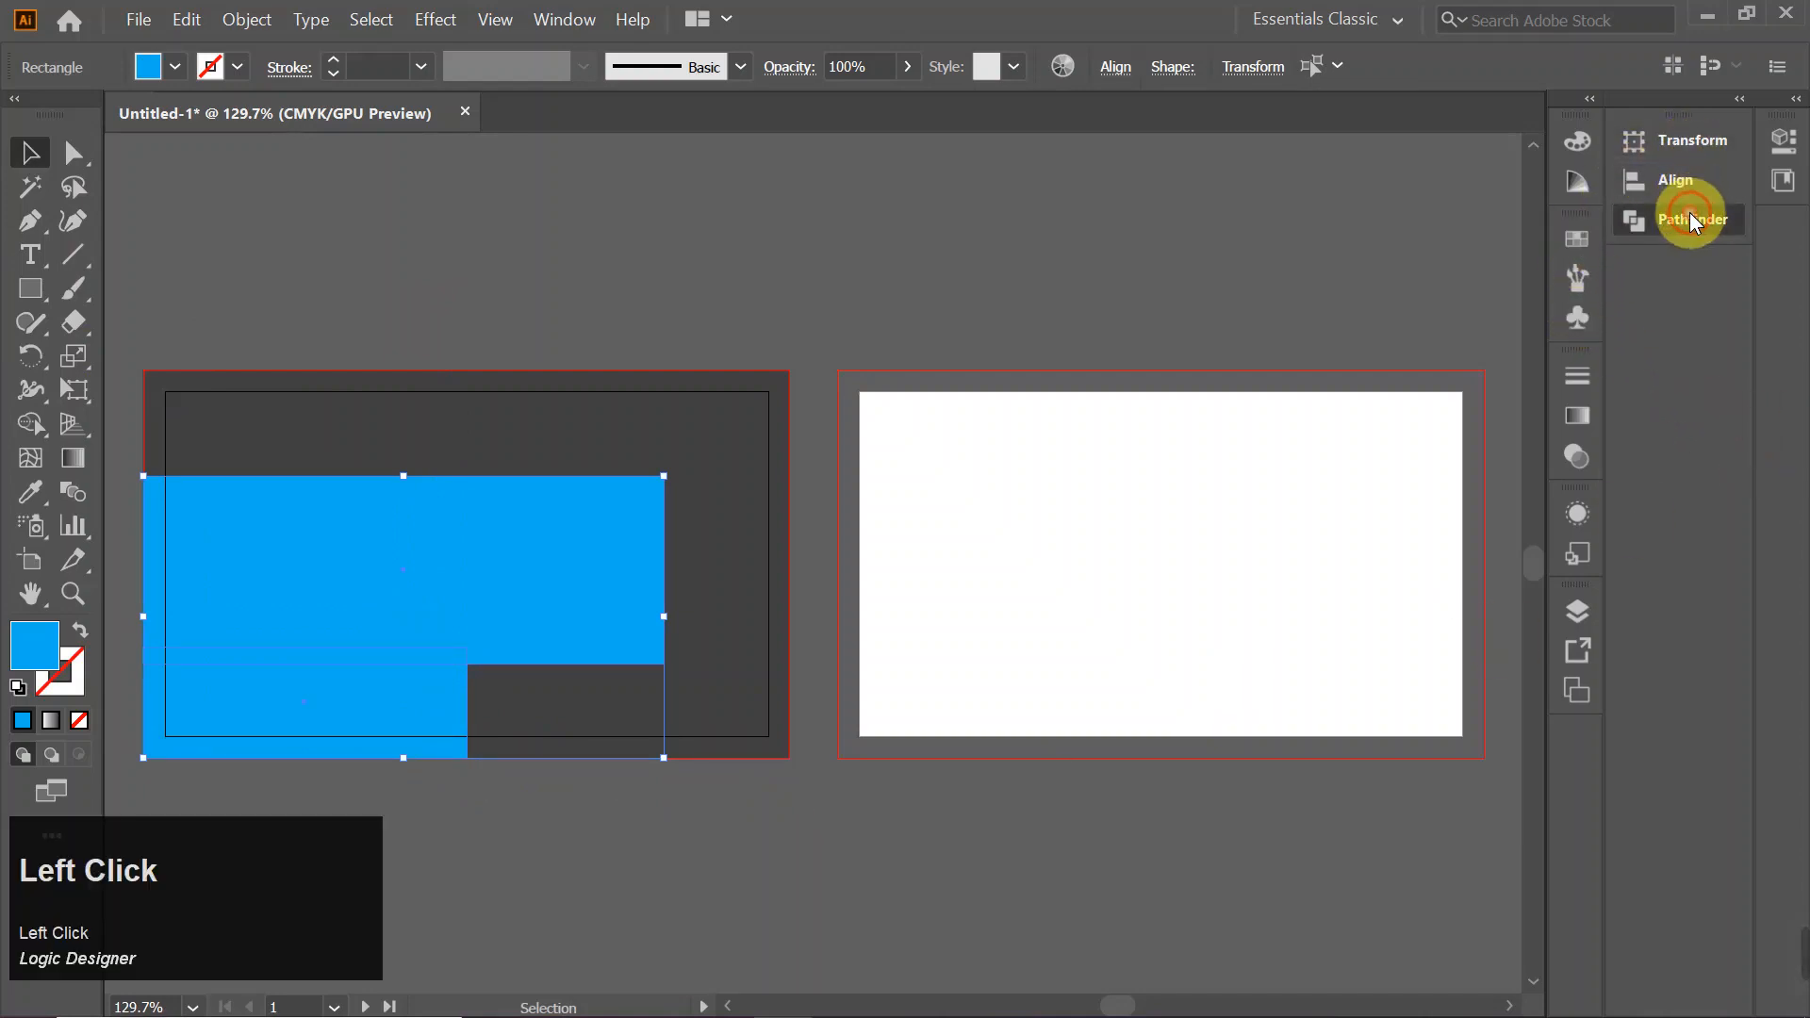
{"action": "left_click", "coordinate": [1316, 202]}
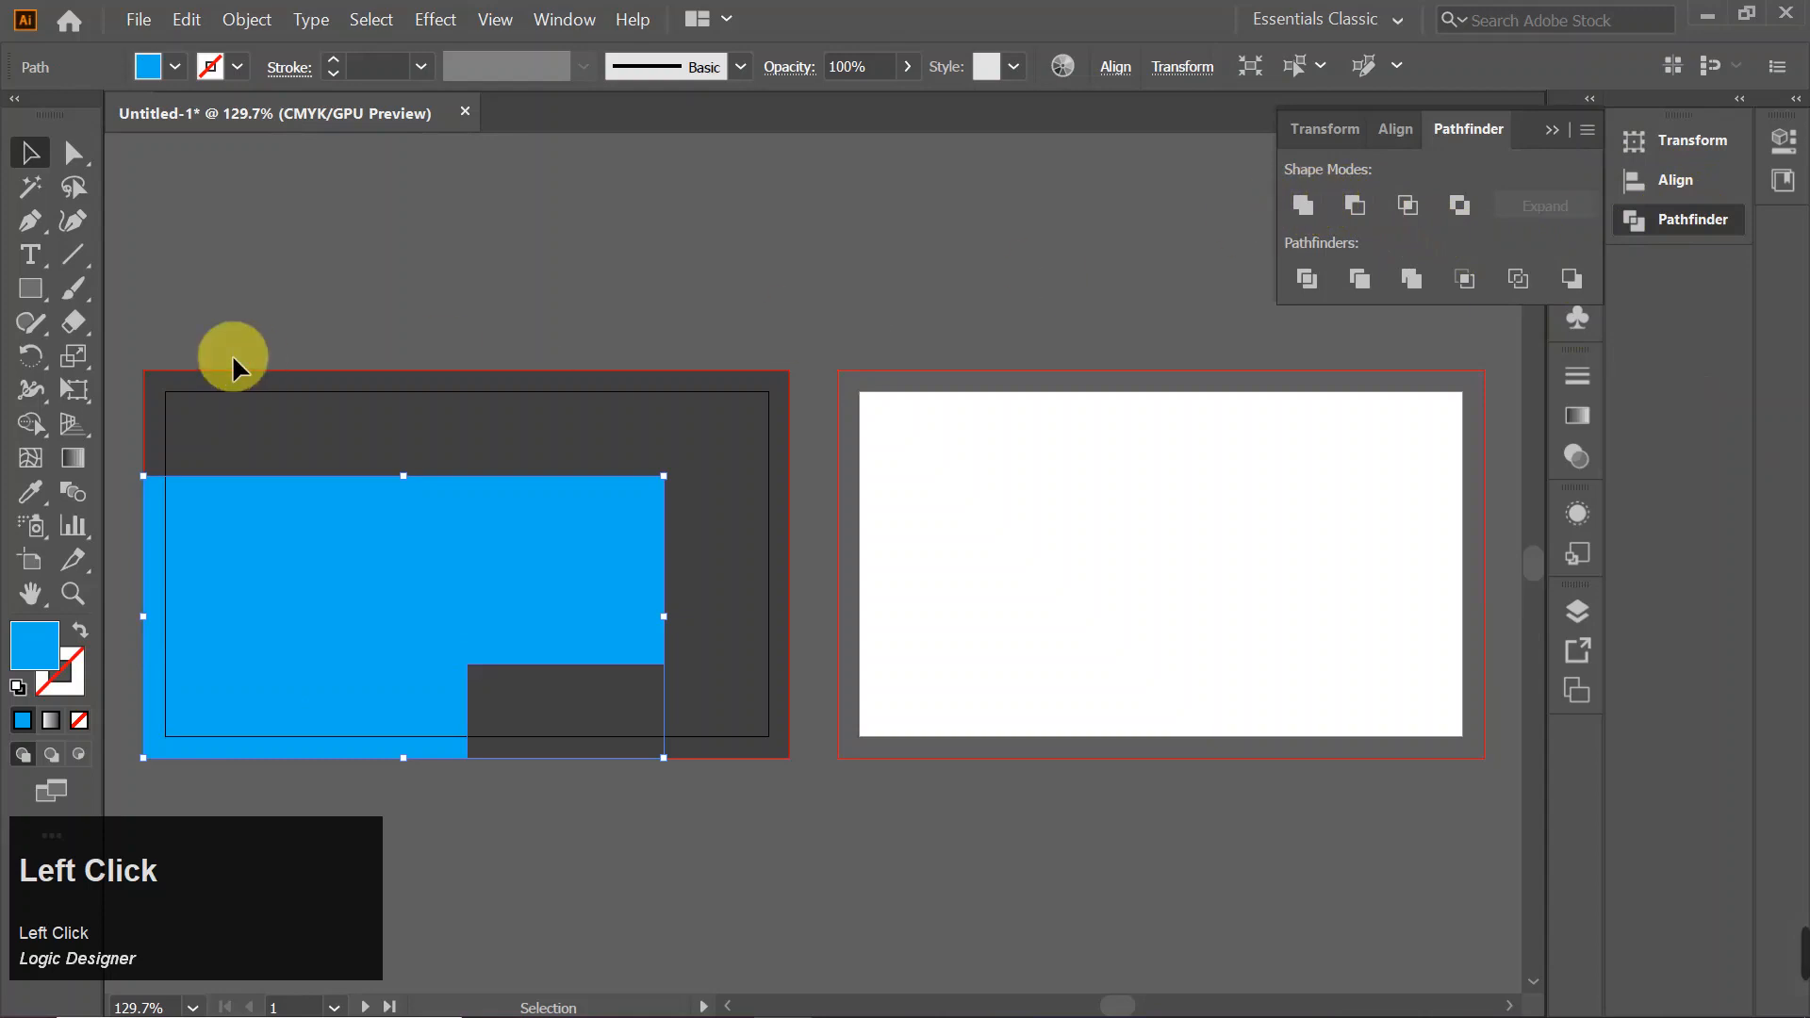
{"action": "left_click", "coordinate": [228, 268]}
- Draw a low cyan rectangle in the first artboard's lower-right bleed corner, leaving a narrow gap to the large cyan shape
{"action": "left_click", "coordinate": [30, 288]}
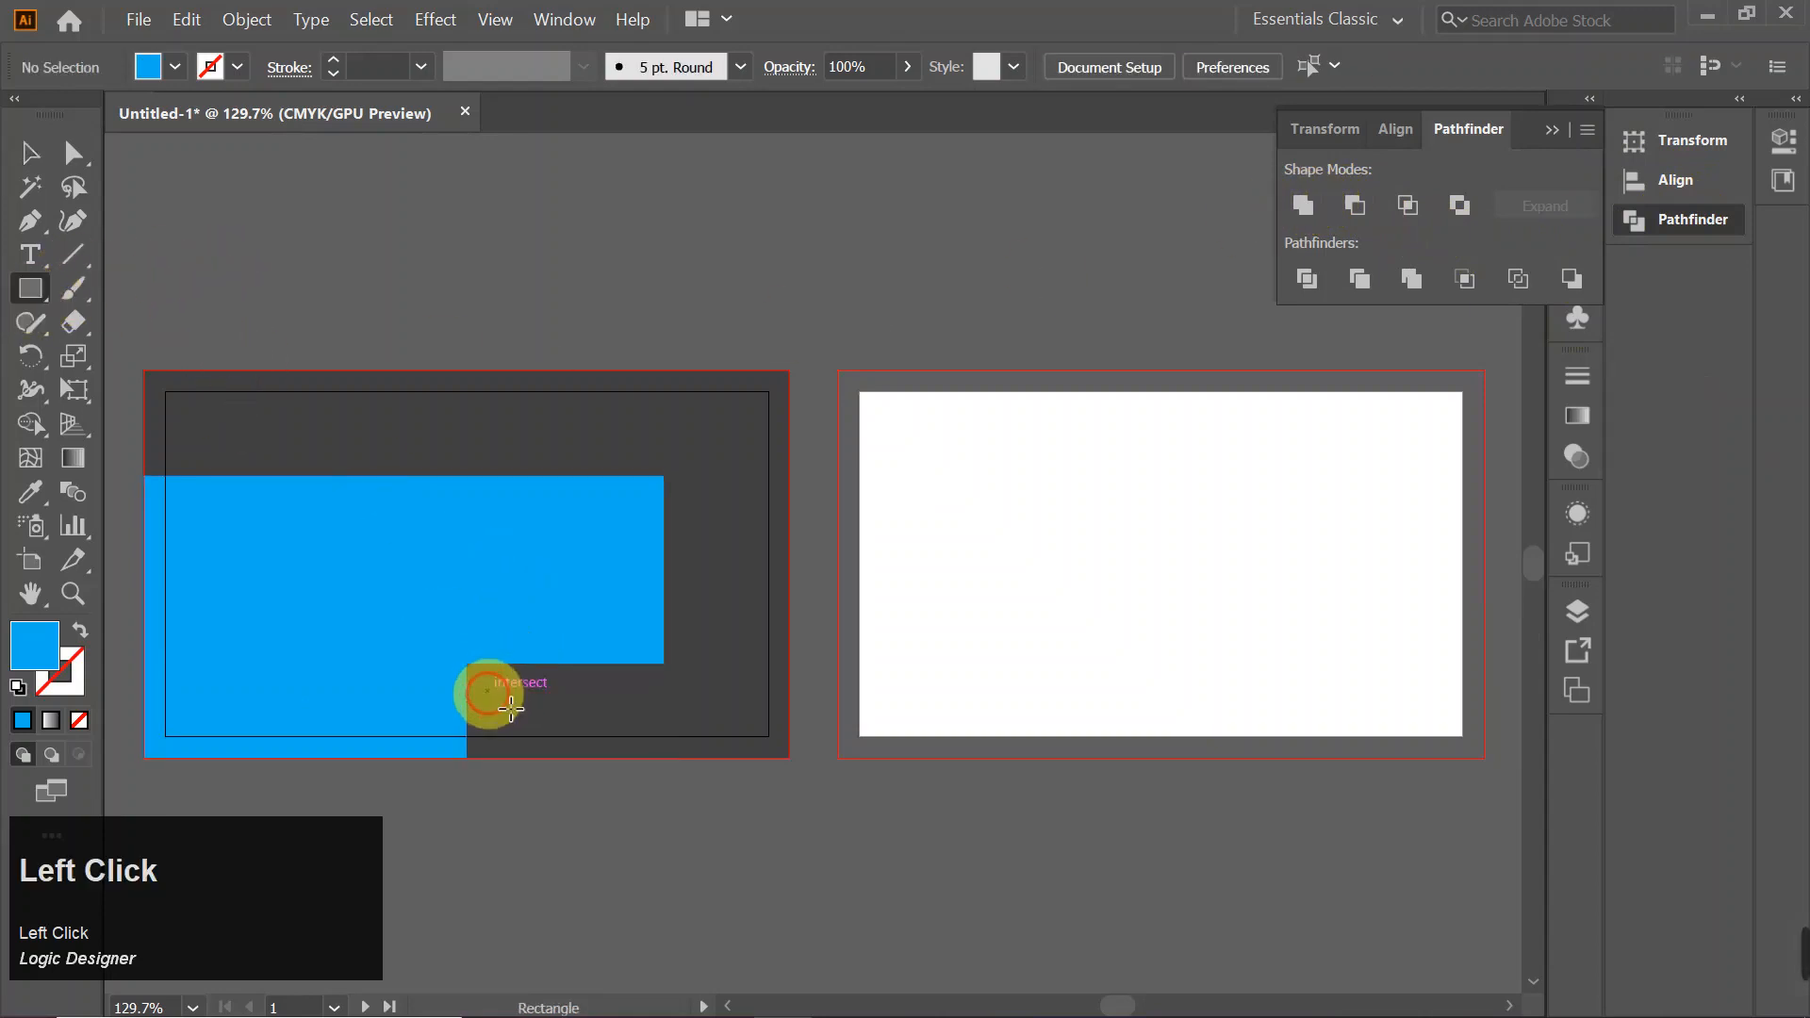
{"action": "left_click_drag", "start_coordinate": [487, 693], "coordinate": [790, 758]}
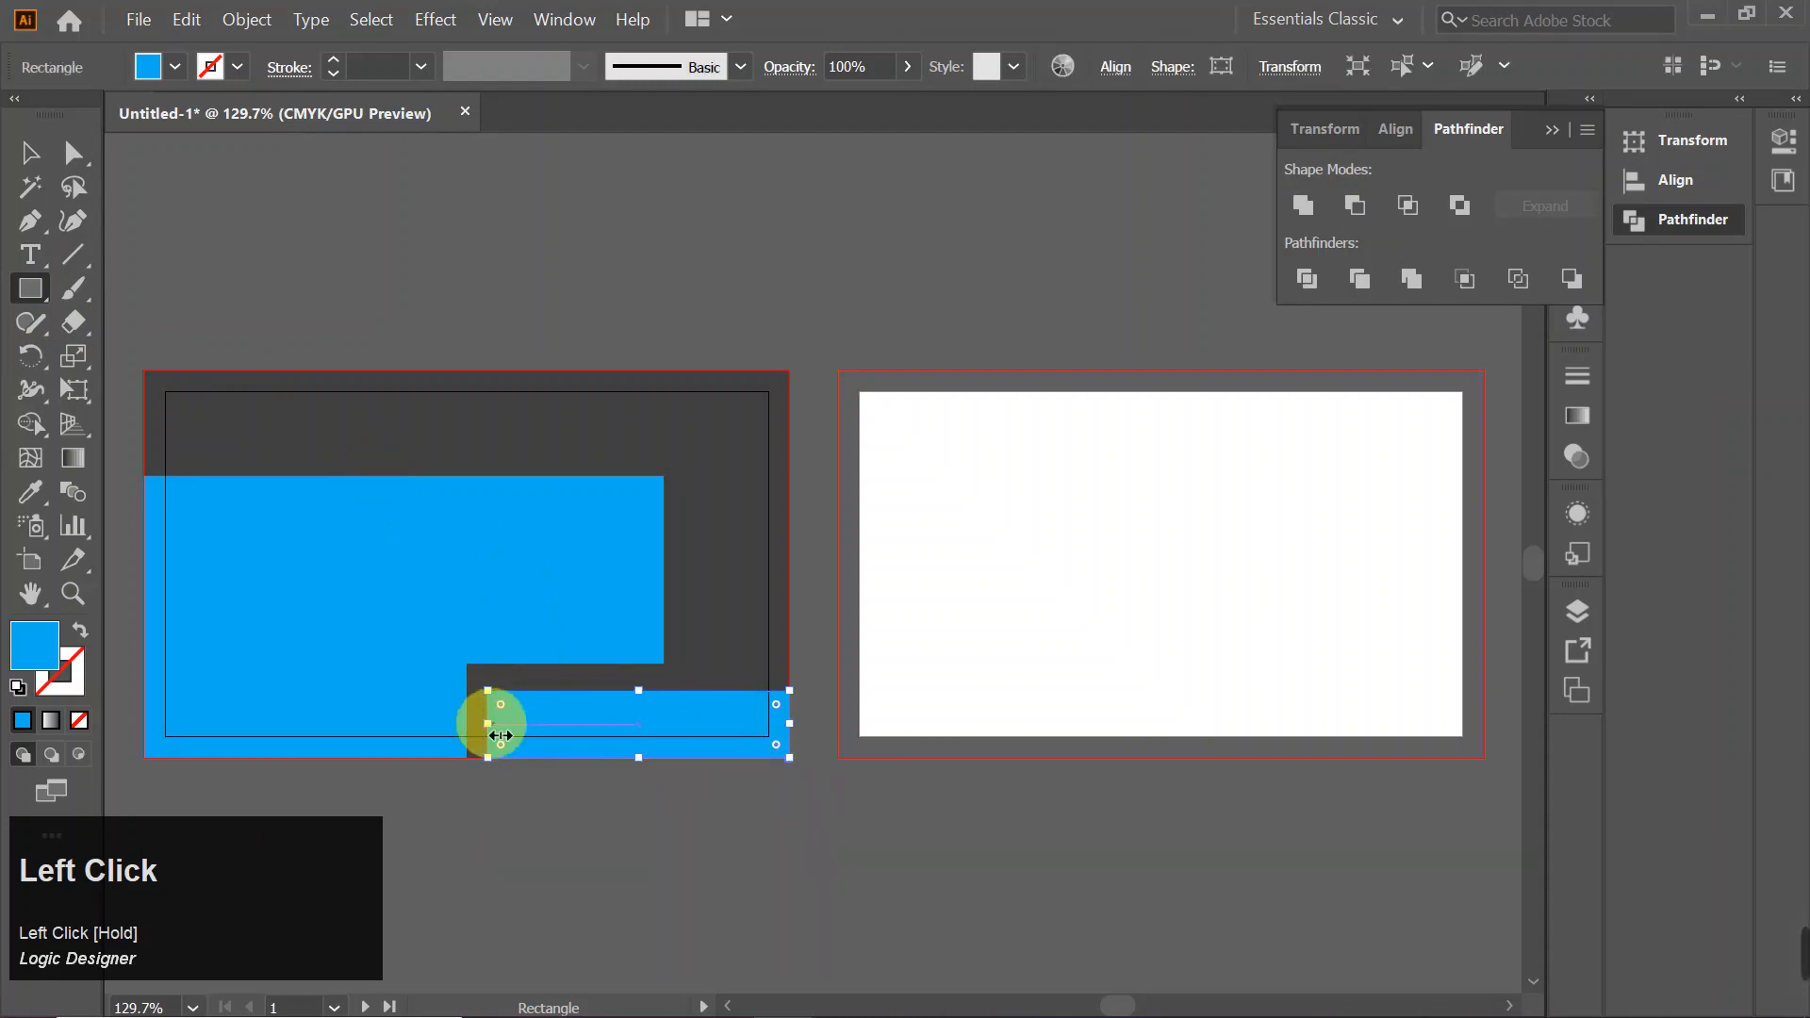
{"action": "left_click_drag", "start_coordinate": [497, 732], "coordinate": [494, 737]}
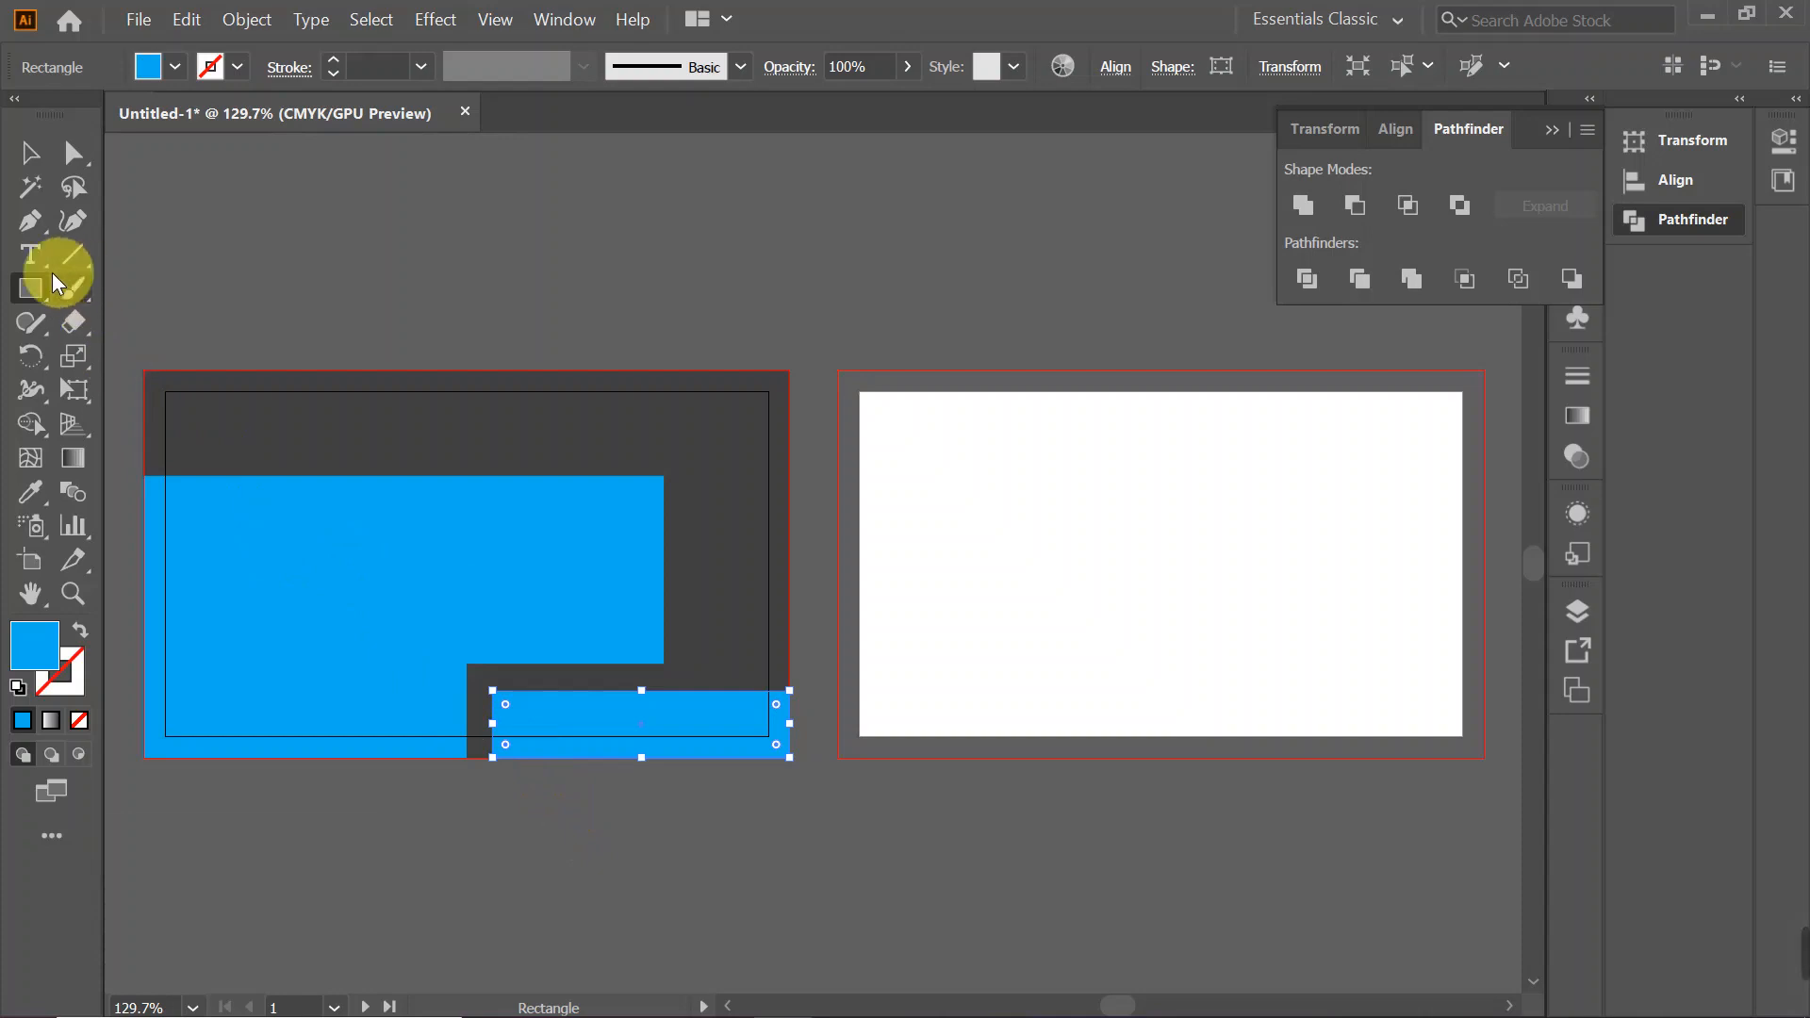
- Draw a circle as tall as the cyan band with the Ellipse tool and move it left, slightly above the band's top edge
{"action": "right_click", "coordinate": [30, 287]}
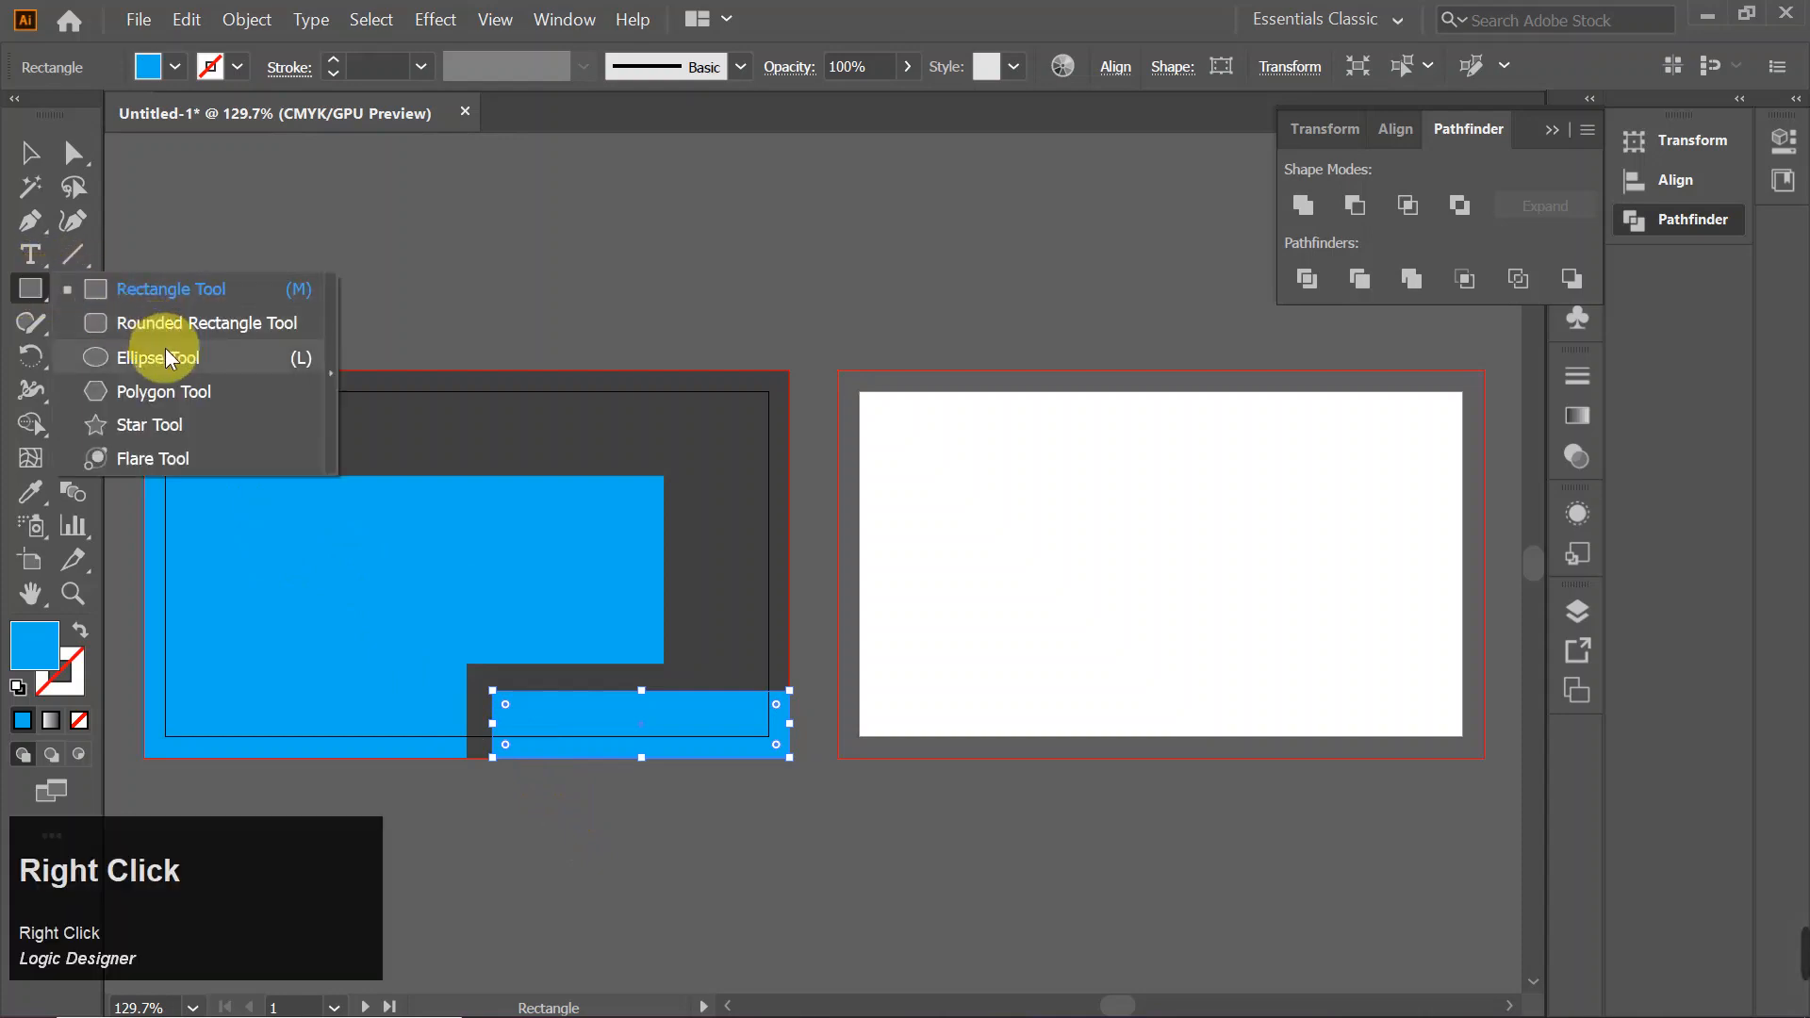
{"action": "left_click", "coordinate": [160, 357]}
{"action": "left_click_drag", "start_coordinate": [481, 488], "coordinate": [583, 673]}
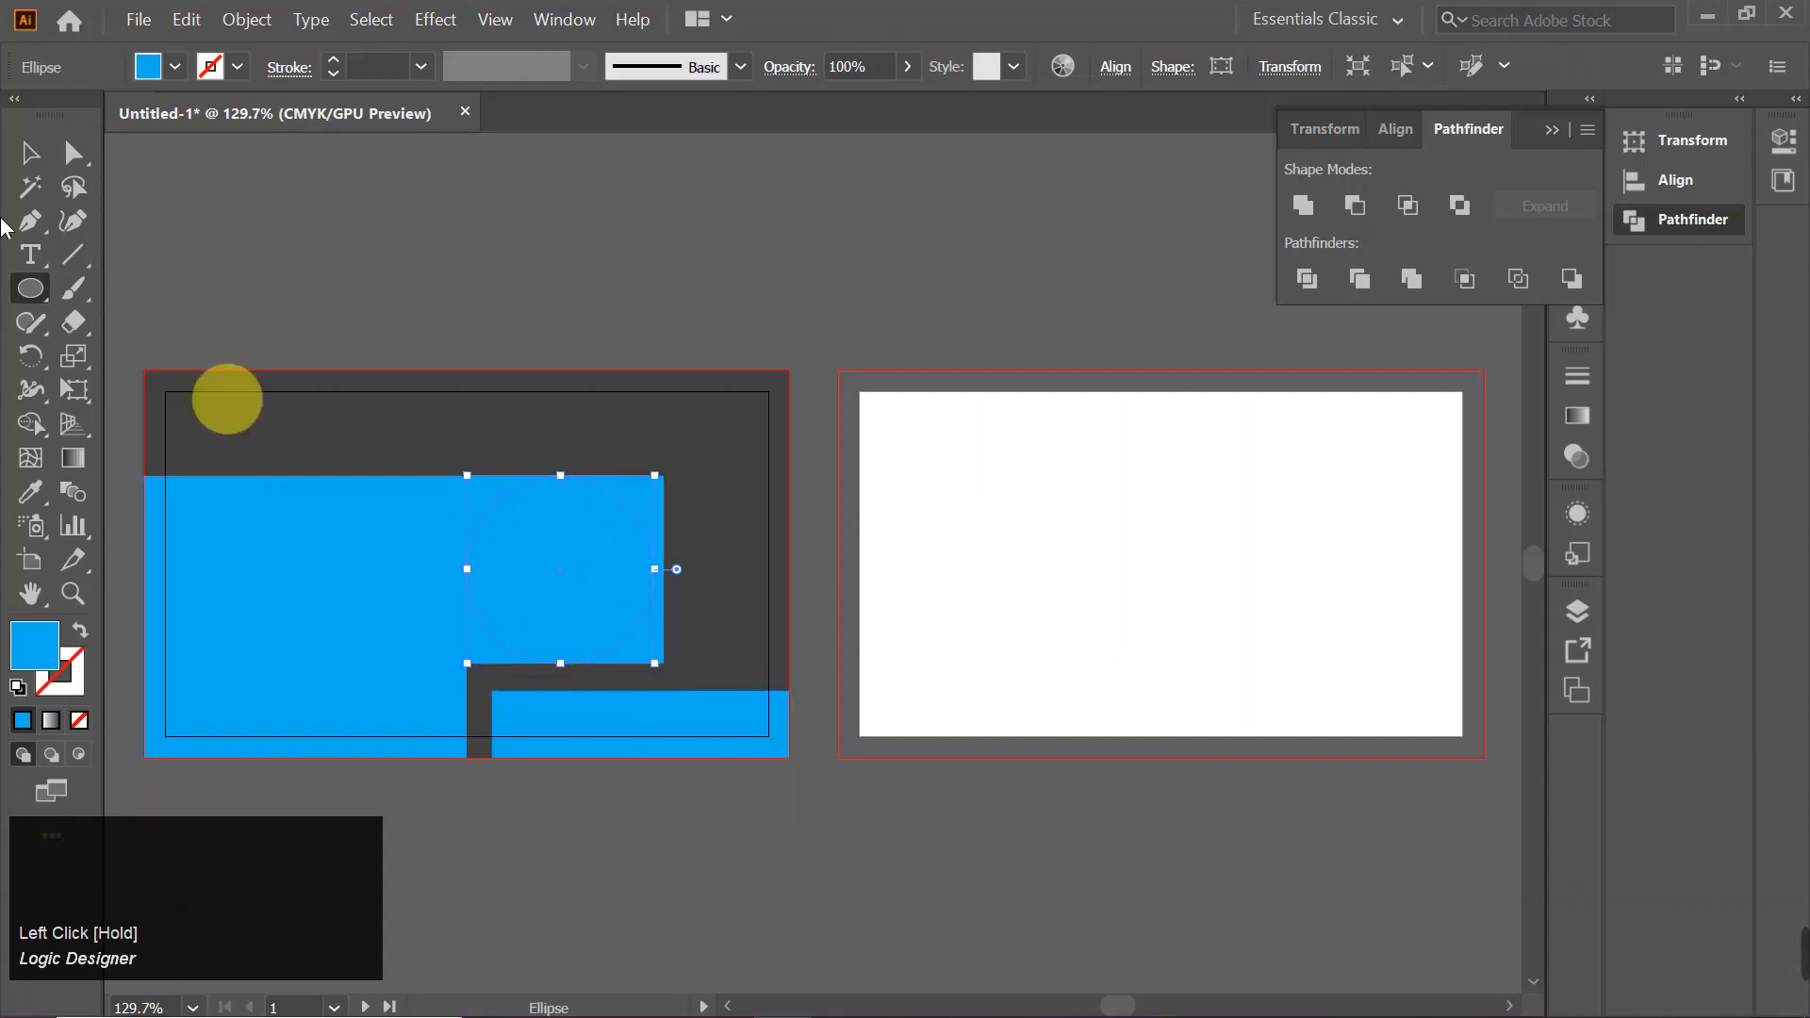
{"action": "left_click", "coordinate": [29, 152]}
{"action": "left_click", "coordinate": [552, 585]}
{"action": "left_click_drag", "start_coordinate": [551, 570], "coordinate": [390, 552]}
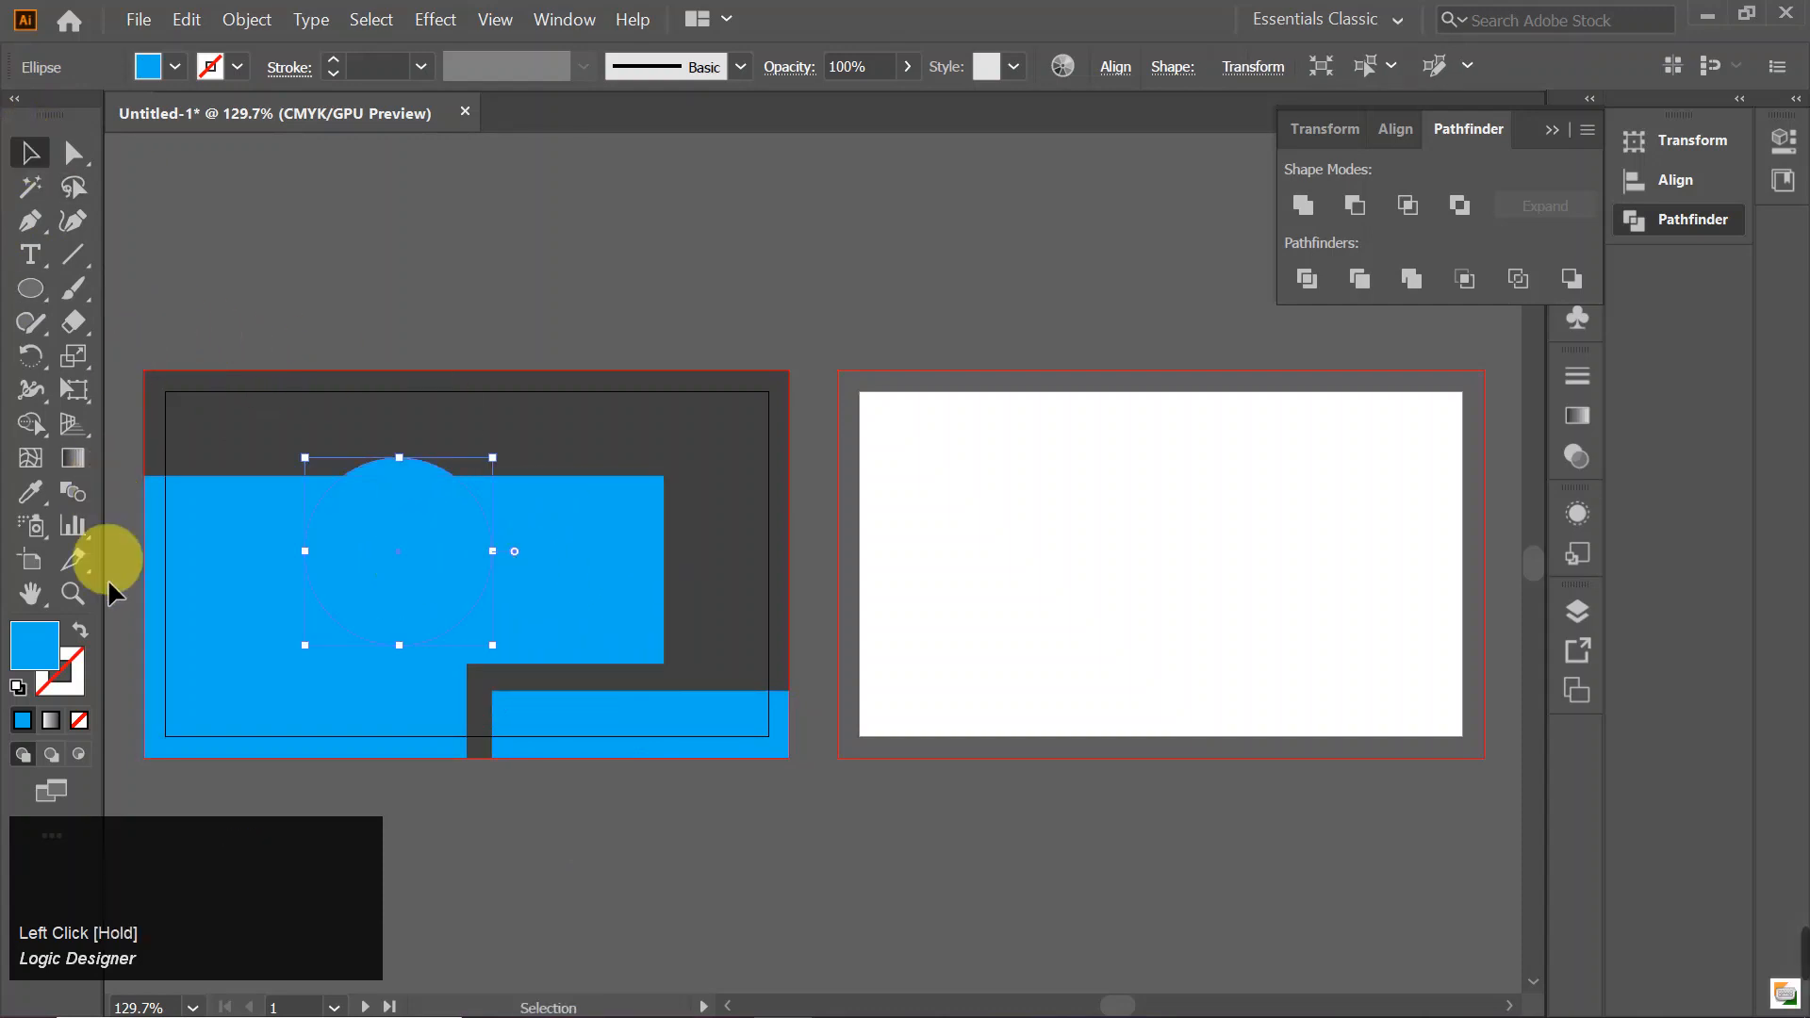
- Change the circle's fill to white FFFFFF
{"action": "left_click", "coordinate": [31, 491]}
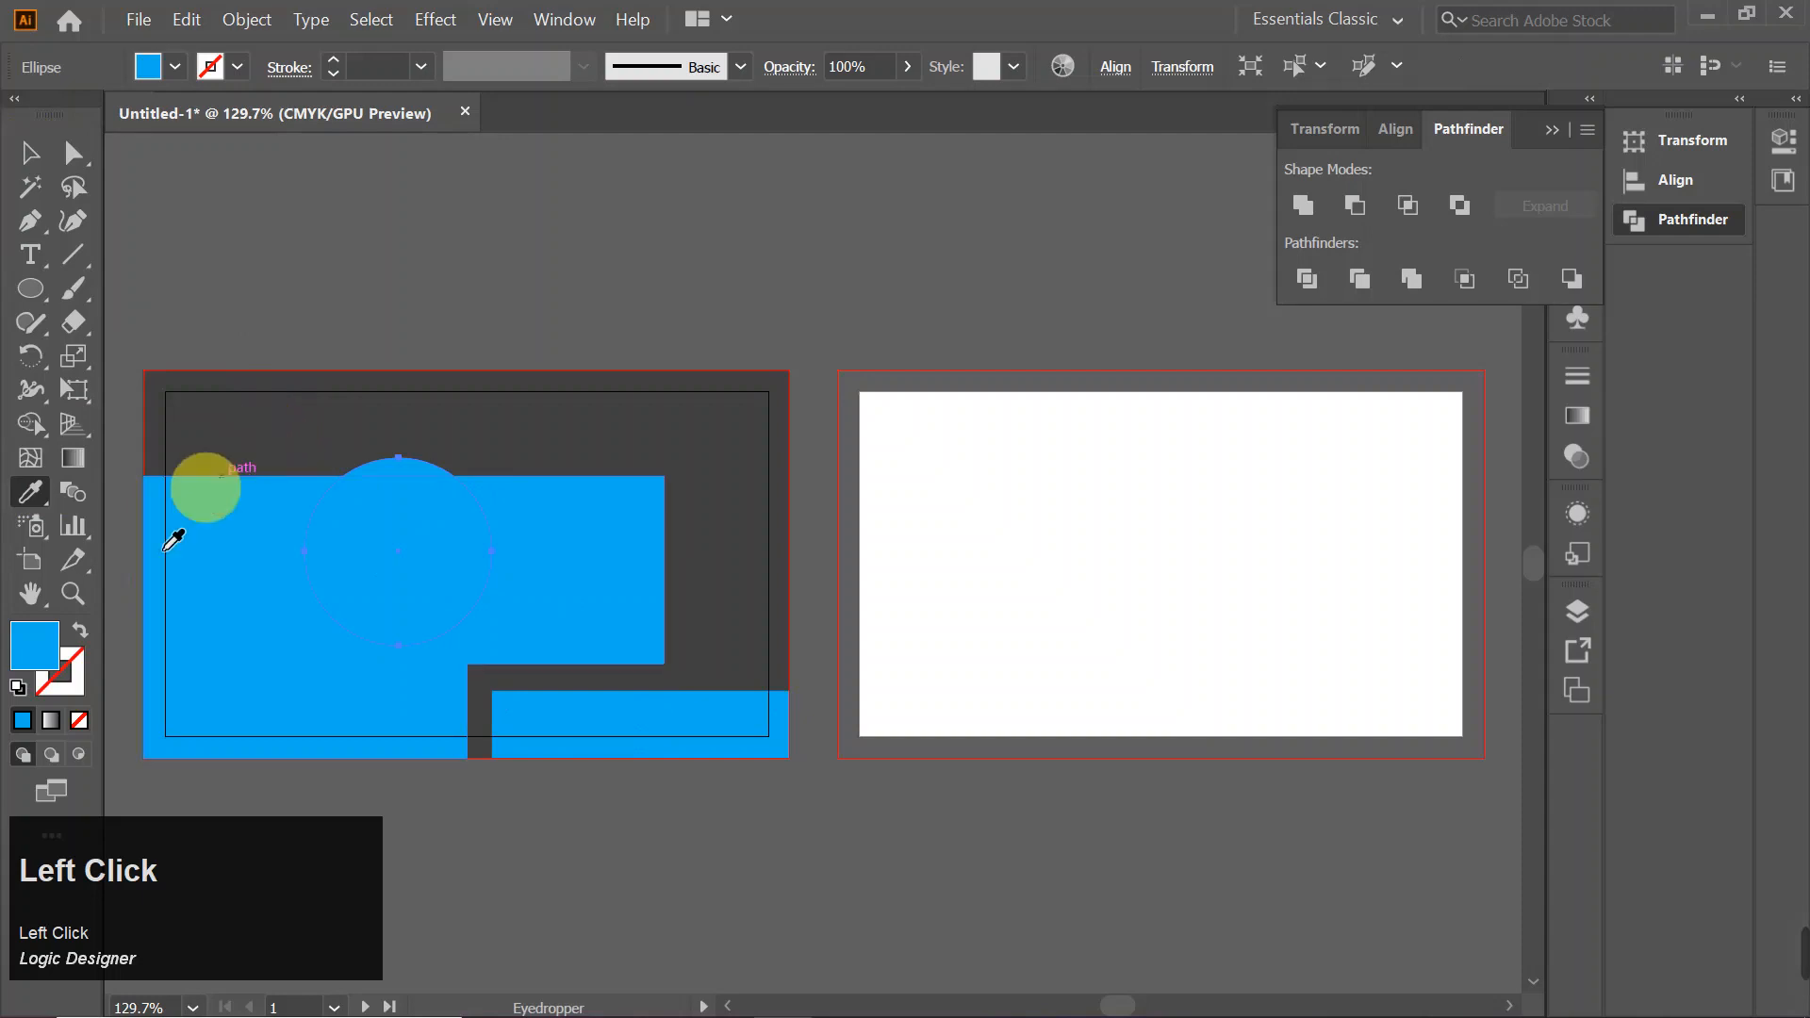
{"action": "left_click", "coordinate": [40, 648]}
{"action": "double_click", "coordinate": [42, 651]}
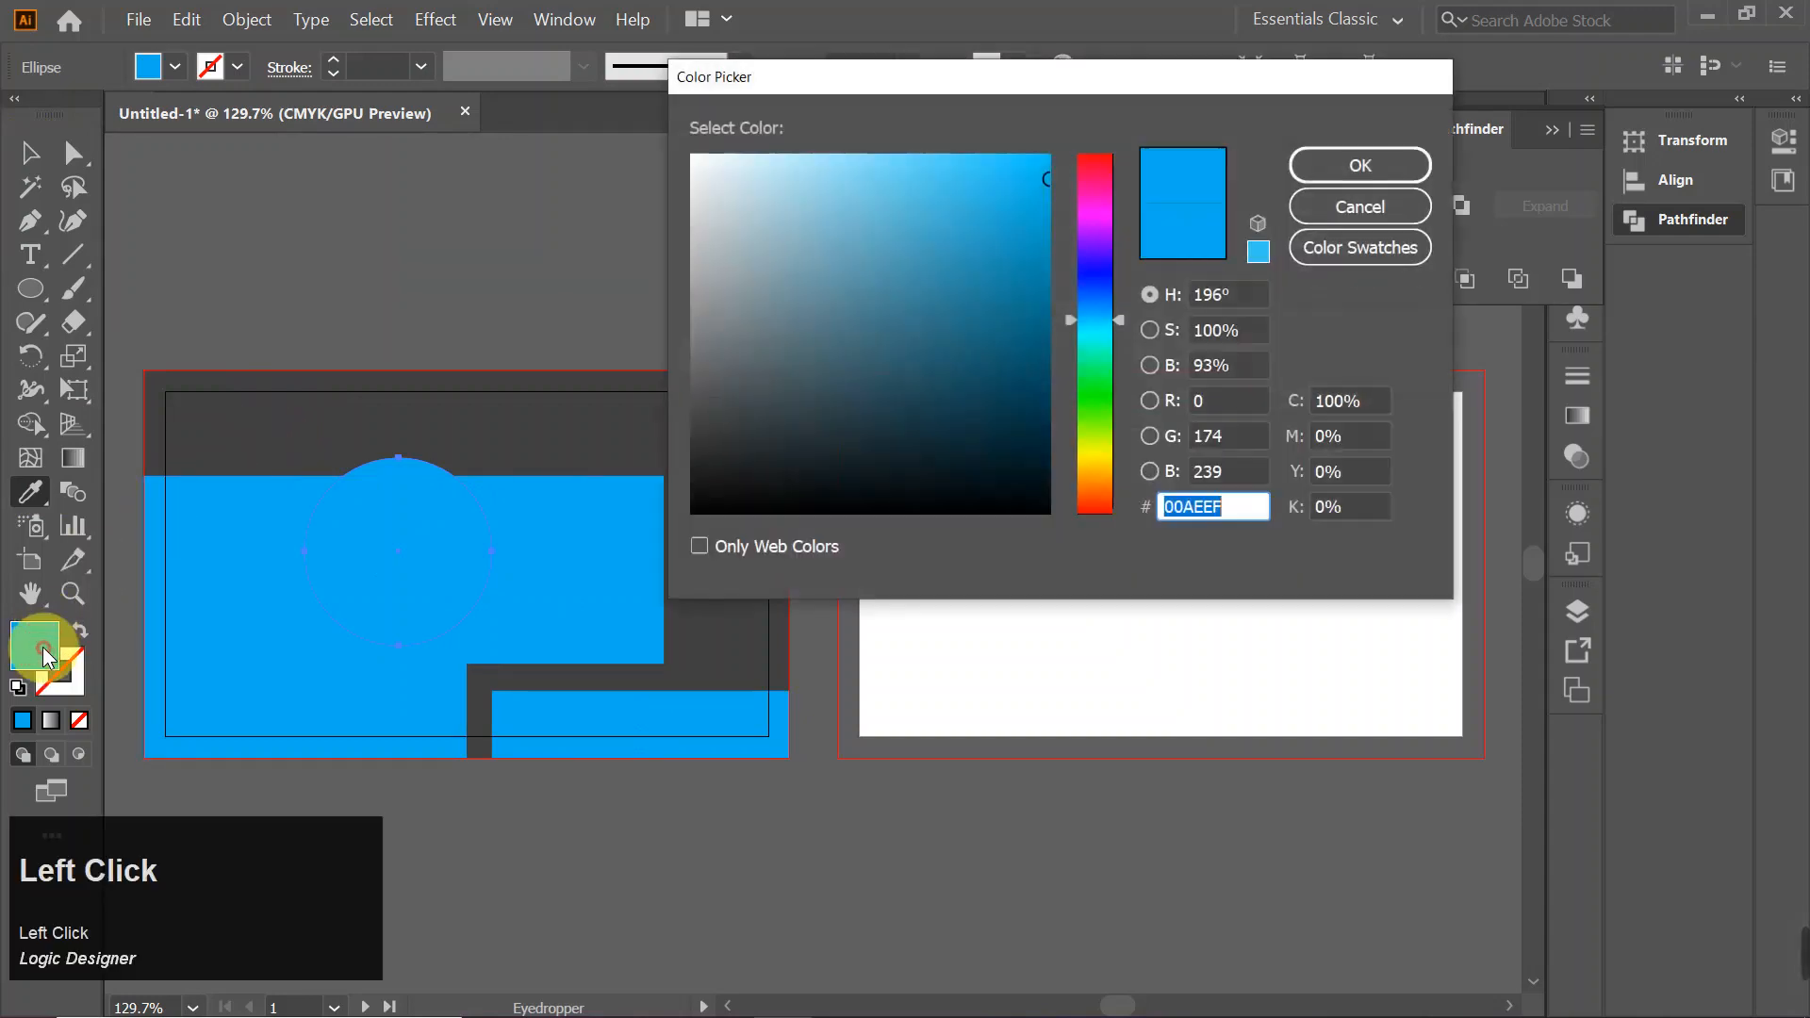
{"action": "mouse_move", "coordinate": [1050, 201]}
{"action": "left_mouse_down"}
{"action": "mouse_move", "coordinate": [767, 169]}
{"action": "mouse_move", "coordinate": [615, 122]}
{"action": "mouse_move", "coordinate": [1010, 184]}
{"action": "mouse_move", "coordinate": [679, 150]}
{"action": "mouse_move", "coordinate": [930, 132]}
{"action": "left_mouse_up"}
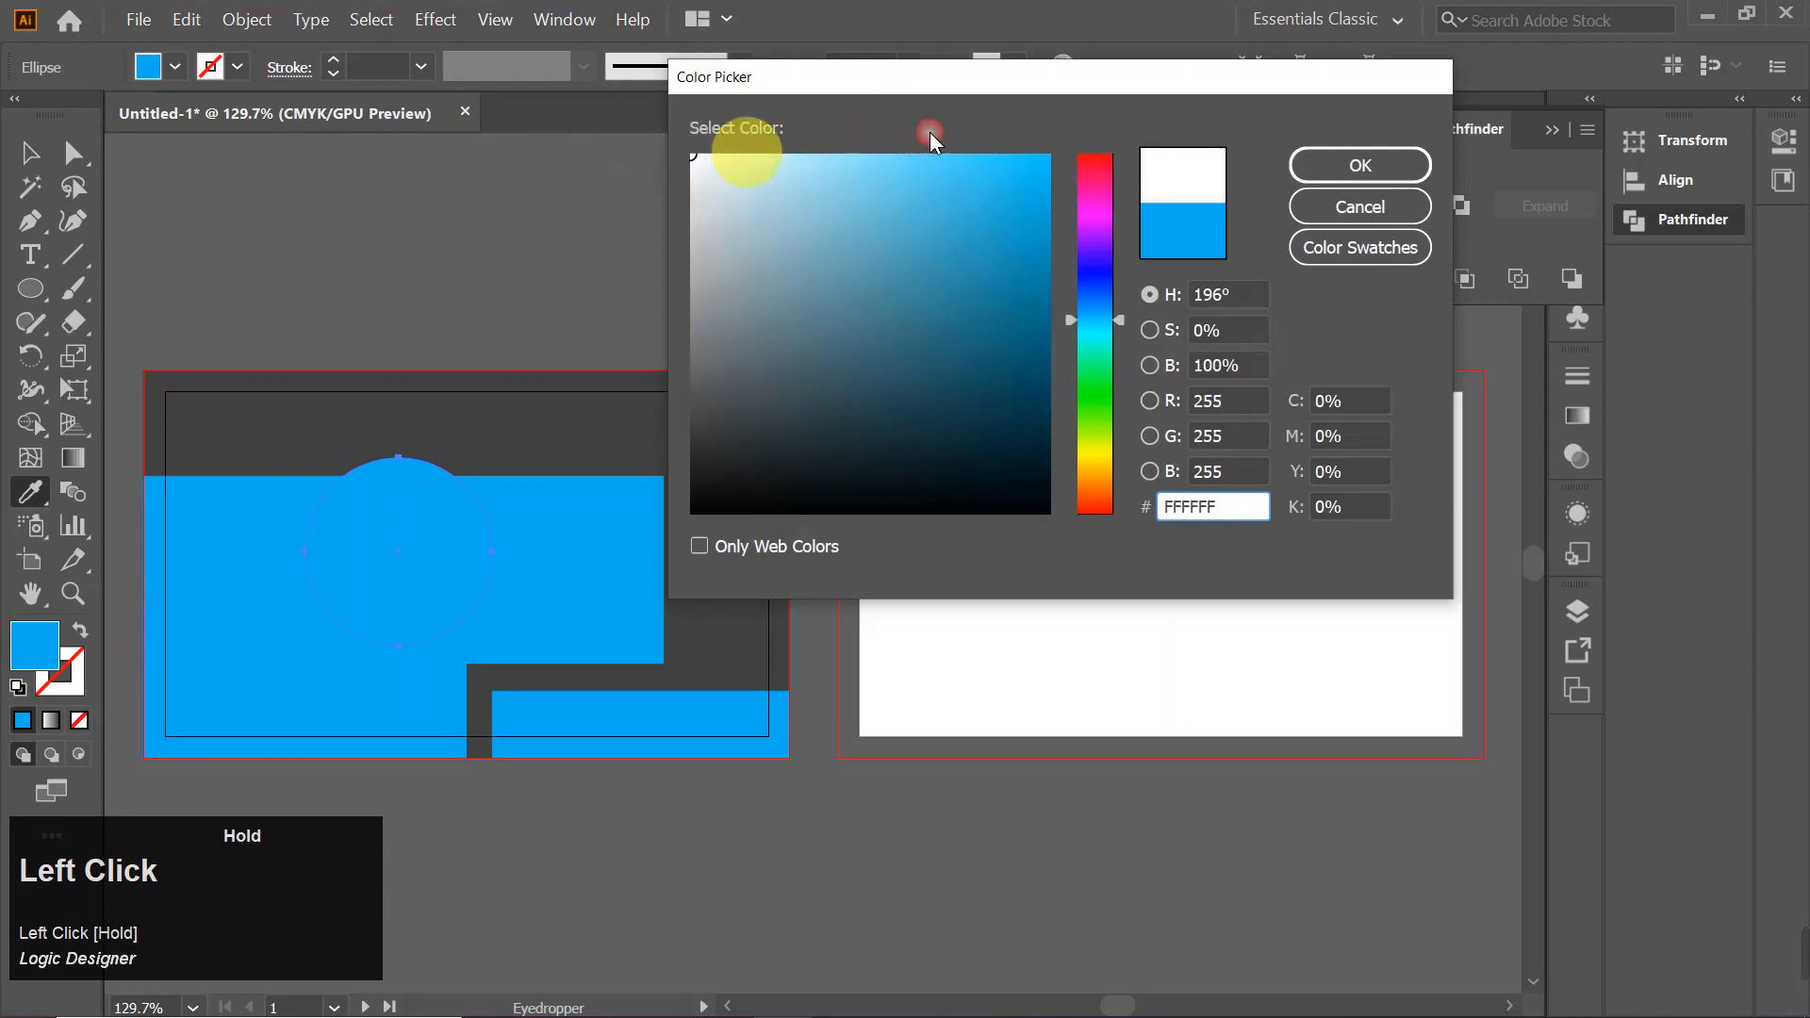
{"action": "left_click", "coordinate": [1299, 159]}
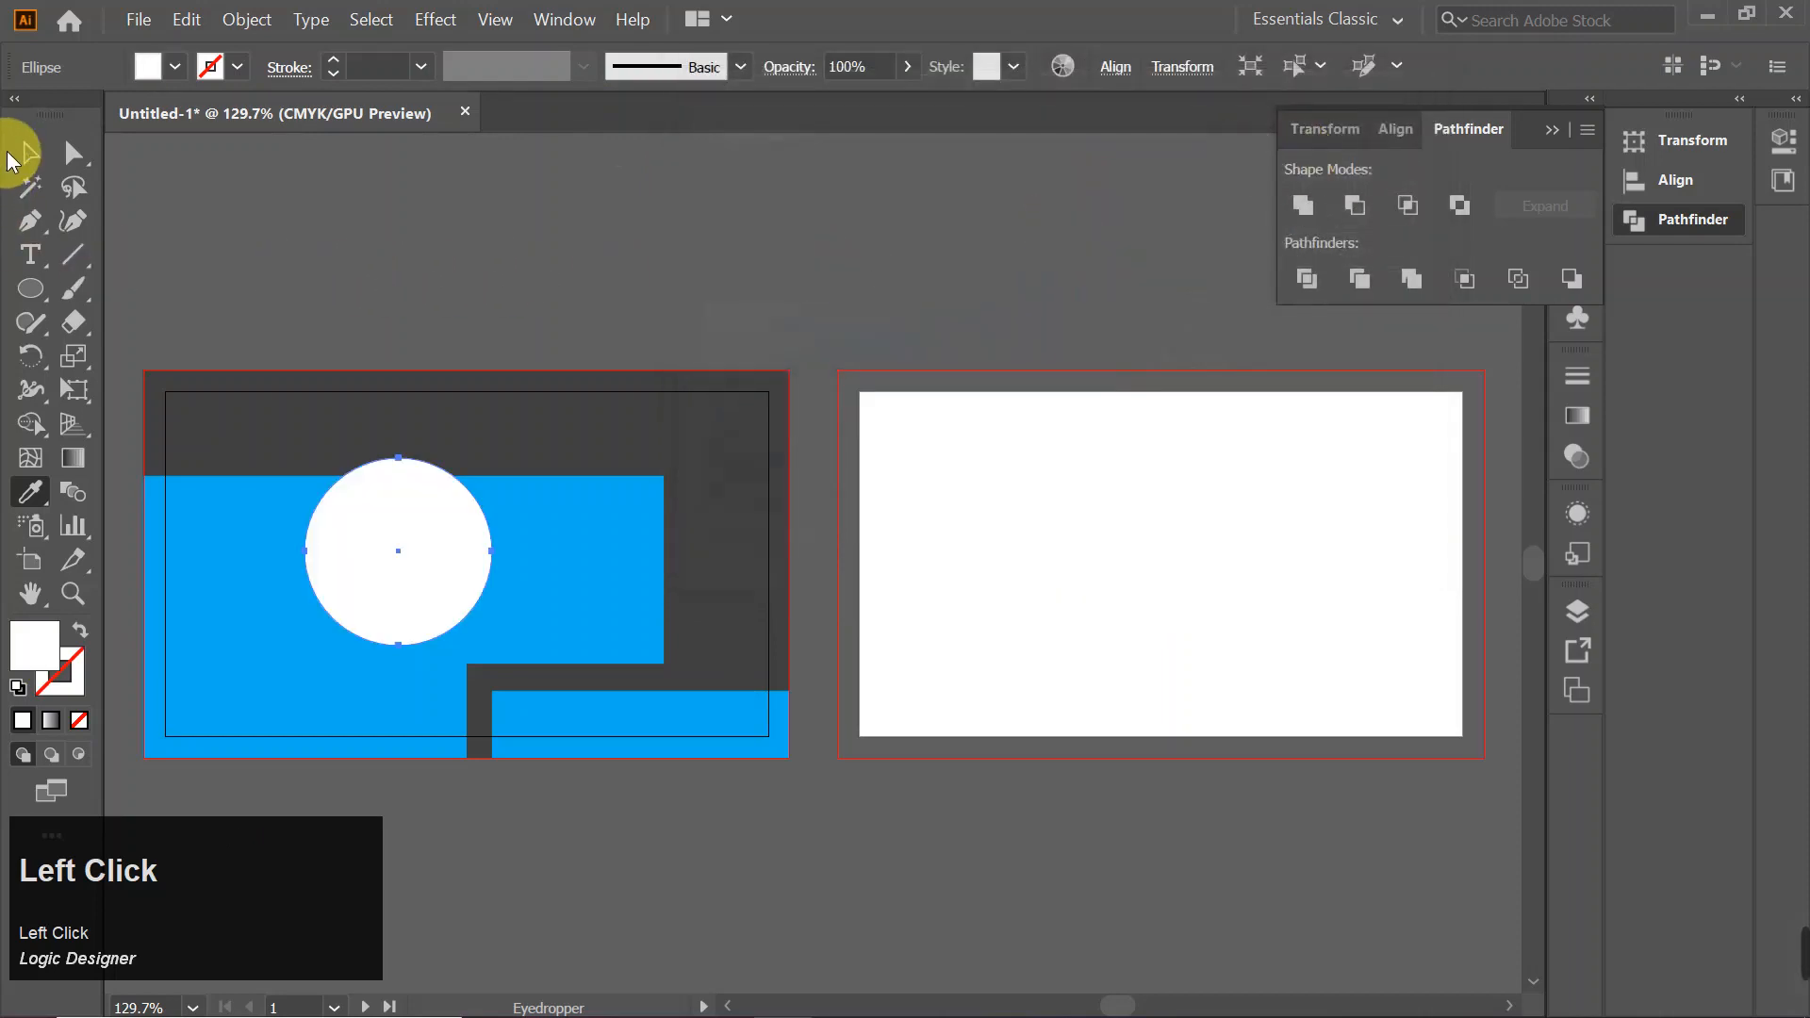
{"action": "left_click", "coordinate": [21, 156]}
- Round the lower-right rectangle's top-left corner to about 0.27 in and the large cyan shape's inner corner to about 0.425 in
{"action": "left_click", "coordinate": [73, 154]}
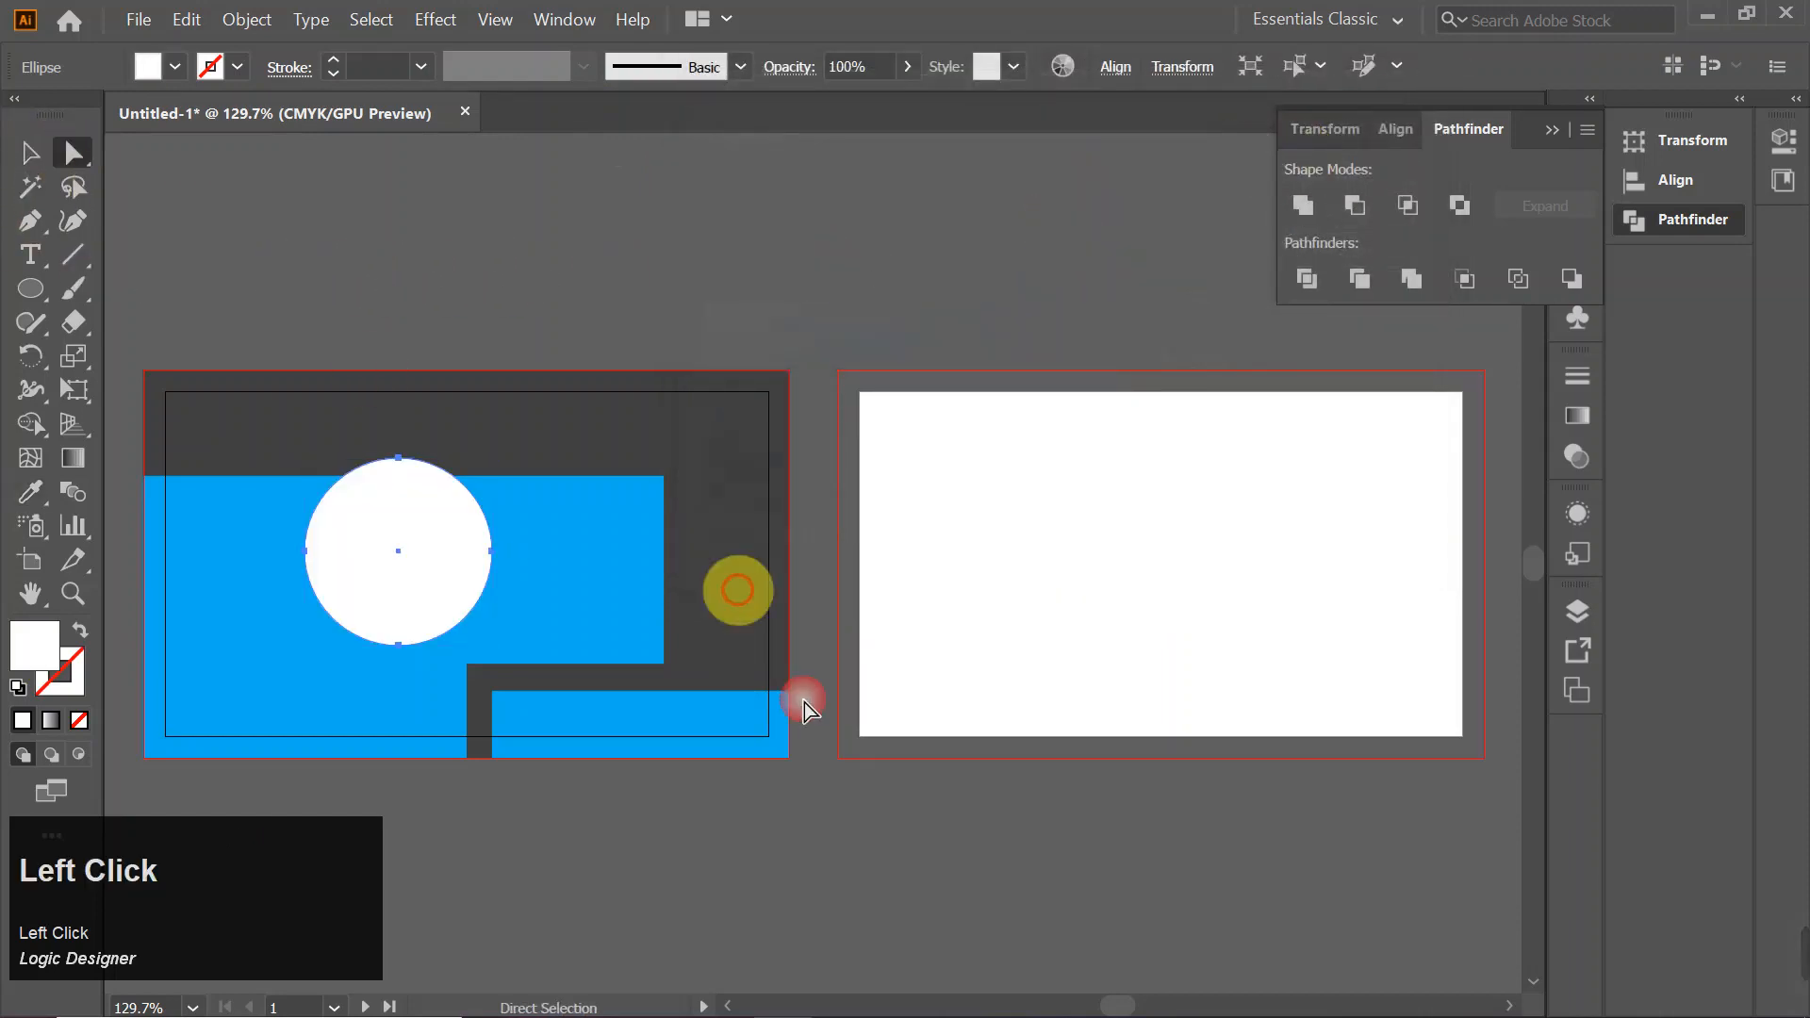
{"action": "left_click", "coordinate": [496, 698]}
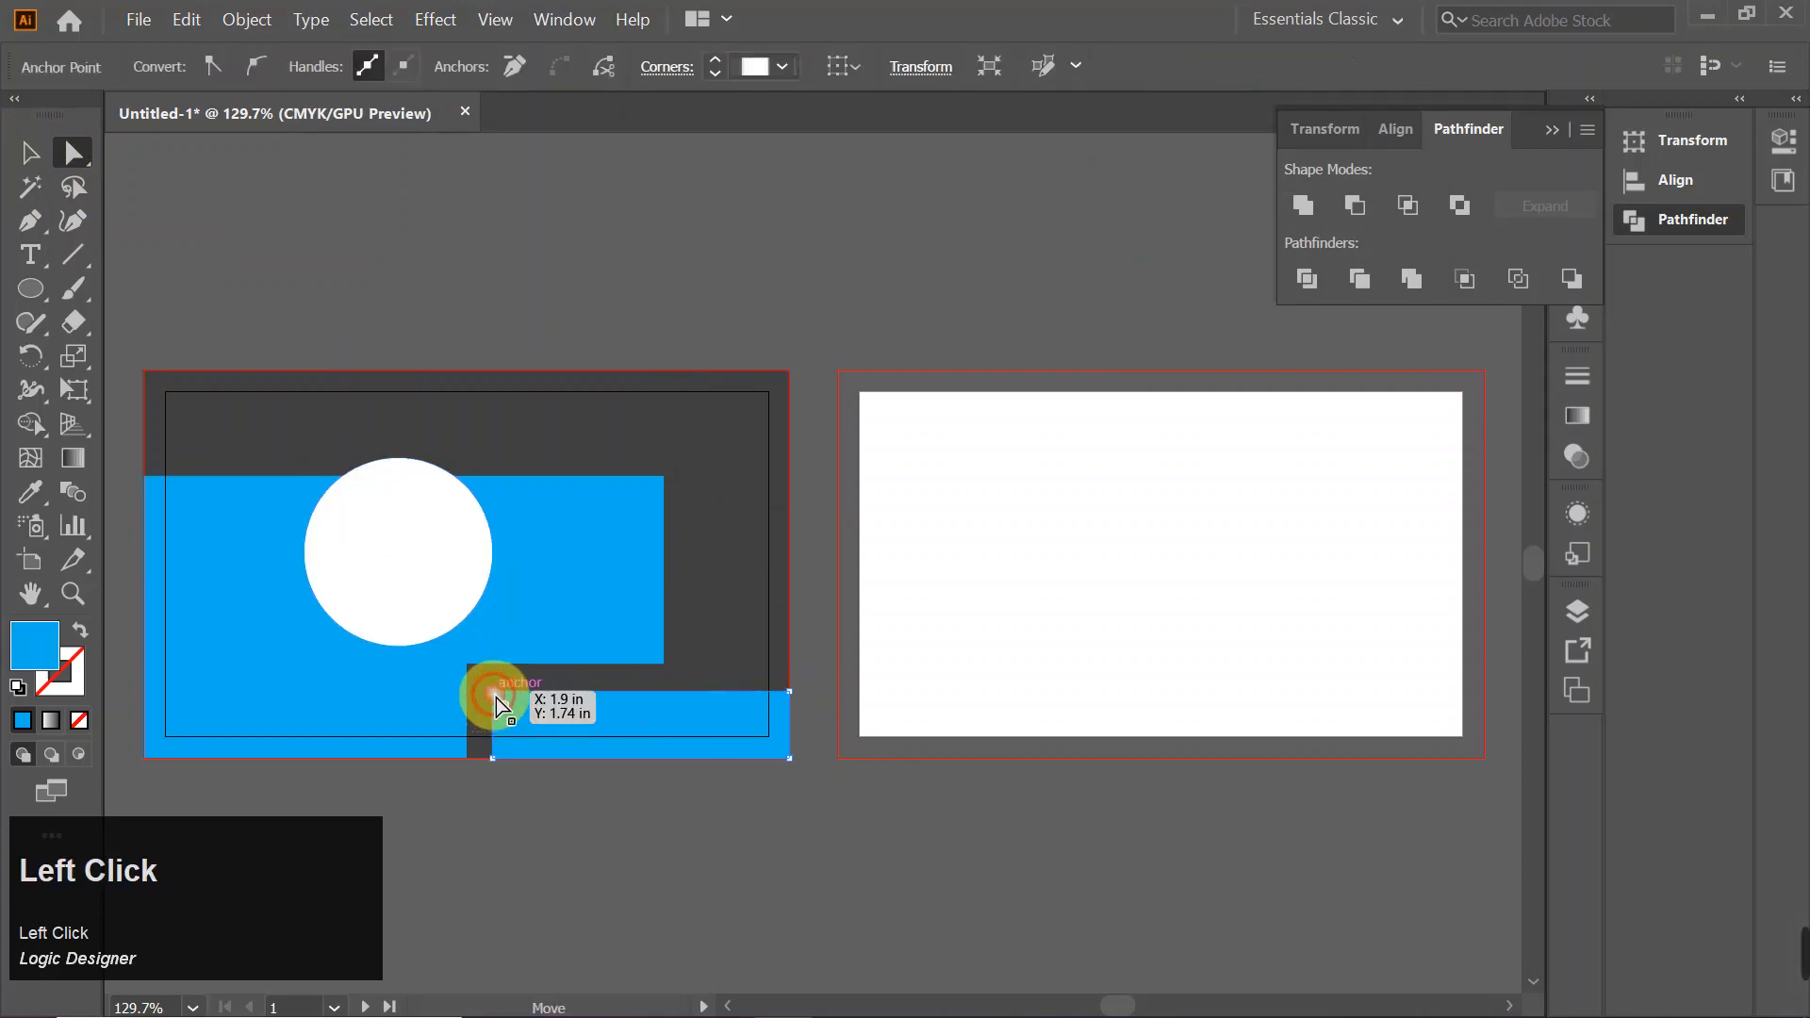
{"action": "left_click_drag", "start_coordinate": [506, 709], "coordinate": [545, 738]}
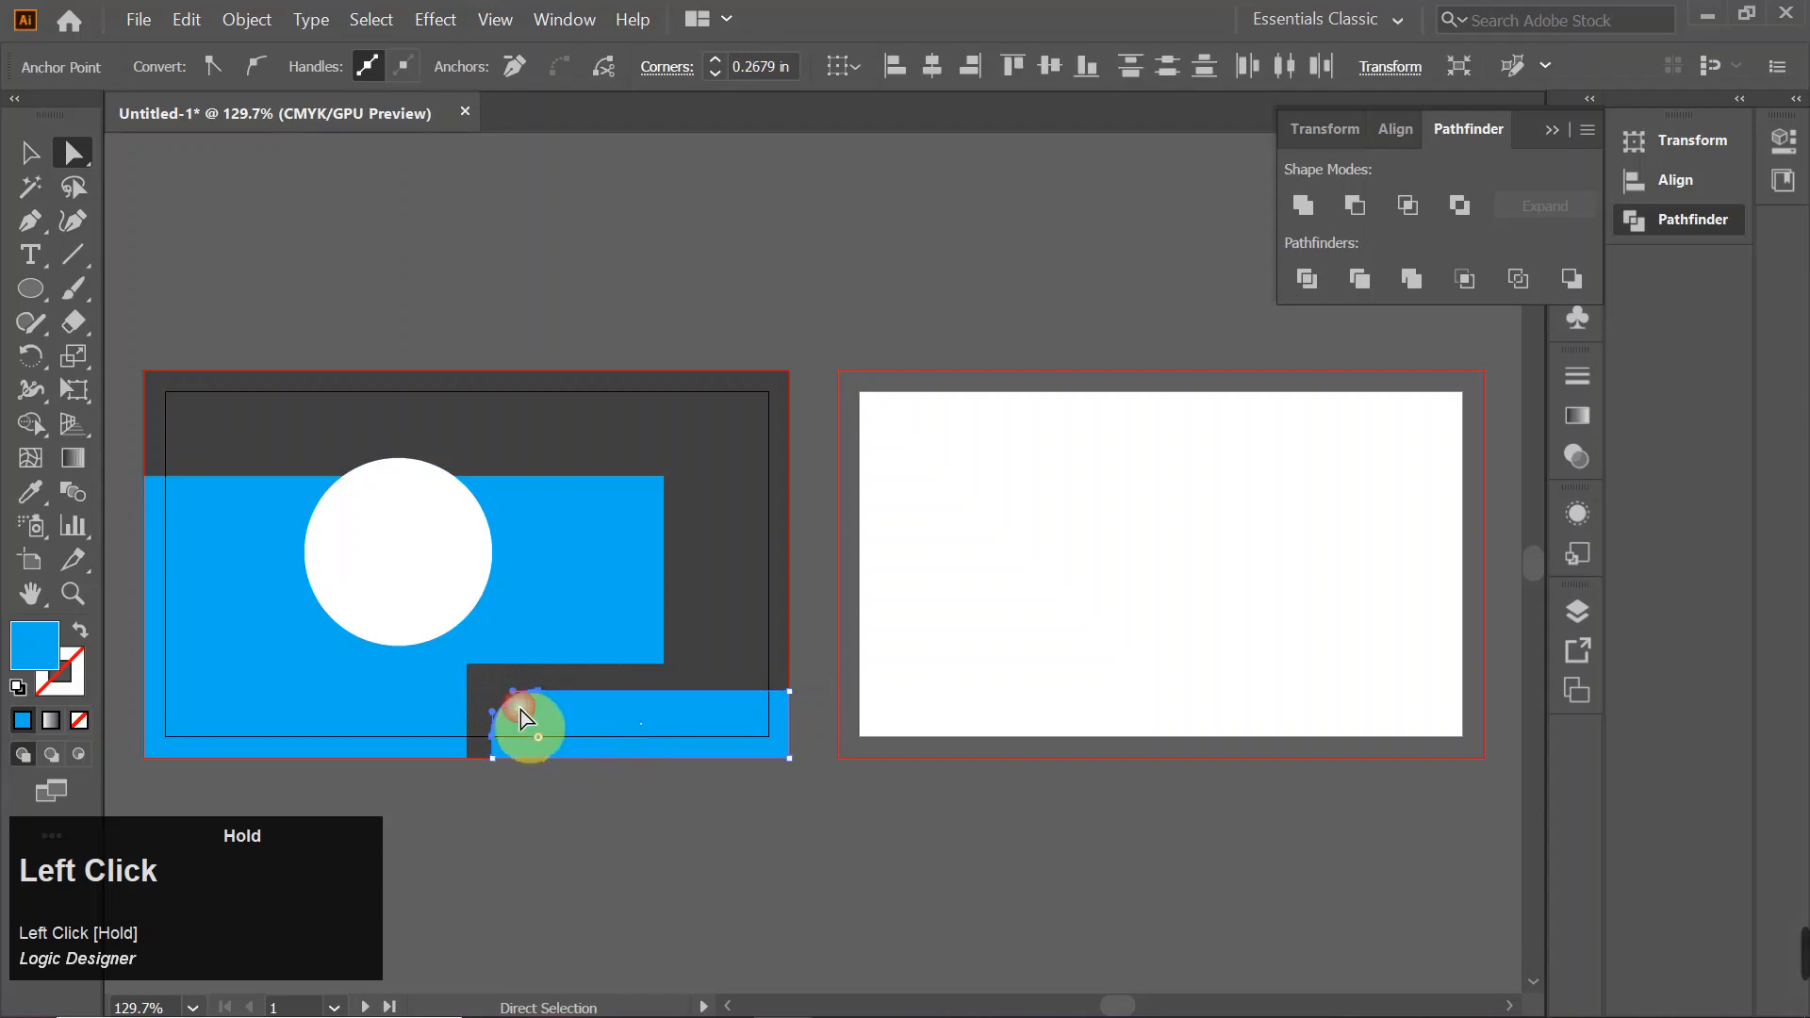
{"action": "left_click", "coordinate": [468, 668]}
{"action": "left_click_drag", "start_coordinate": [482, 682], "coordinate": [558, 724]}
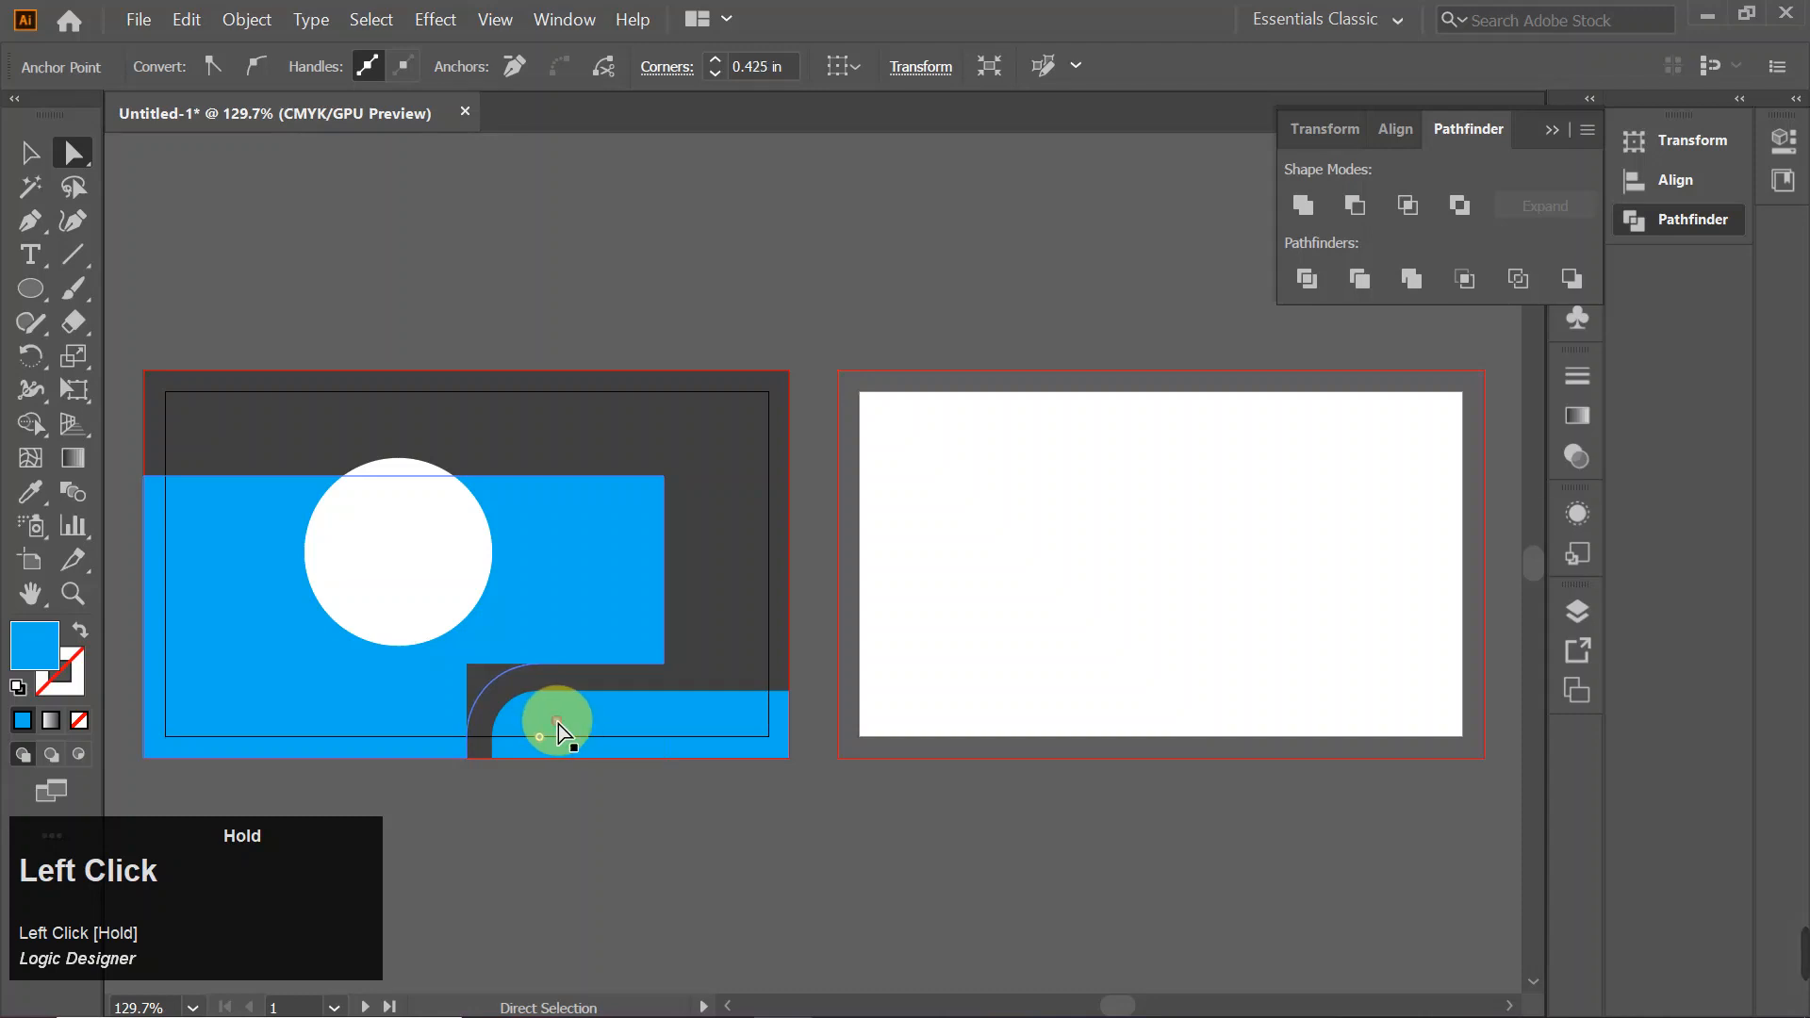
- Round both right-hand corners of the large cyan shape to about 0.544 in, making a semicircular end
{"action": "left_click", "coordinate": [666, 662]}
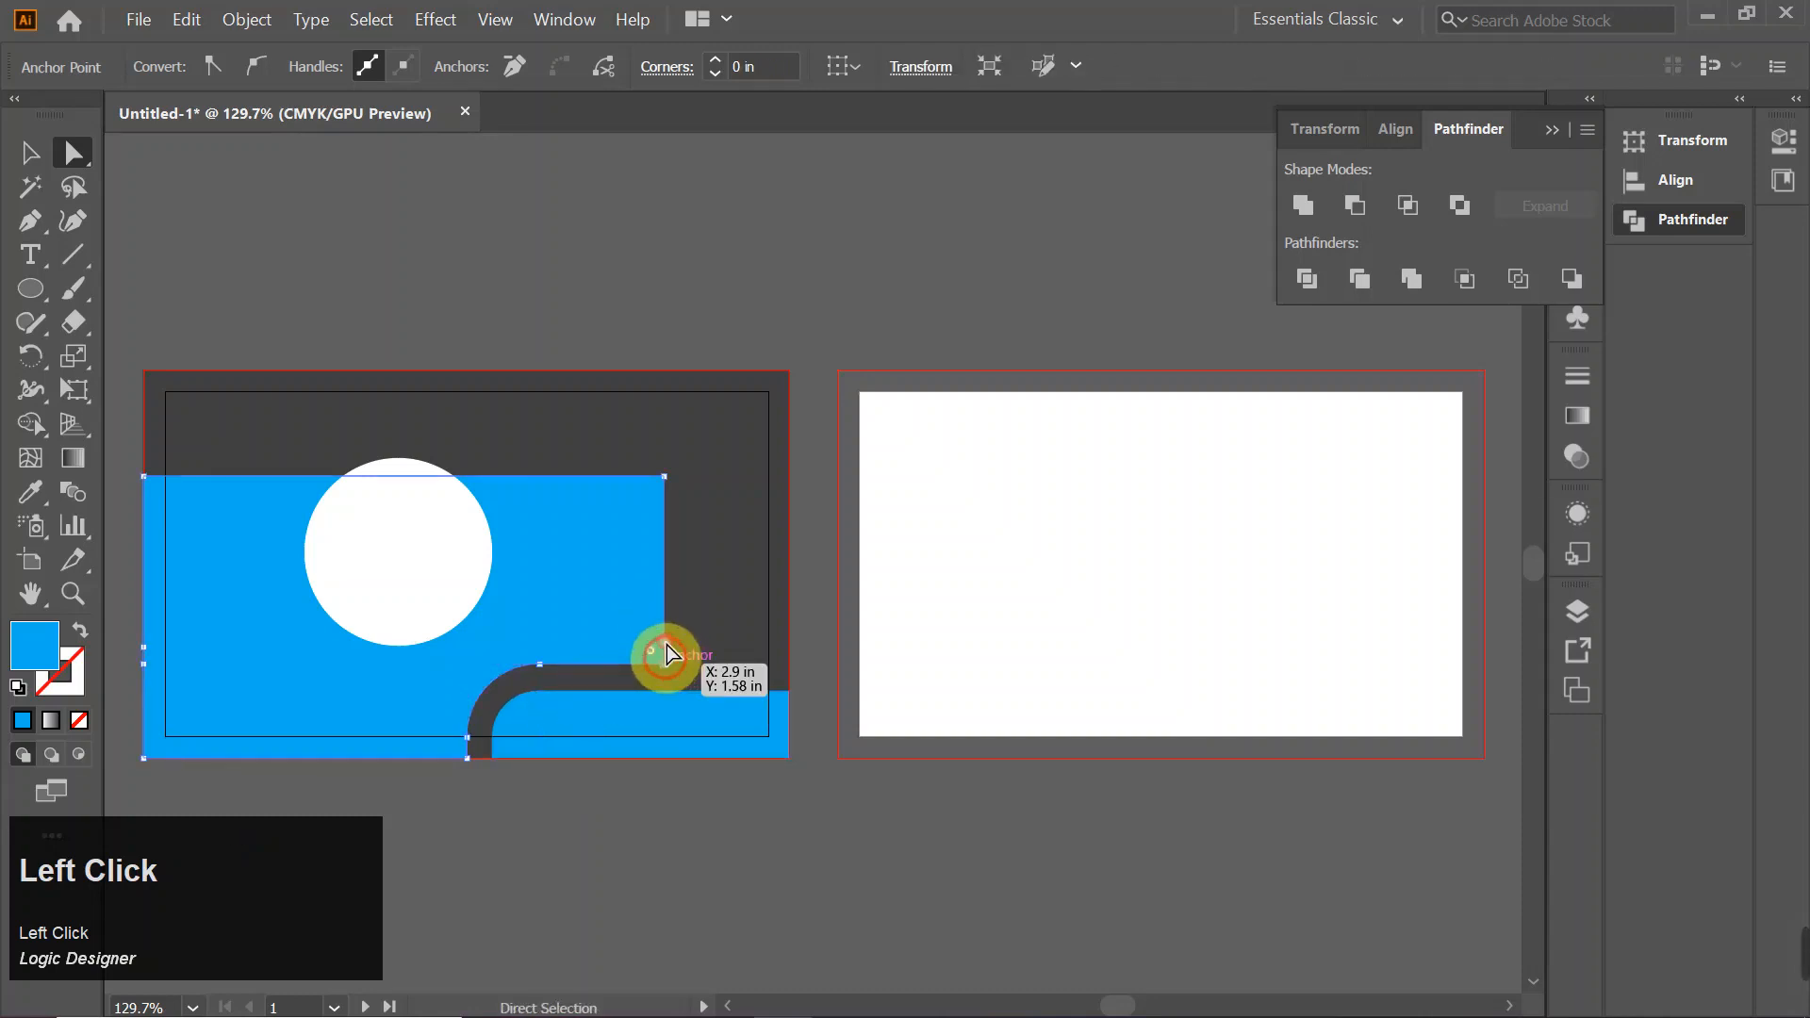
{"action": "left_click", "coordinate": [666, 483], "text": "shift"}
{"action": "left_click_drag", "start_coordinate": [651, 493], "coordinate": [395, 546]}
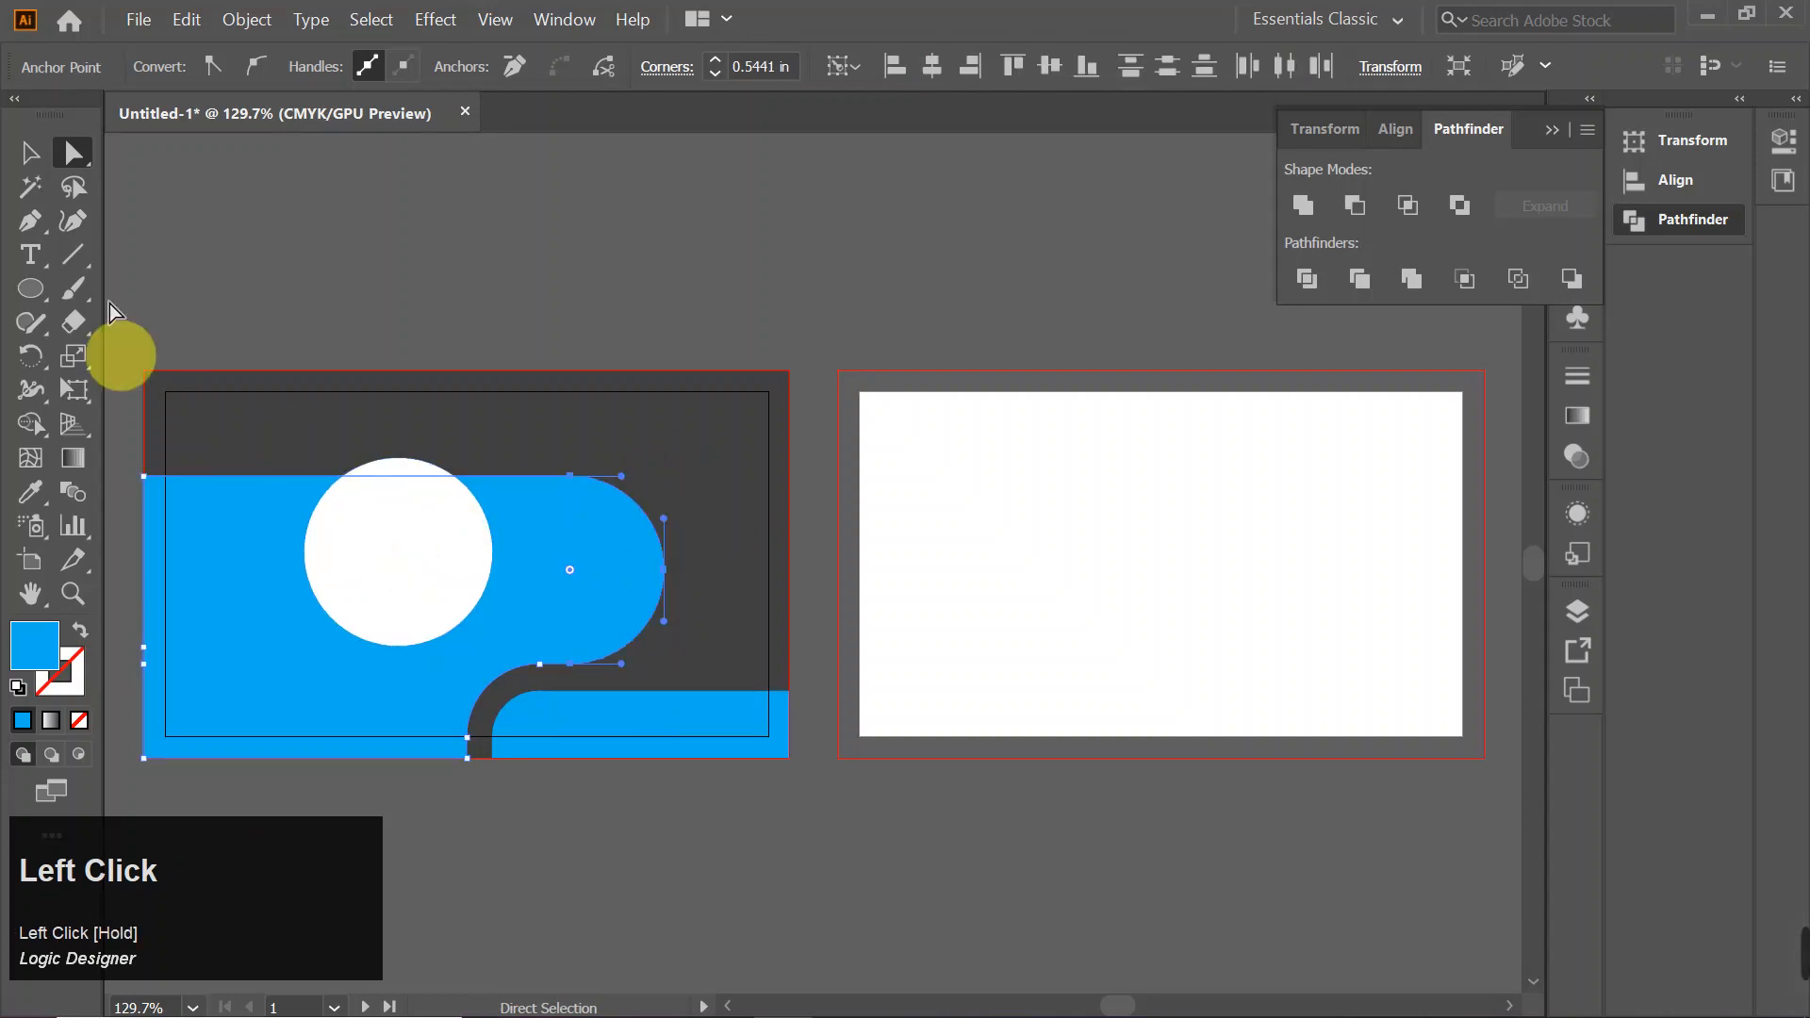
- Move the white circle onto the semicircular end of the large cyan shape so their outlines coincide
{"action": "left_click", "coordinate": [32, 158]}
{"action": "left_click", "coordinate": [377, 546]}
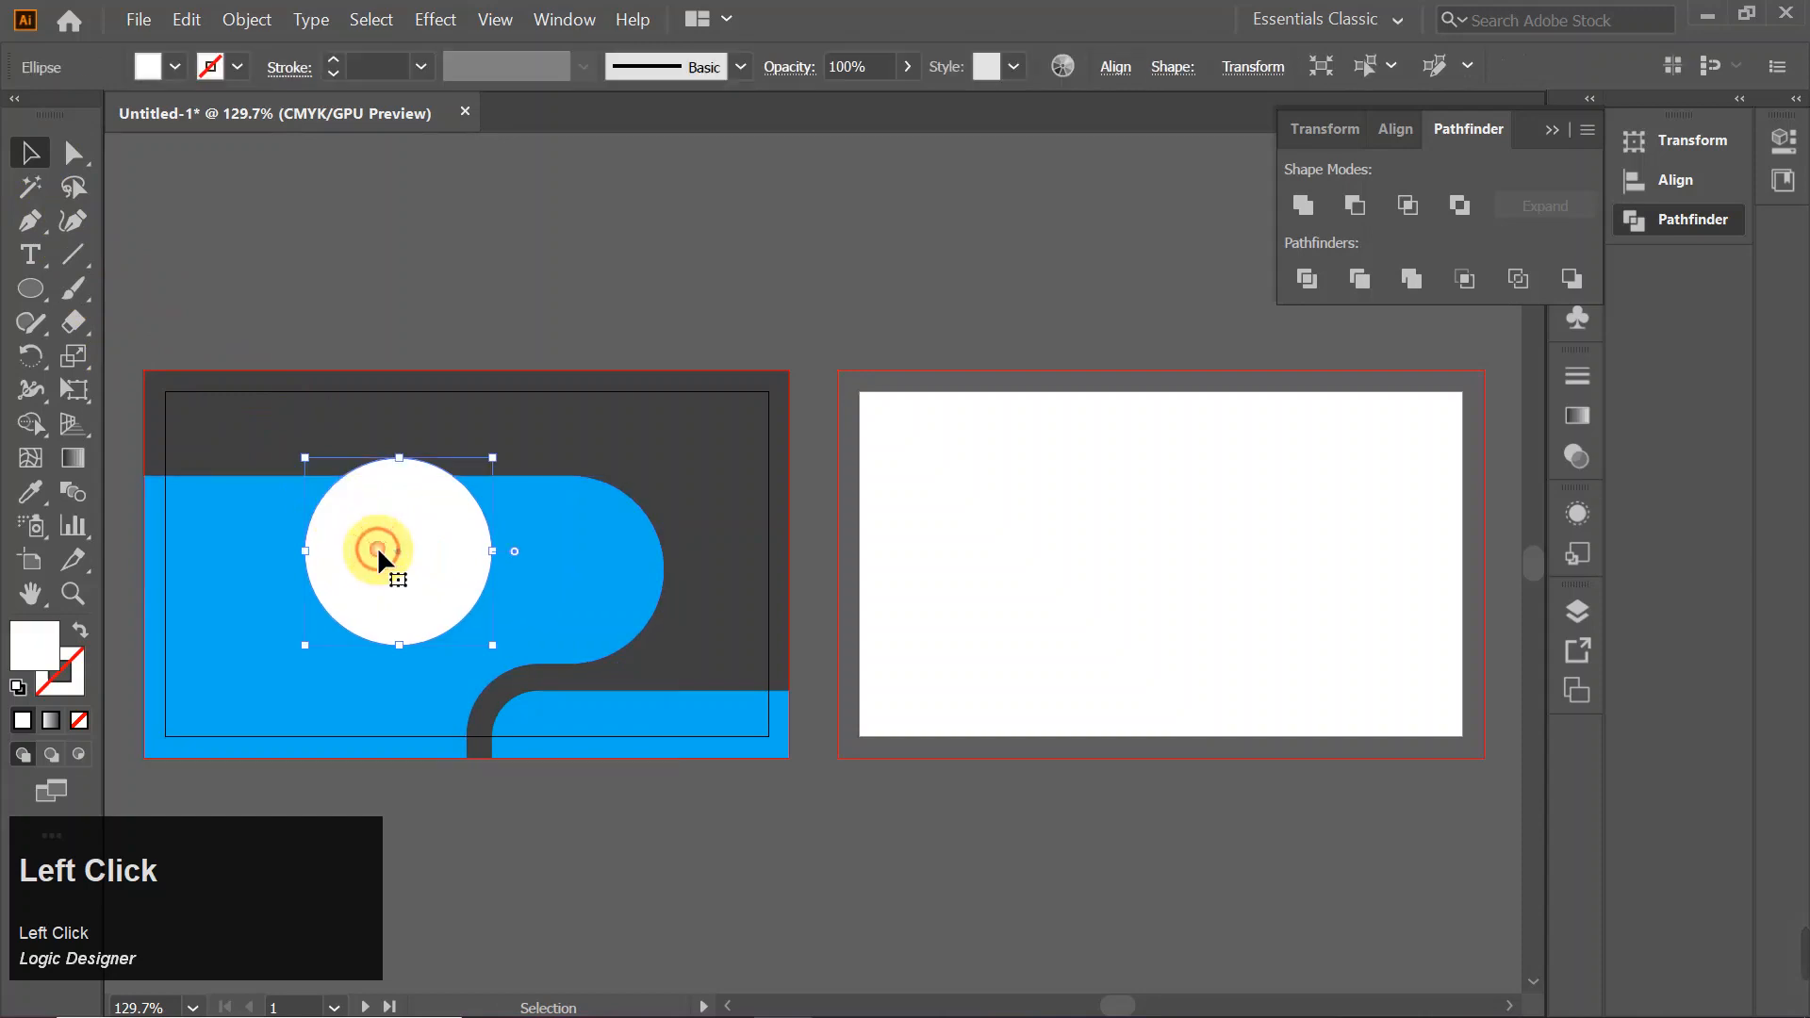
{"action": "left_click_drag", "start_coordinate": [398, 546], "coordinate": [571, 565]}
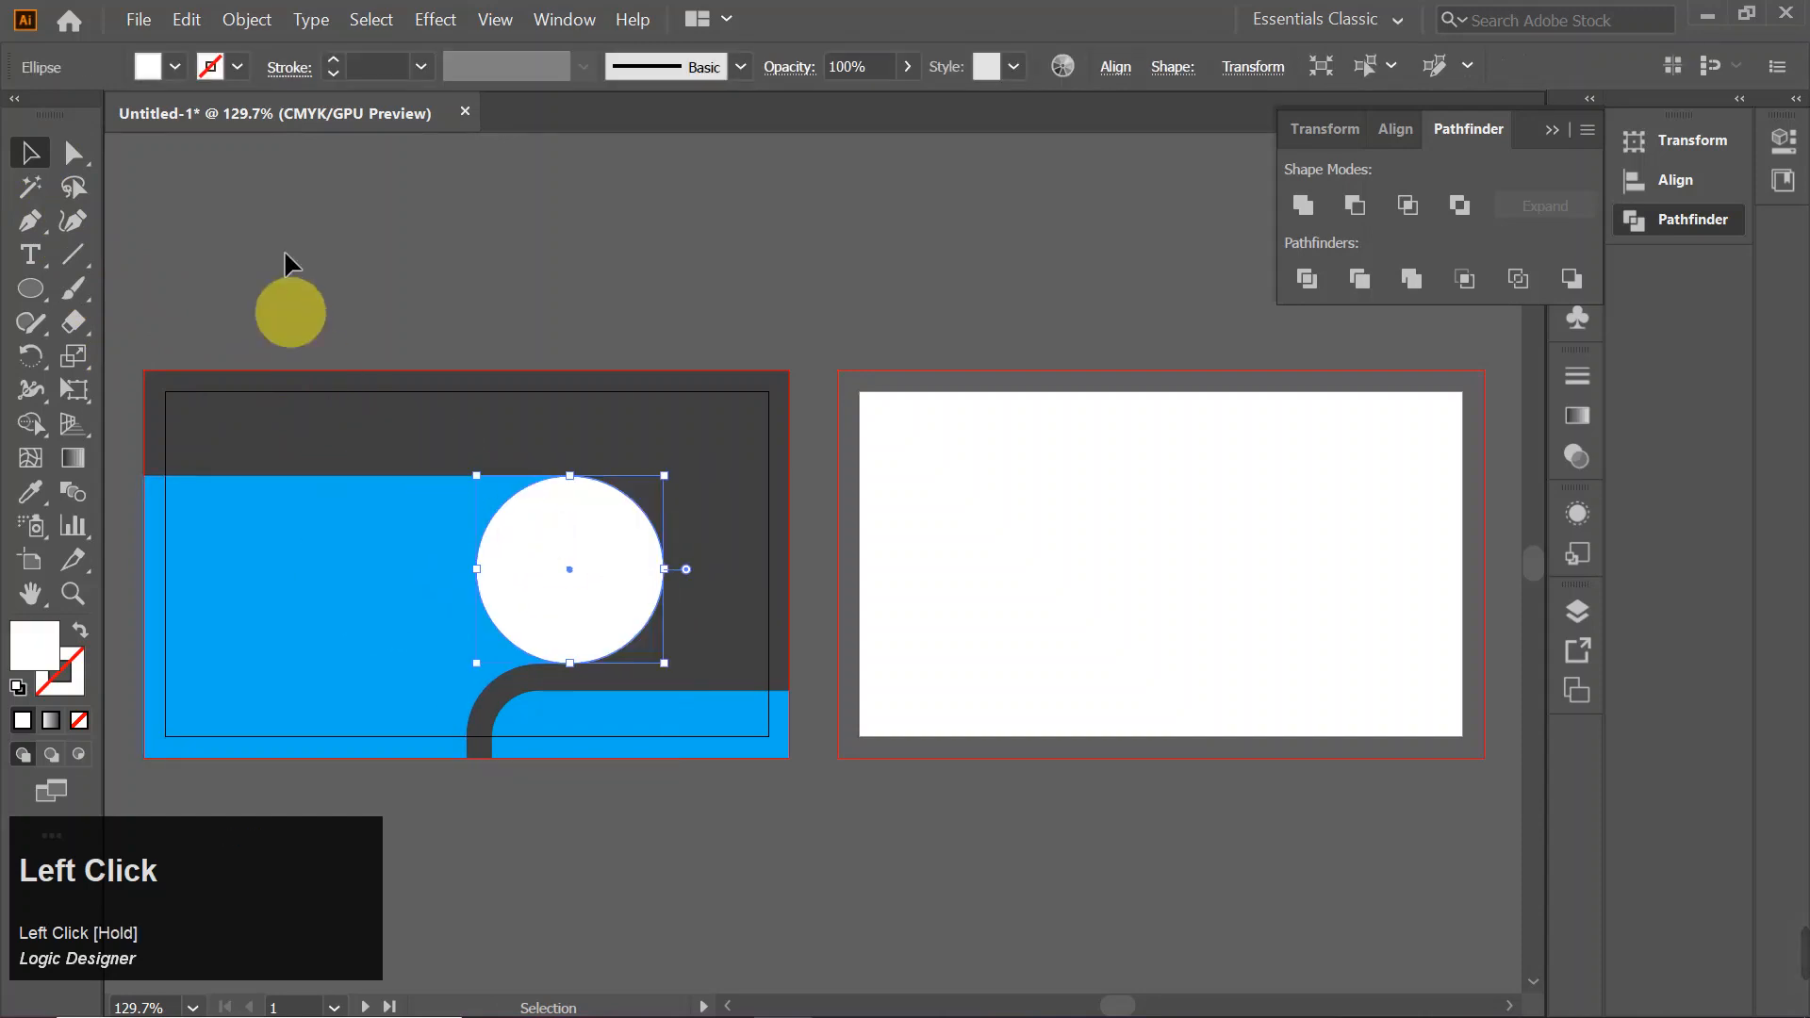
- Copy the white circle and paste the duplicate in front, exactly over the original
{"action": "left_click", "coordinate": [248, 21]}
{"action": "left_click", "coordinate": [188, 17]}
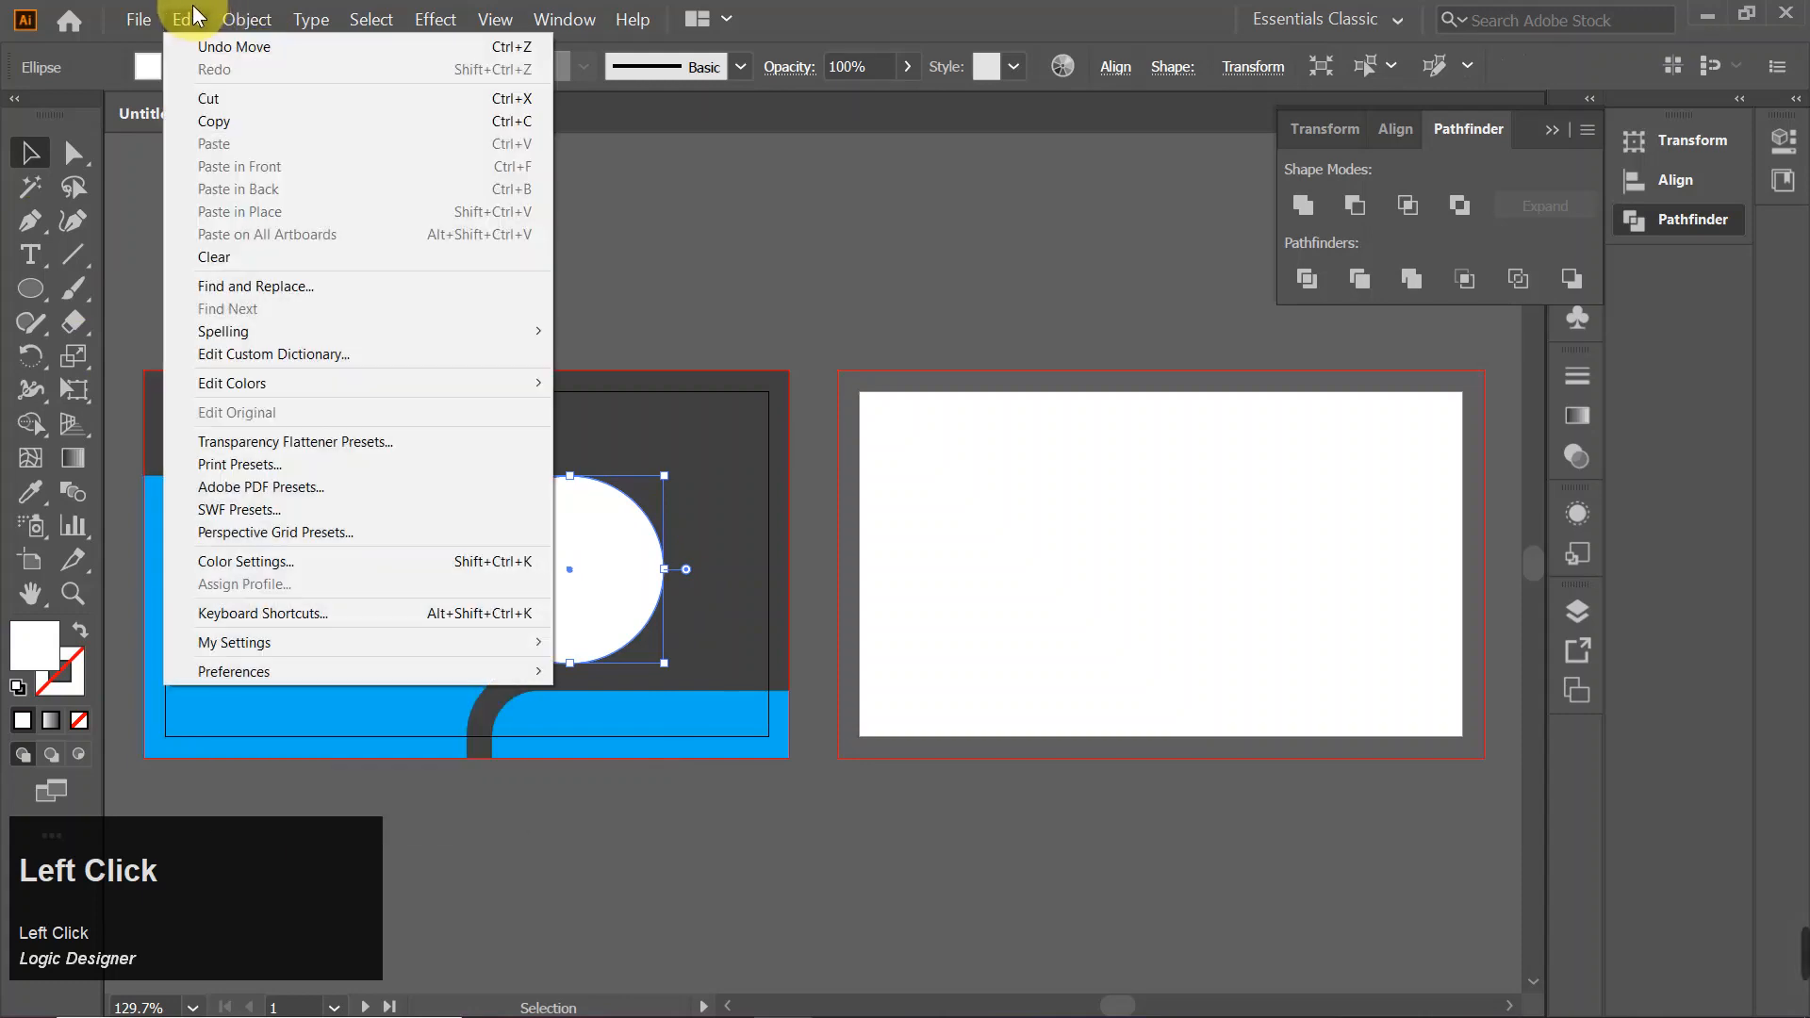
{"action": "left_click", "coordinate": [224, 121]}
{"action": "left_click", "coordinate": [185, 19]}
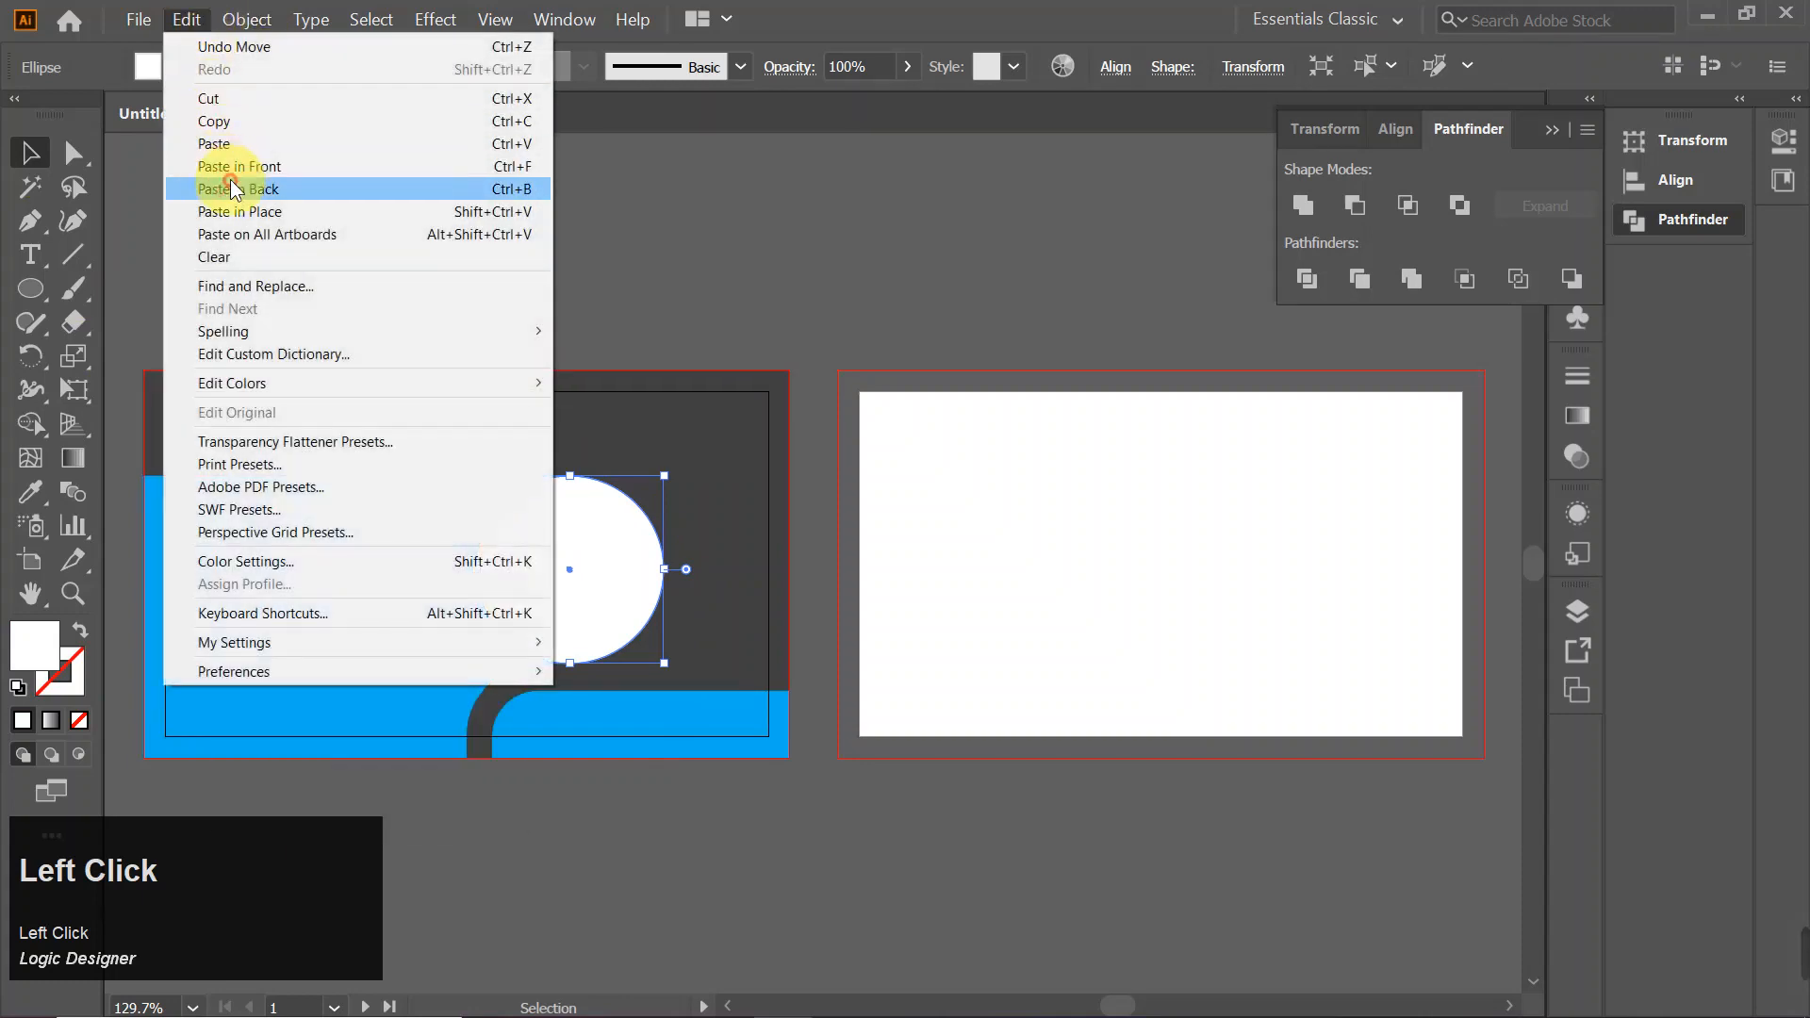
{"action": "left_click", "coordinate": [236, 168]}
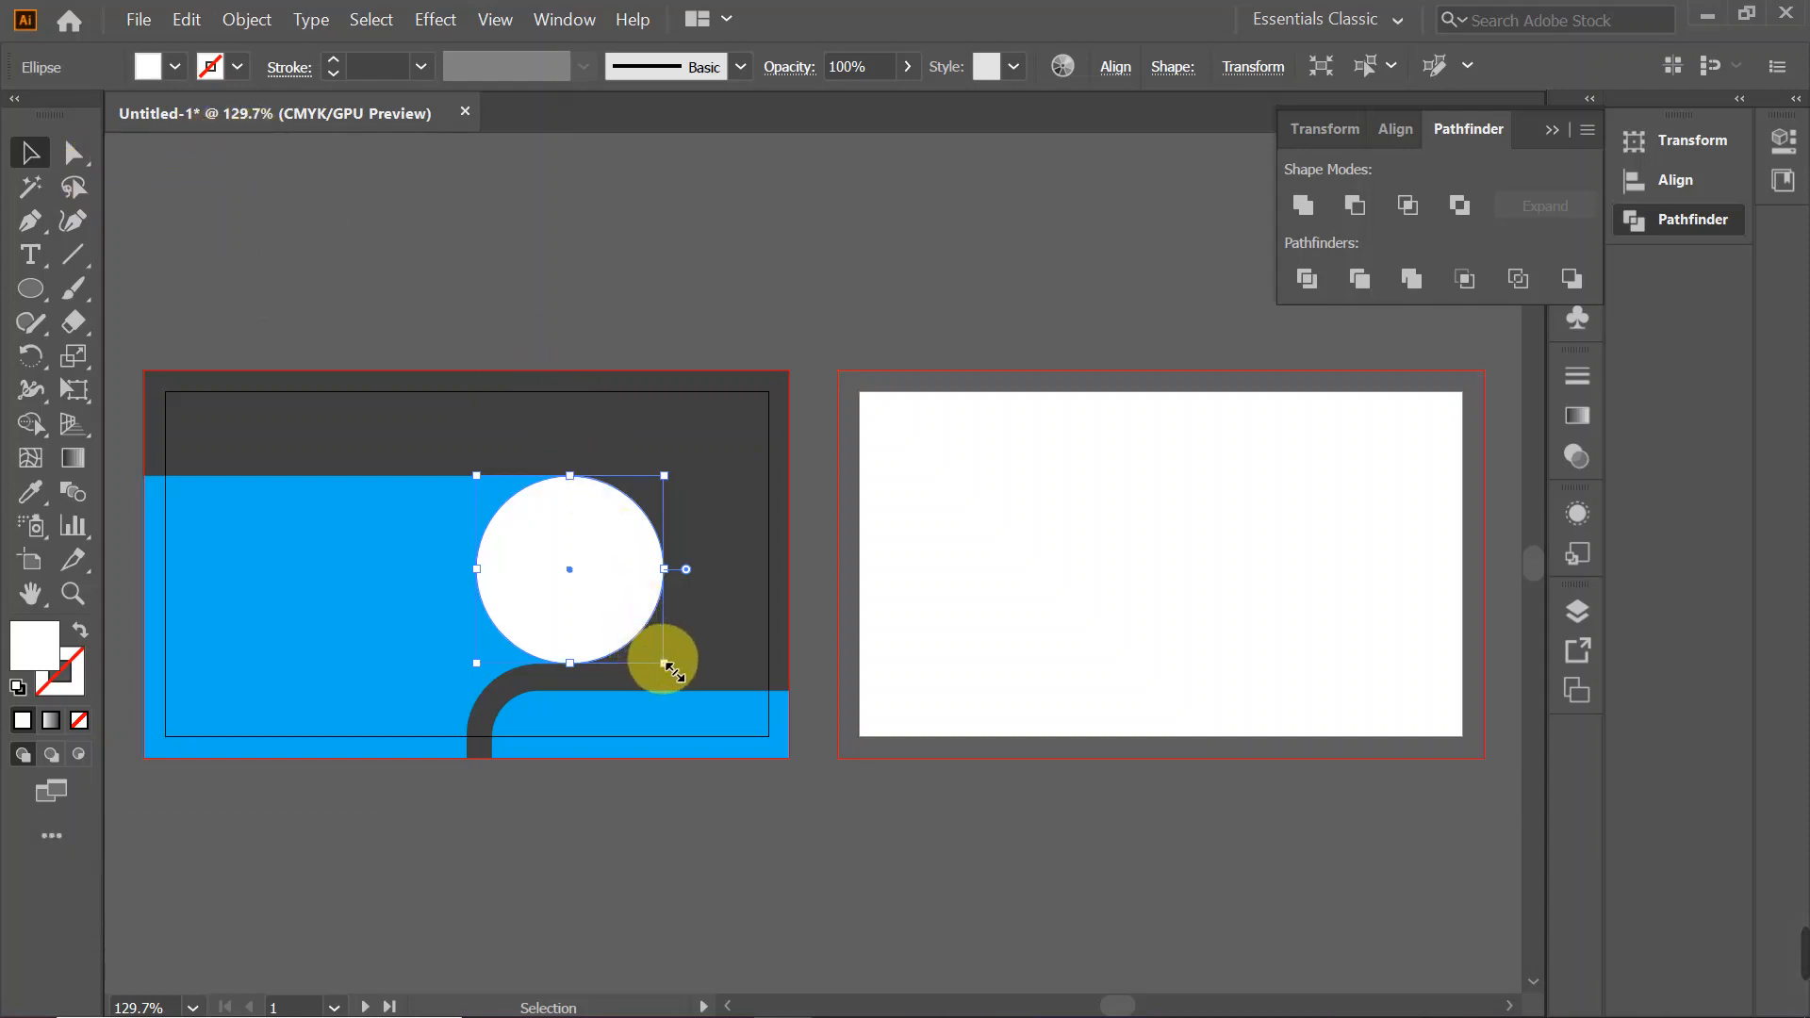
- Shrink the pasted circle about its centre to about 0.99 in and give it the band's cyan fill with the Eyedropper
{"action": "mouse_move", "coordinate": [674, 671]}
{"action": "left_mouse_down"}
{"action": "mouse_move", "coordinate": [653, 644]}
{"action": "mouse_move", "coordinate": [669, 667]}
{"action": "left_mouse_up"}
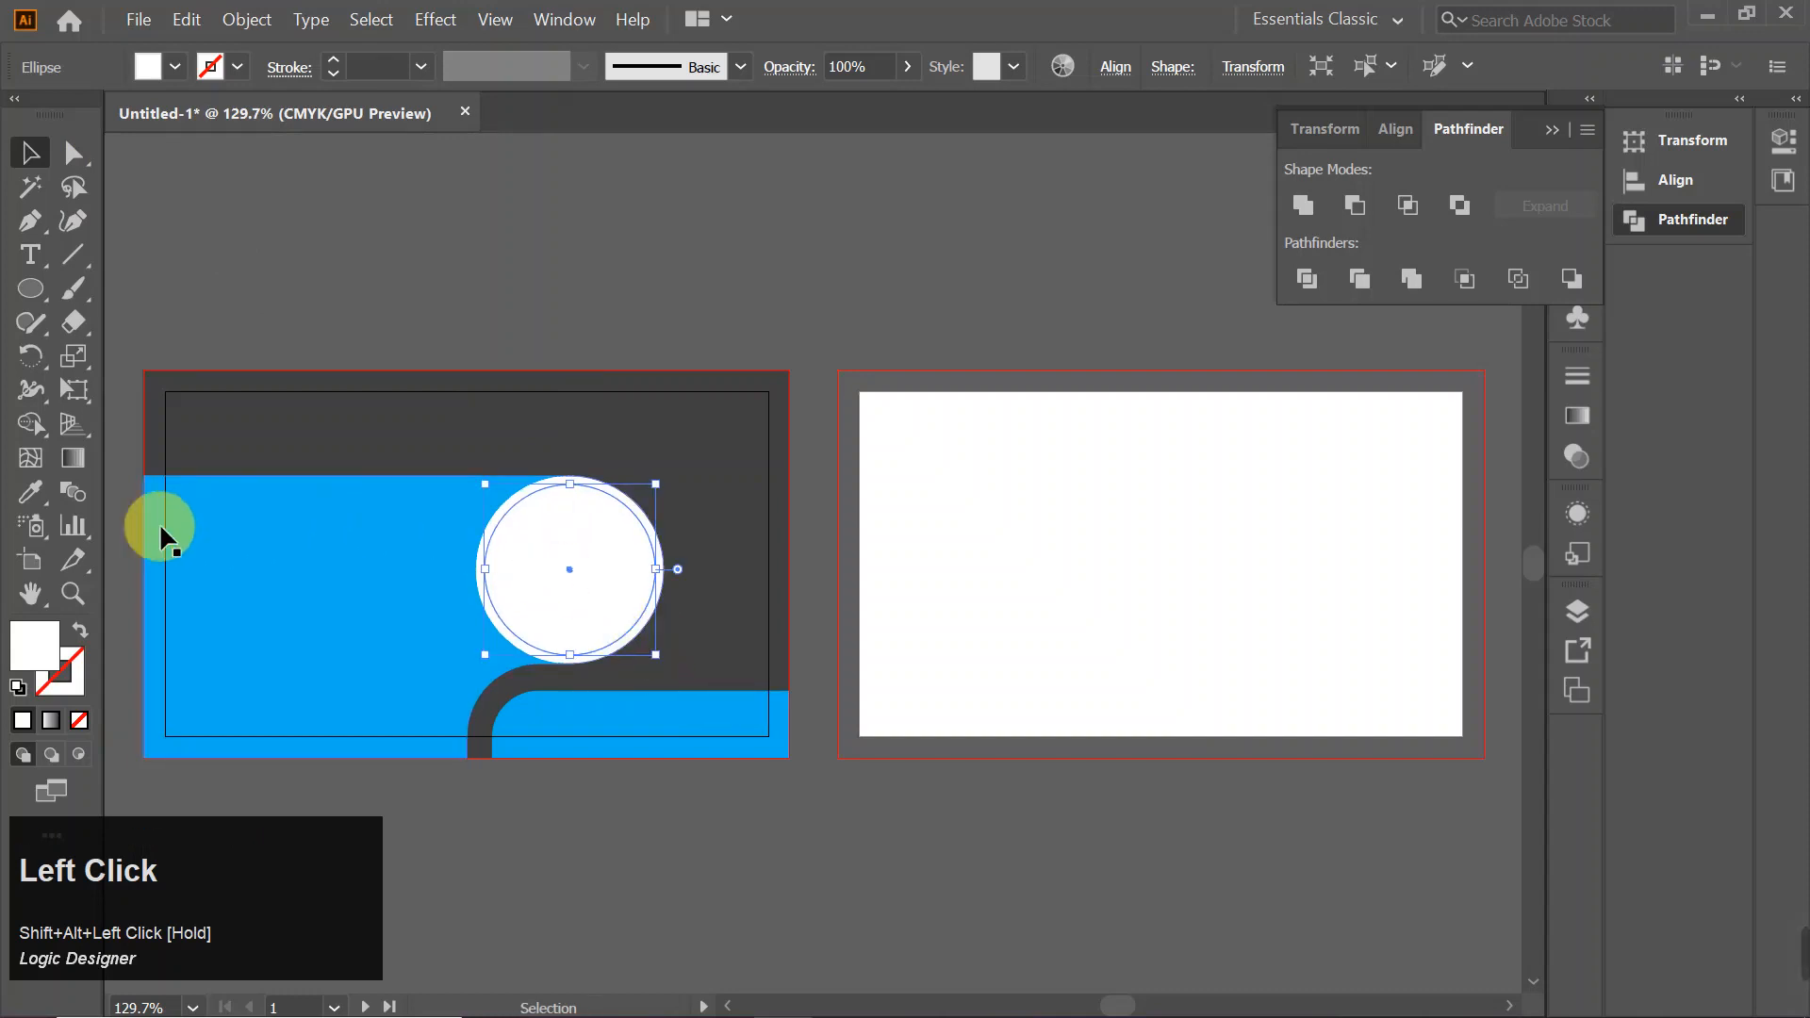
{"action": "left_click", "coordinate": [38, 492]}
{"action": "left_click", "coordinate": [250, 577]}
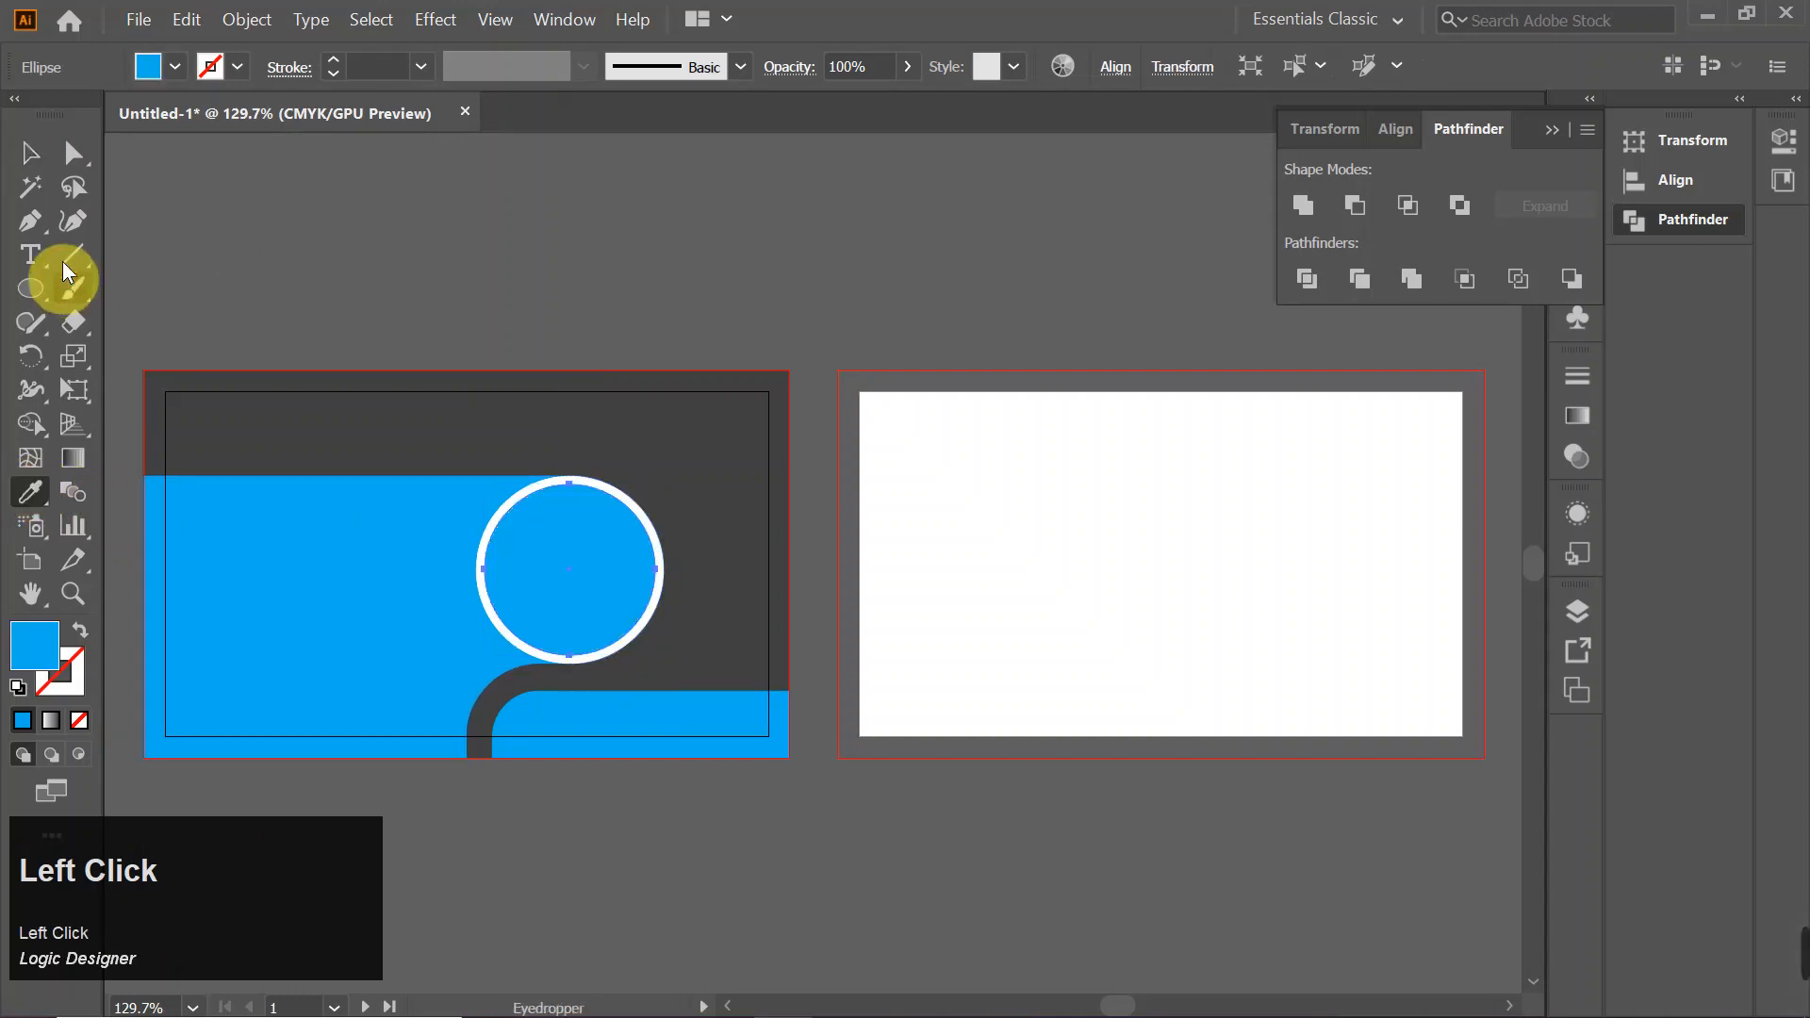
- Open the JPG photo from the Align Des folder
{"action": "left_click", "coordinate": [141, 21]}
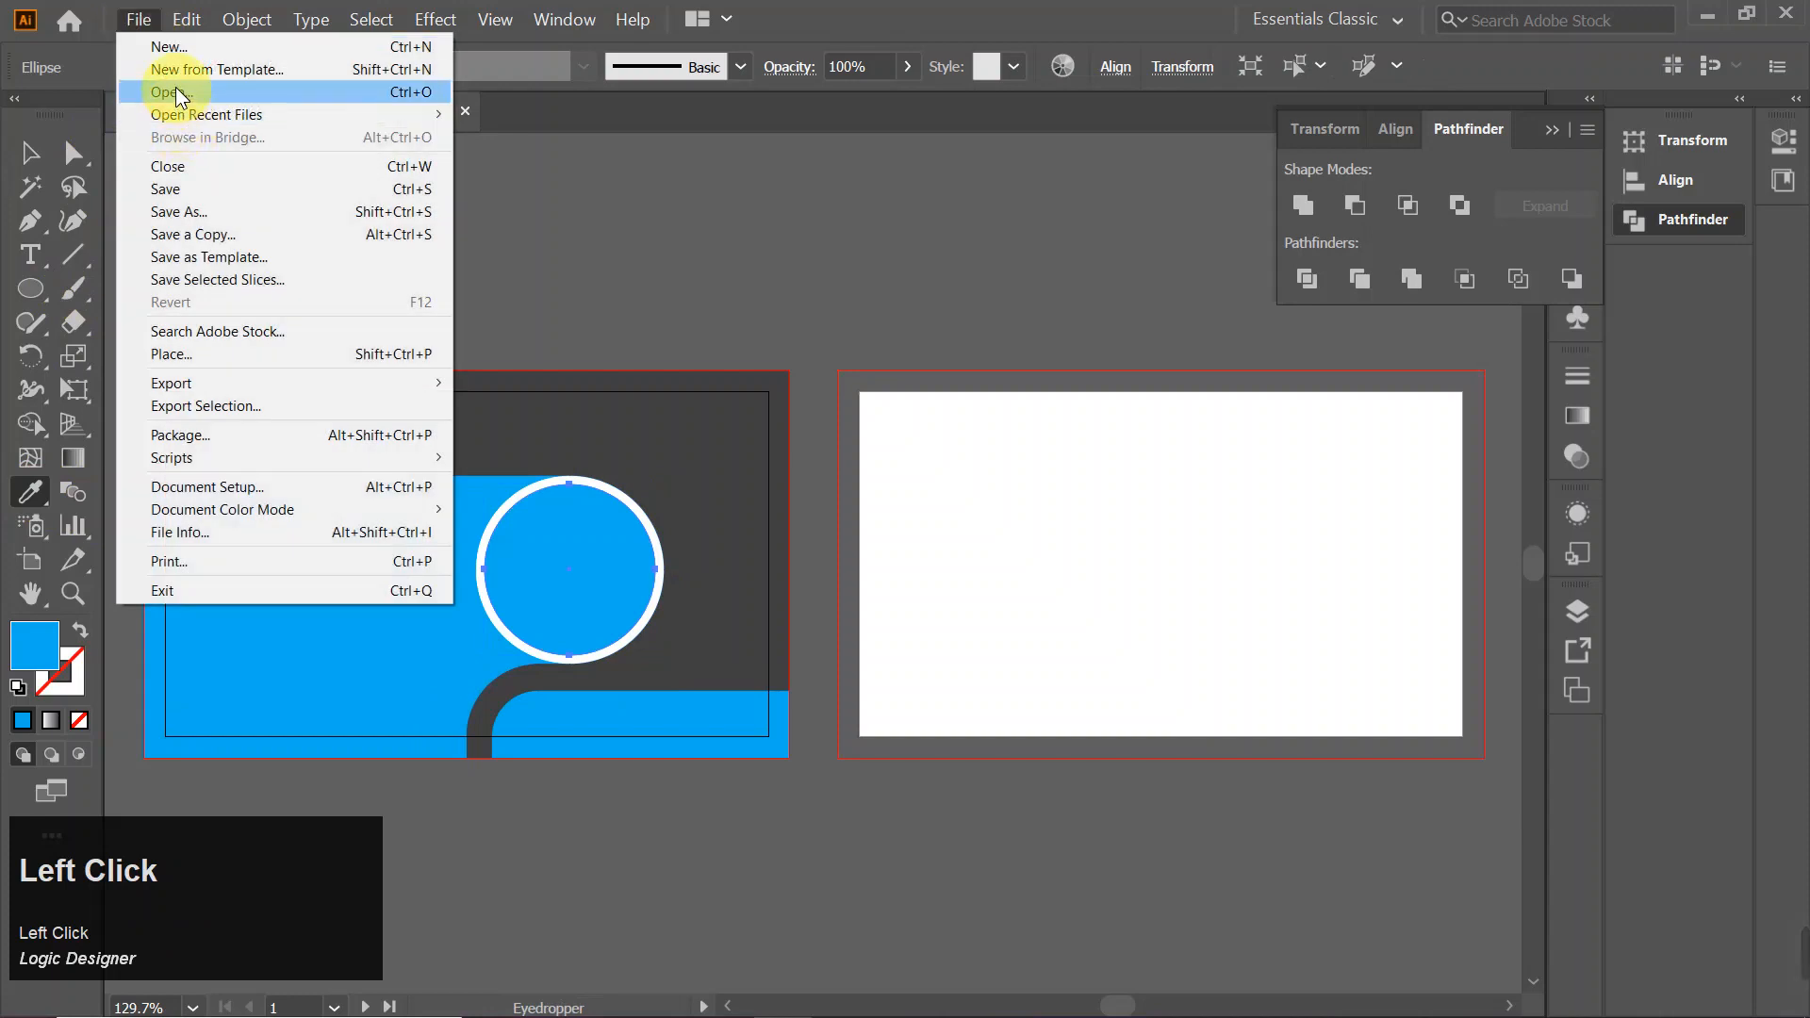
{"action": "left_click", "coordinate": [176, 90]}
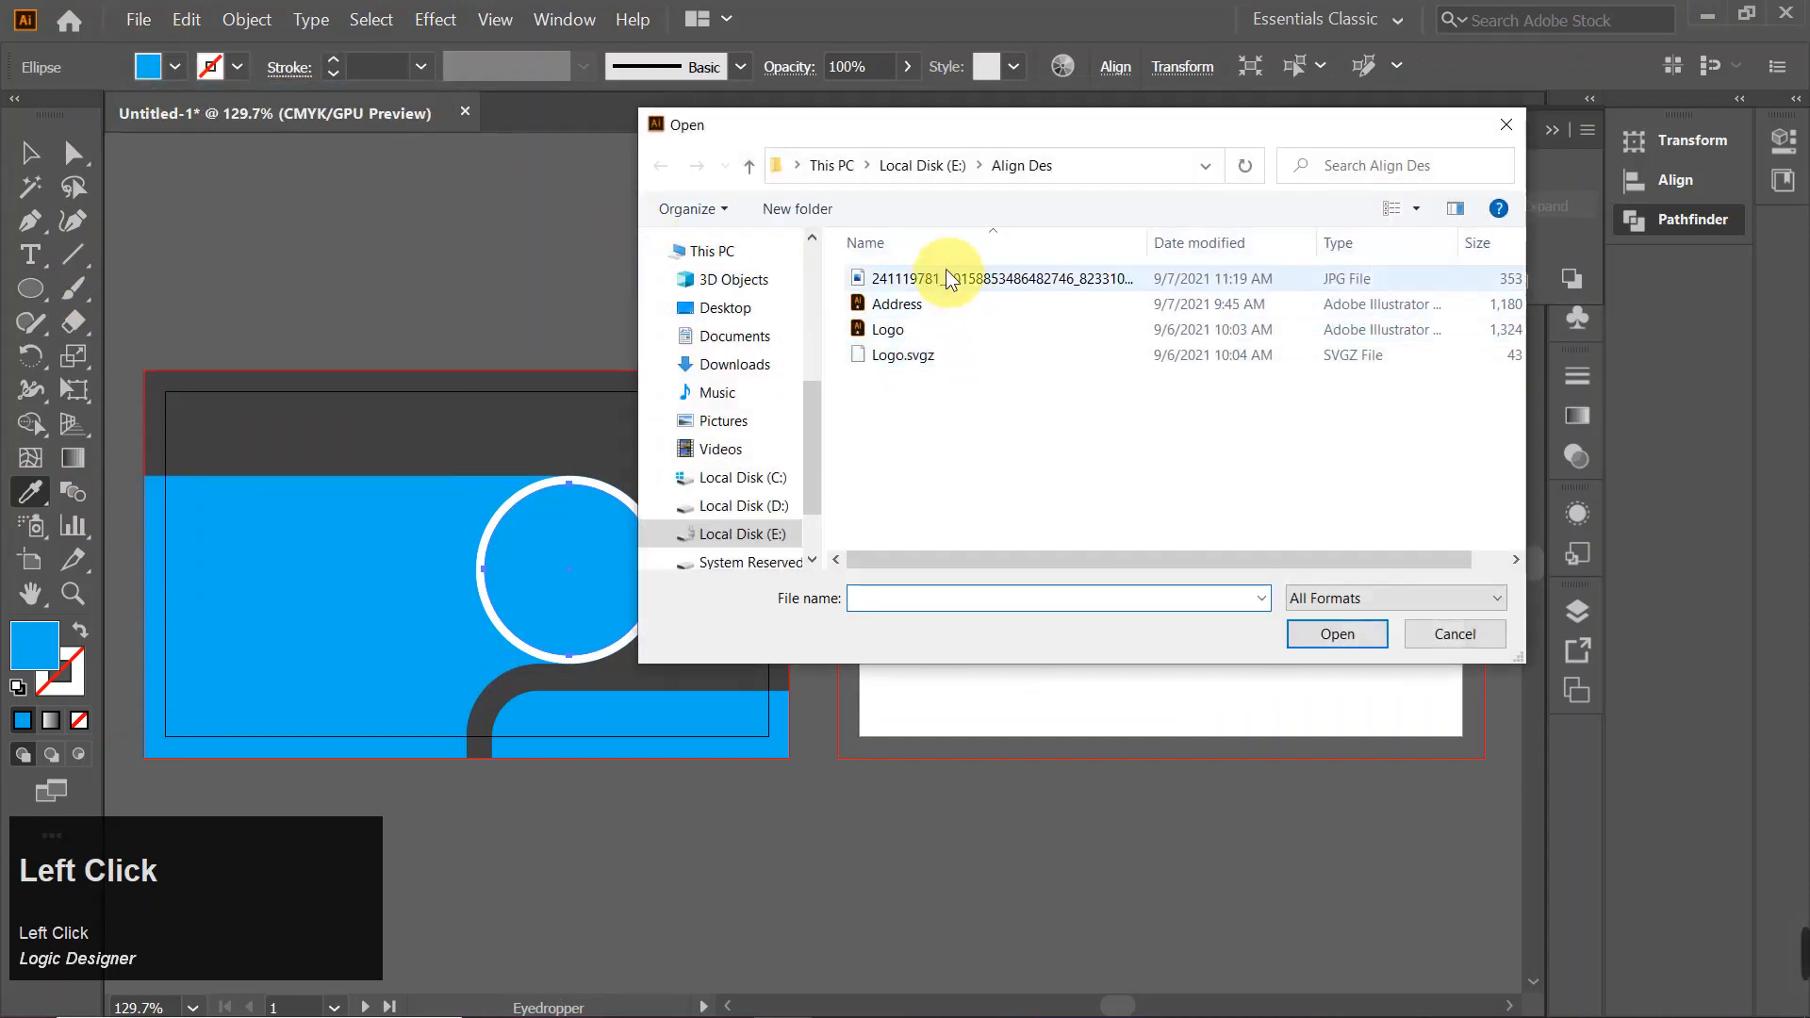
{"action": "double_click", "coordinate": [947, 280]}
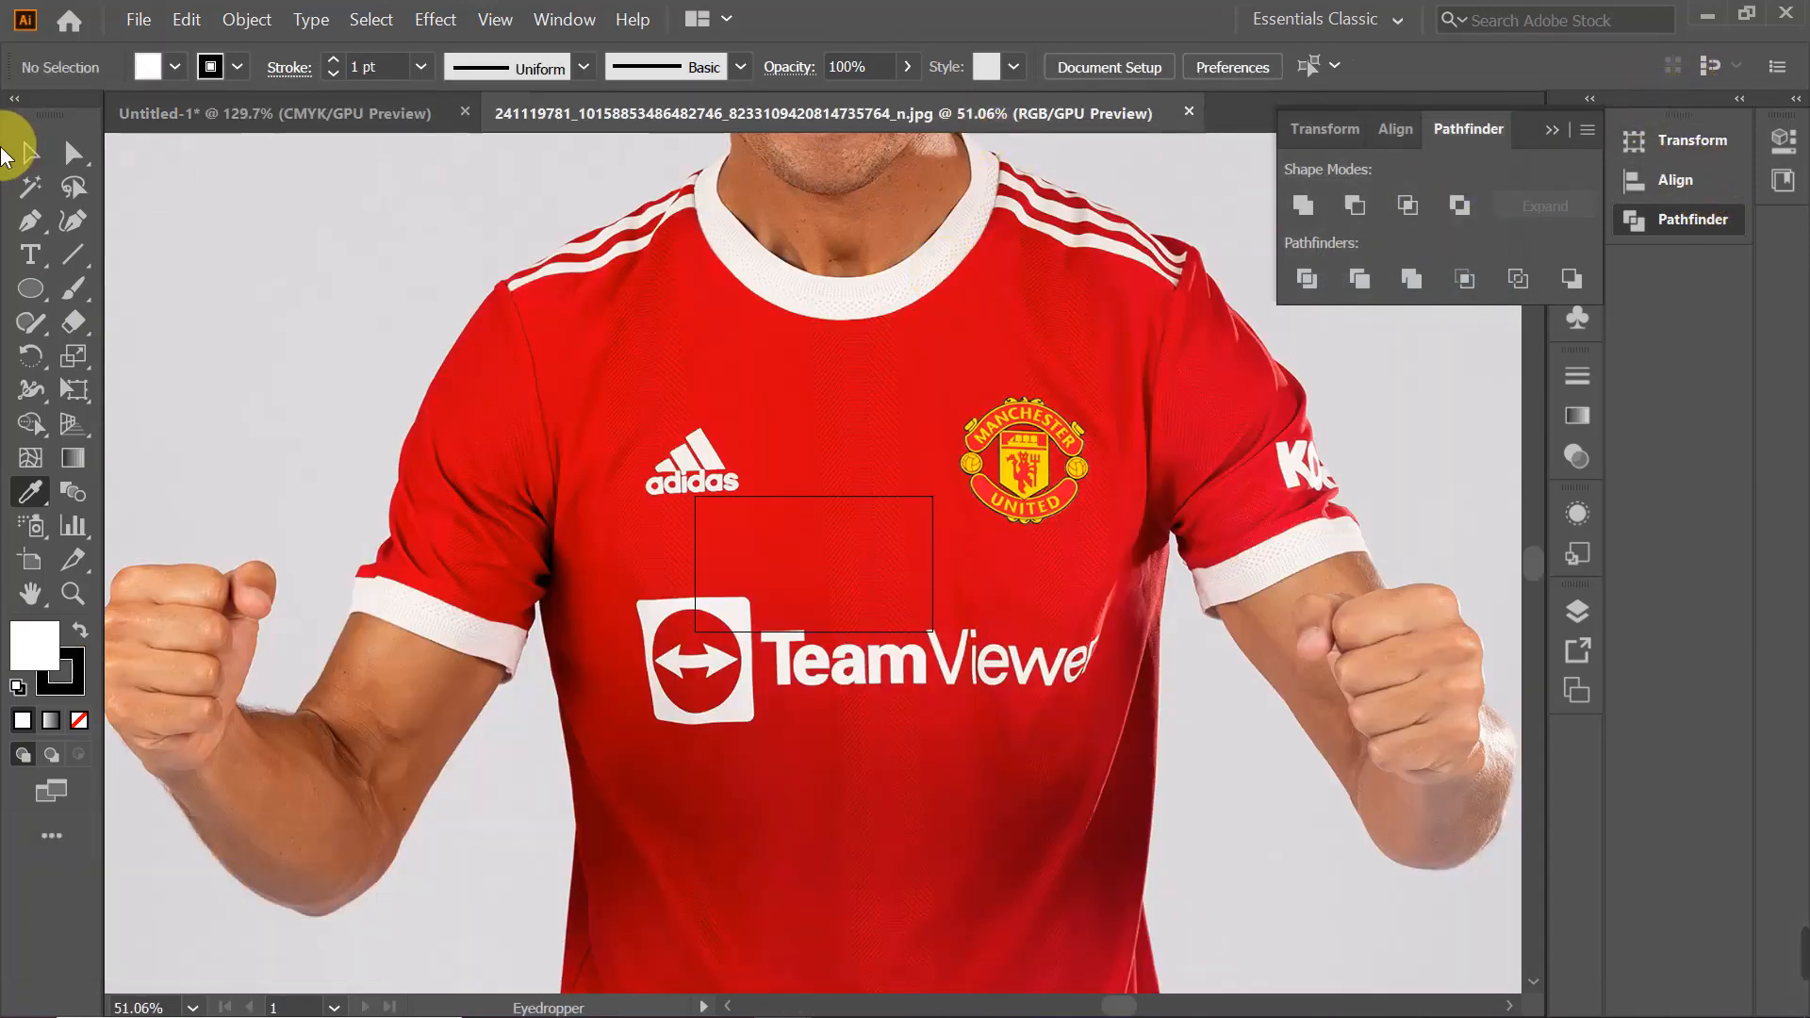
- Resize the opened photo to 2 in wide and 2 in high
{"action": "left_click", "coordinate": [30, 153]}
{"action": "left_click", "coordinate": [606, 262]}
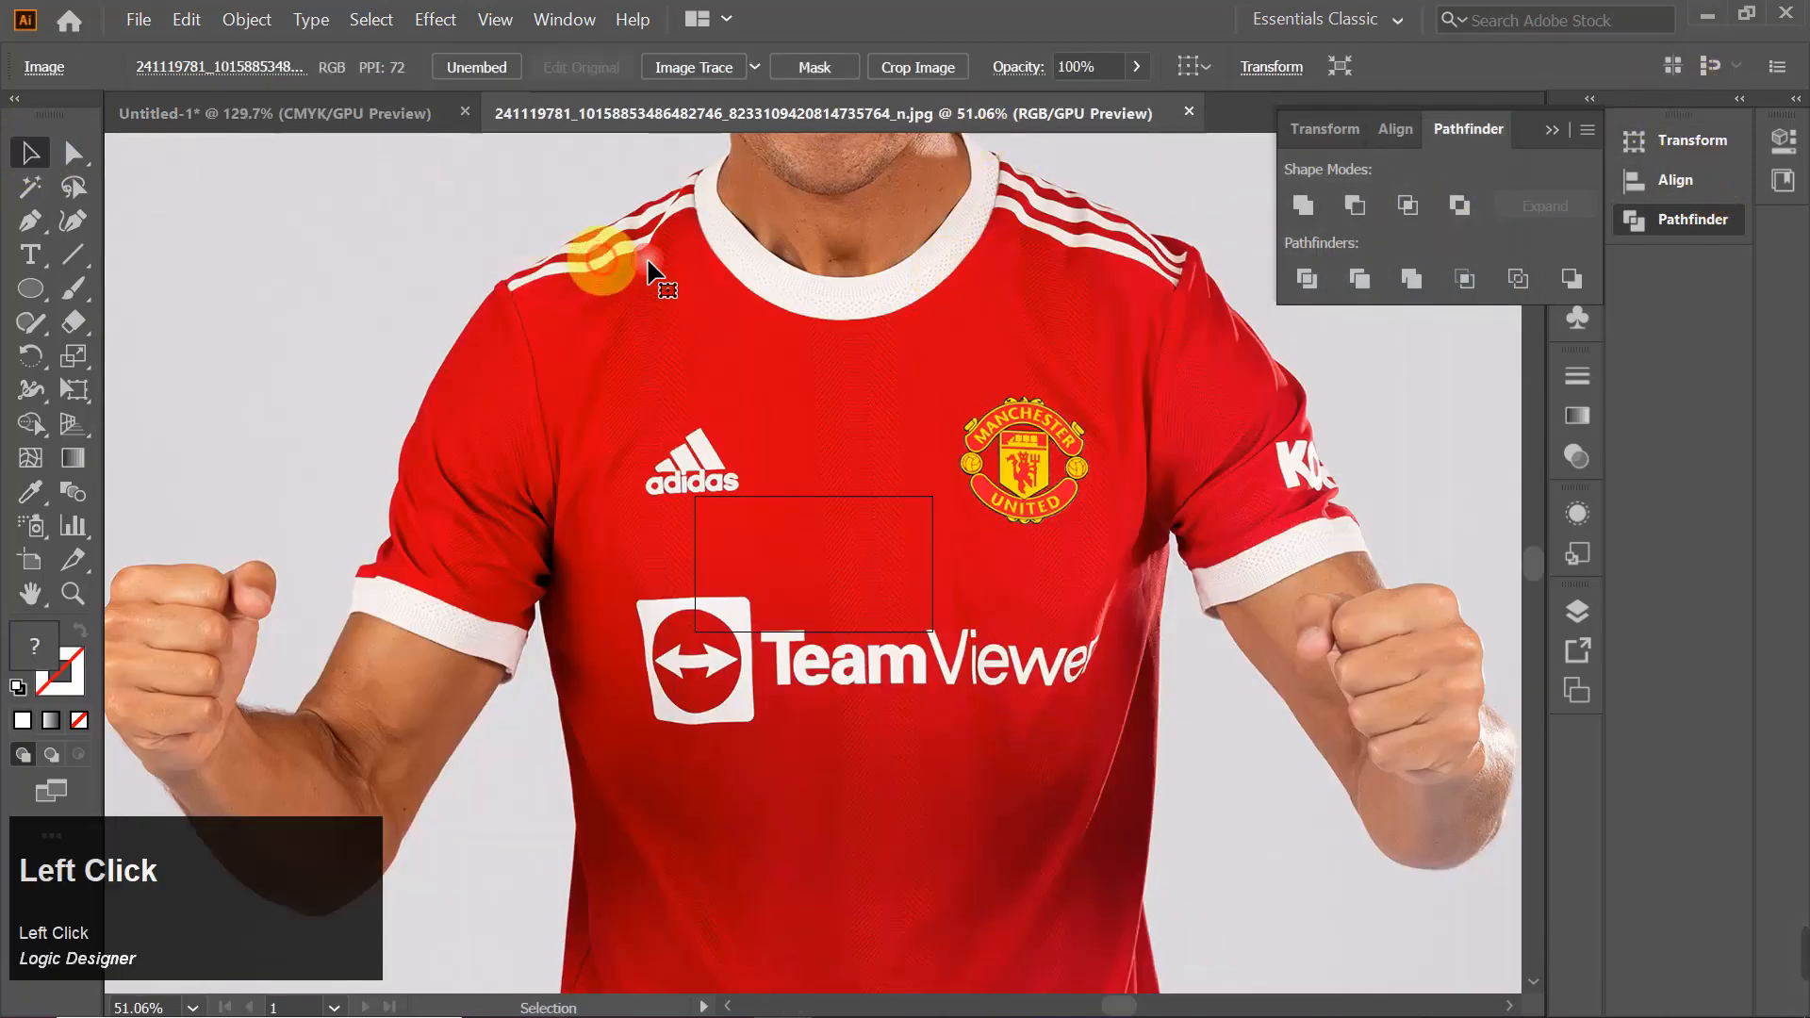
{"action": "left_click", "coordinate": [1693, 140]}
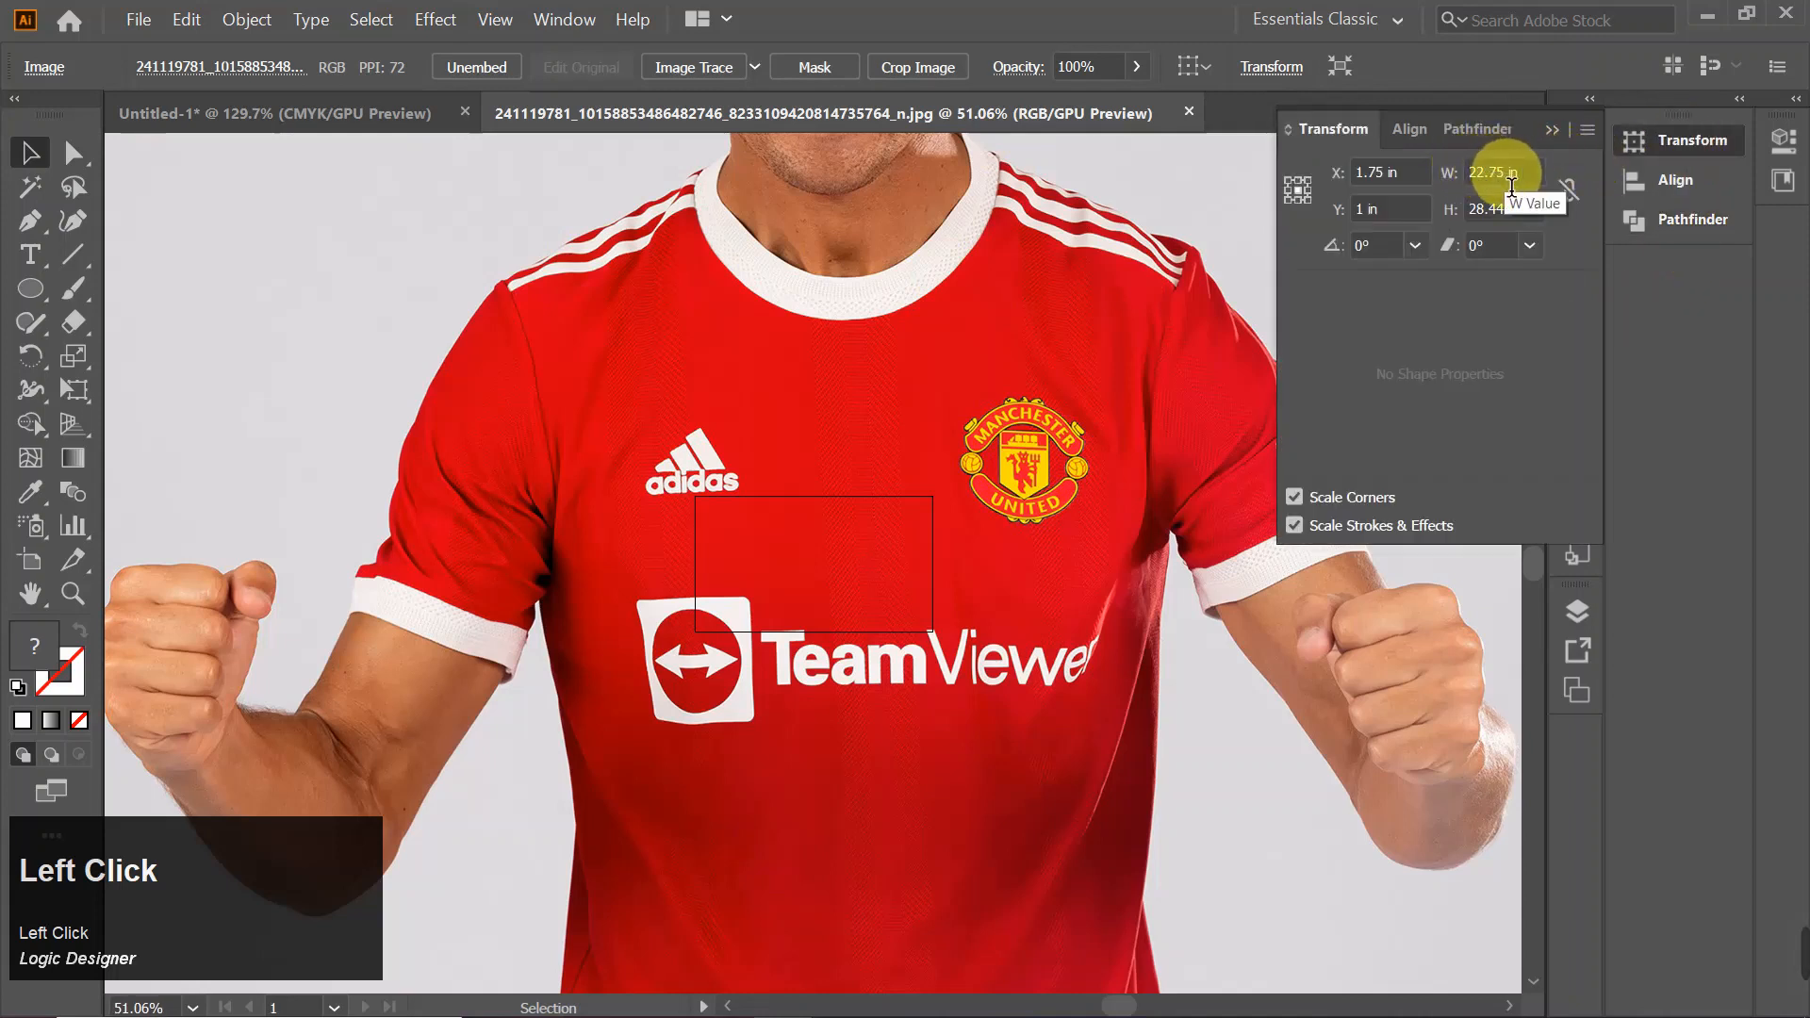
{"action": "left_click_drag", "start_coordinate": [1511, 179], "coordinate": [1439, 173]}
{"action": "type", "text": "2"}
{"action": "key", "text": "Return"}
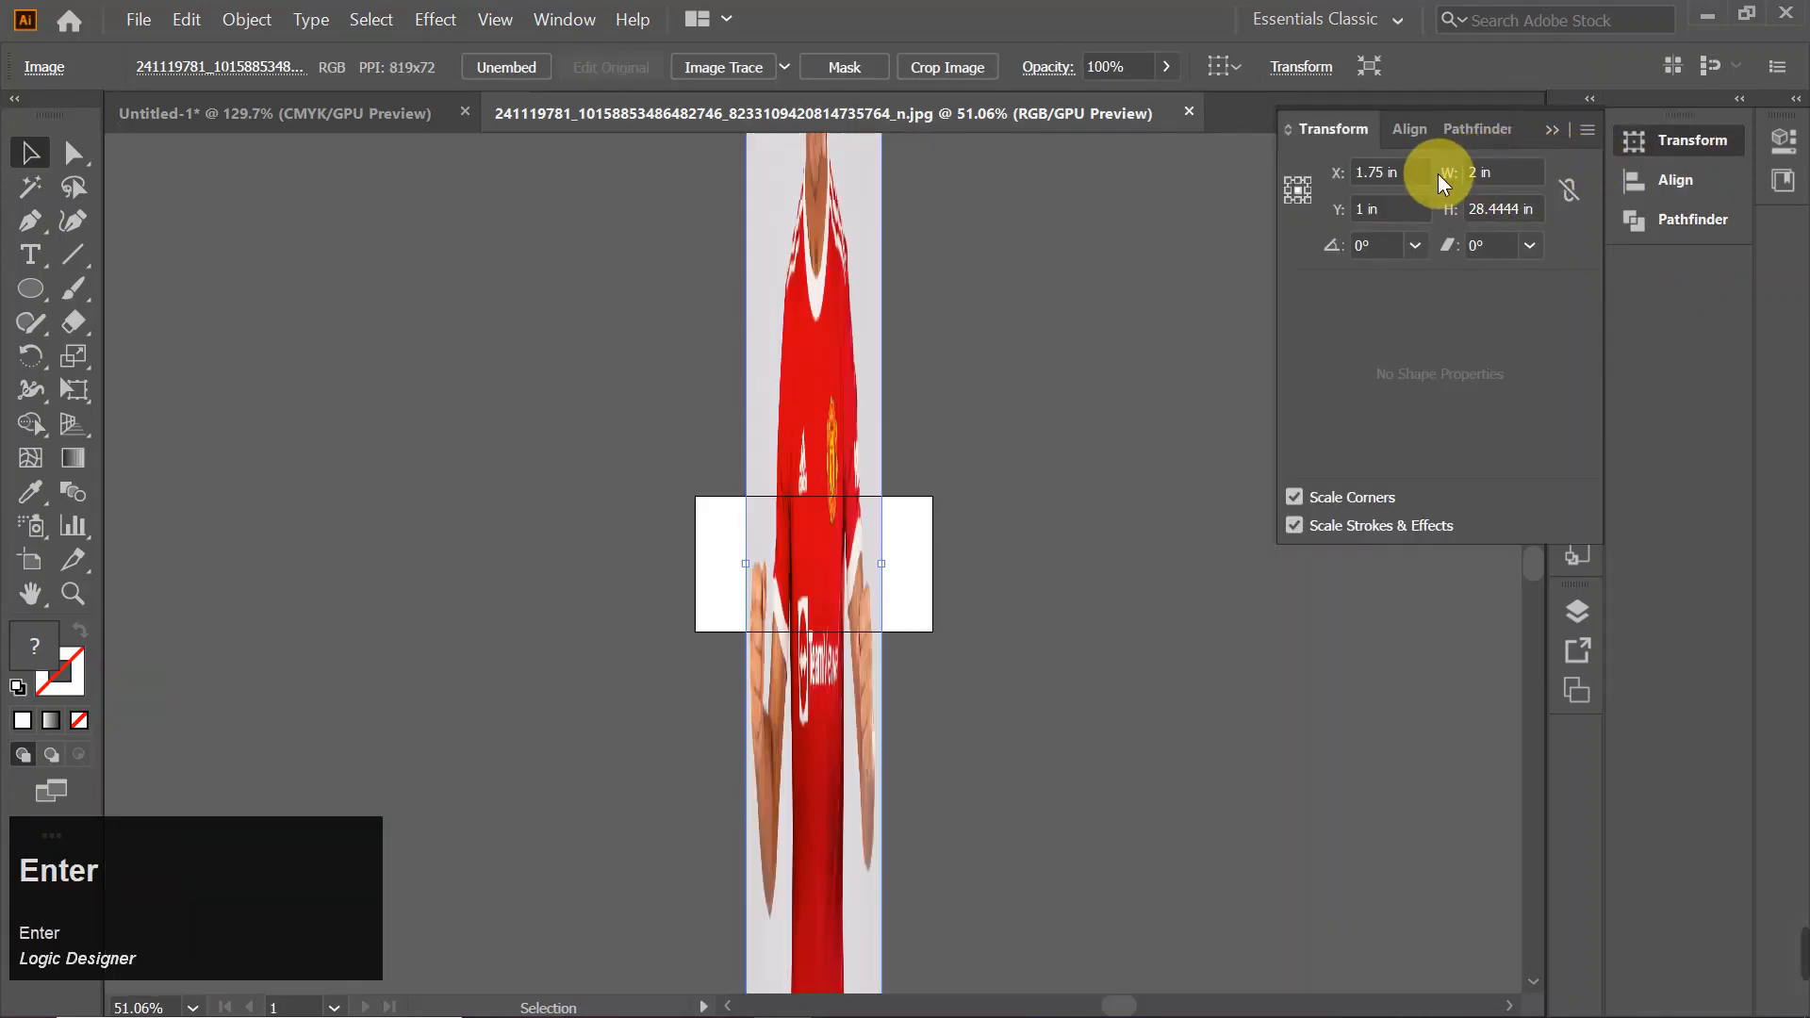
{"action": "left_click_drag", "start_coordinate": [1525, 222], "coordinate": [1441, 223]}
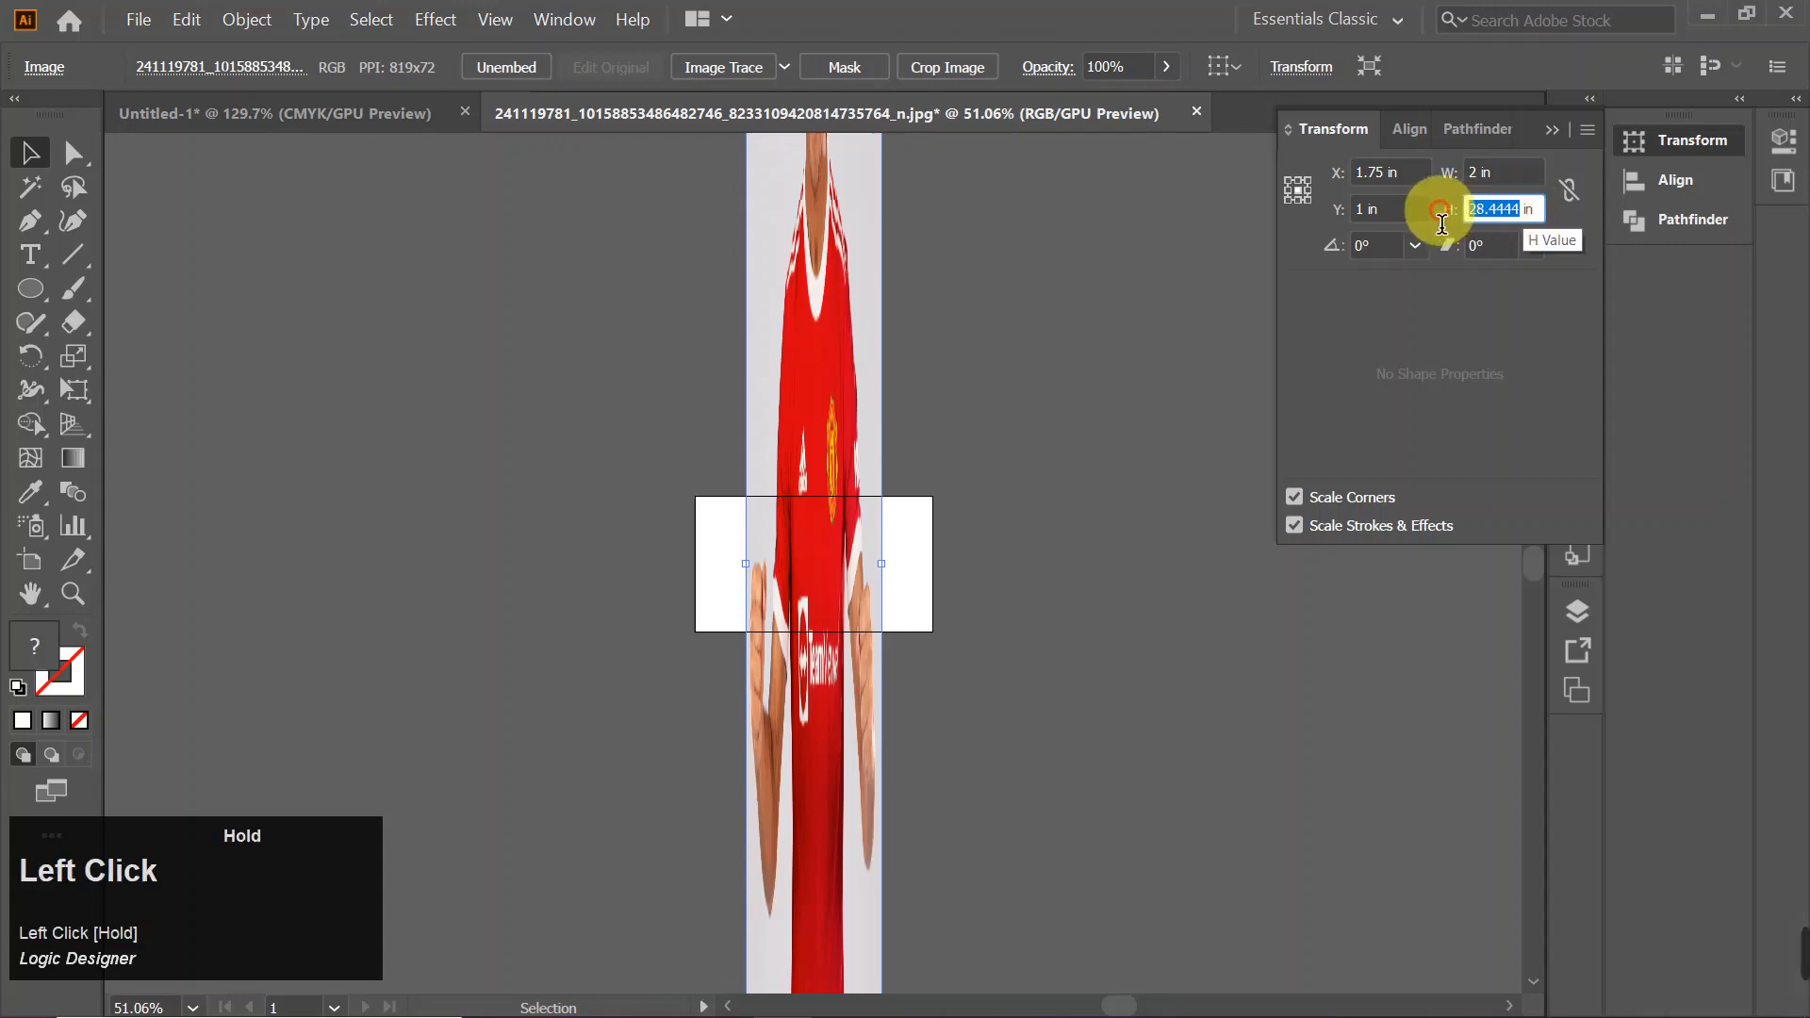
{"action": "type", "text": "2"}
{"action": "key", "text": "Return"}
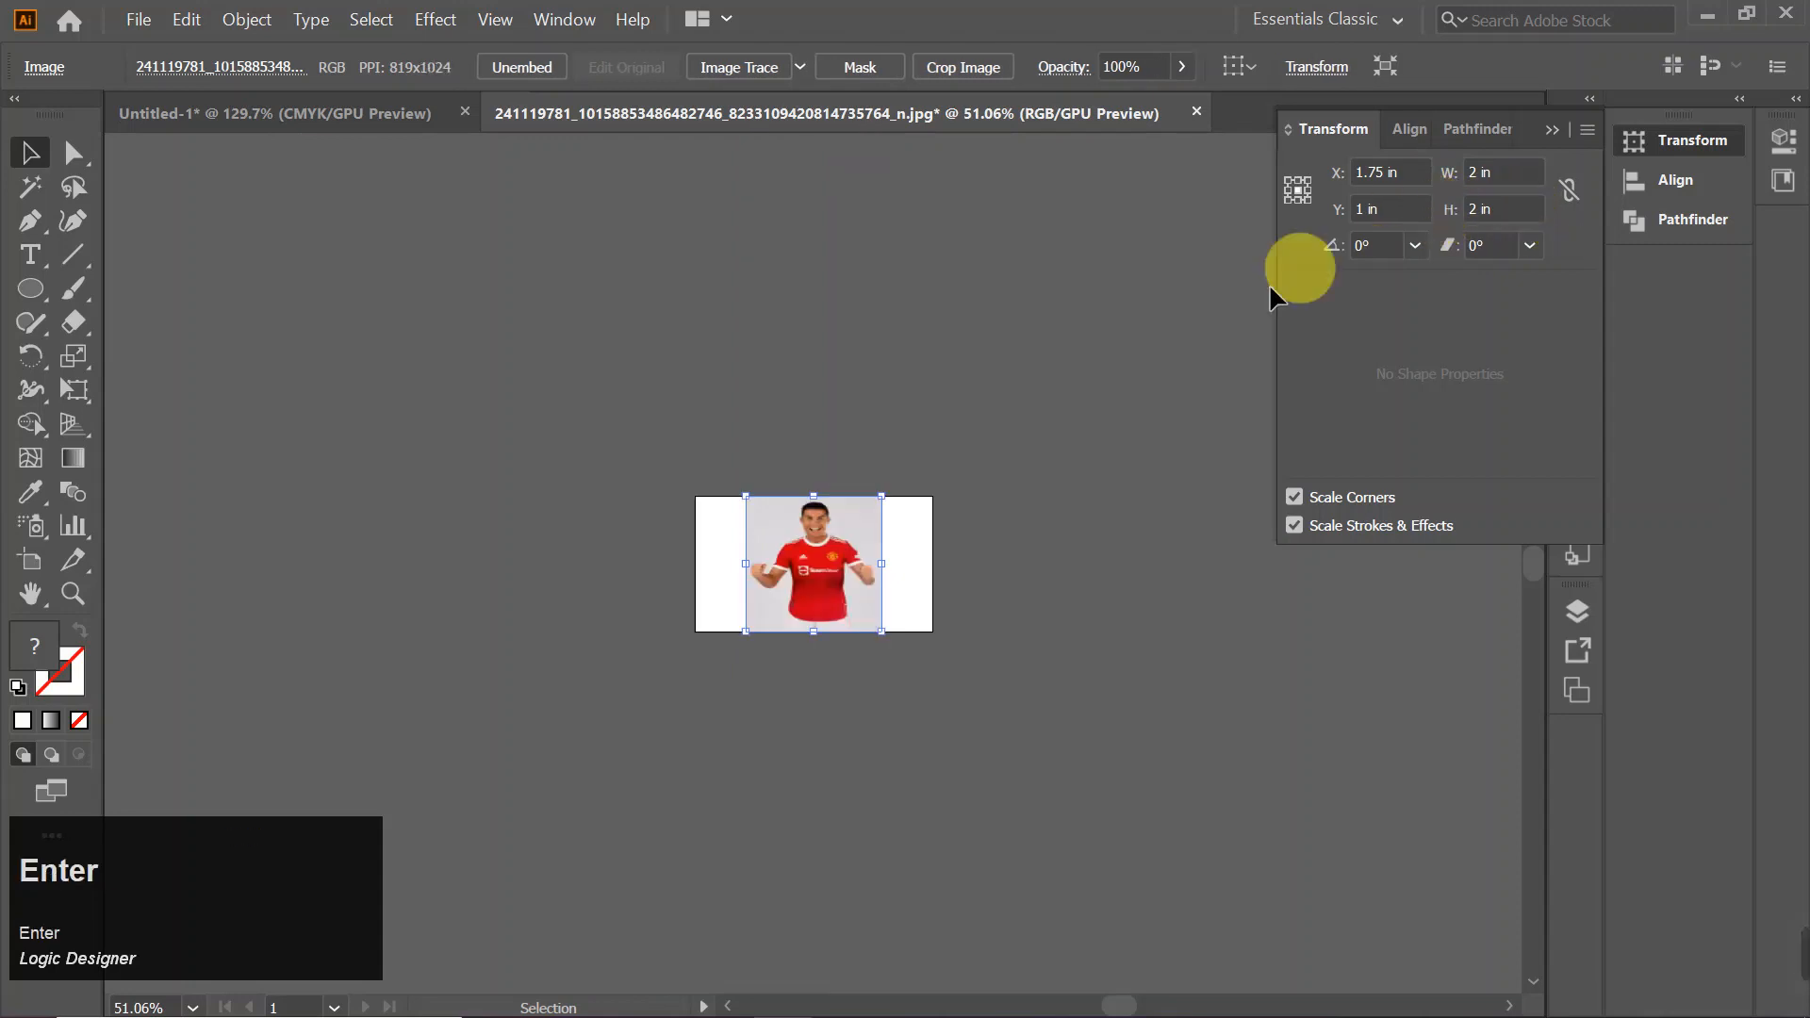
- Move the photo into the Untitled-1 card document and bring the smaller cyan circle to the front of it
{"action": "left_click_drag", "start_coordinate": [817, 569], "coordinate": [571, 362]}
{"action": "left_click_drag", "start_coordinate": [575, 279], "coordinate": [707, 544]}
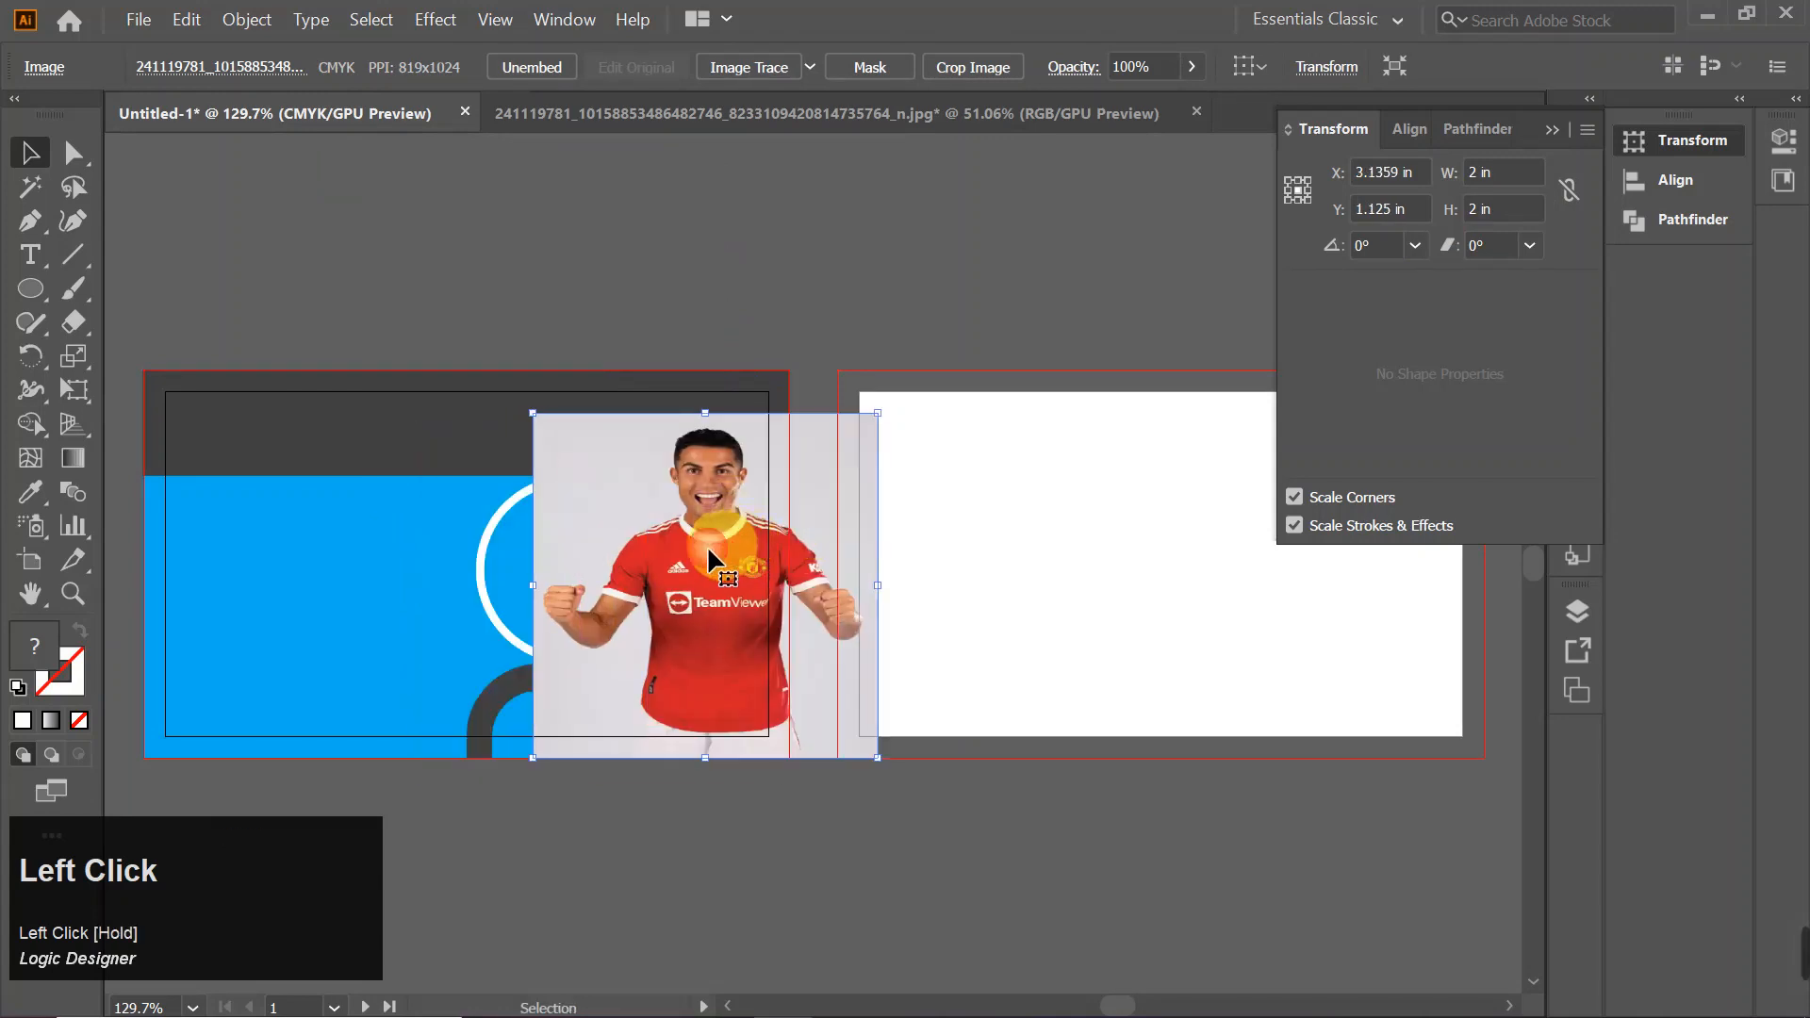
{"action": "left_click", "coordinate": [514, 551]}
{"action": "right_click", "coordinate": [514, 552]}
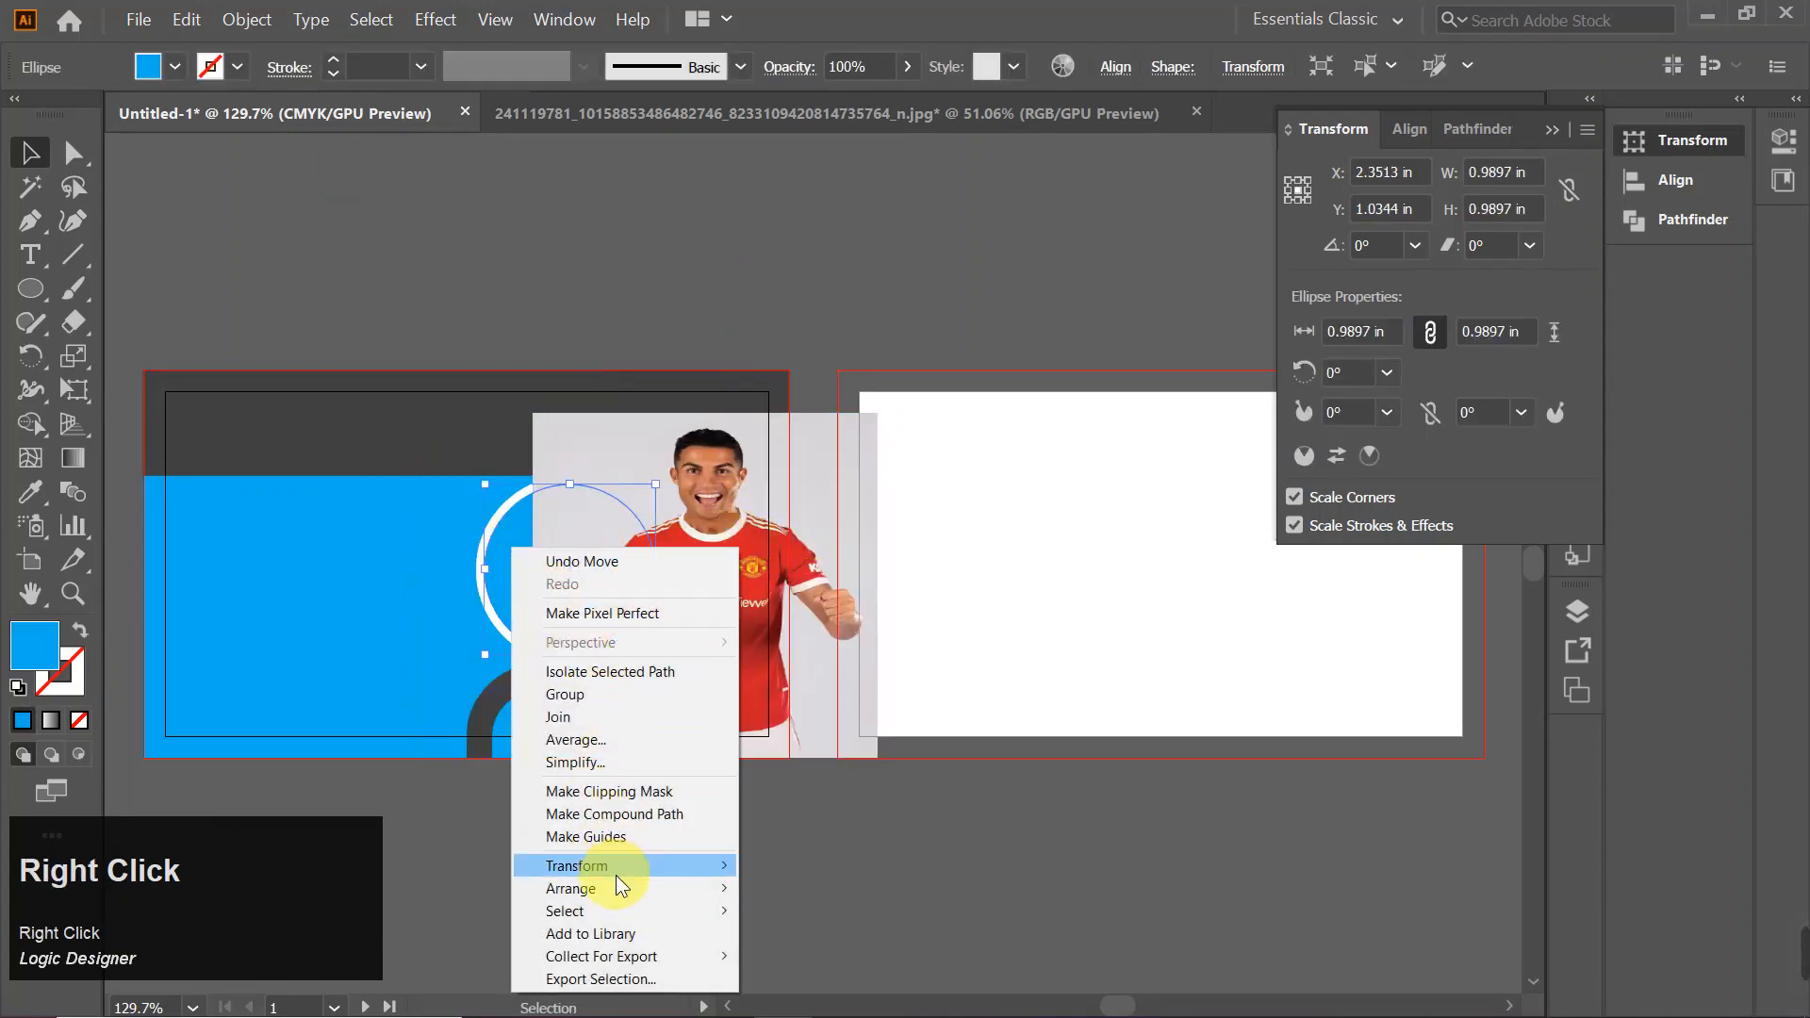
{"action": "mouse_move", "coordinate": [616, 877]}
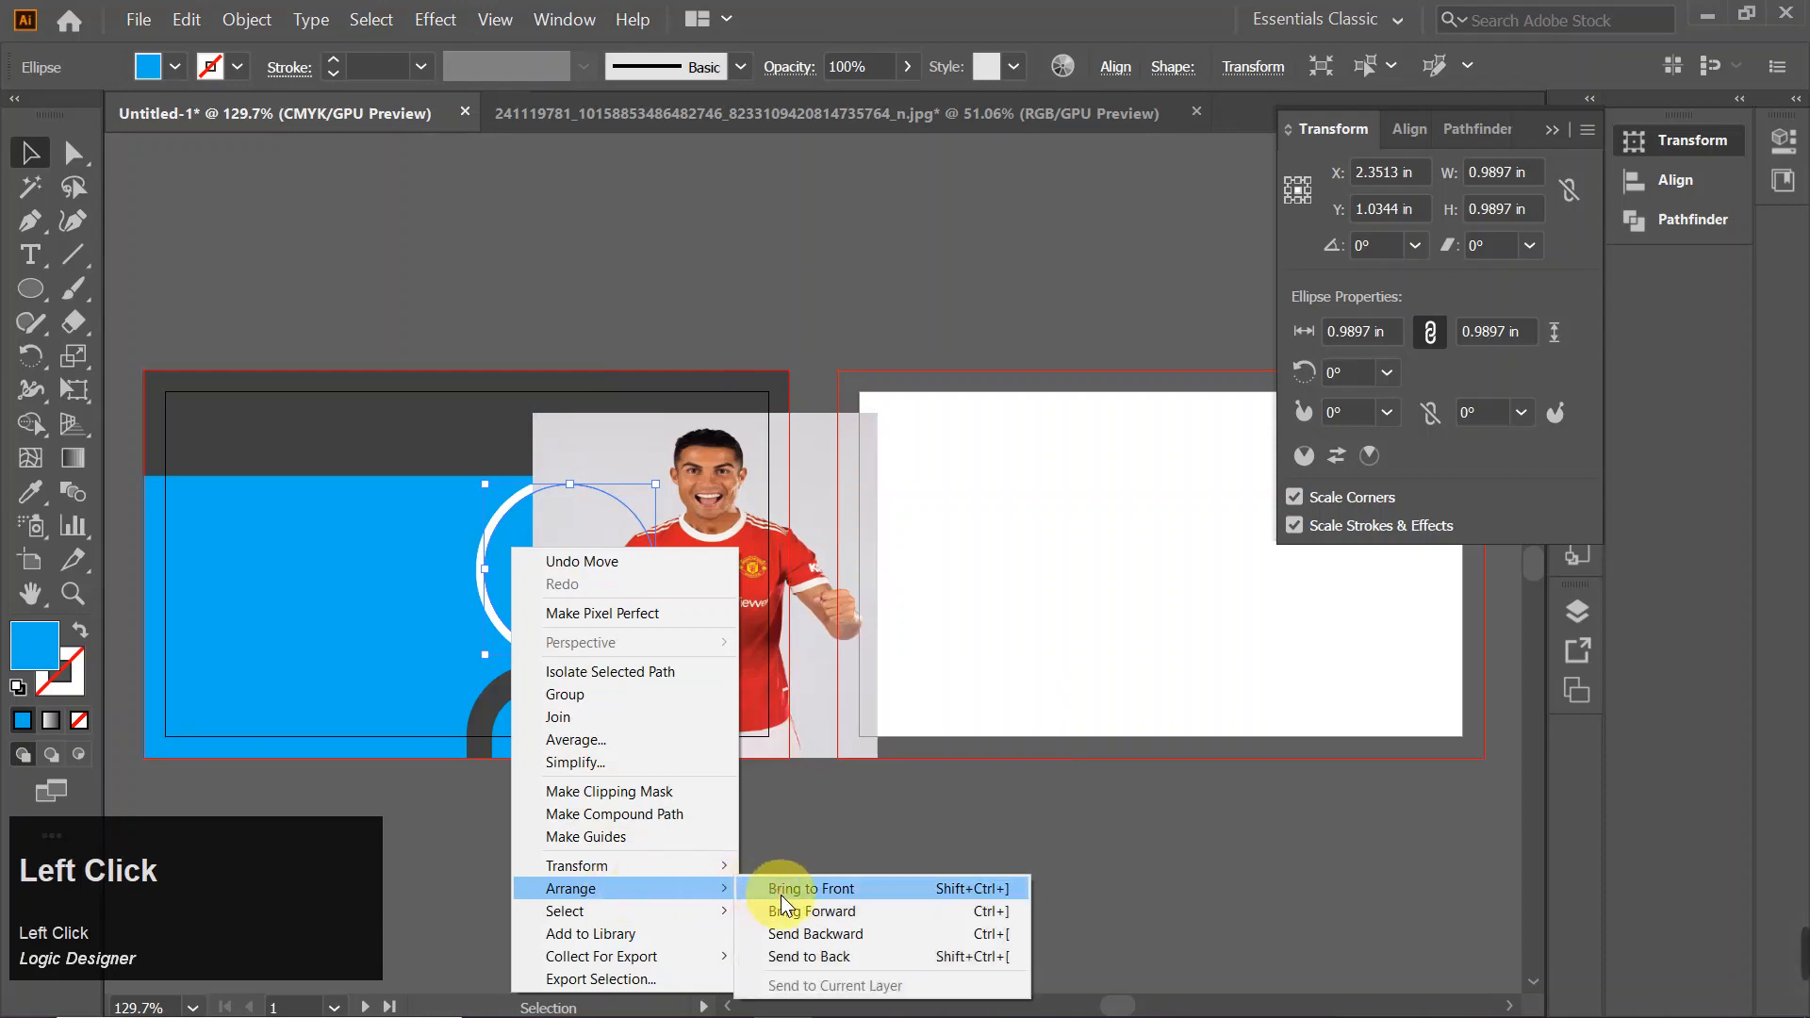
{"action": "left_click", "coordinate": [780, 893]}
- Scale the photo to about 1.43 in square, centred behind the cyan circle, and clip it to that circle with a clipping mask
{"action": "left_click_drag", "start_coordinate": [745, 680], "coordinate": [630, 712]}
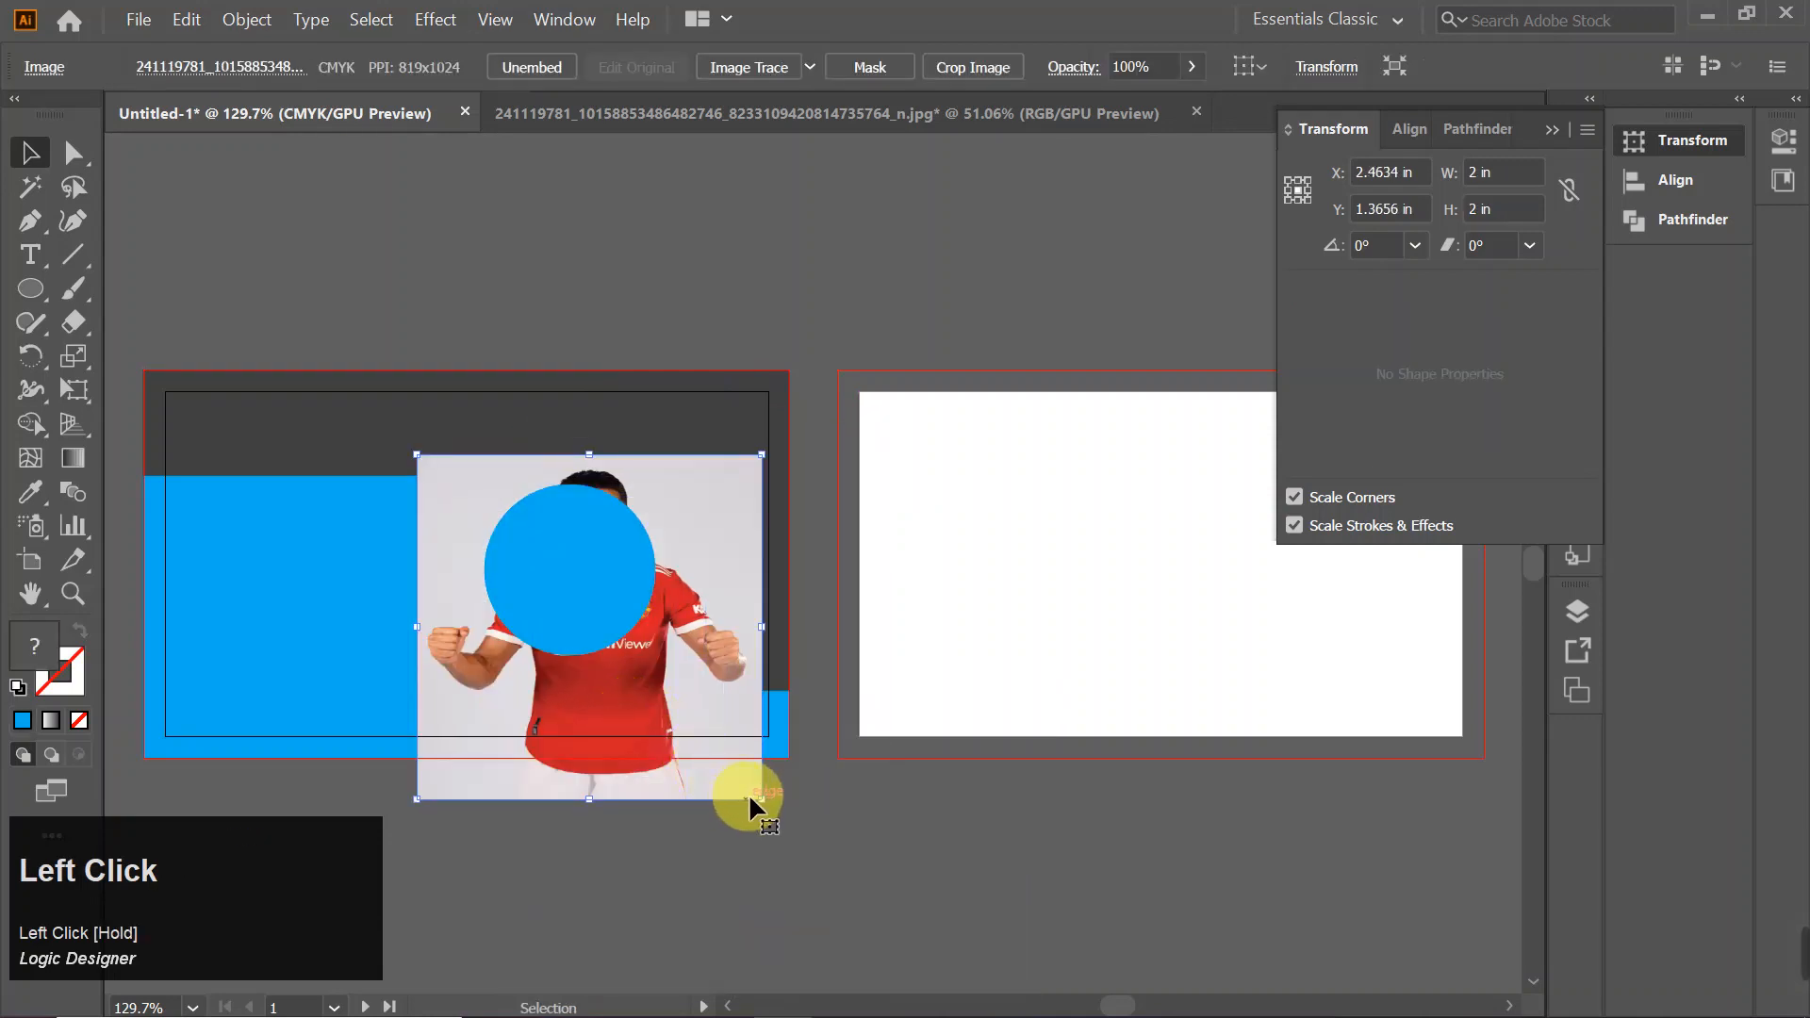
{"action": "left_click_drag", "start_coordinate": [754, 798], "coordinate": [659, 700]}
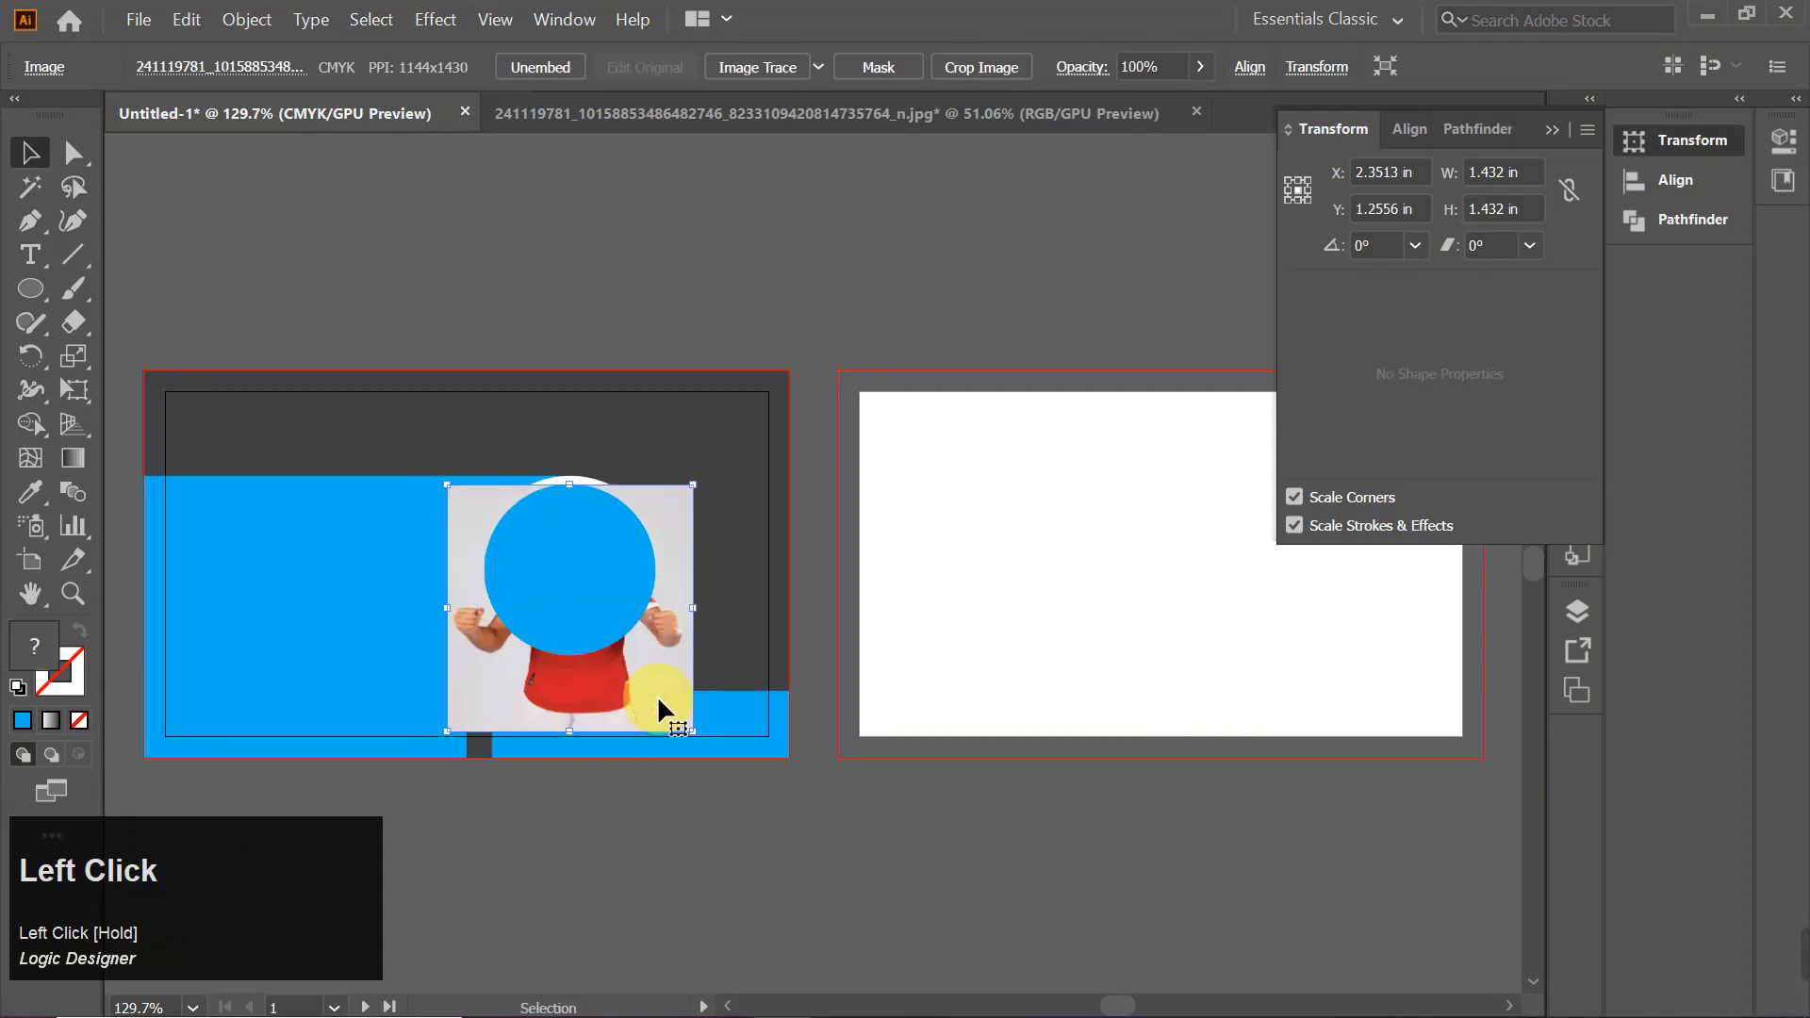
{"action": "left_click", "coordinate": [550, 525]}
{"action": "left_click", "coordinate": [495, 528], "text": "shift"}
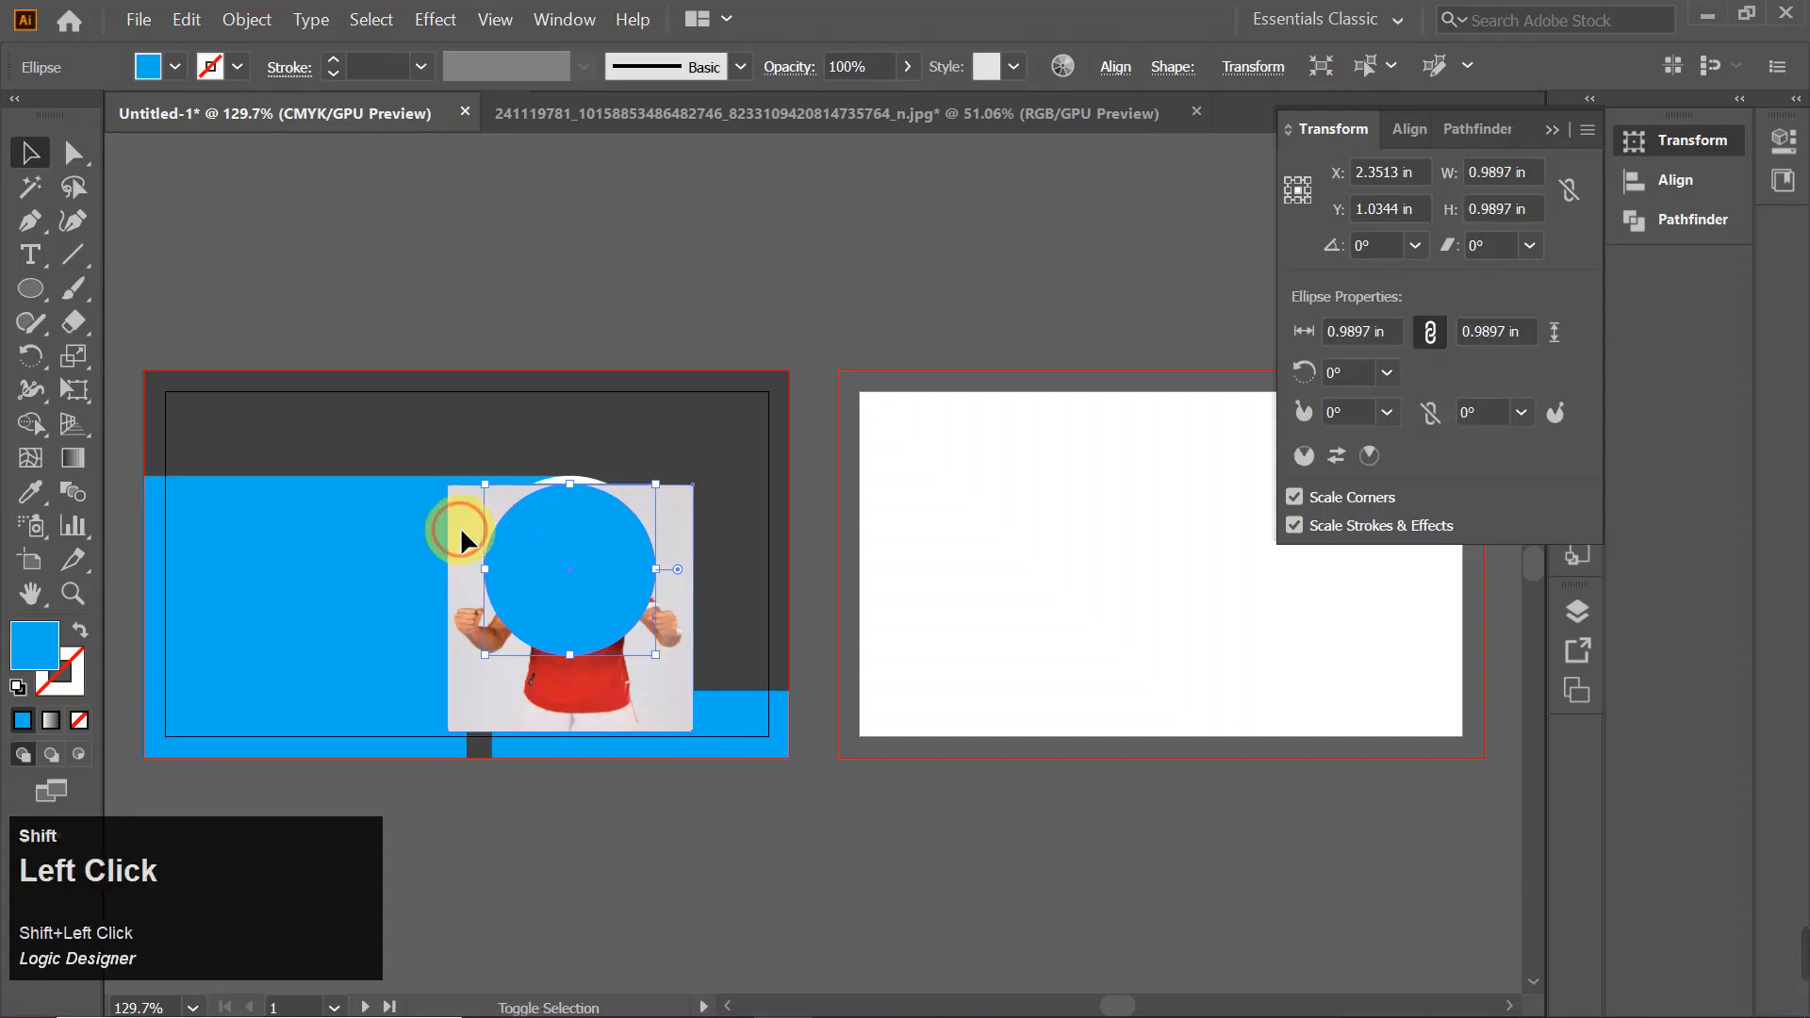
{"action": "right_click", "coordinate": [524, 544]}
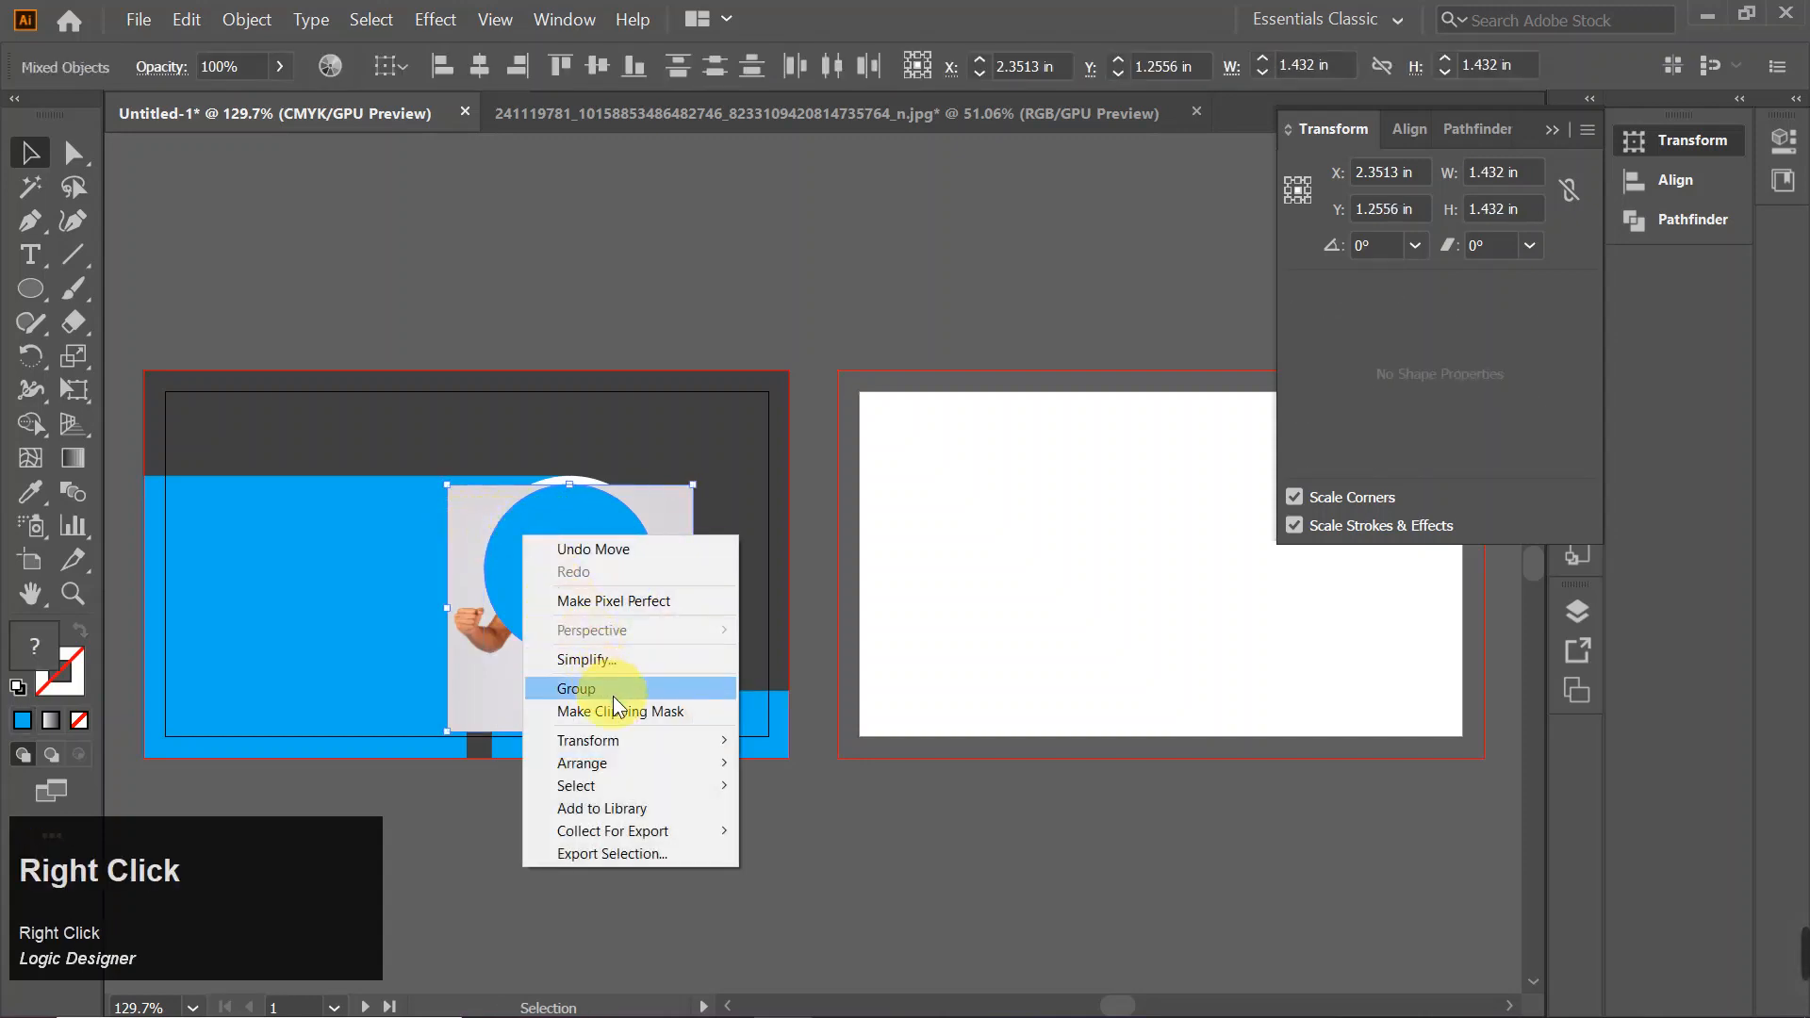
{"action": "left_click", "coordinate": [613, 711]}
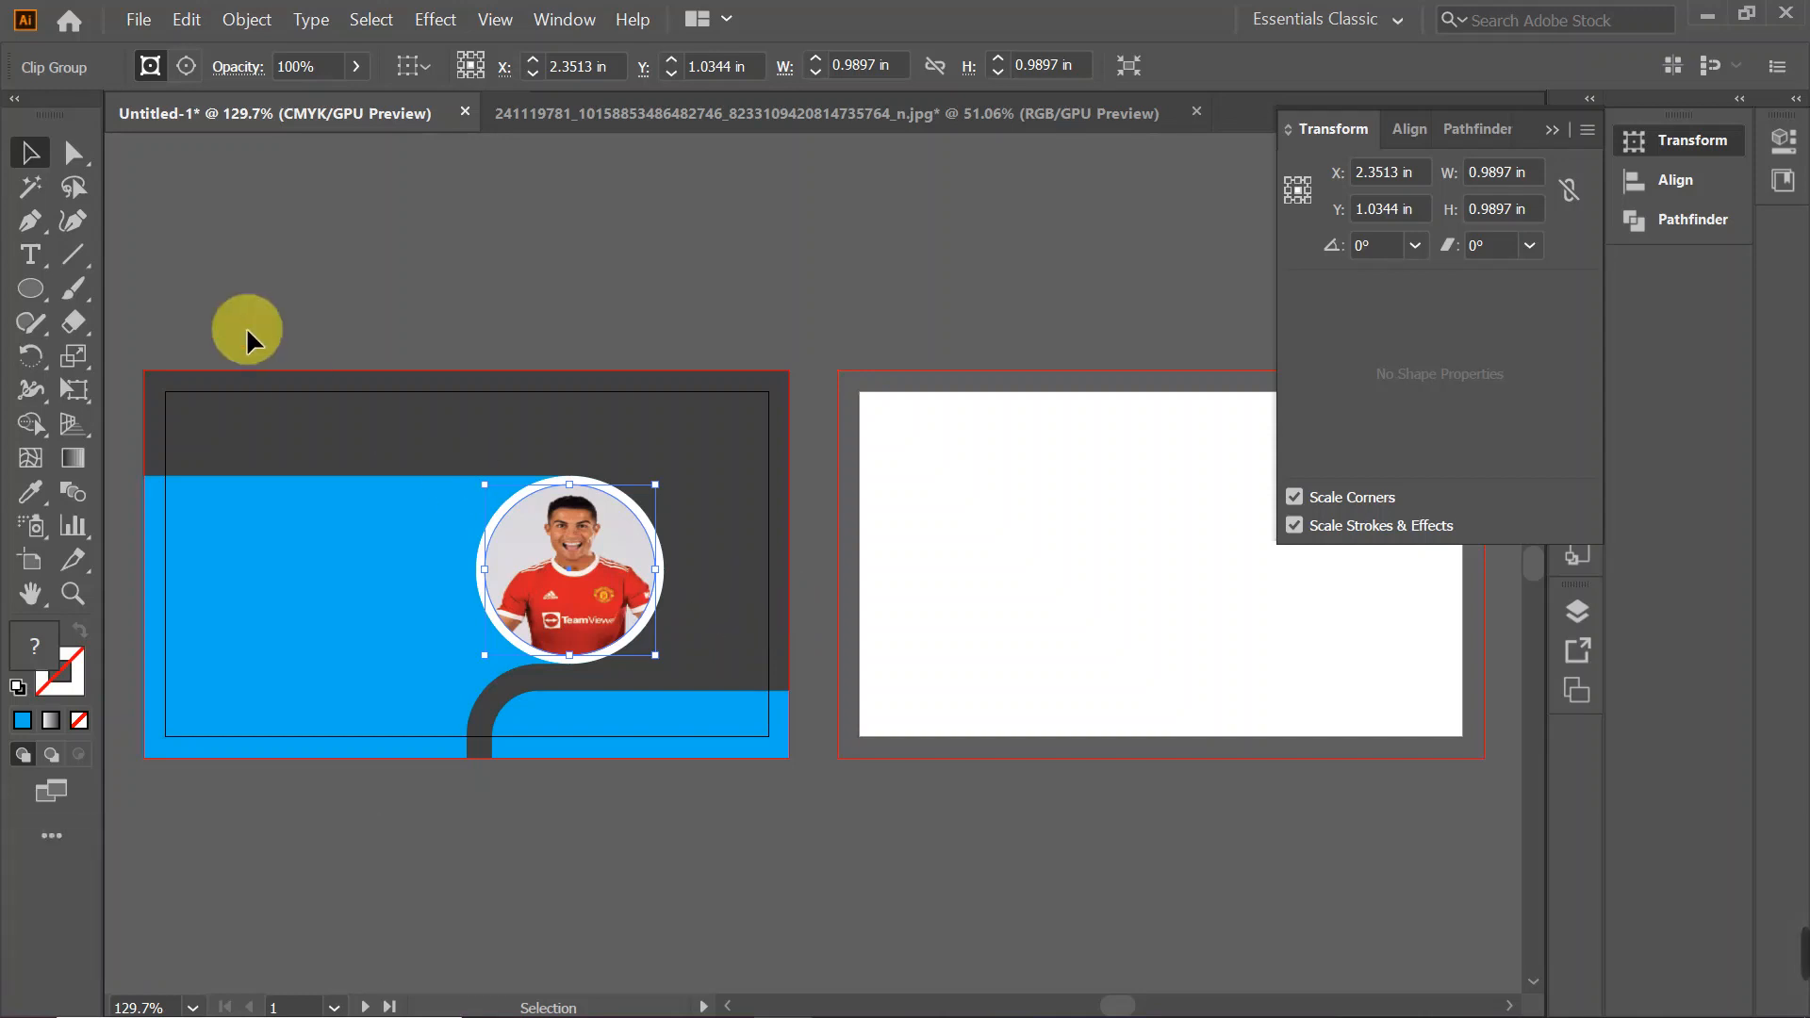
{"action": "left_click", "coordinate": [1554, 130]}
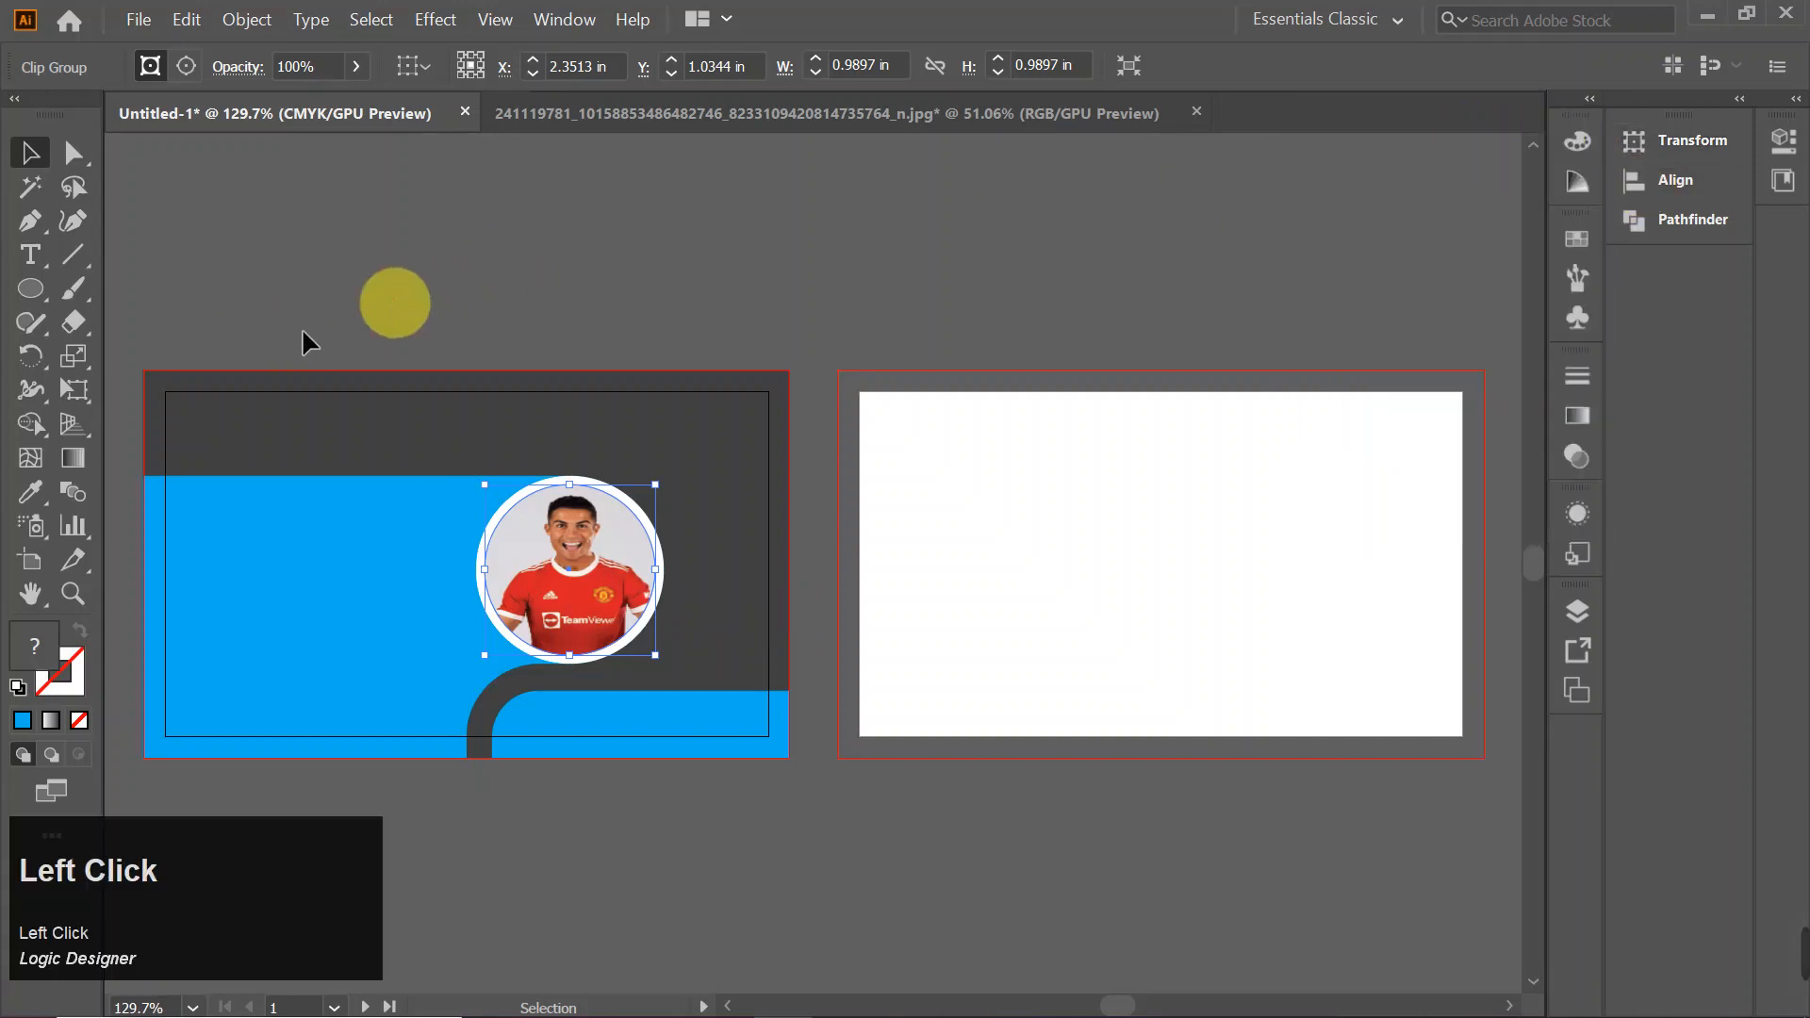
- Place point text in the front card's upper-left corner inside the margin, formatted in Cambria Bold at 11 pt
{"action": "left_click", "coordinate": [29, 255]}
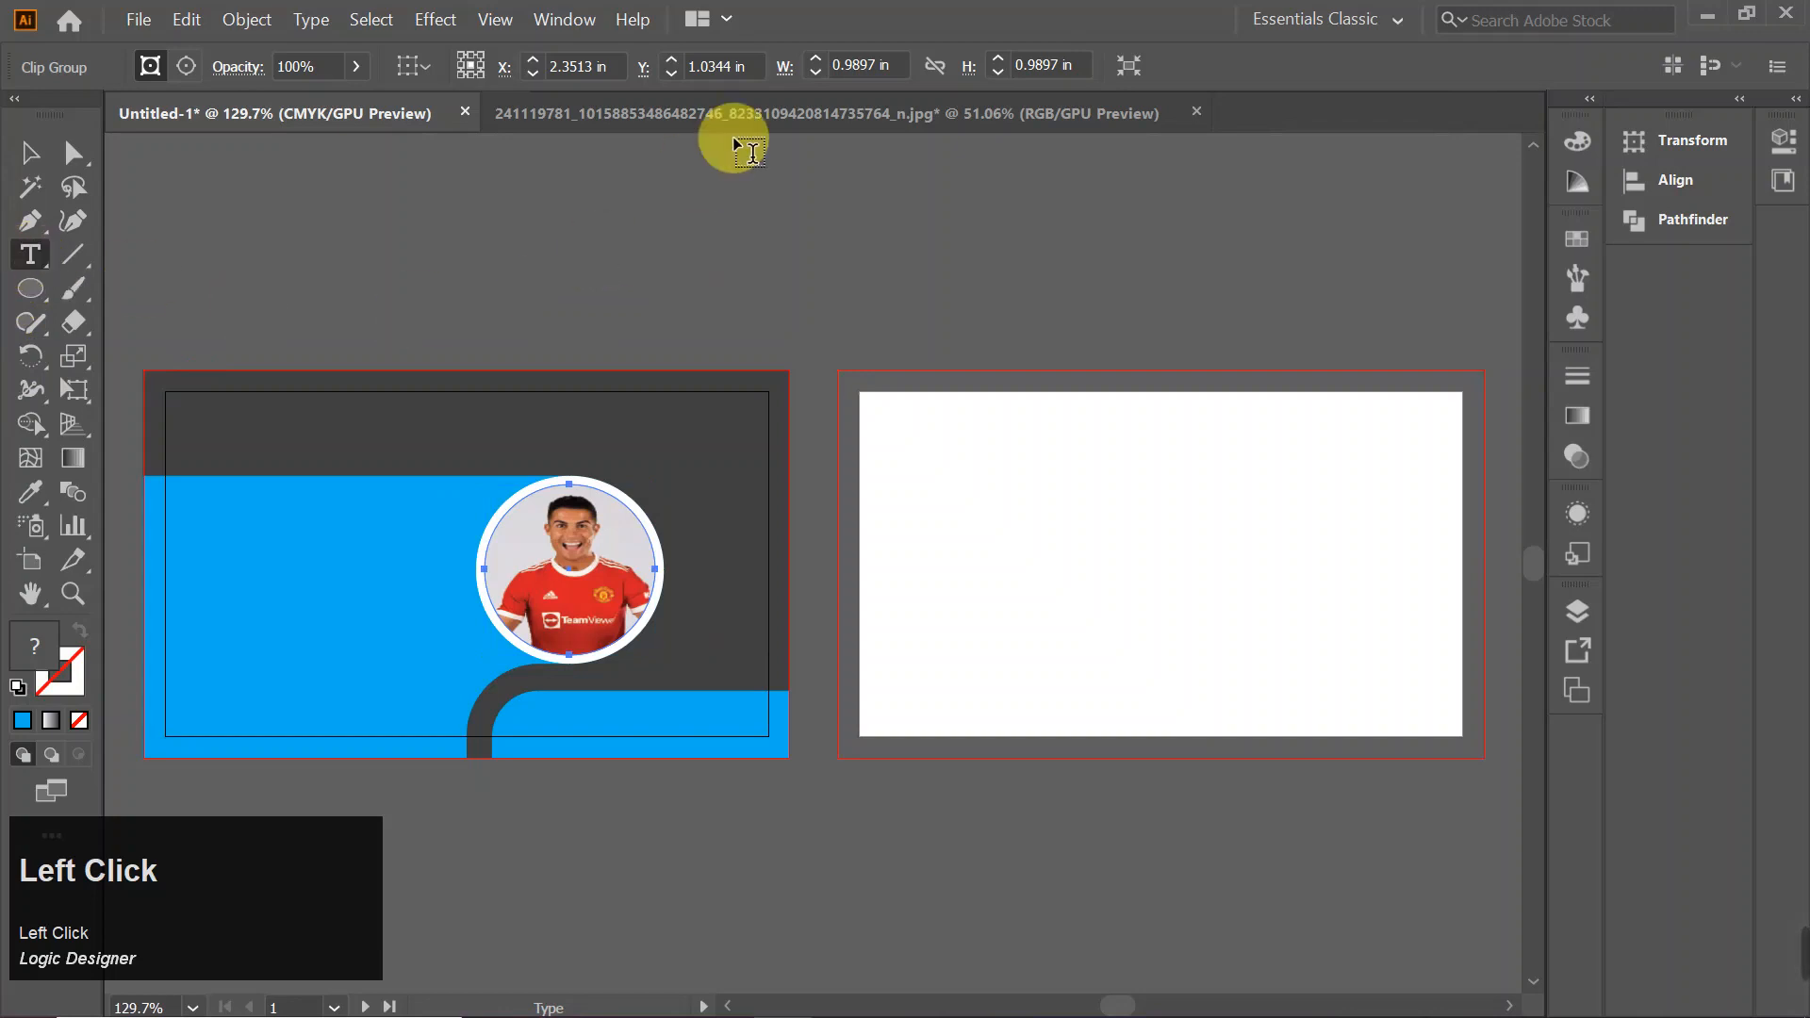
{"action": "left_click", "coordinate": [177, 411]}
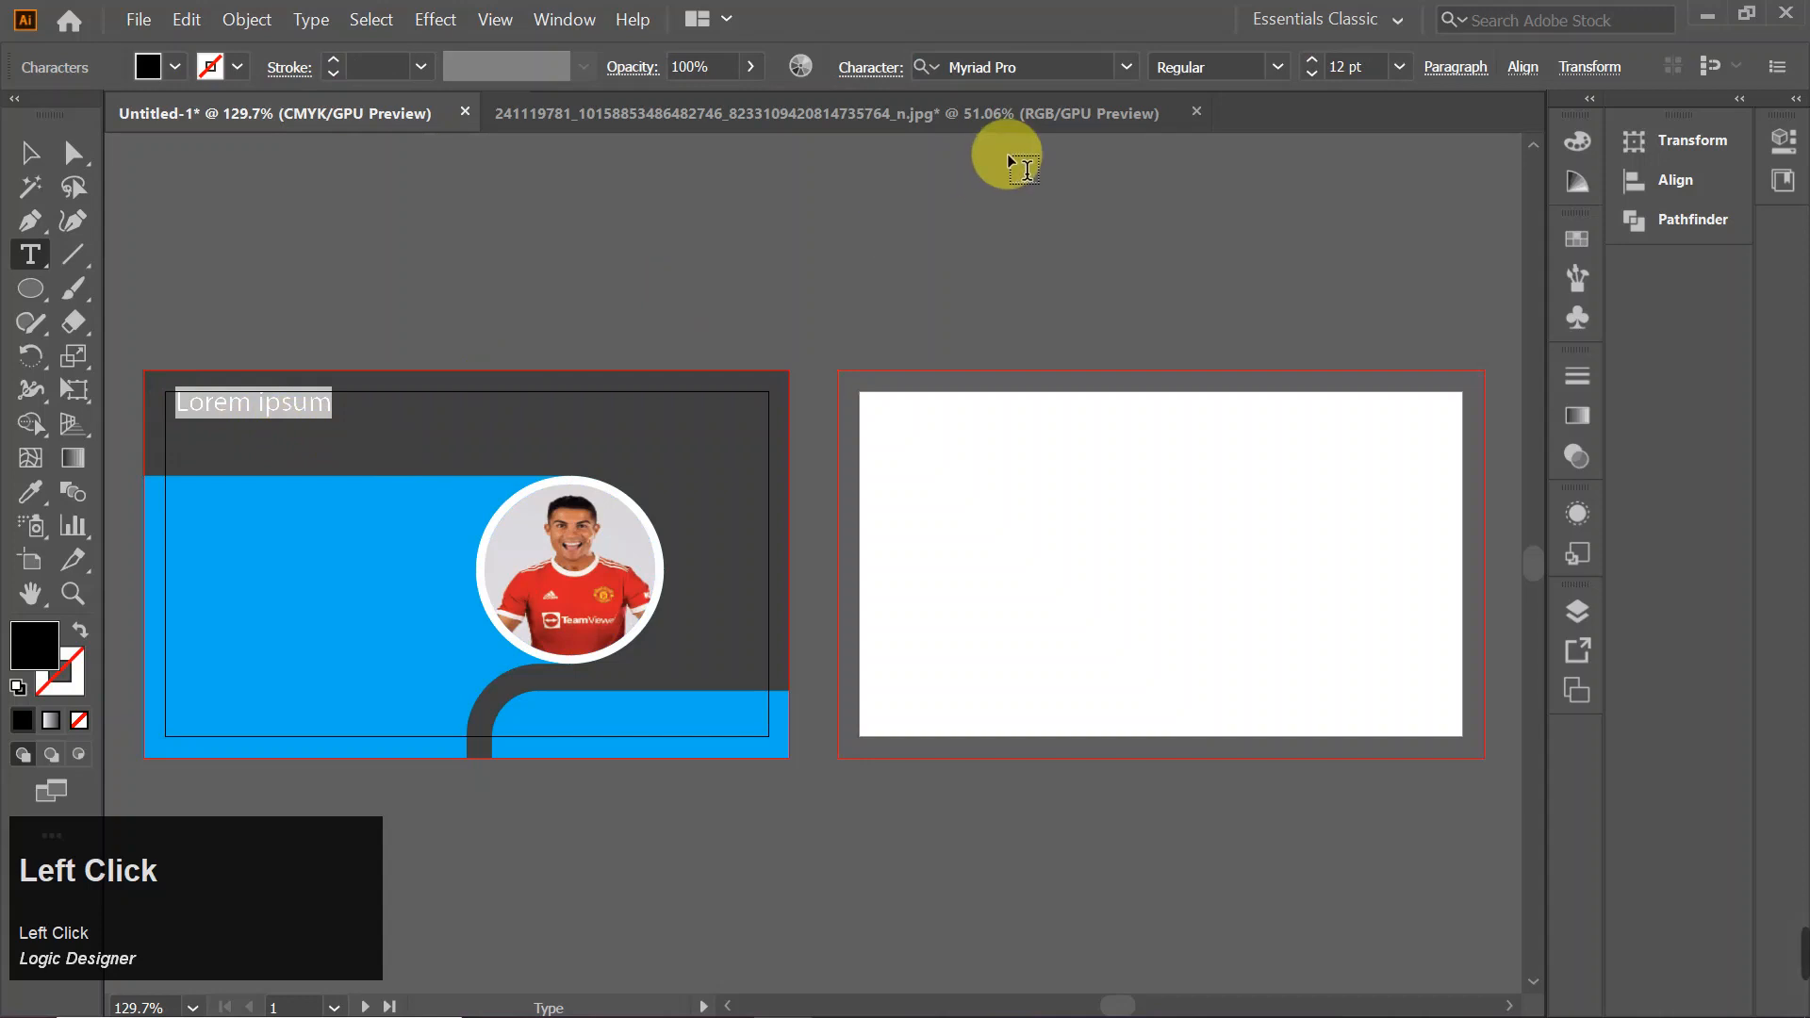
{"action": "left_click", "coordinate": [1129, 70]}
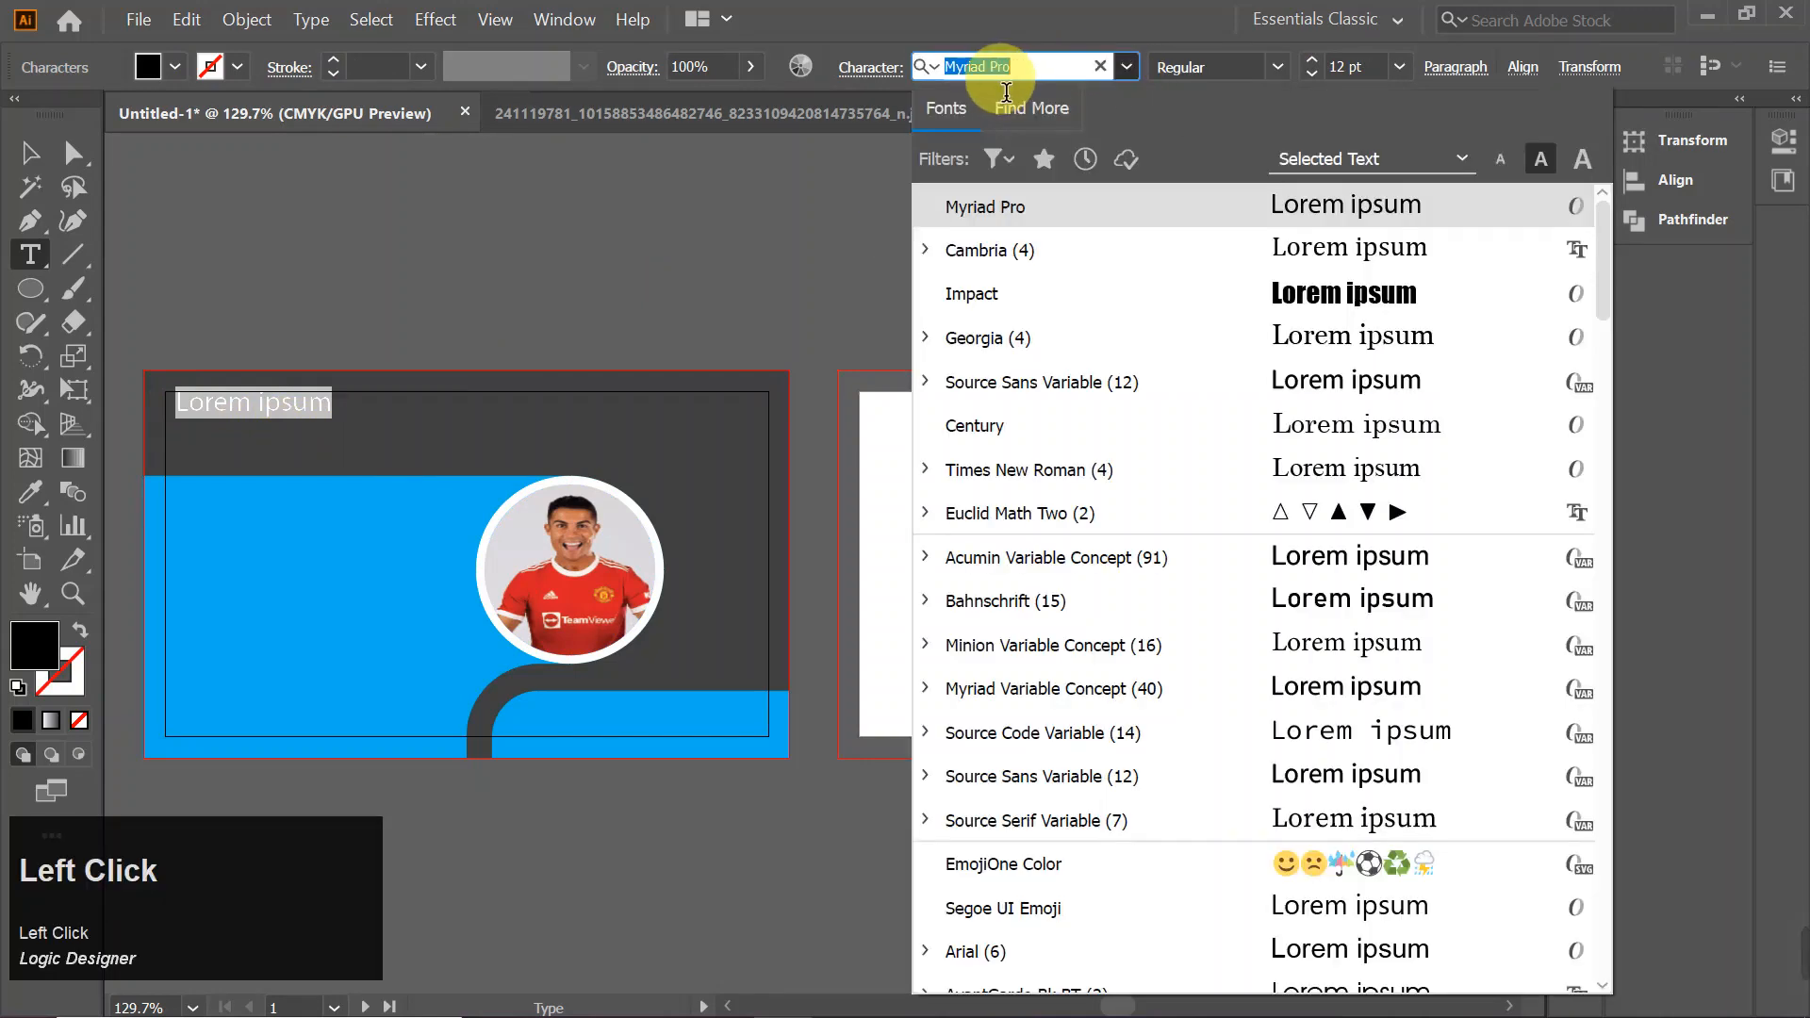
{"action": "left_click", "coordinate": [1062, 248]}
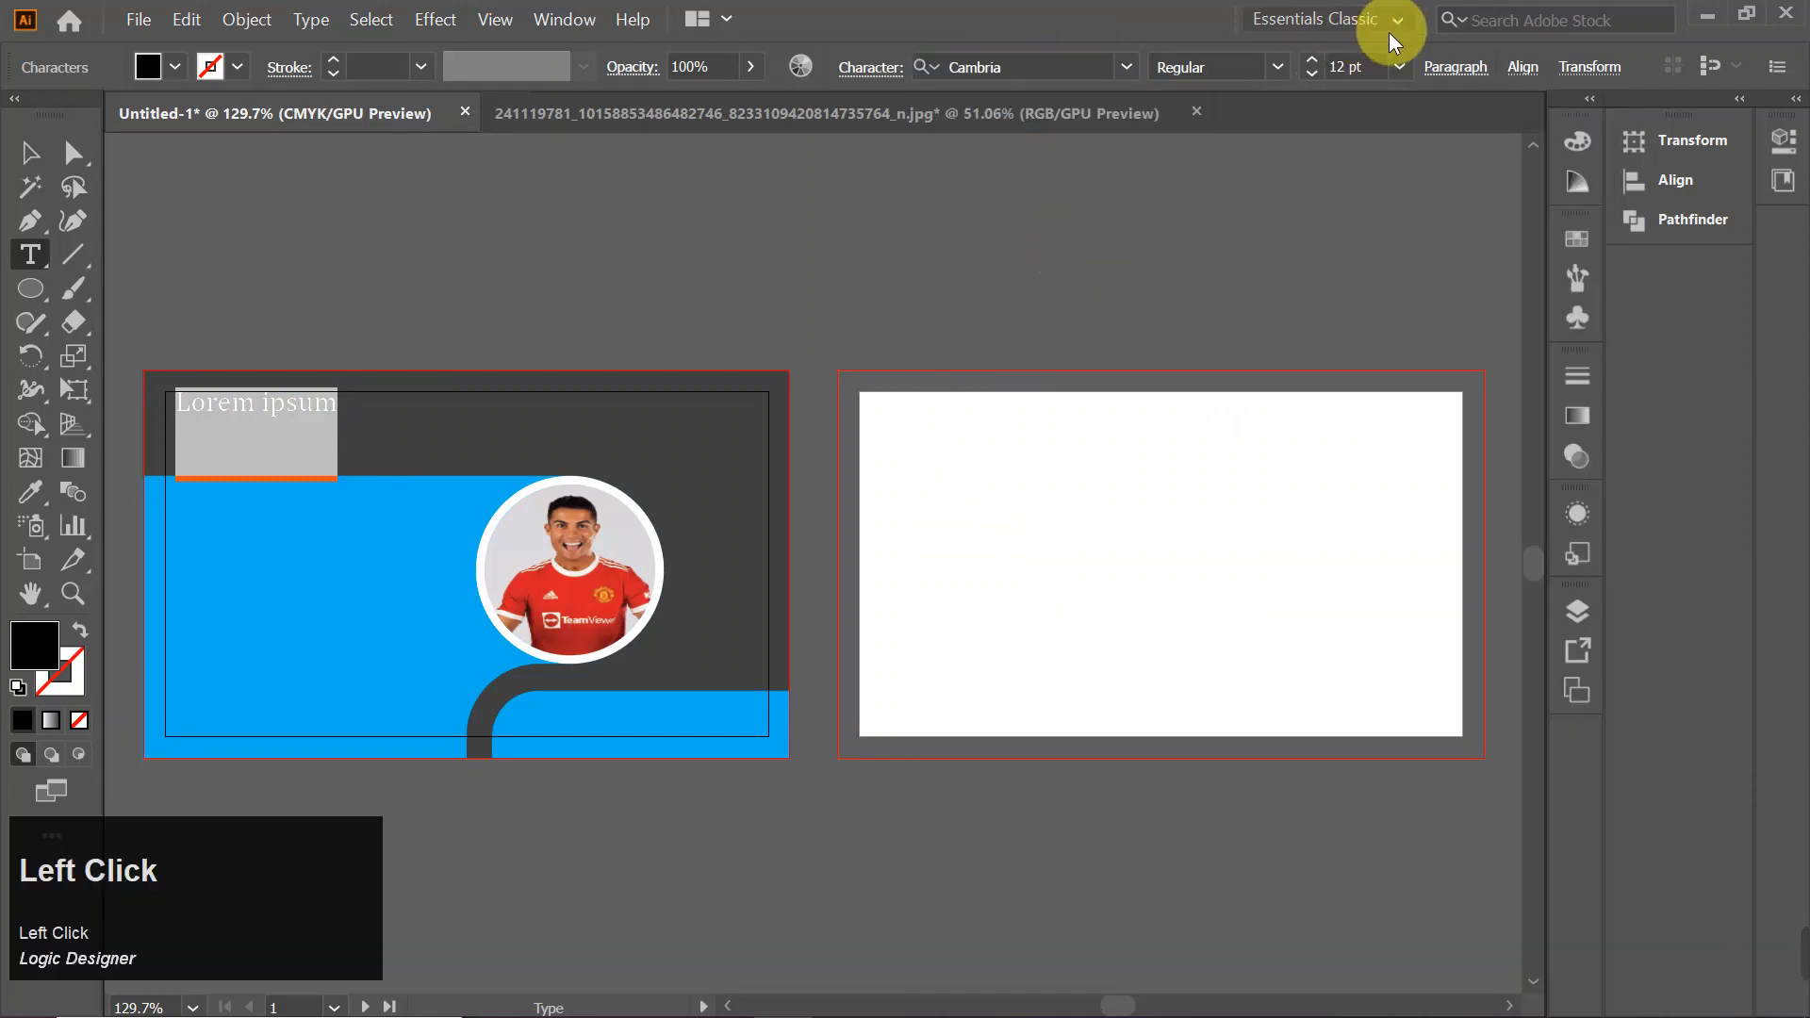
{"action": "left_click", "coordinate": [1277, 64]}
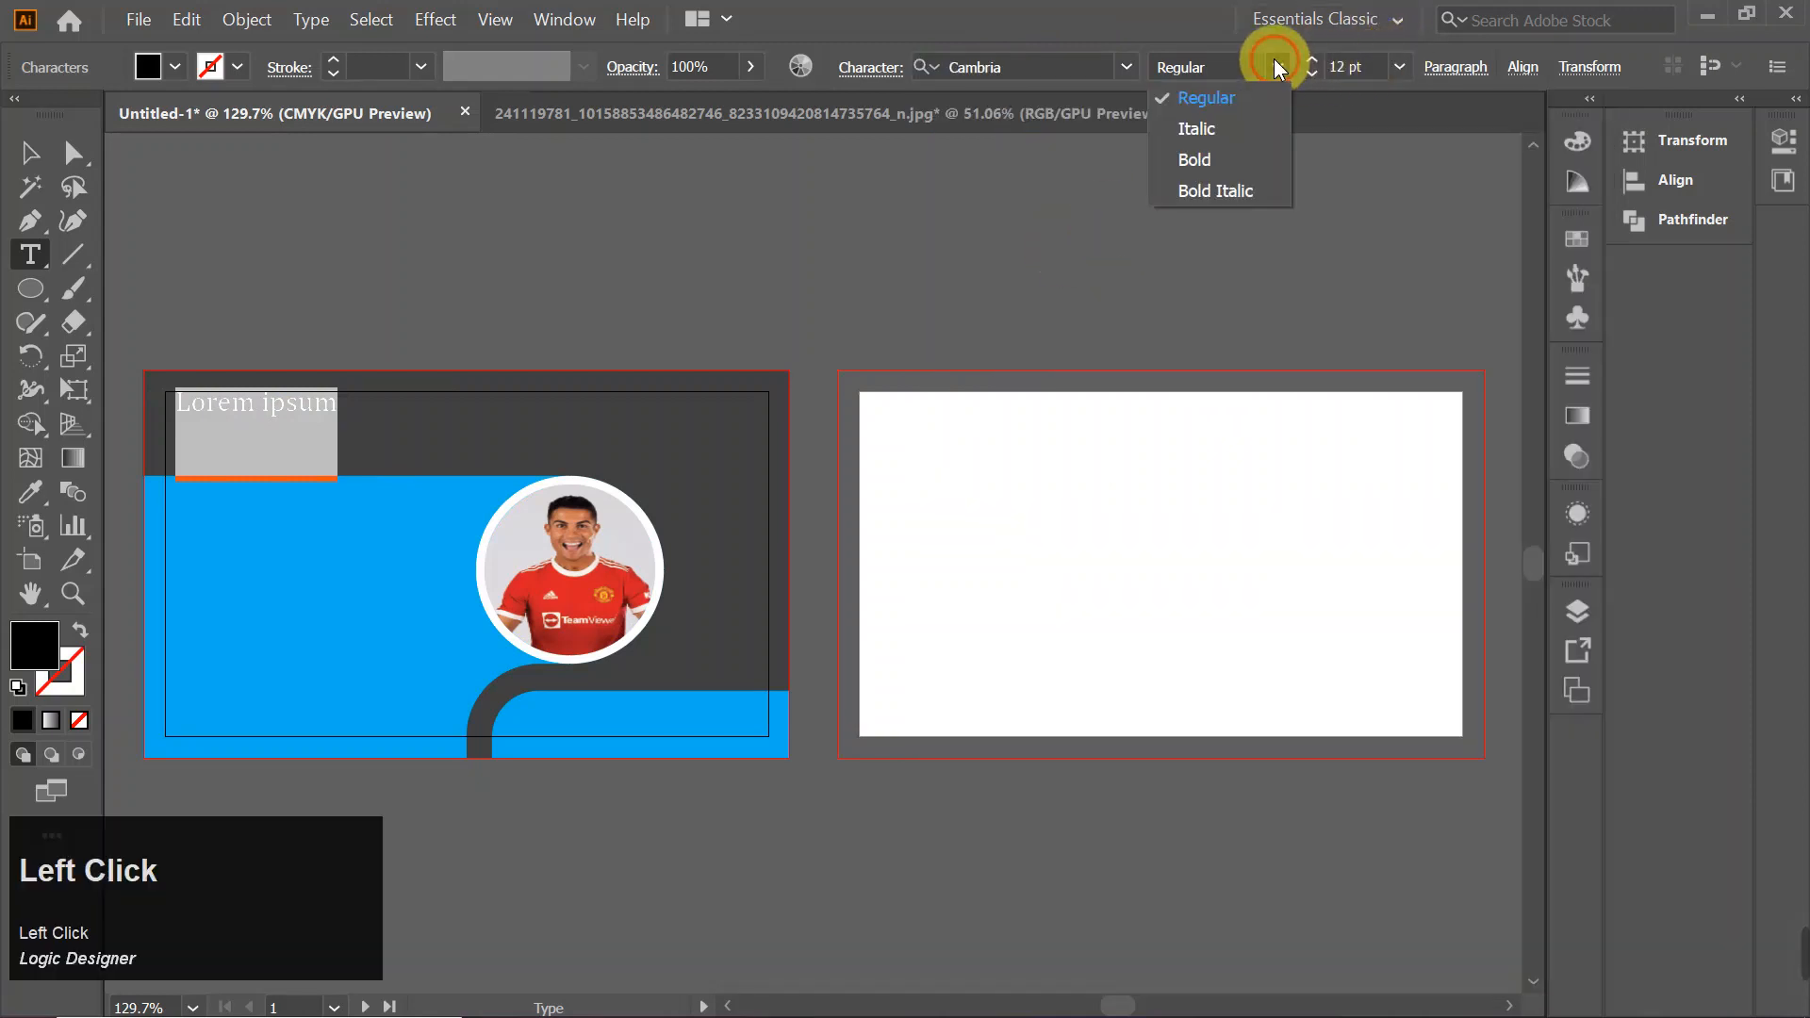
{"action": "left_click", "coordinate": [1219, 162]}
{"action": "left_click", "coordinate": [1399, 66]}
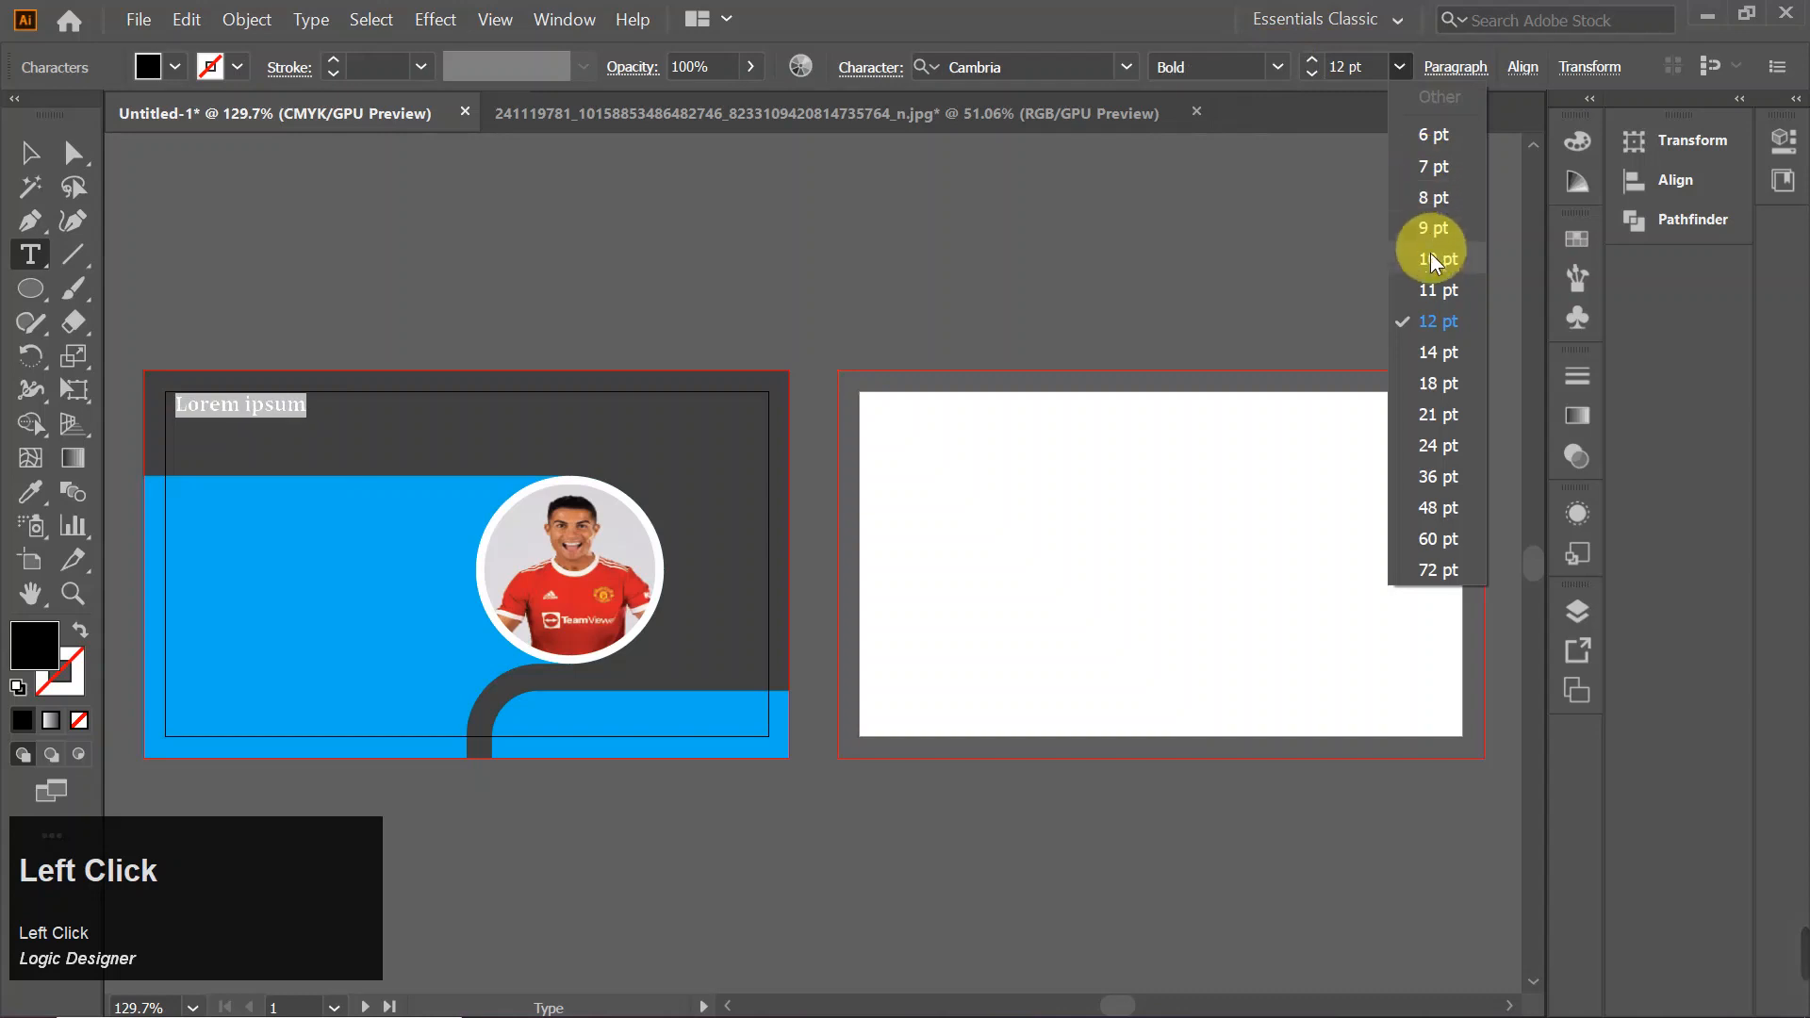
{"action": "left_click", "coordinate": [1439, 285]}
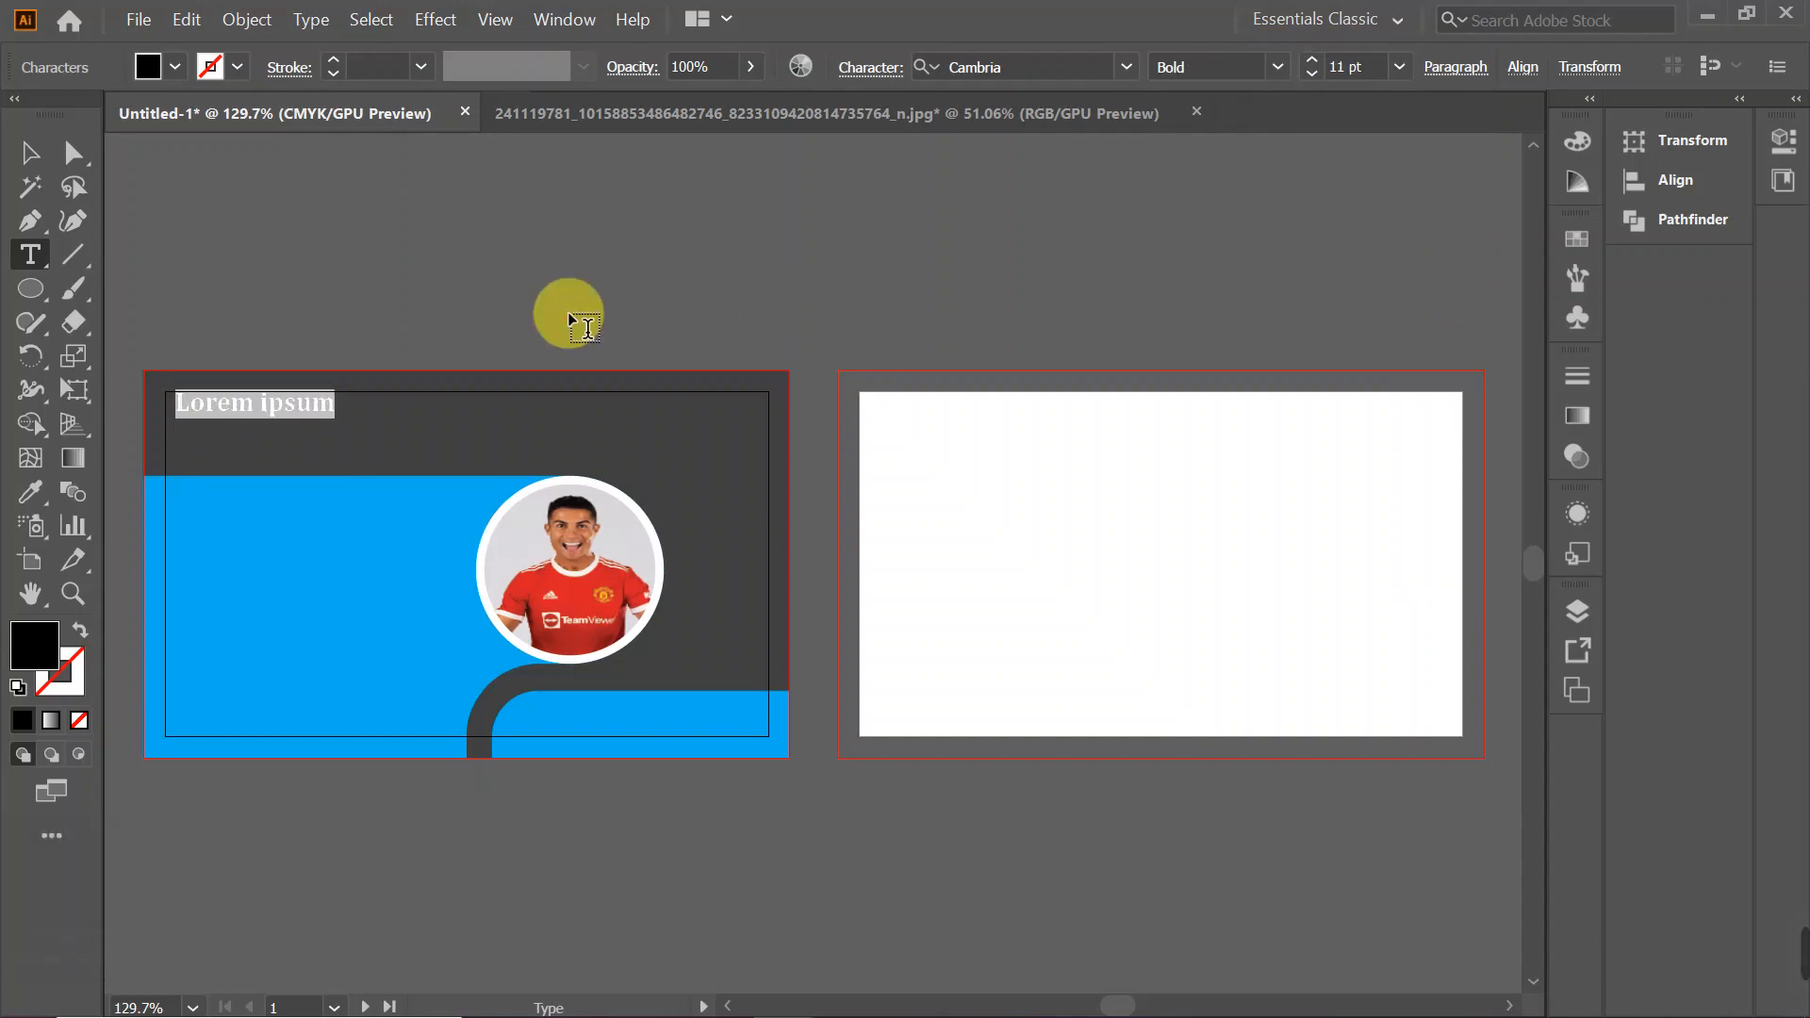
- Replace the placeholder text with the cardholder's full name
{"action": "key", "text": "BackSpace"}
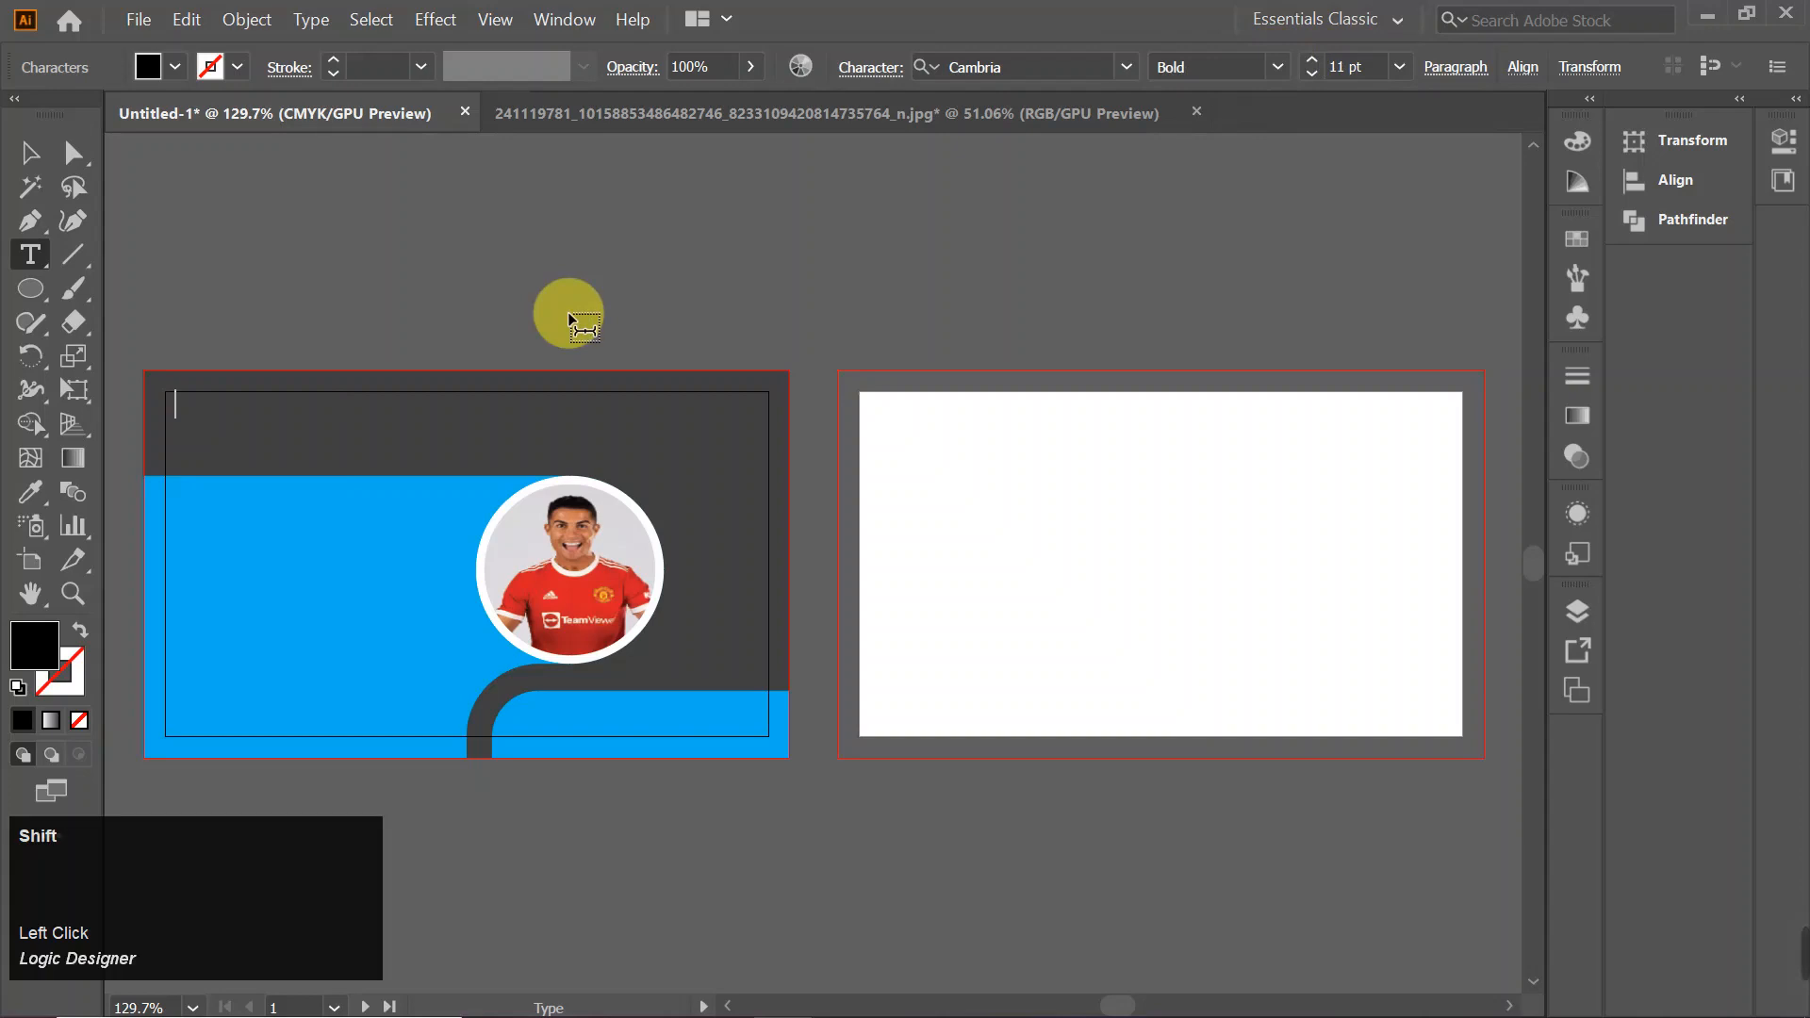
{"action": "type", "text": "Emma "}
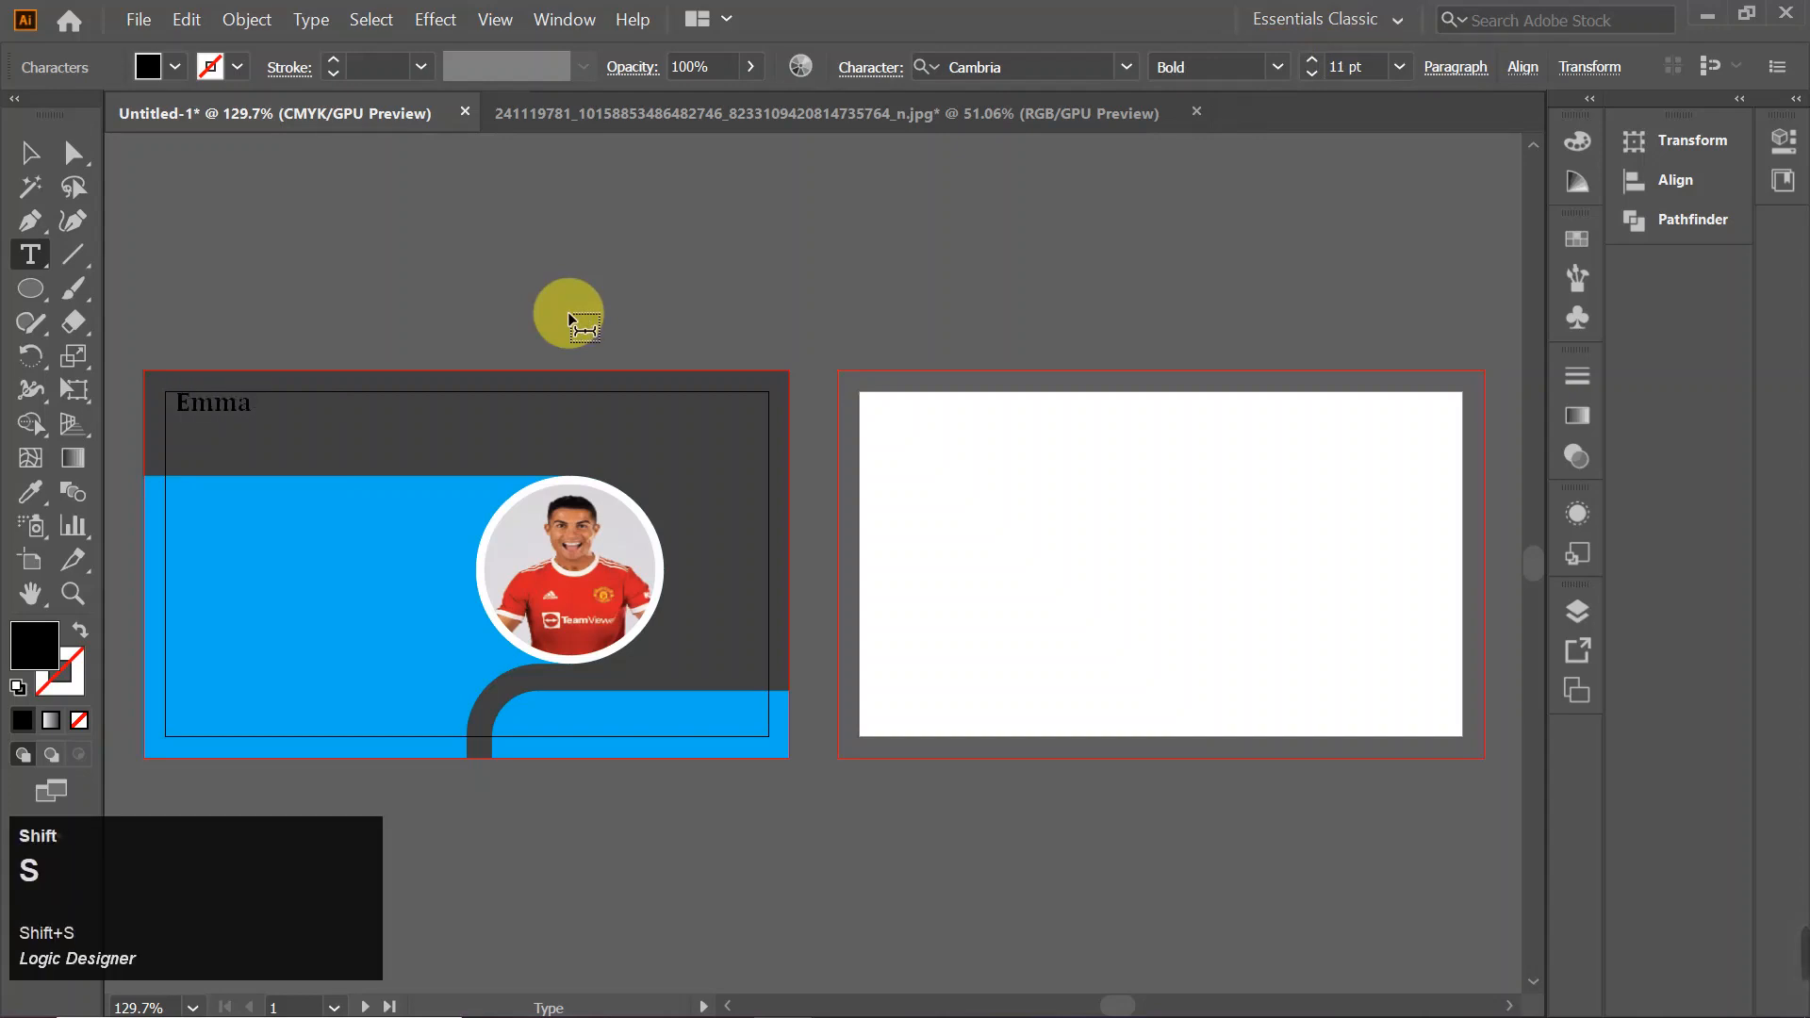
{"action": "type", "text": "Stone"}
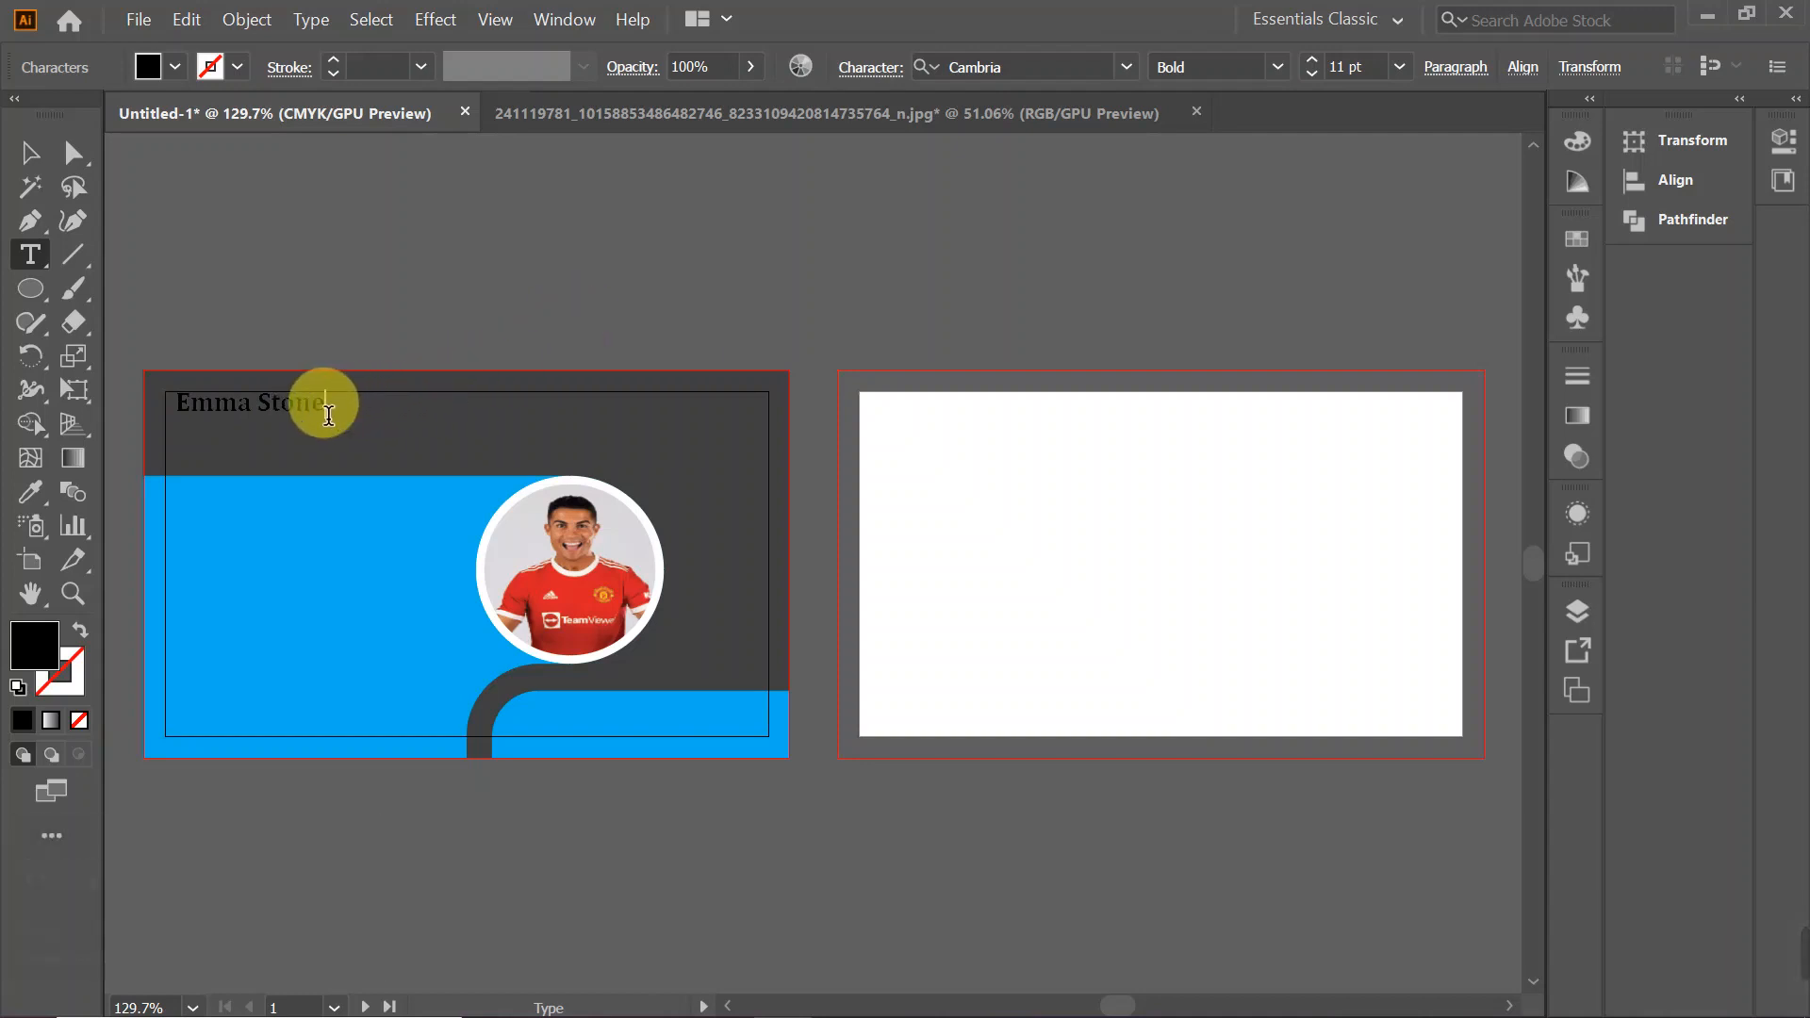
- Fill the cardholder's name with white (FFFFFF) and shift it slightly down and inward from the front card's margin
{"action": "left_click_drag", "start_coordinate": [313, 404], "coordinate": [161, 435]}
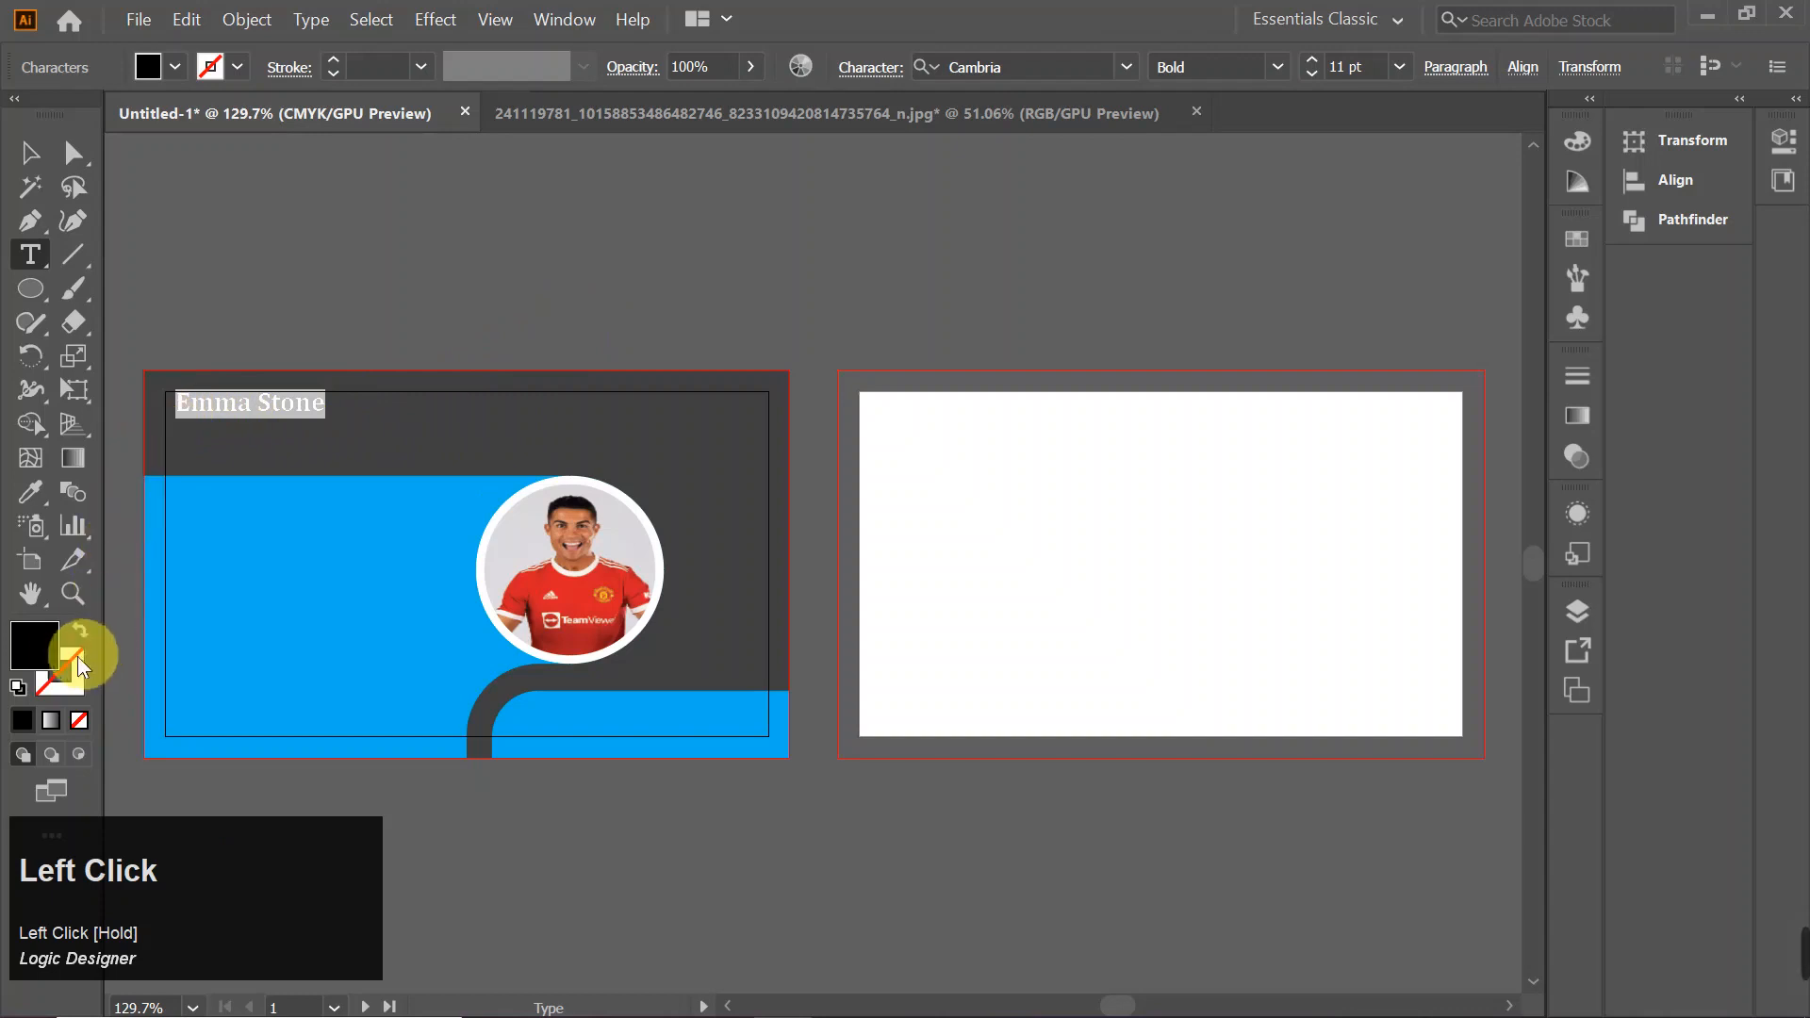
{"action": "double_click", "coordinate": [32, 646]}
{"action": "left_click", "coordinate": [777, 359]}
{"action": "mouse_move", "coordinate": [777, 359]}
{"action": "left_mouse_down"}
{"action": "mouse_move", "coordinate": [704, 189]}
{"action": "mouse_move", "coordinate": [659, 150]}
{"action": "left_mouse_up"}
{"action": "left_click", "coordinate": [1359, 165]}
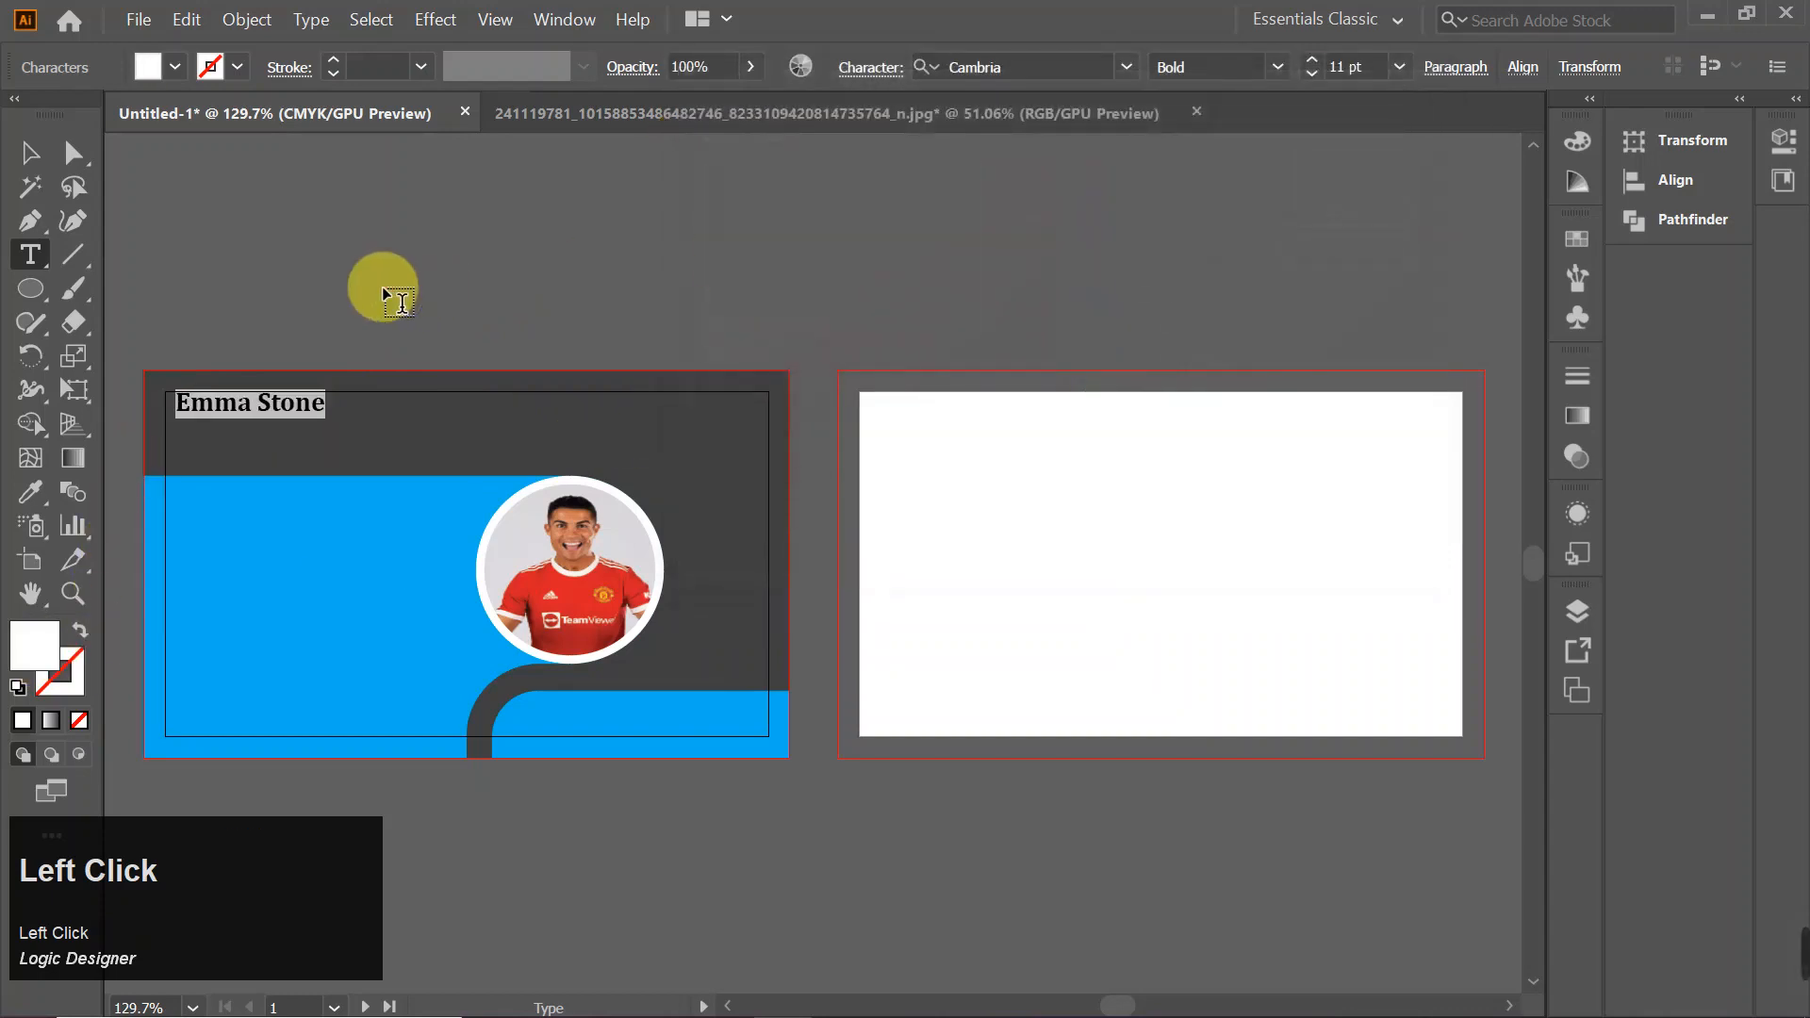
{"action": "left_click", "coordinate": [29, 154]}
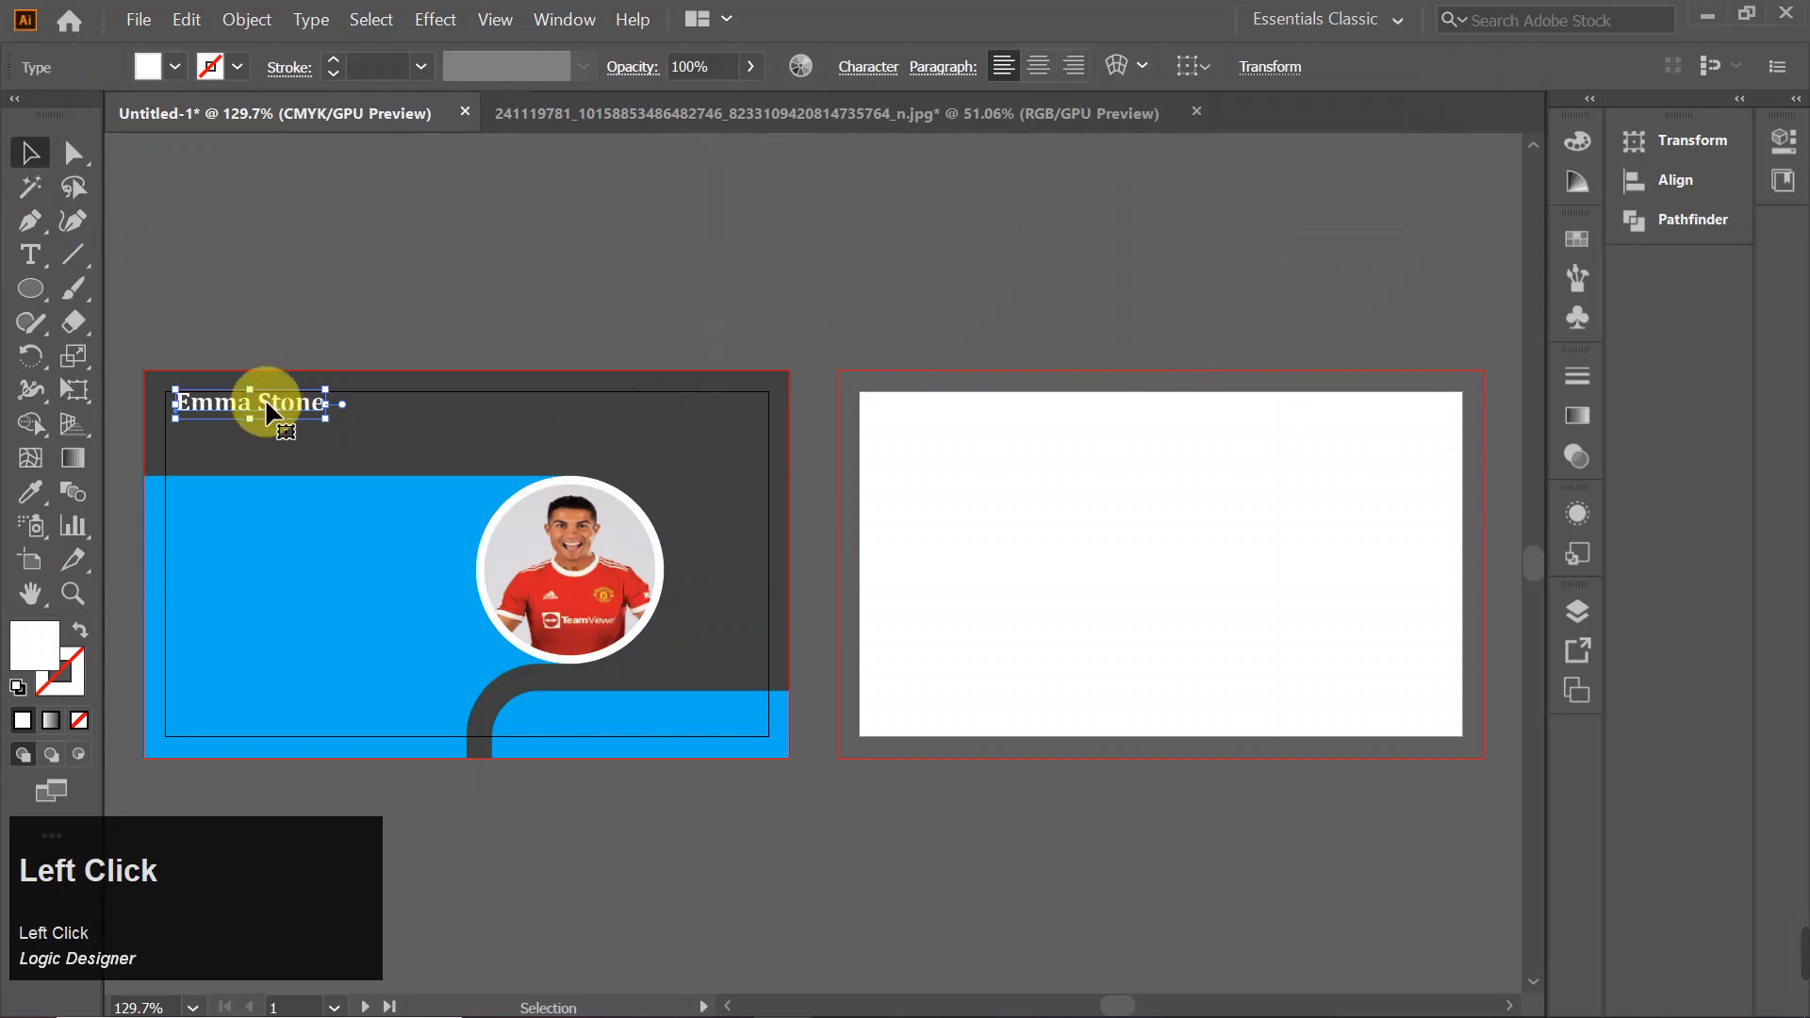
{"action": "left_click_drag", "start_coordinate": [265, 403], "coordinate": [273, 422]}
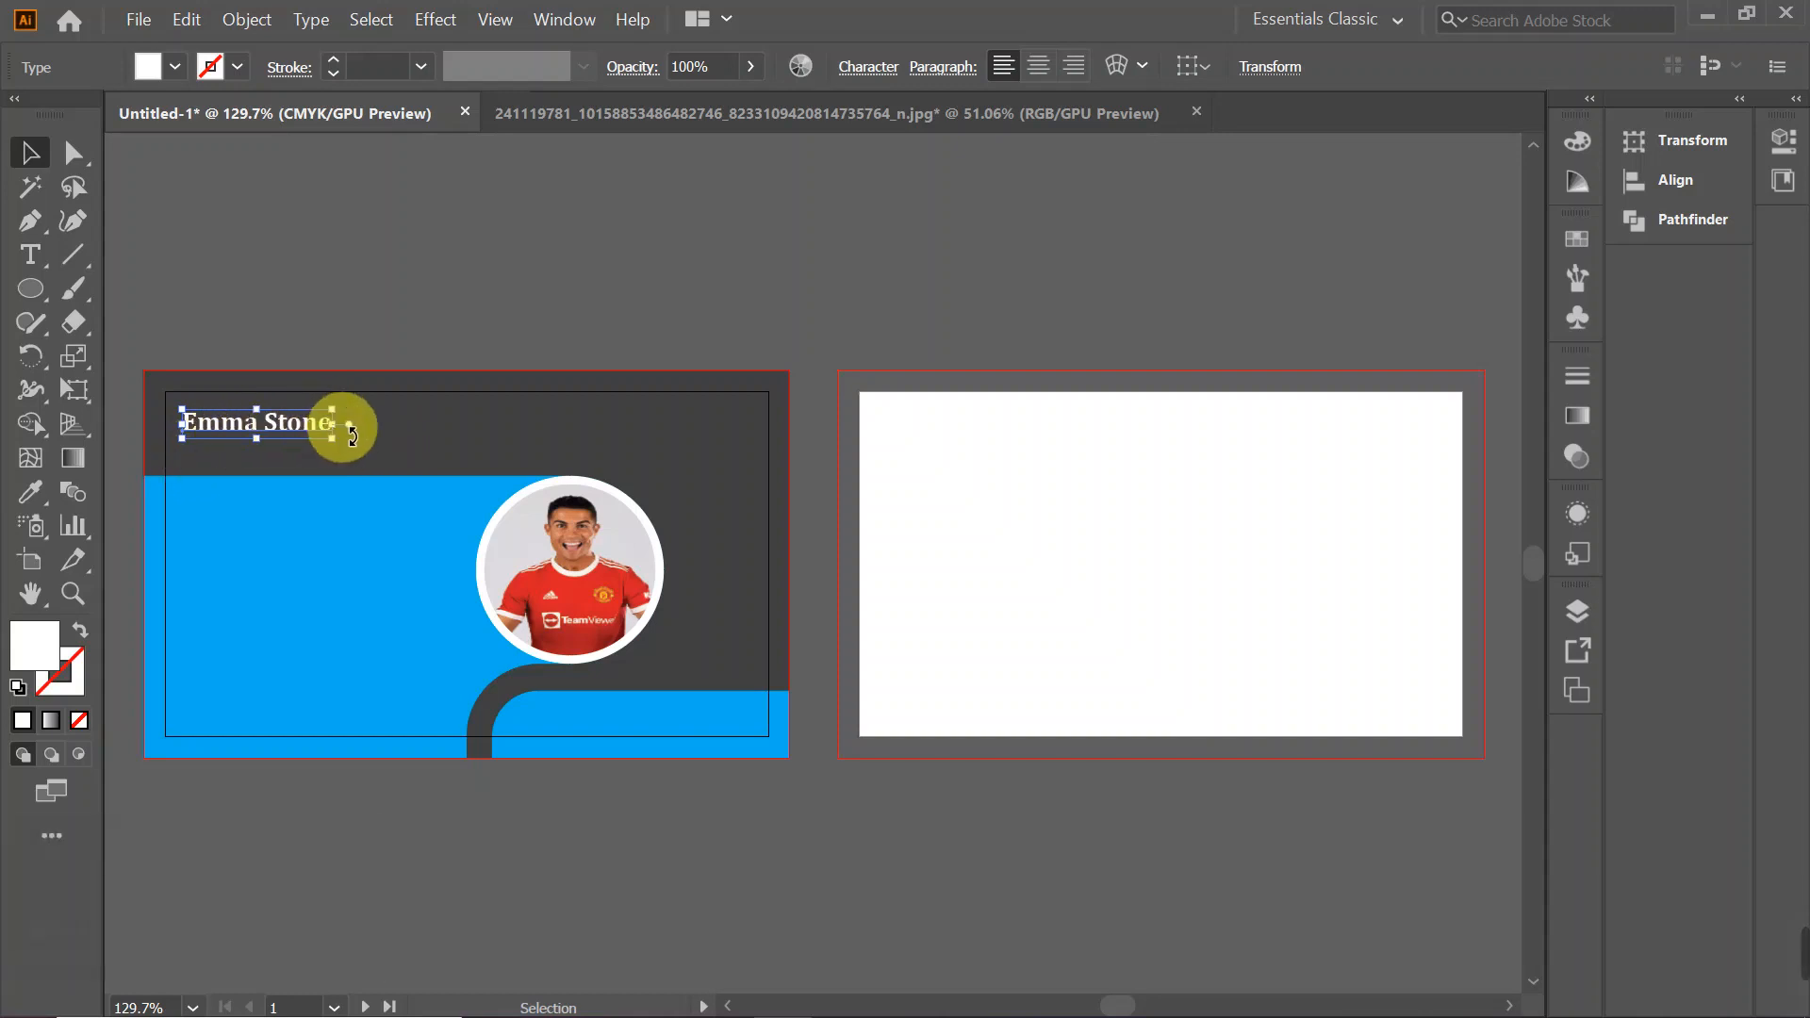
- Add a second point text object directly below the name, roughly lined up with its left edge
{"action": "left_click", "coordinate": [33, 253]}
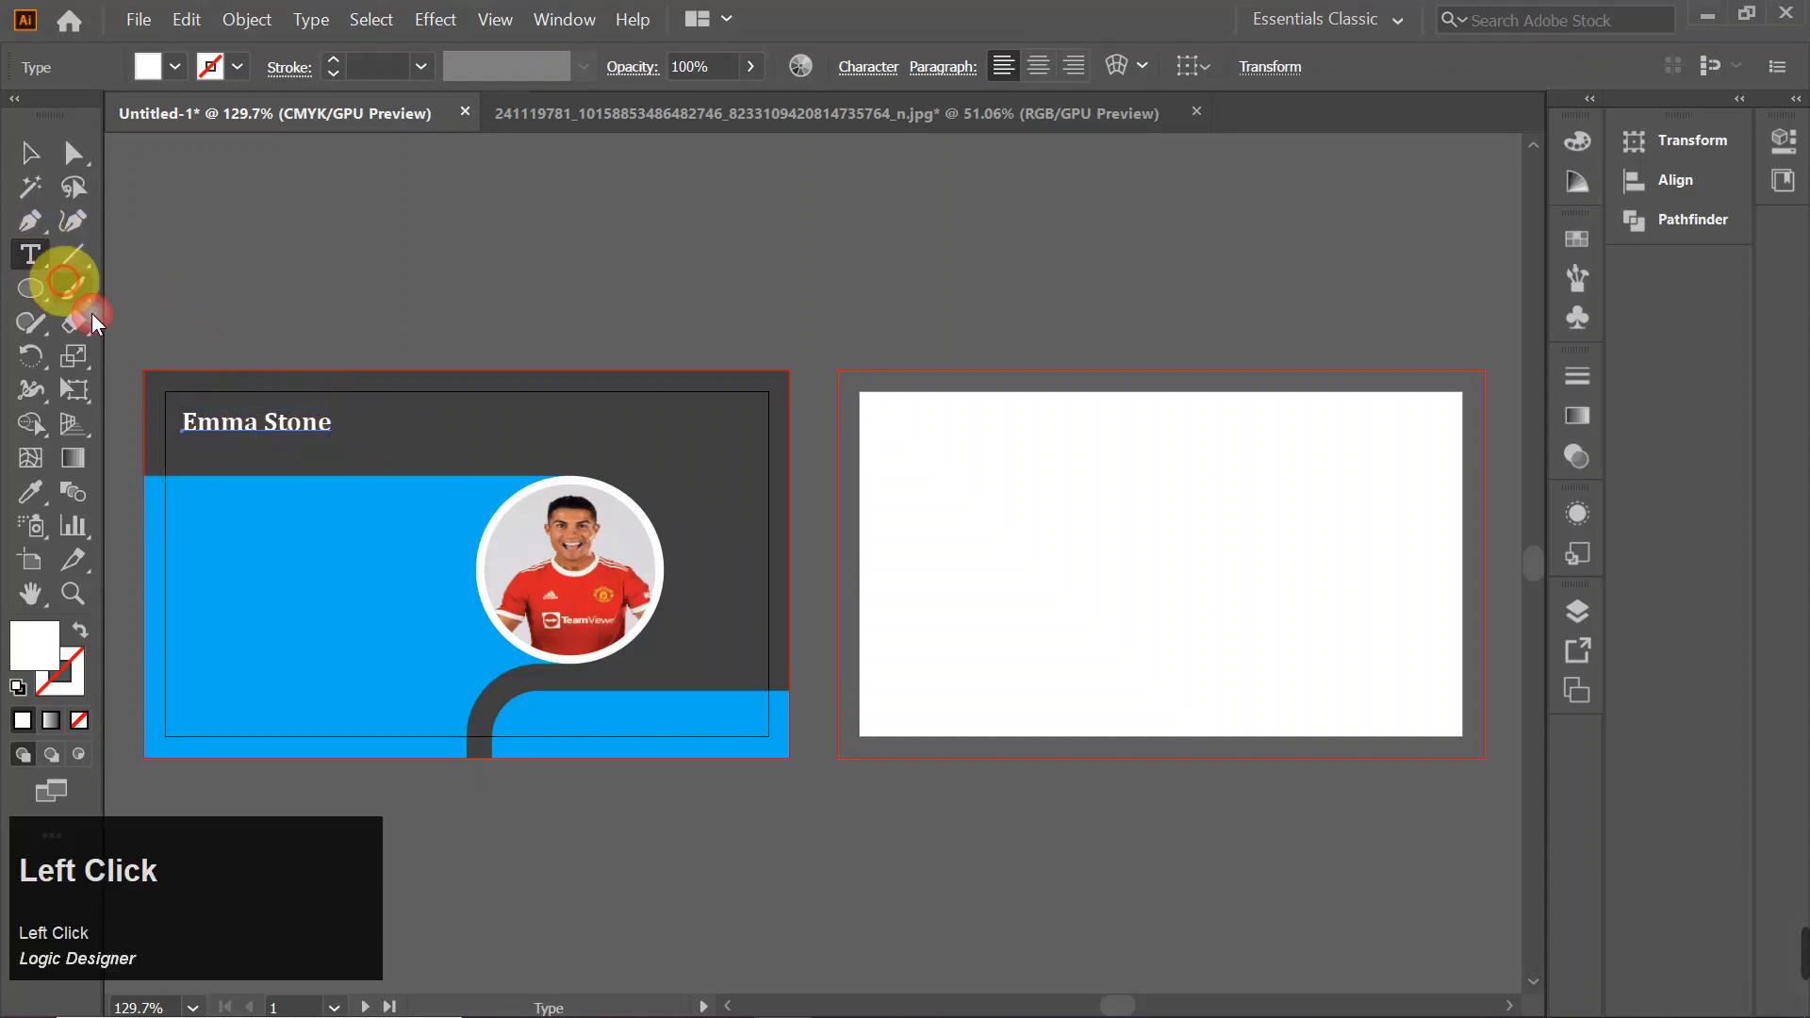
{"action": "left_click", "coordinate": [179, 447]}
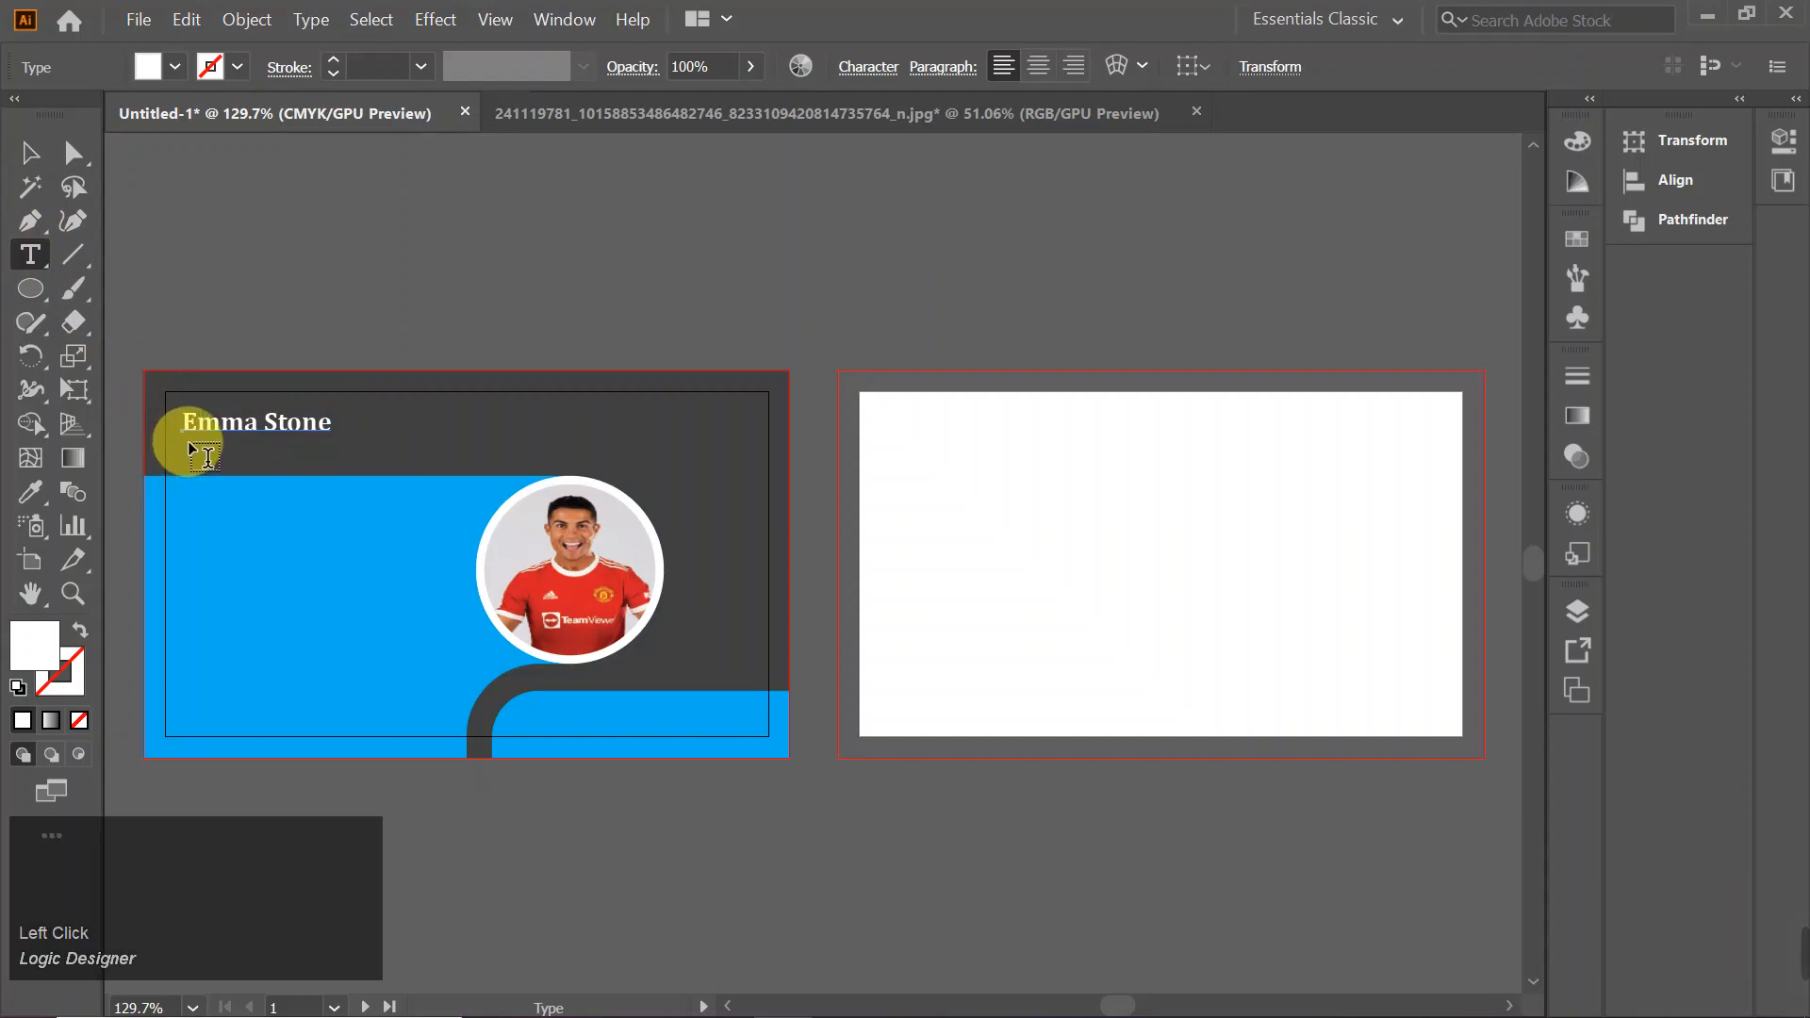
{"action": "left_click", "coordinate": [185, 444]}
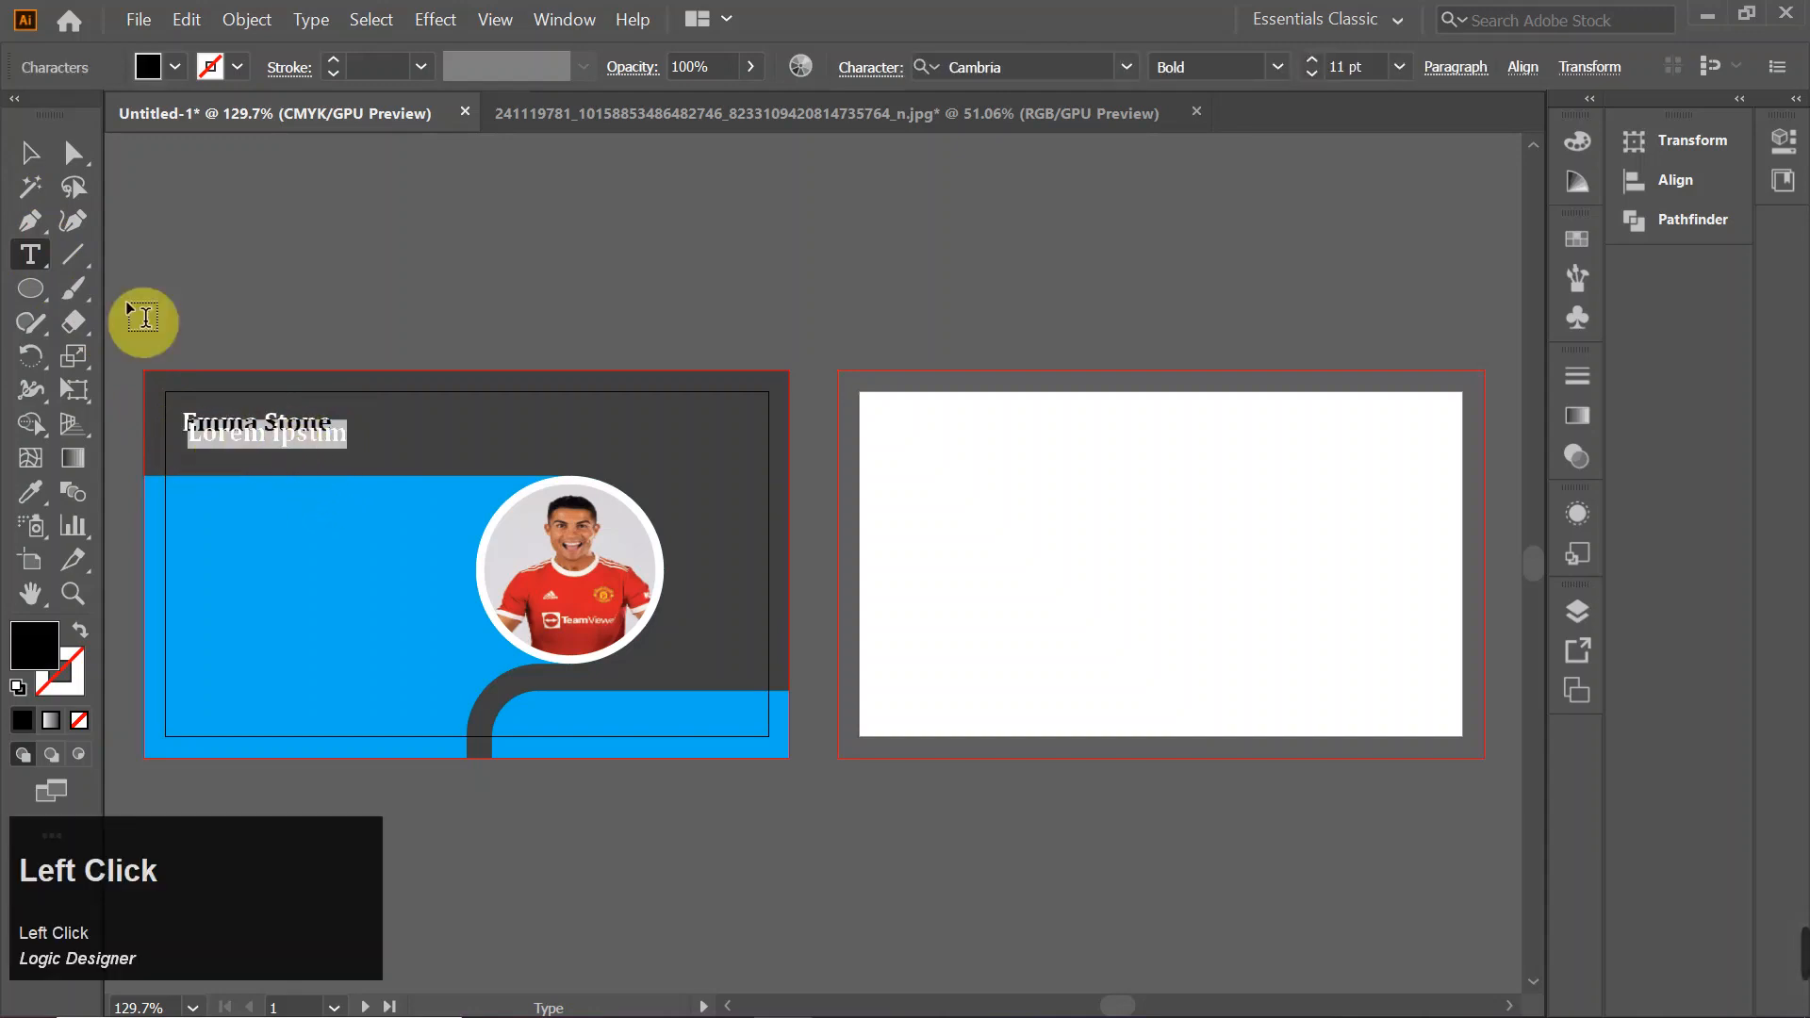
{"action": "left_click", "coordinate": [29, 152]}
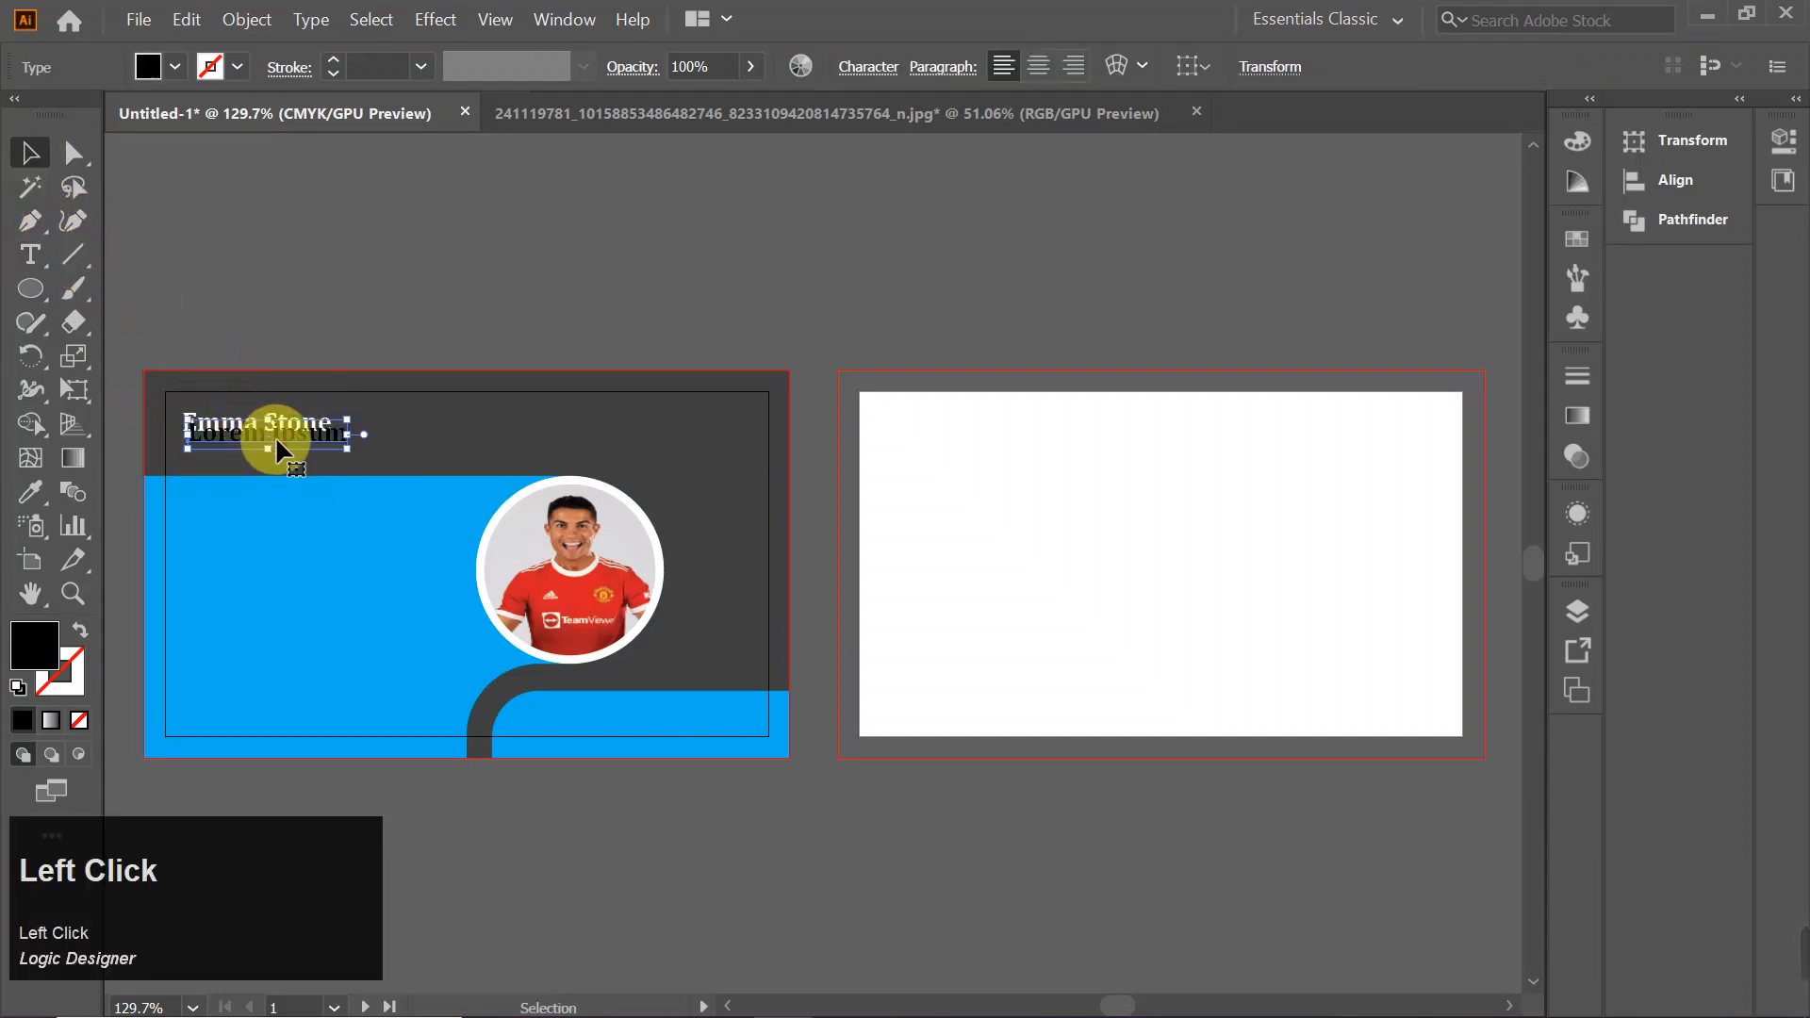
{"action": "left_click_drag", "start_coordinate": [293, 435], "coordinate": [283, 453]}
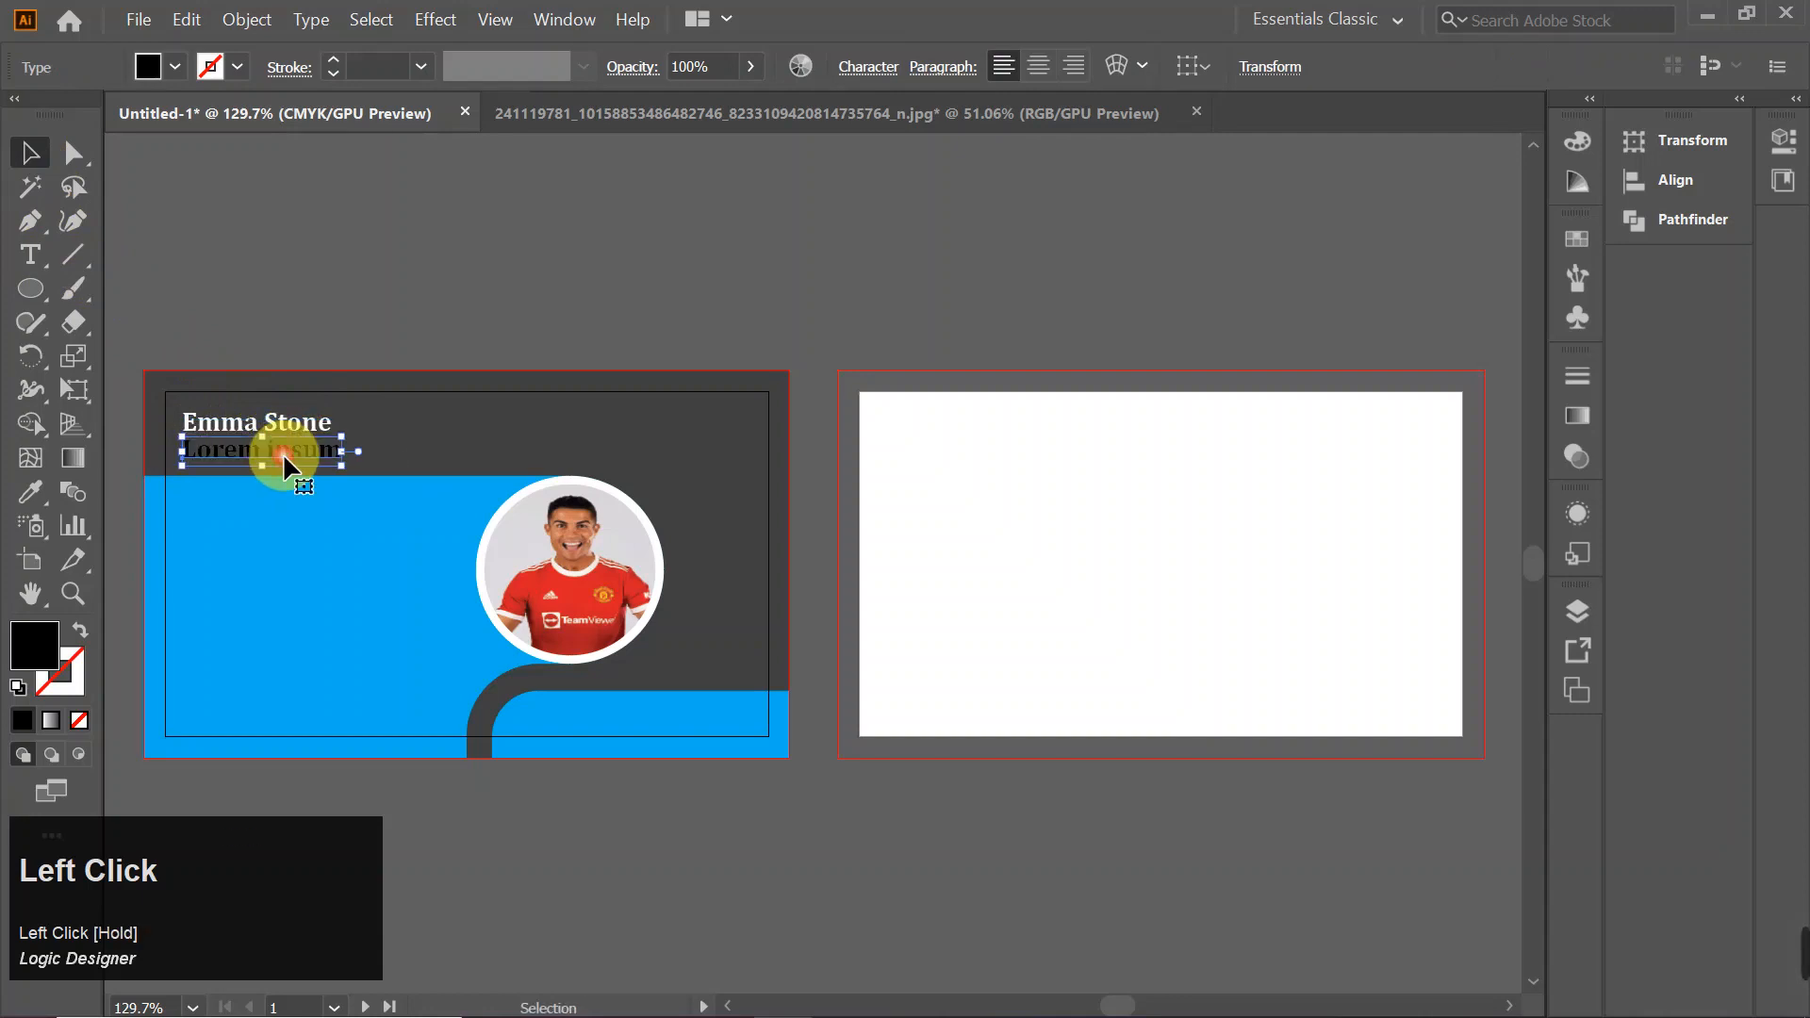
- Replace the placeholder text below the name with "Graphic Designer" in Cambria Regular at 8 pt
{"action": "double_click", "coordinate": [334, 445]}
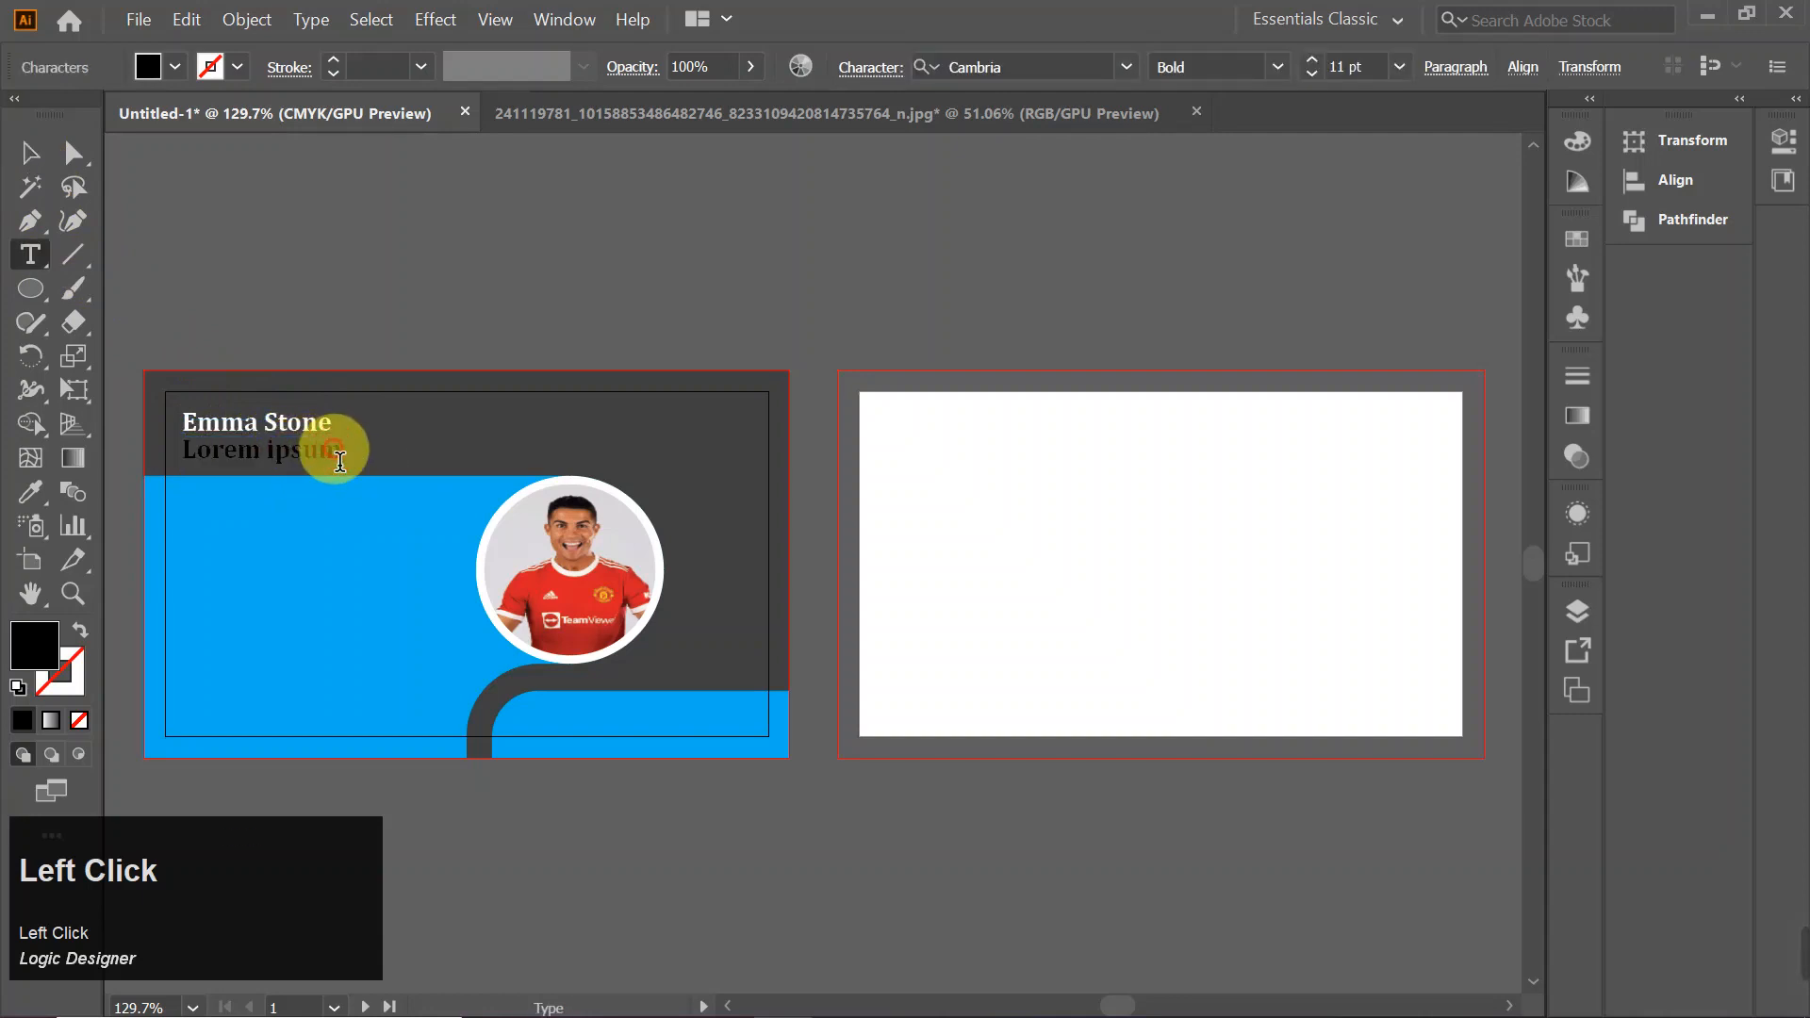
{"action": "left_click_drag", "start_coordinate": [347, 467], "coordinate": [179, 451]}
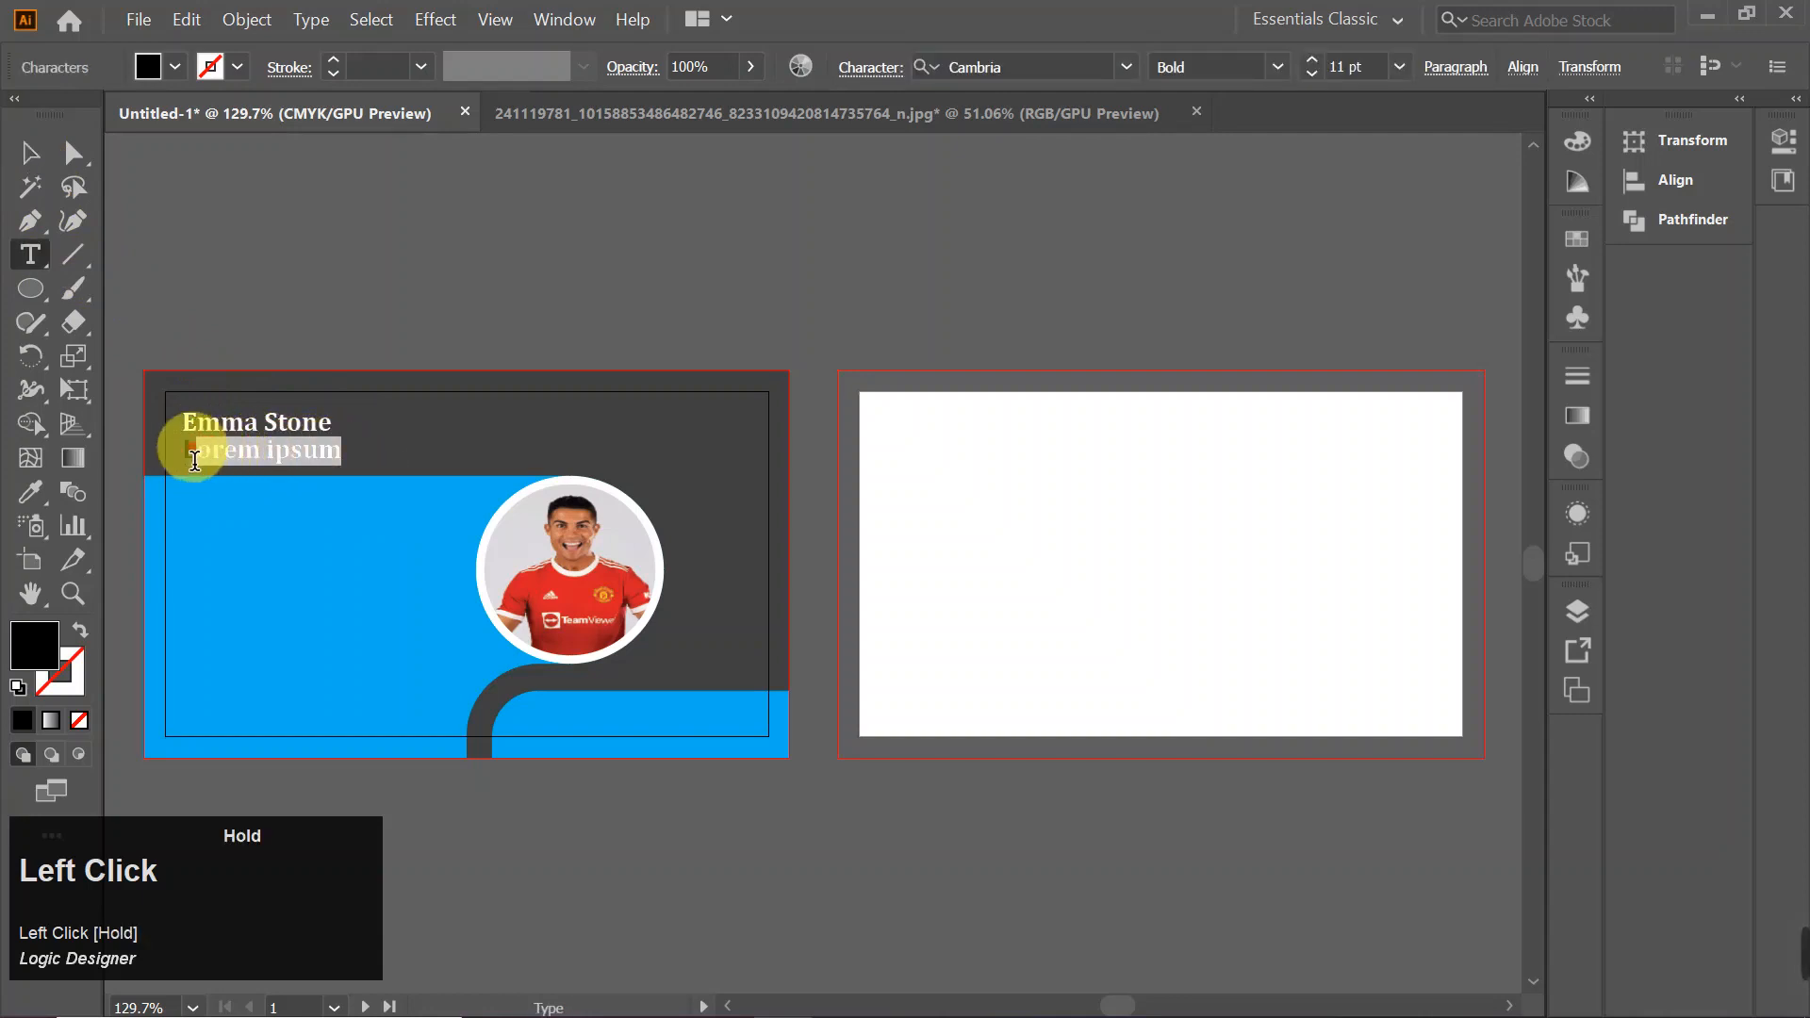
{"action": "key", "text": "BackSpace"}
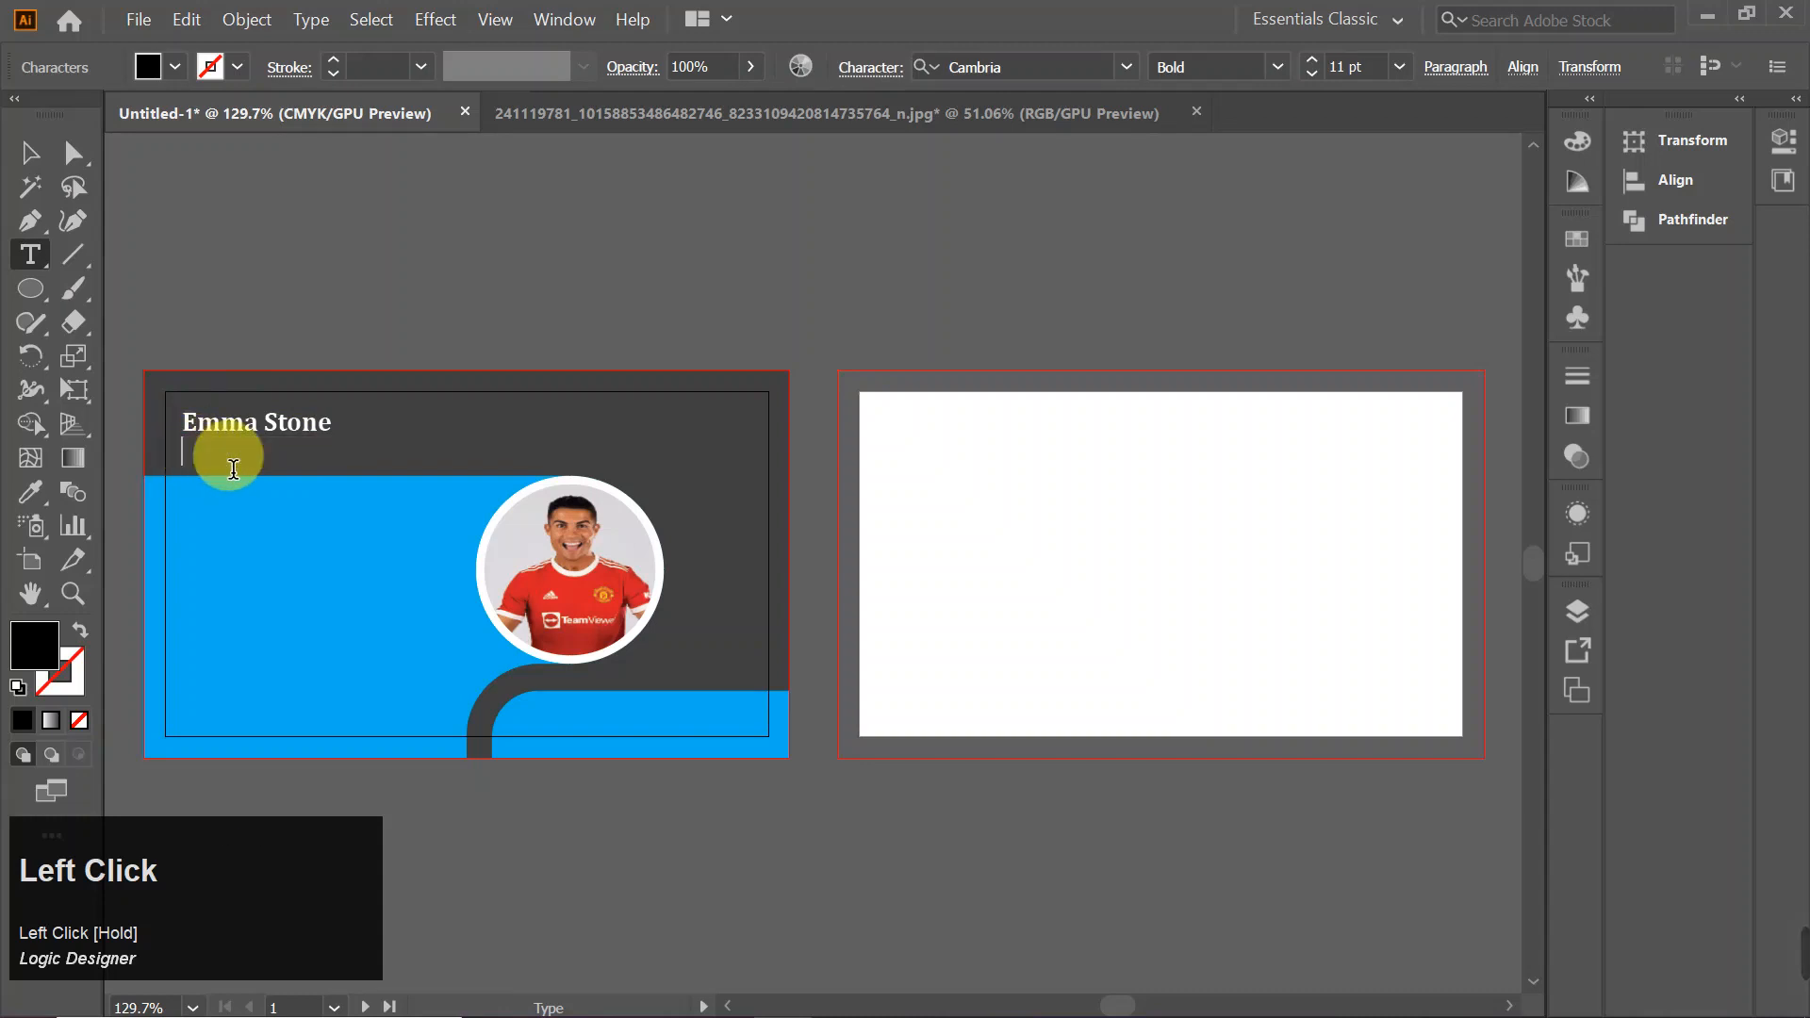
{"action": "left_click", "coordinate": [1399, 67]}
{"action": "left_click", "coordinate": [1424, 207]}
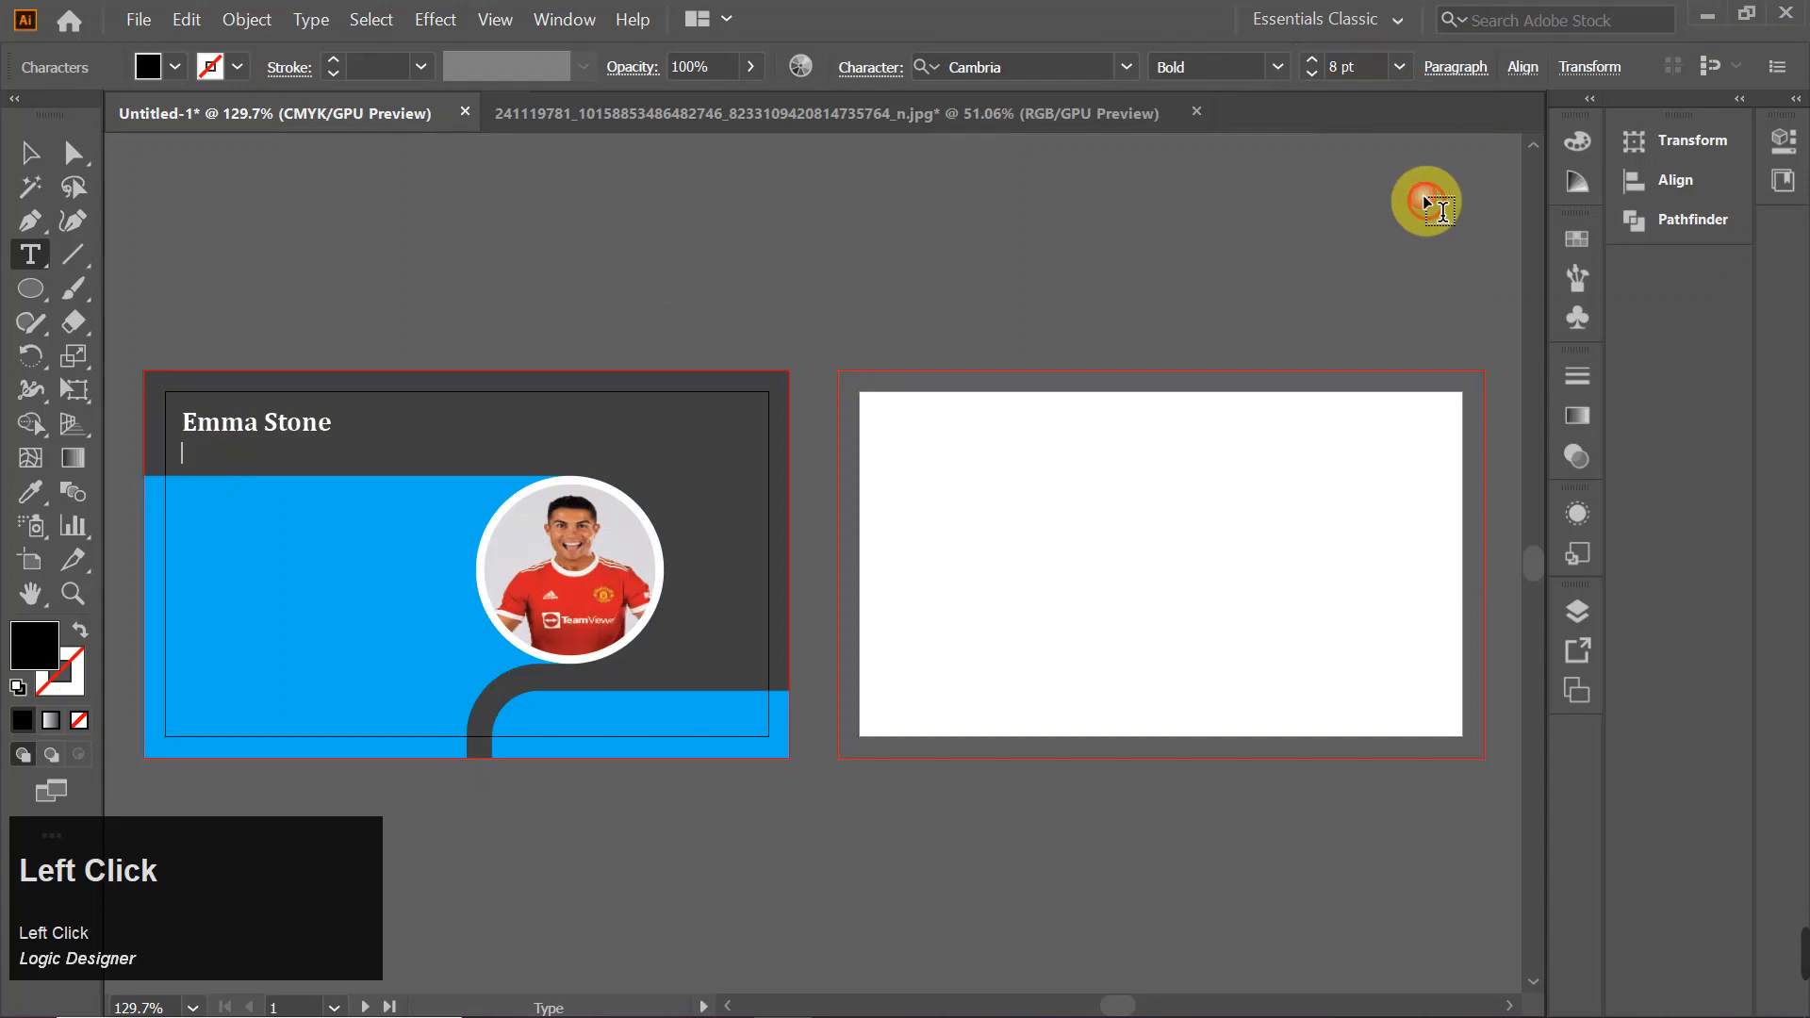
{"action": "left_click", "coordinate": [1278, 66]}
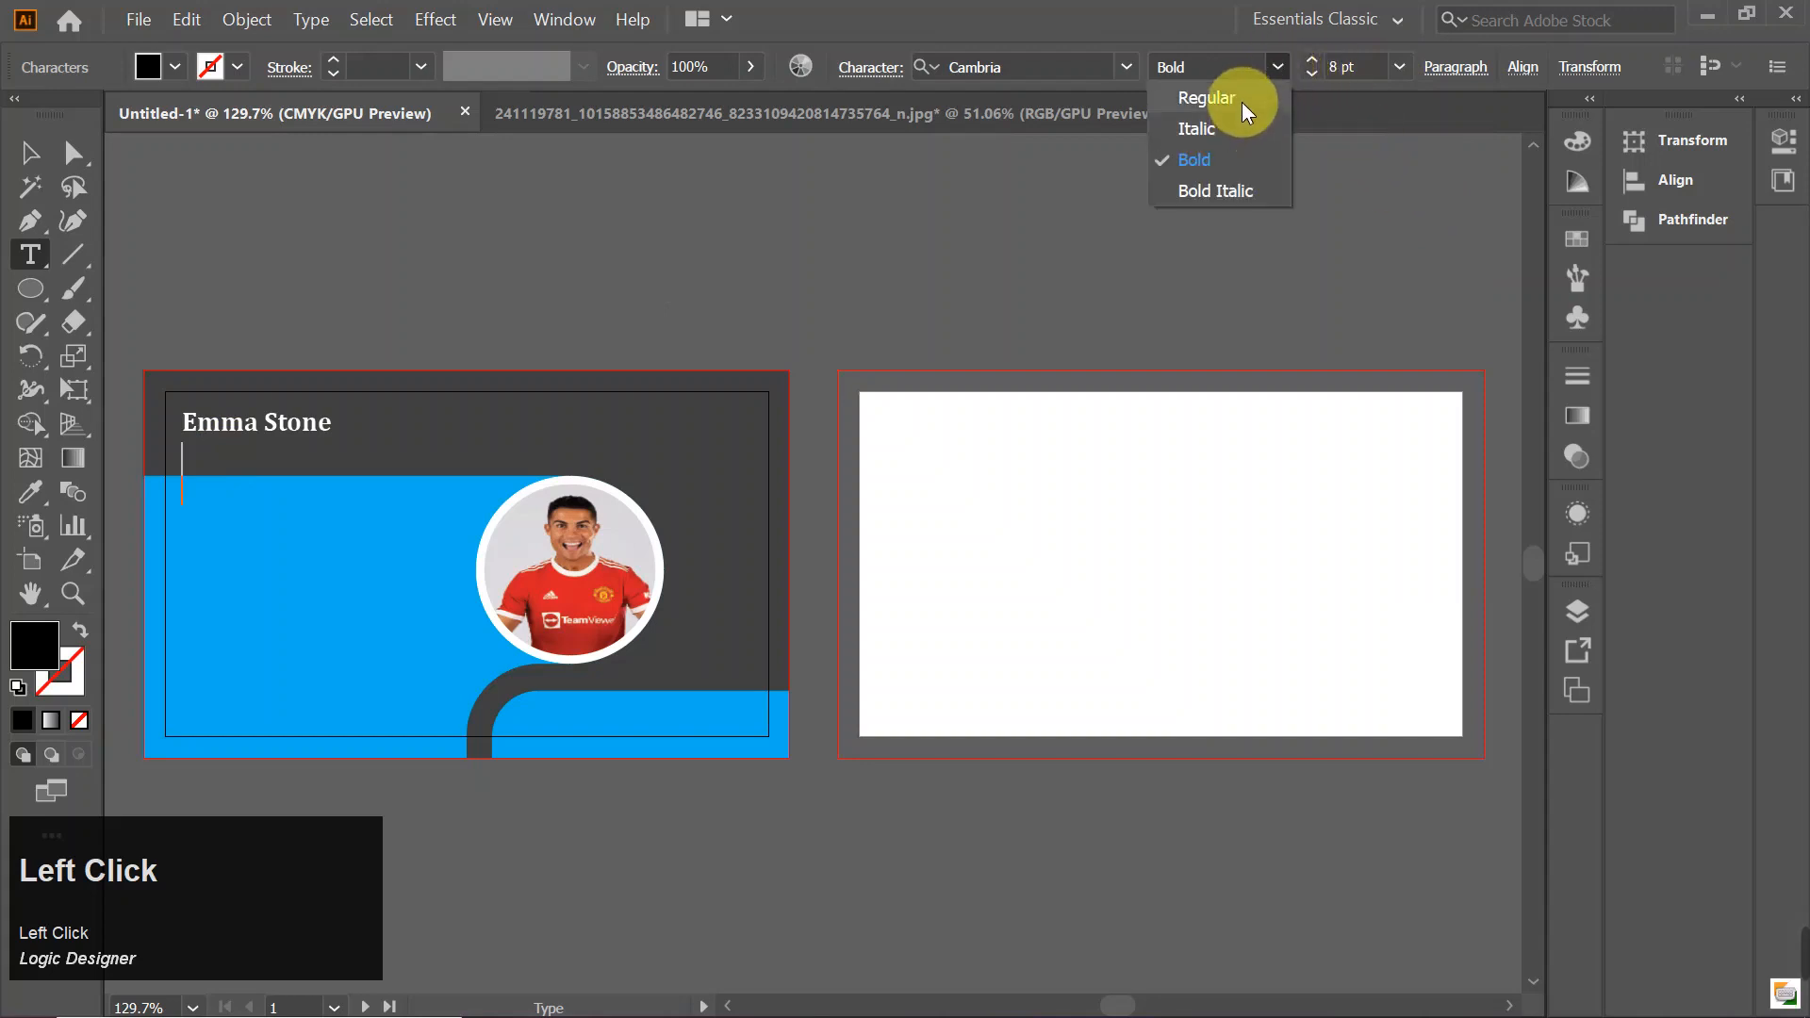
{"action": "left_click", "coordinate": [1241, 102]}
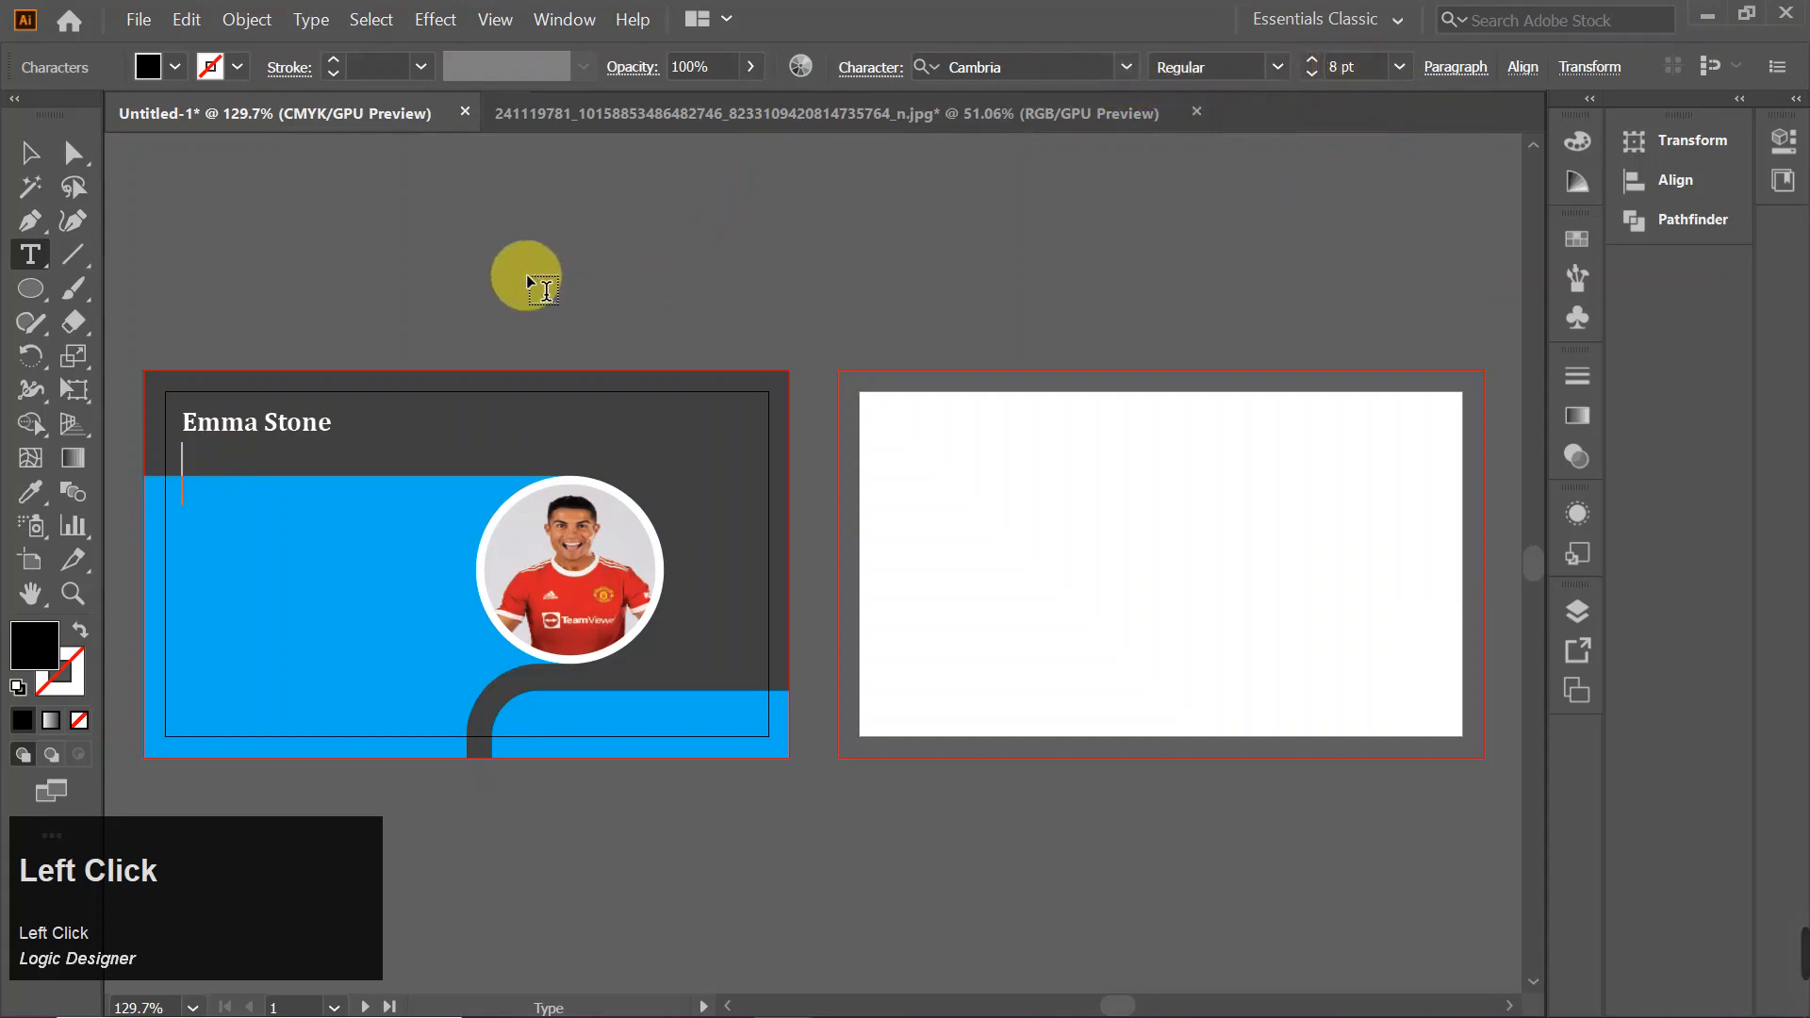
{"action": "type", "text": "G"}
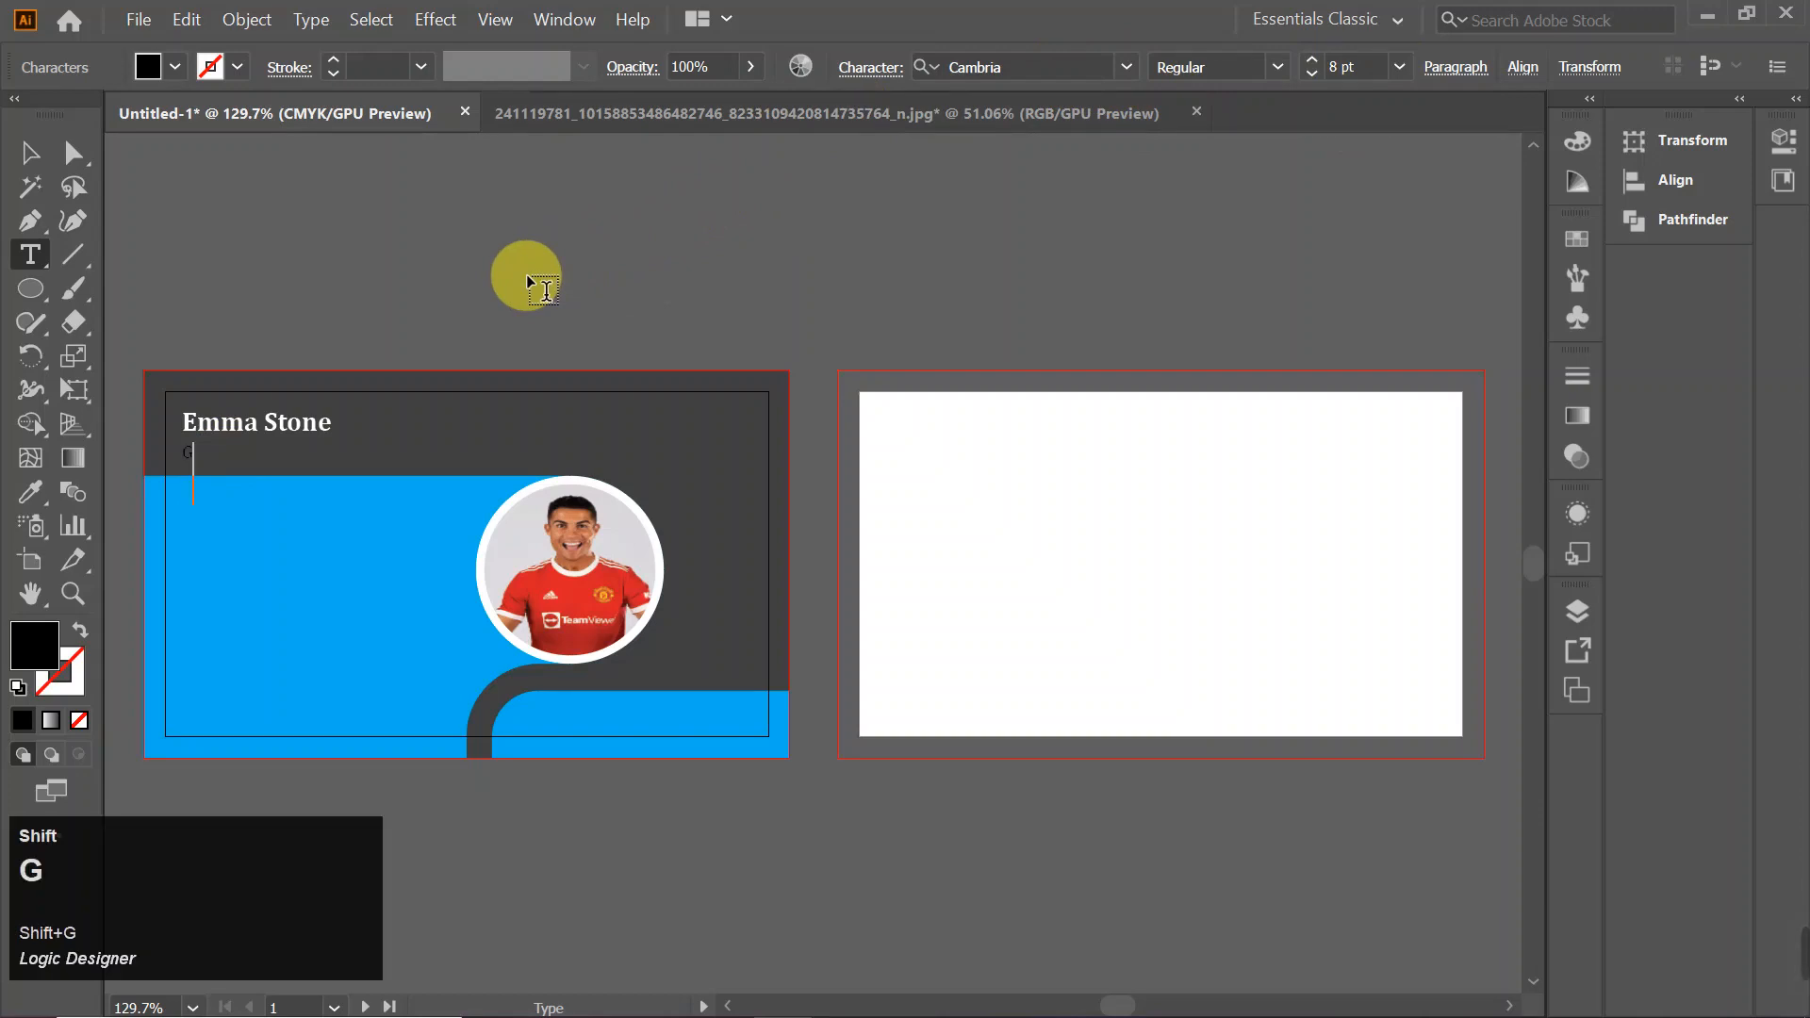
{"action": "type", "text": "ra"}
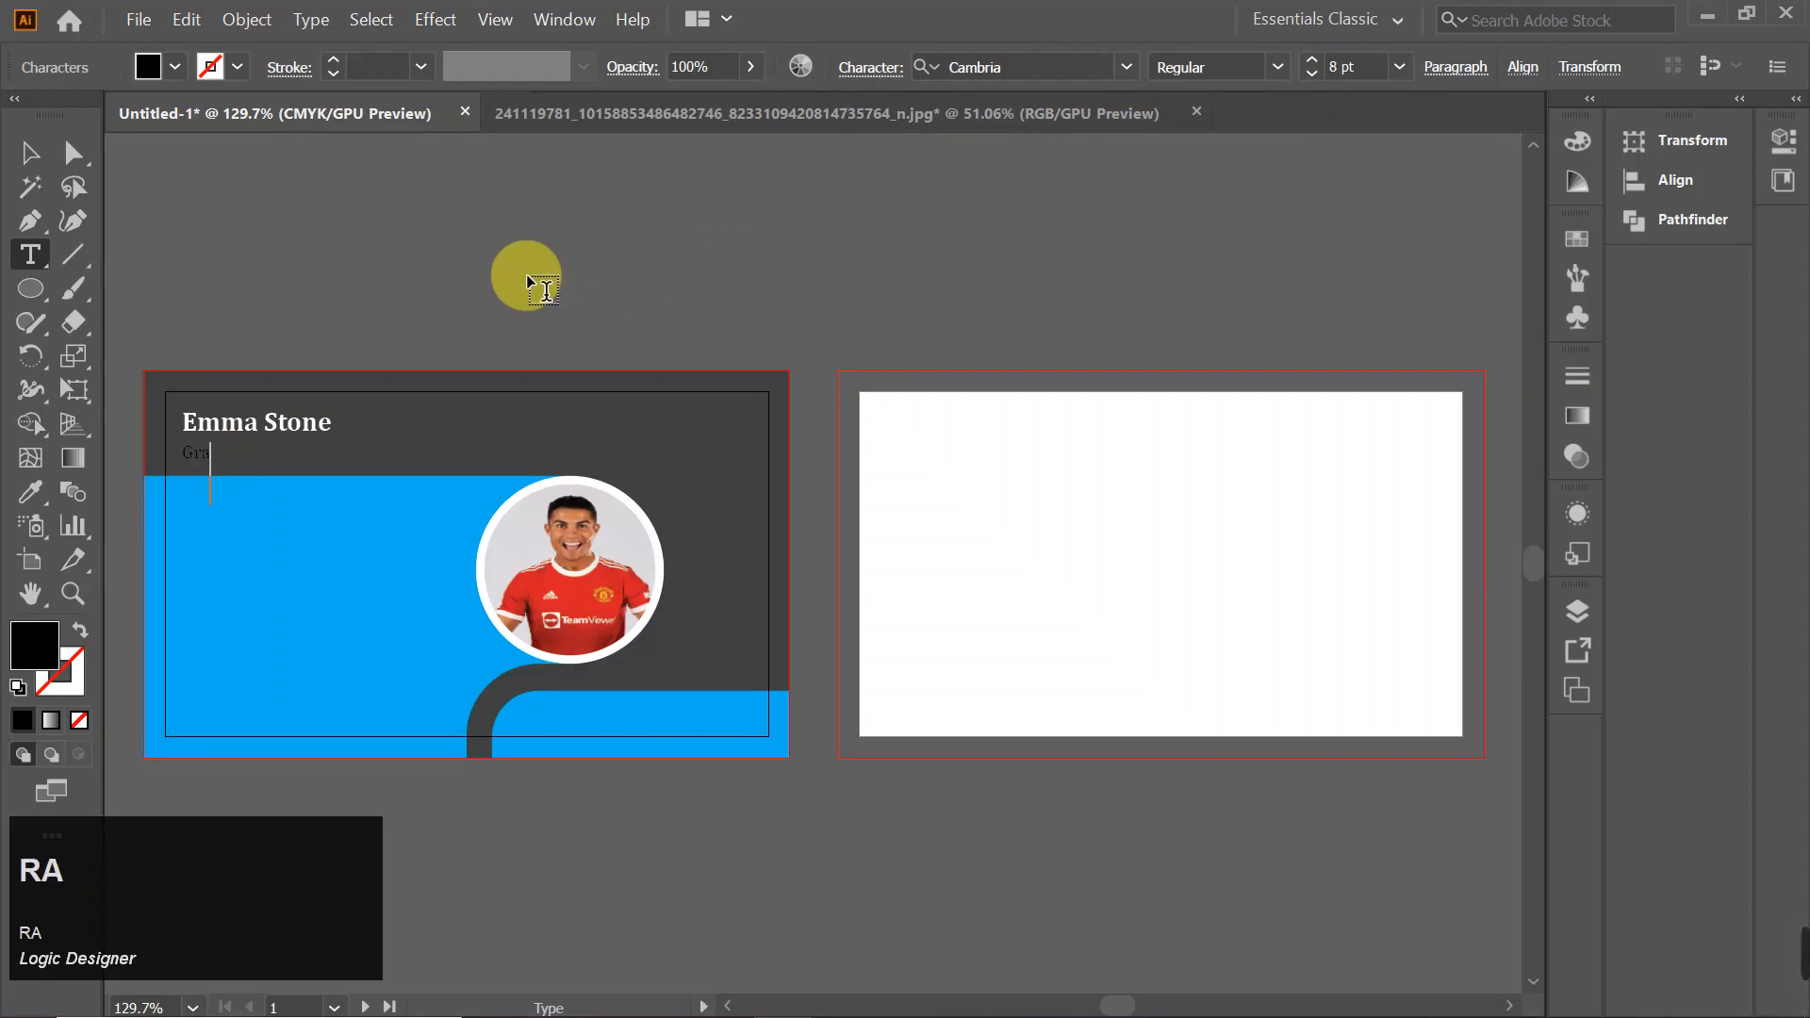
{"action": "type", "text": "phic "}
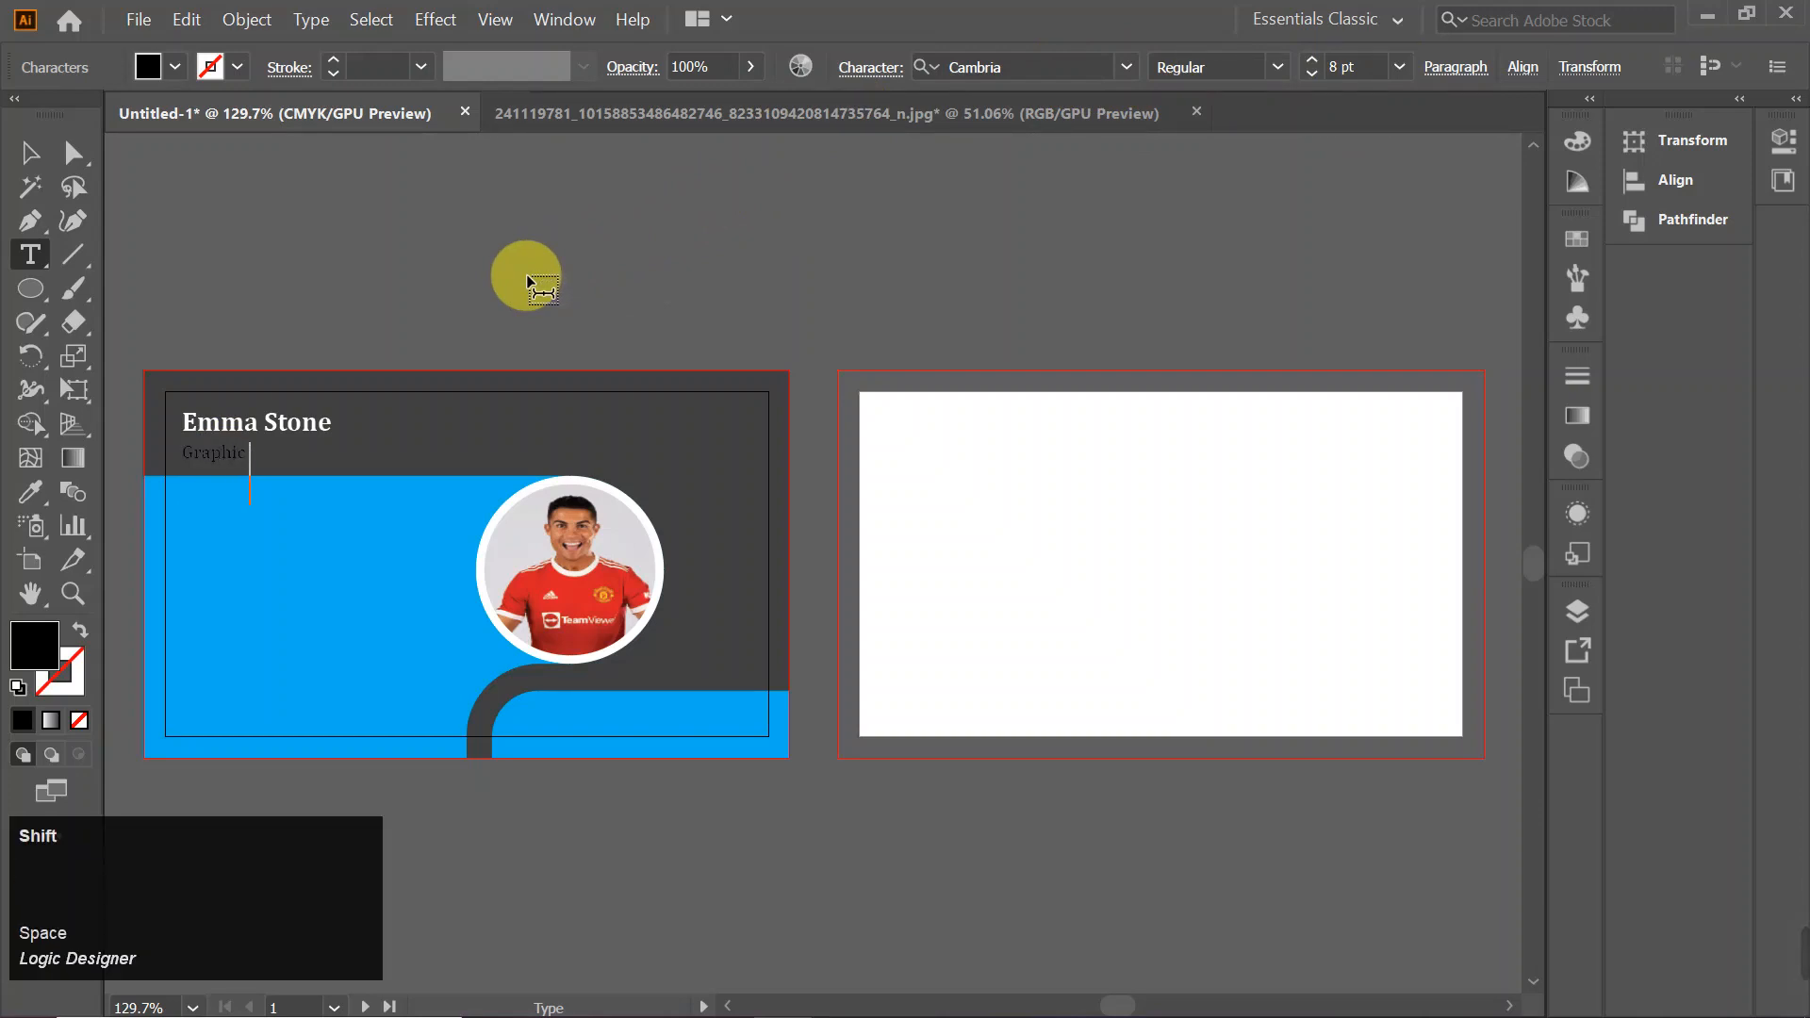
{"action": "type", "text": "Desi"}
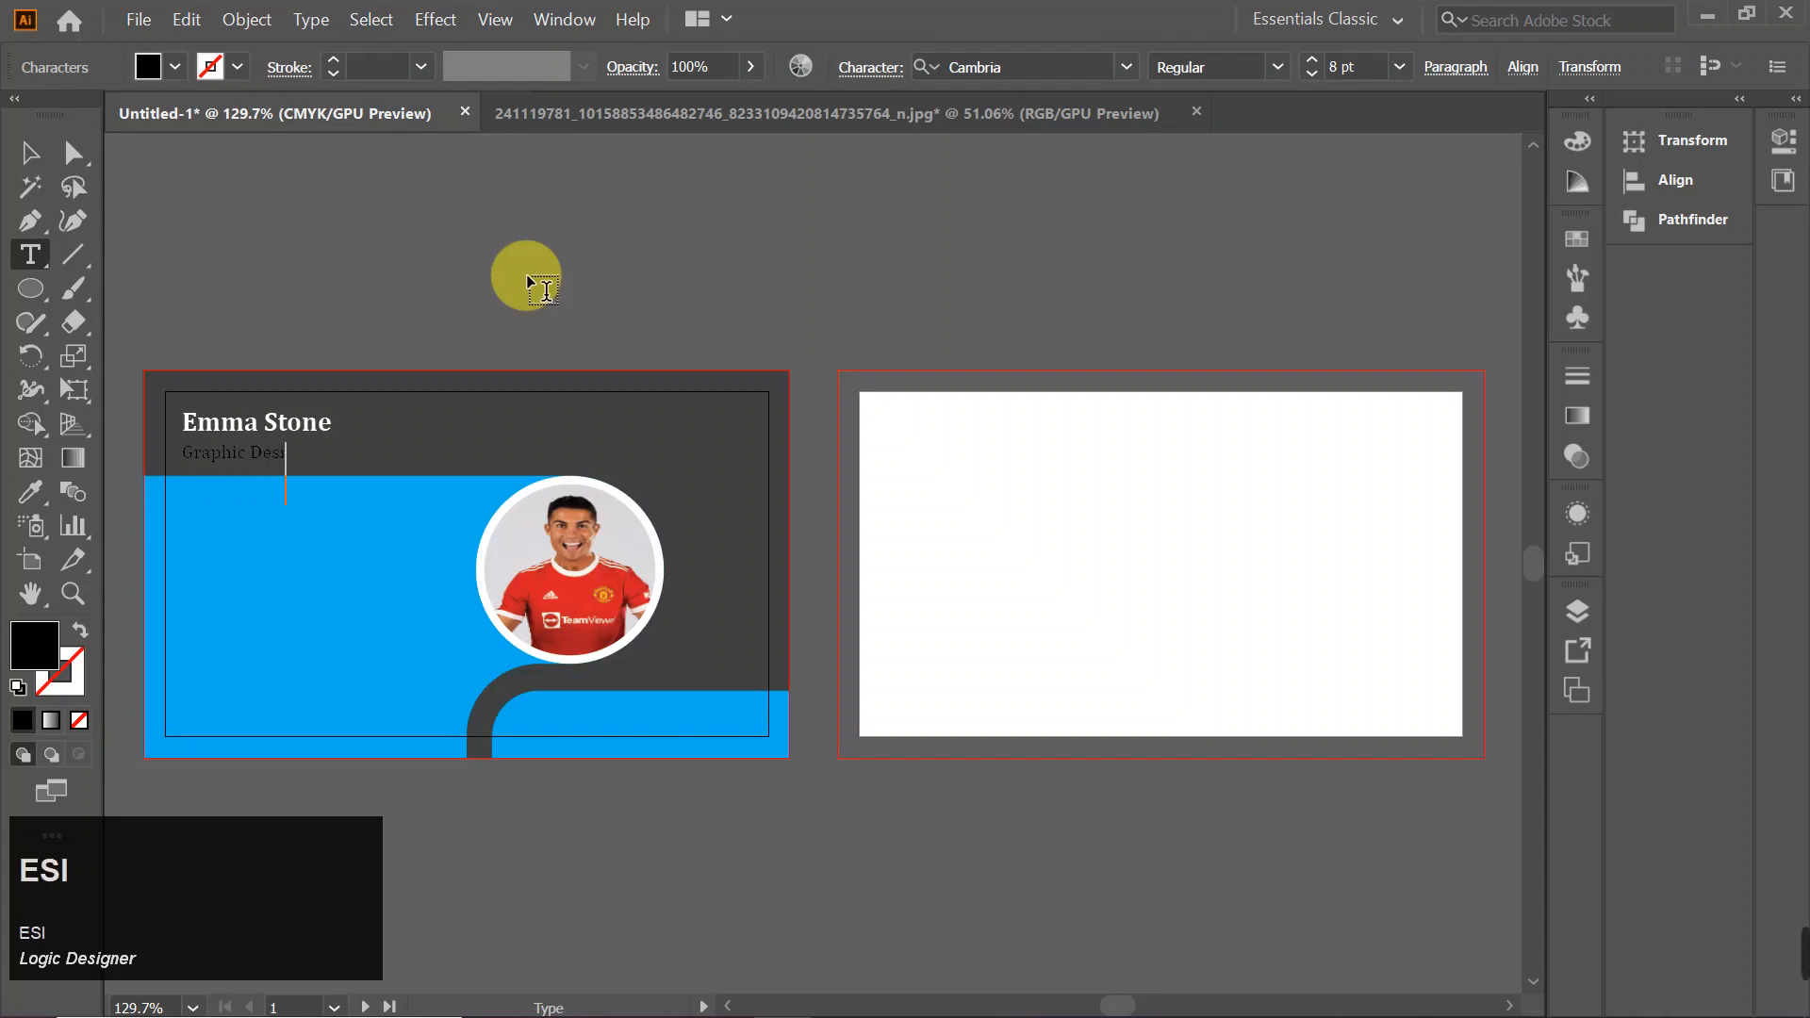
{"action": "type", "text": "gner"}
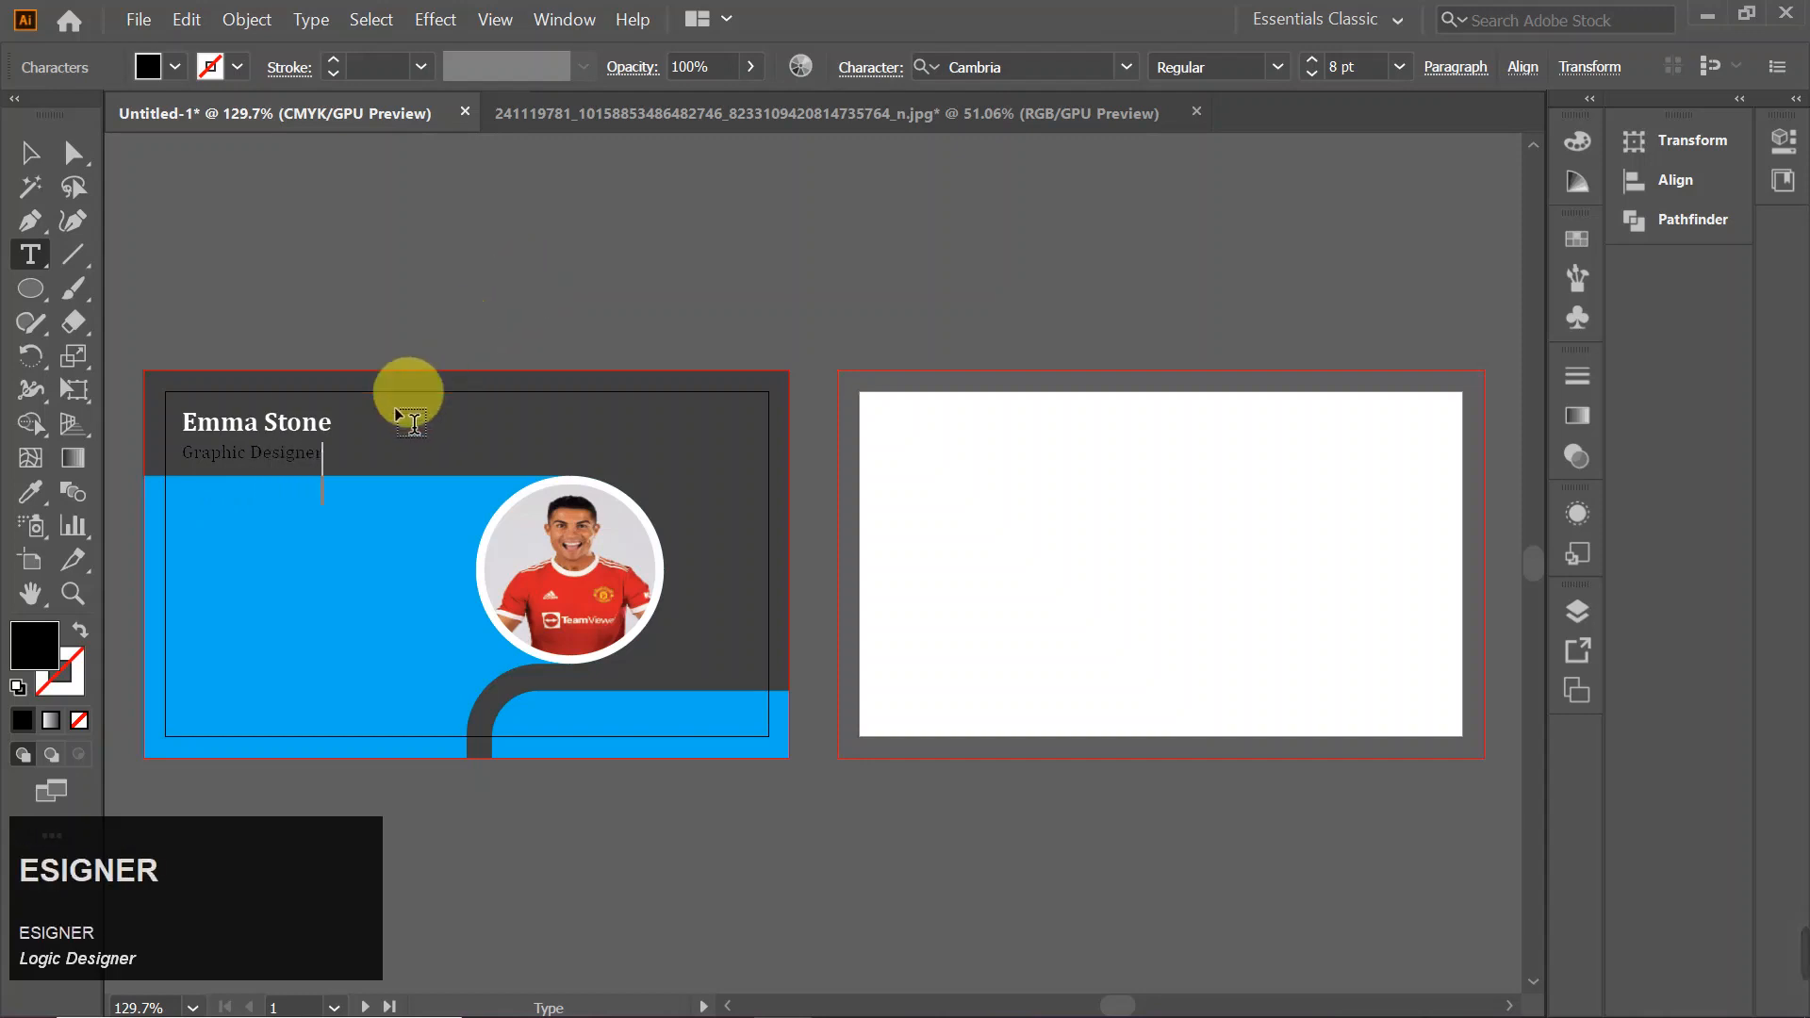
- Fill the "Graphic Designer" text with white (FFFFFF)
{"action": "left_click_drag", "start_coordinate": [325, 453], "coordinate": [302, 491]}
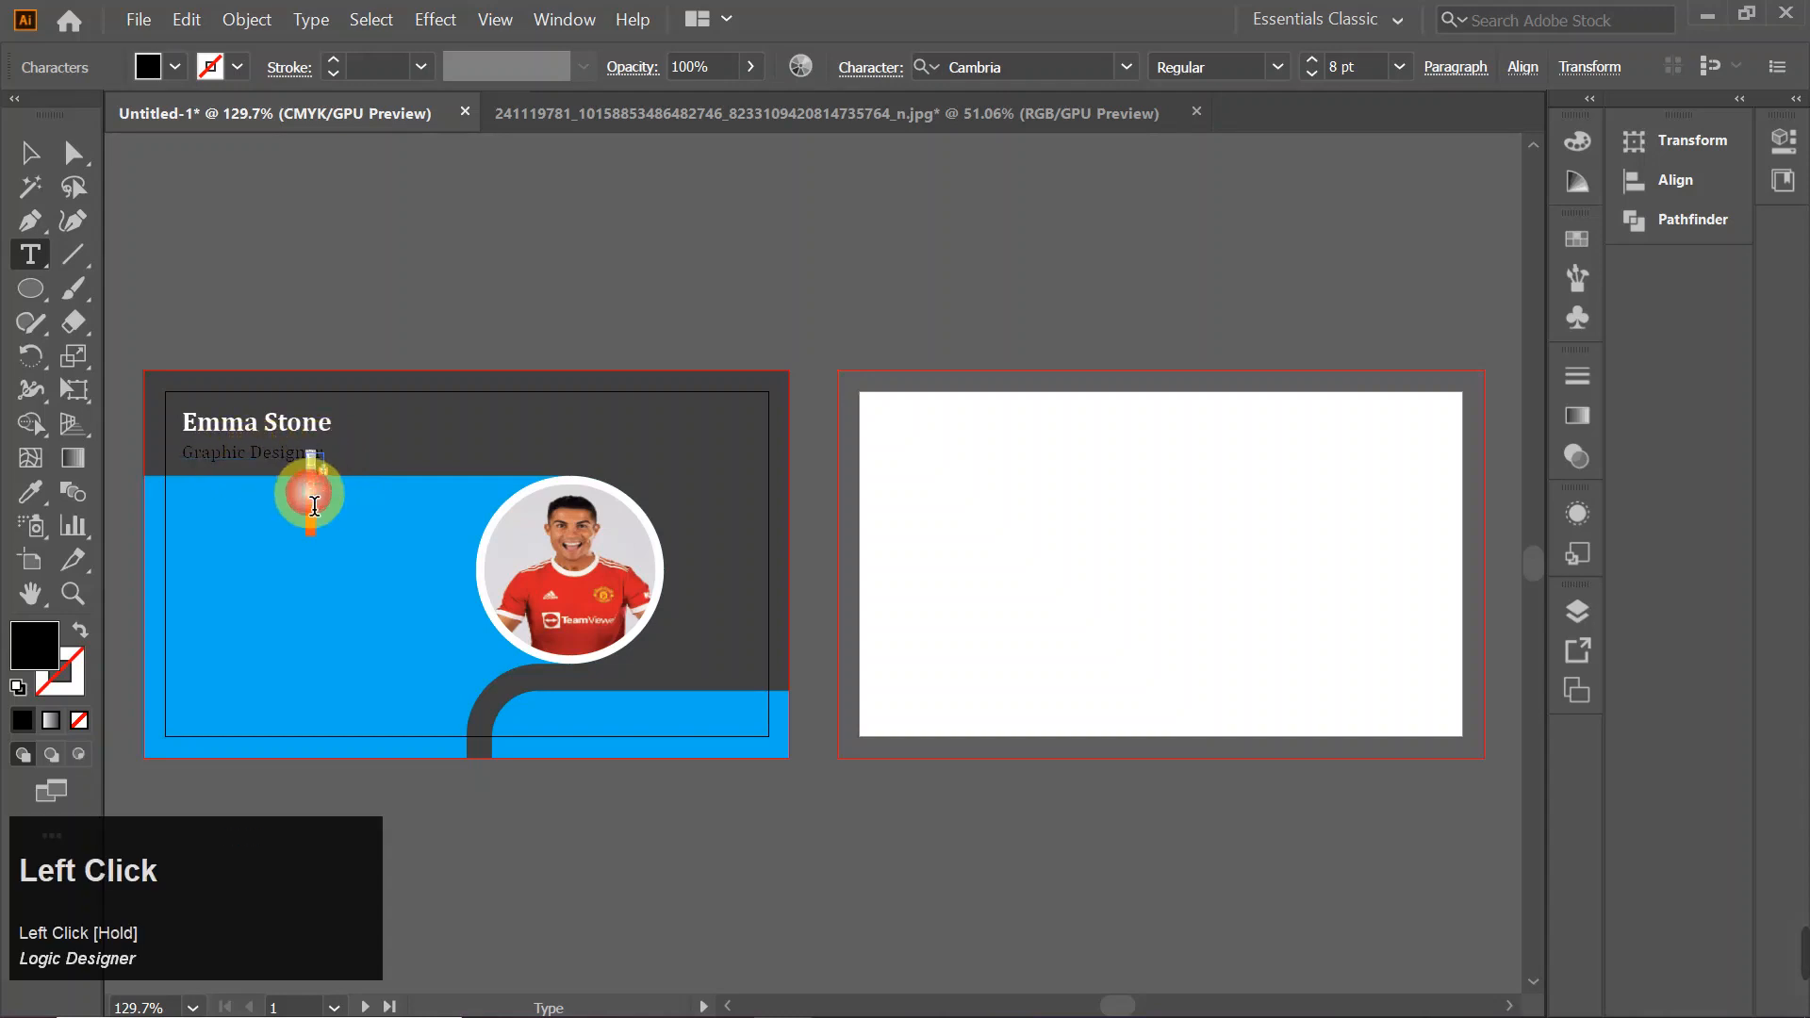
{"action": "key", "text": "ctrl+z"}
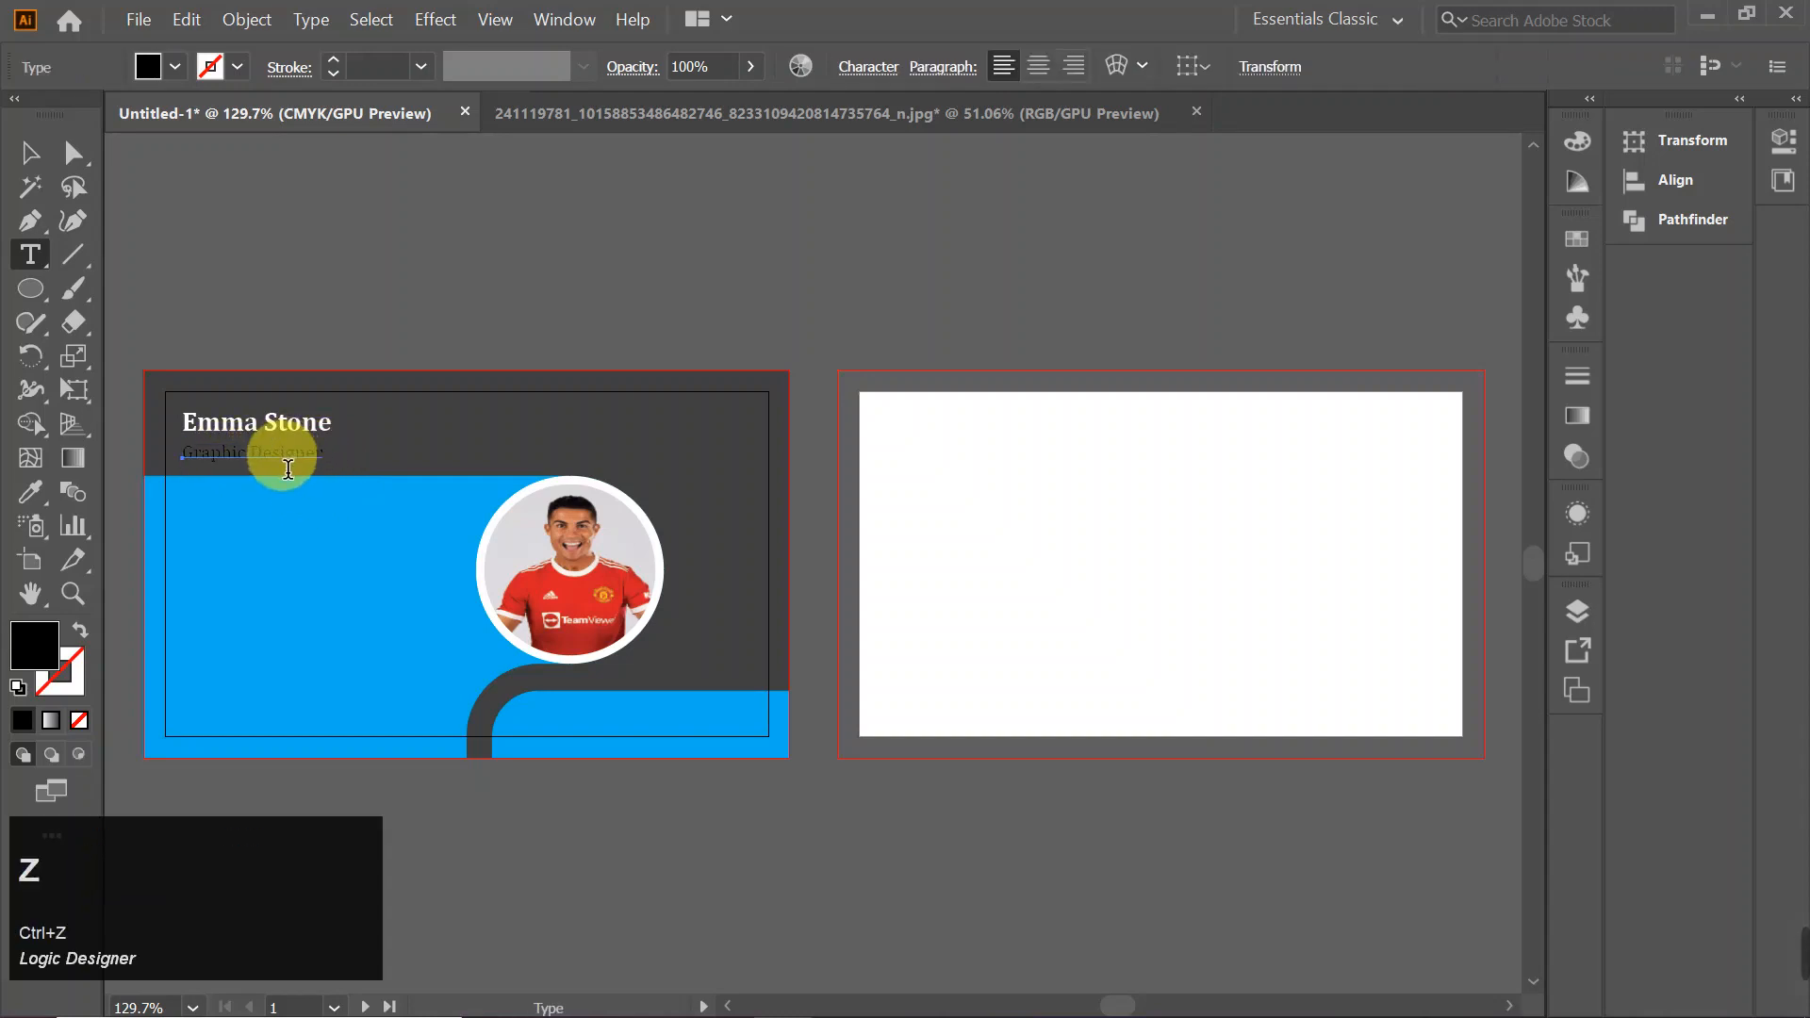
{"action": "double_click", "coordinate": [288, 469]}
{"action": "left_click", "coordinate": [242, 469], "text": "shift"}
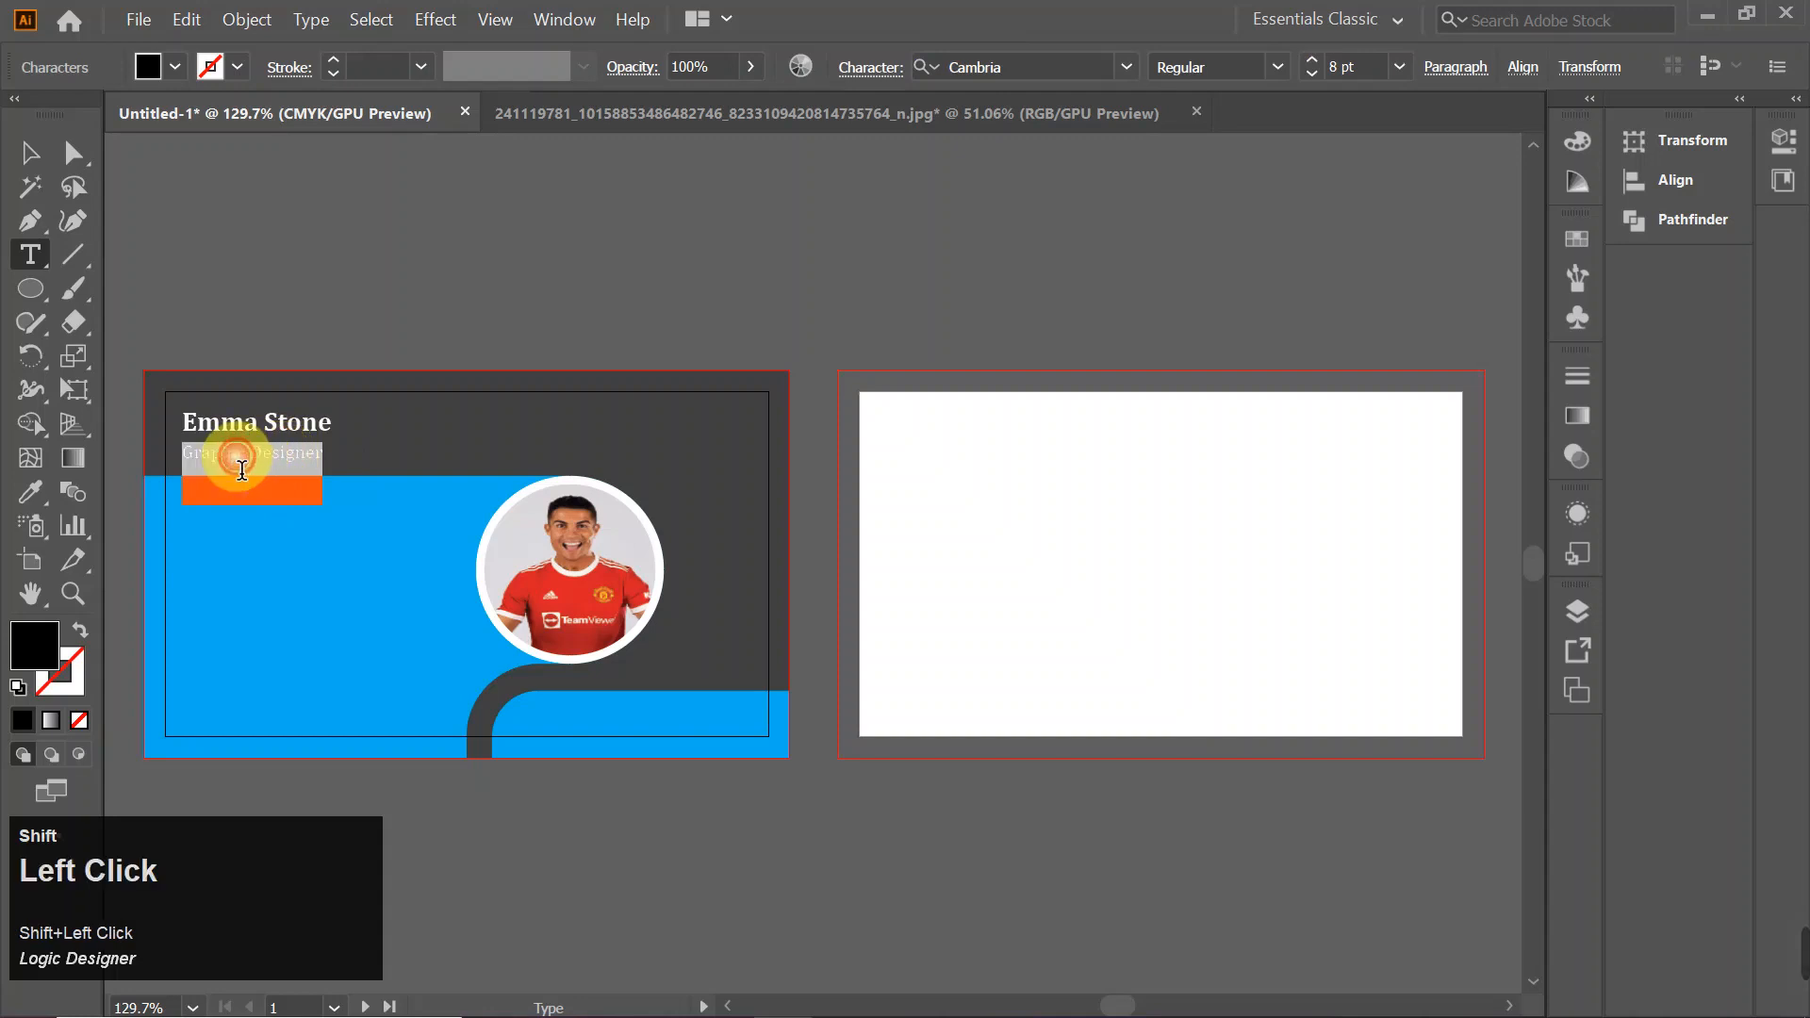
{"action": "double_click", "coordinate": [34, 650]}
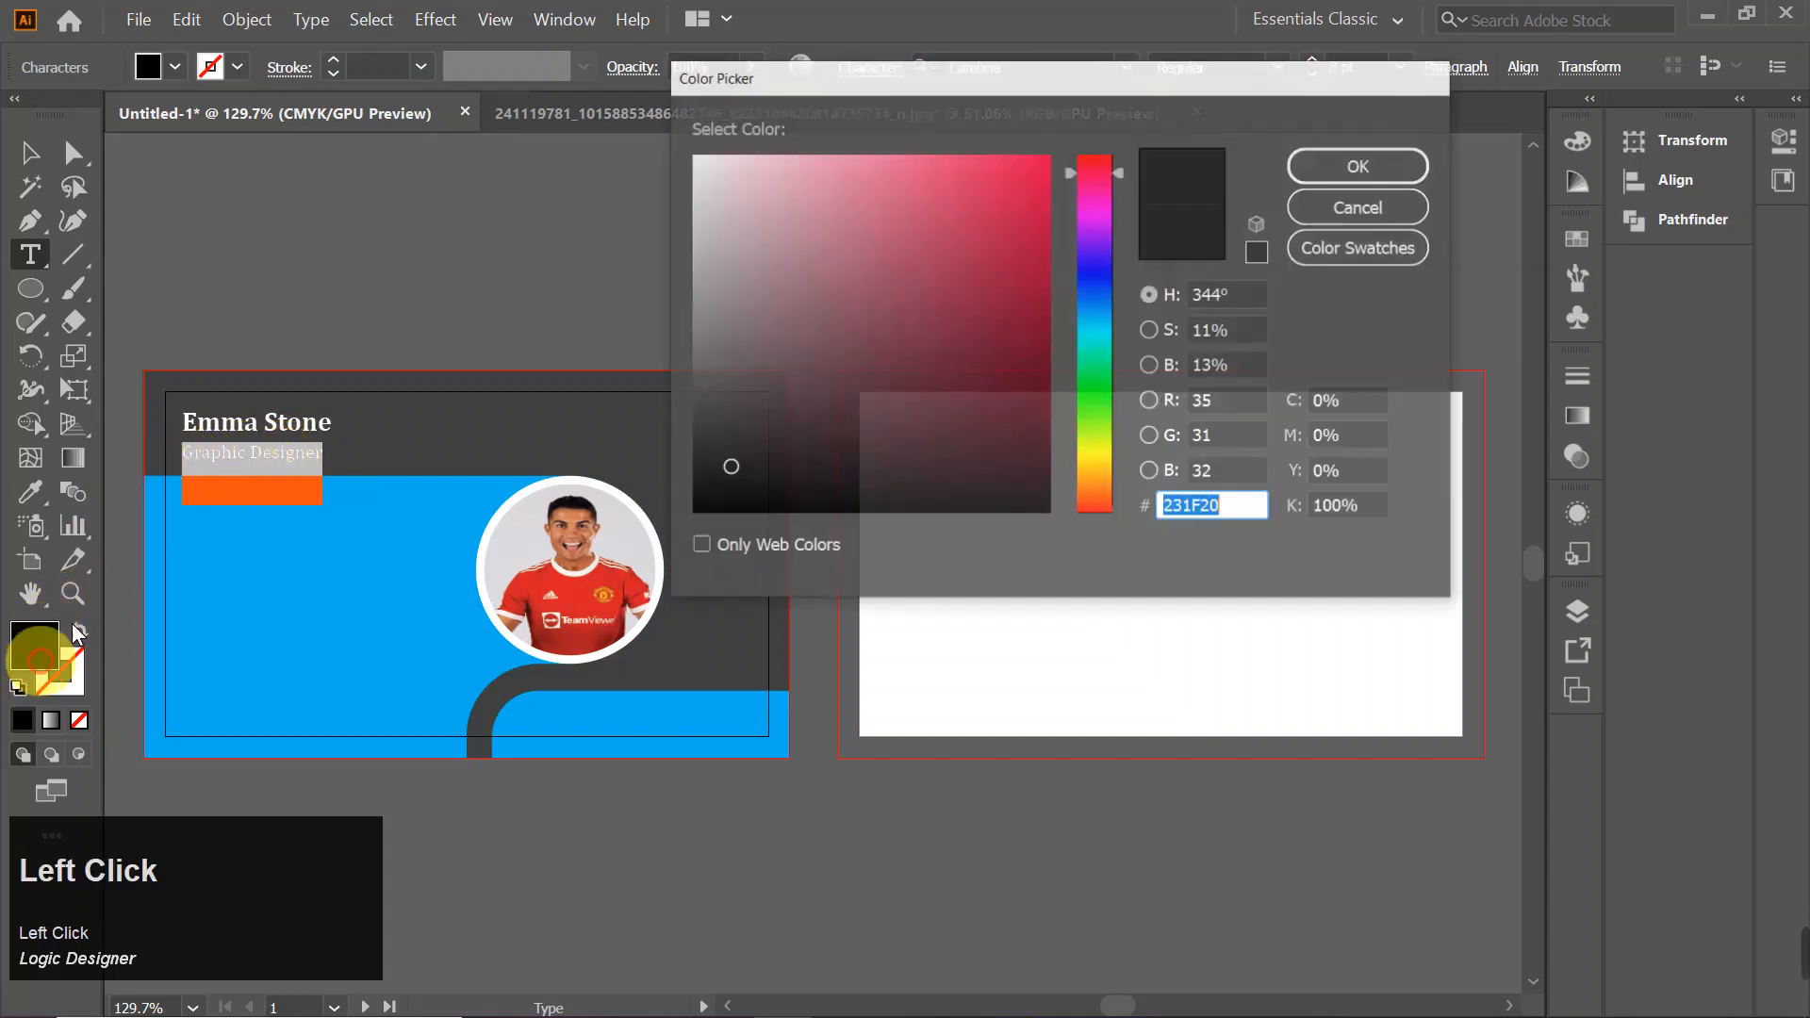
{"action": "left_click_drag", "start_coordinate": [861, 214], "coordinate": [673, 143]}
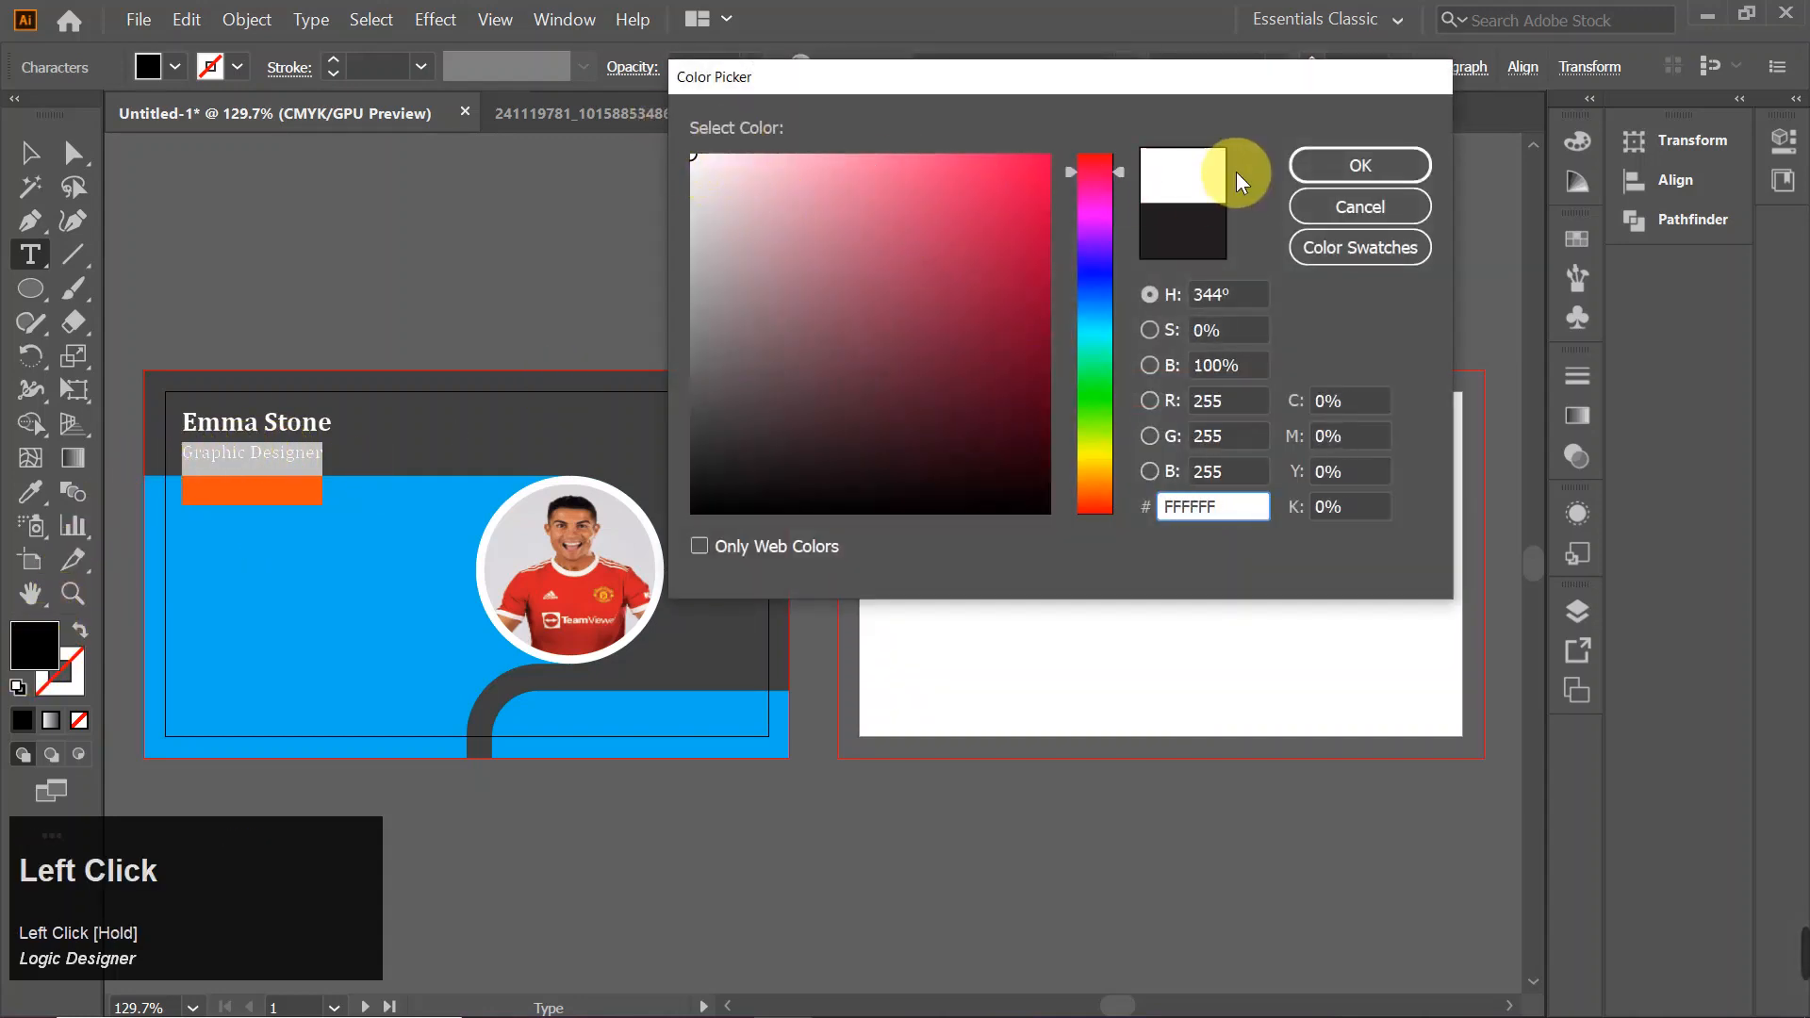
{"action": "left_click", "coordinate": [1337, 164]}
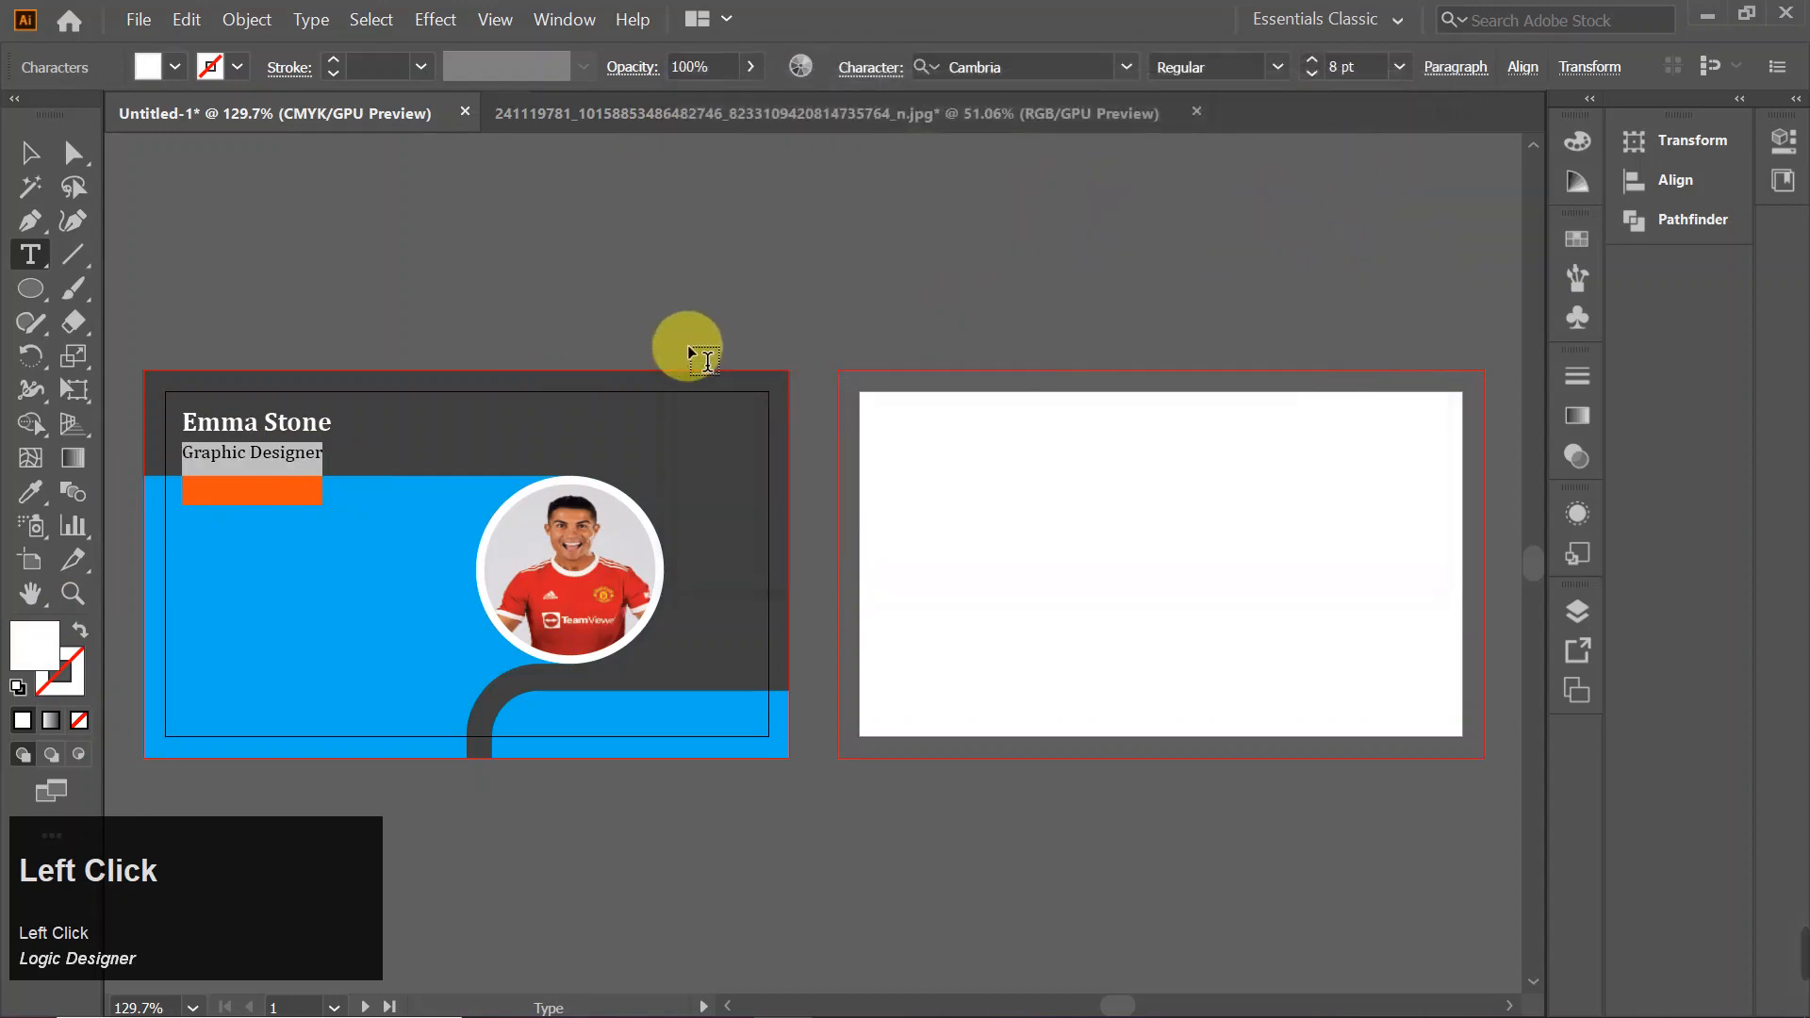
- Reposition the name and job title so the name sits closer above the title and their left edges align
{"action": "left_click", "coordinate": [32, 155]}
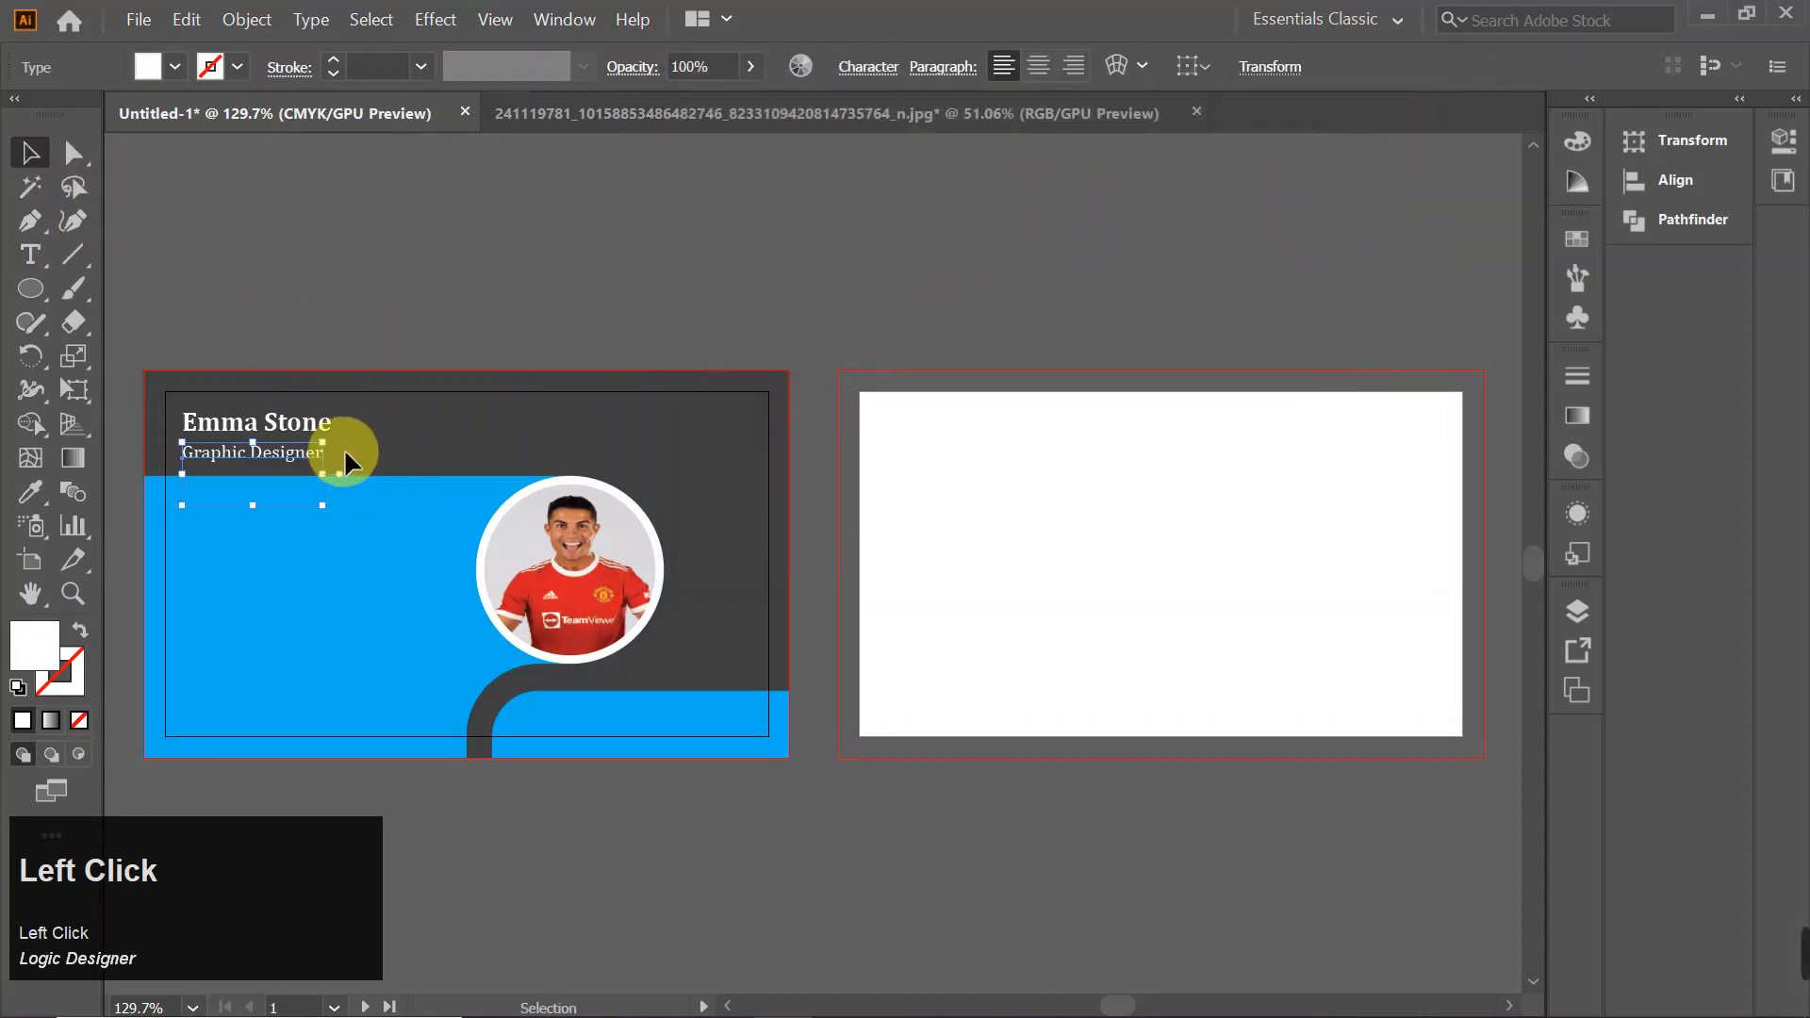
{"action": "left_click", "coordinate": [380, 307]}
{"action": "left_click_drag", "start_coordinate": [252, 451], "coordinate": [252, 432]}
{"action": "left_click", "coordinate": [455, 298]}
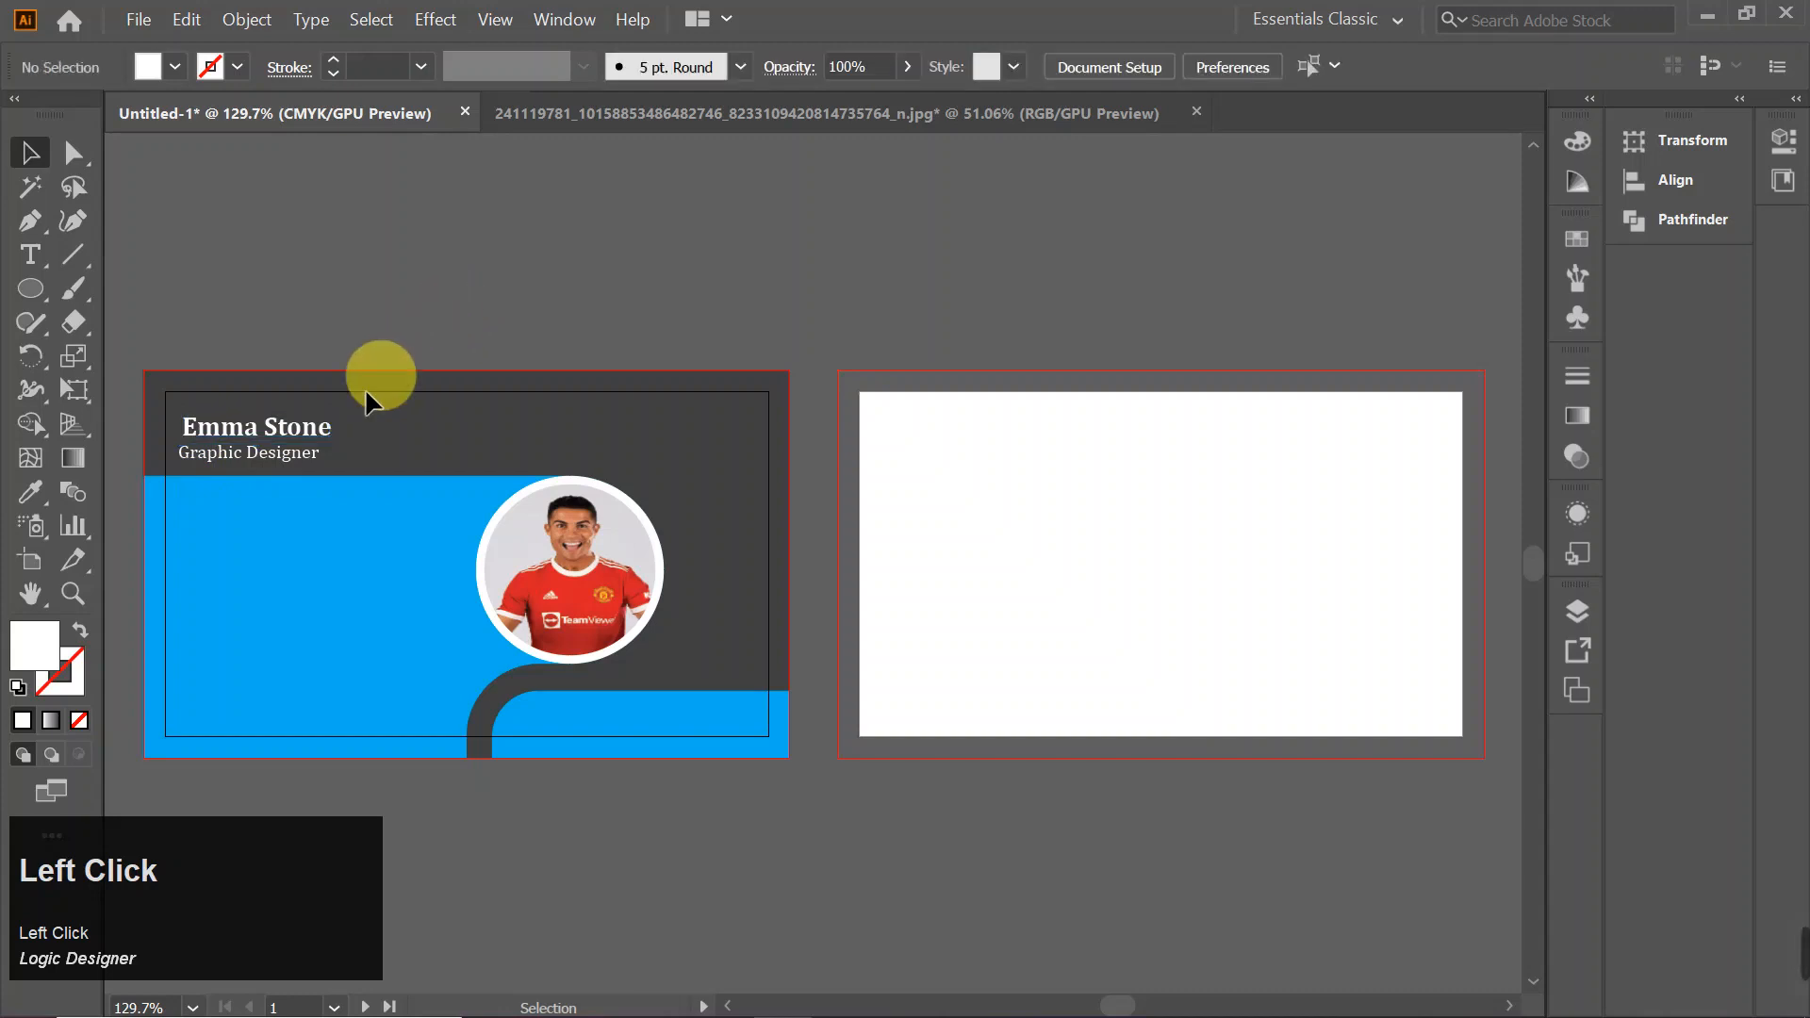
{"action": "left_click_drag", "start_coordinate": [255, 433], "coordinate": [250, 427]}
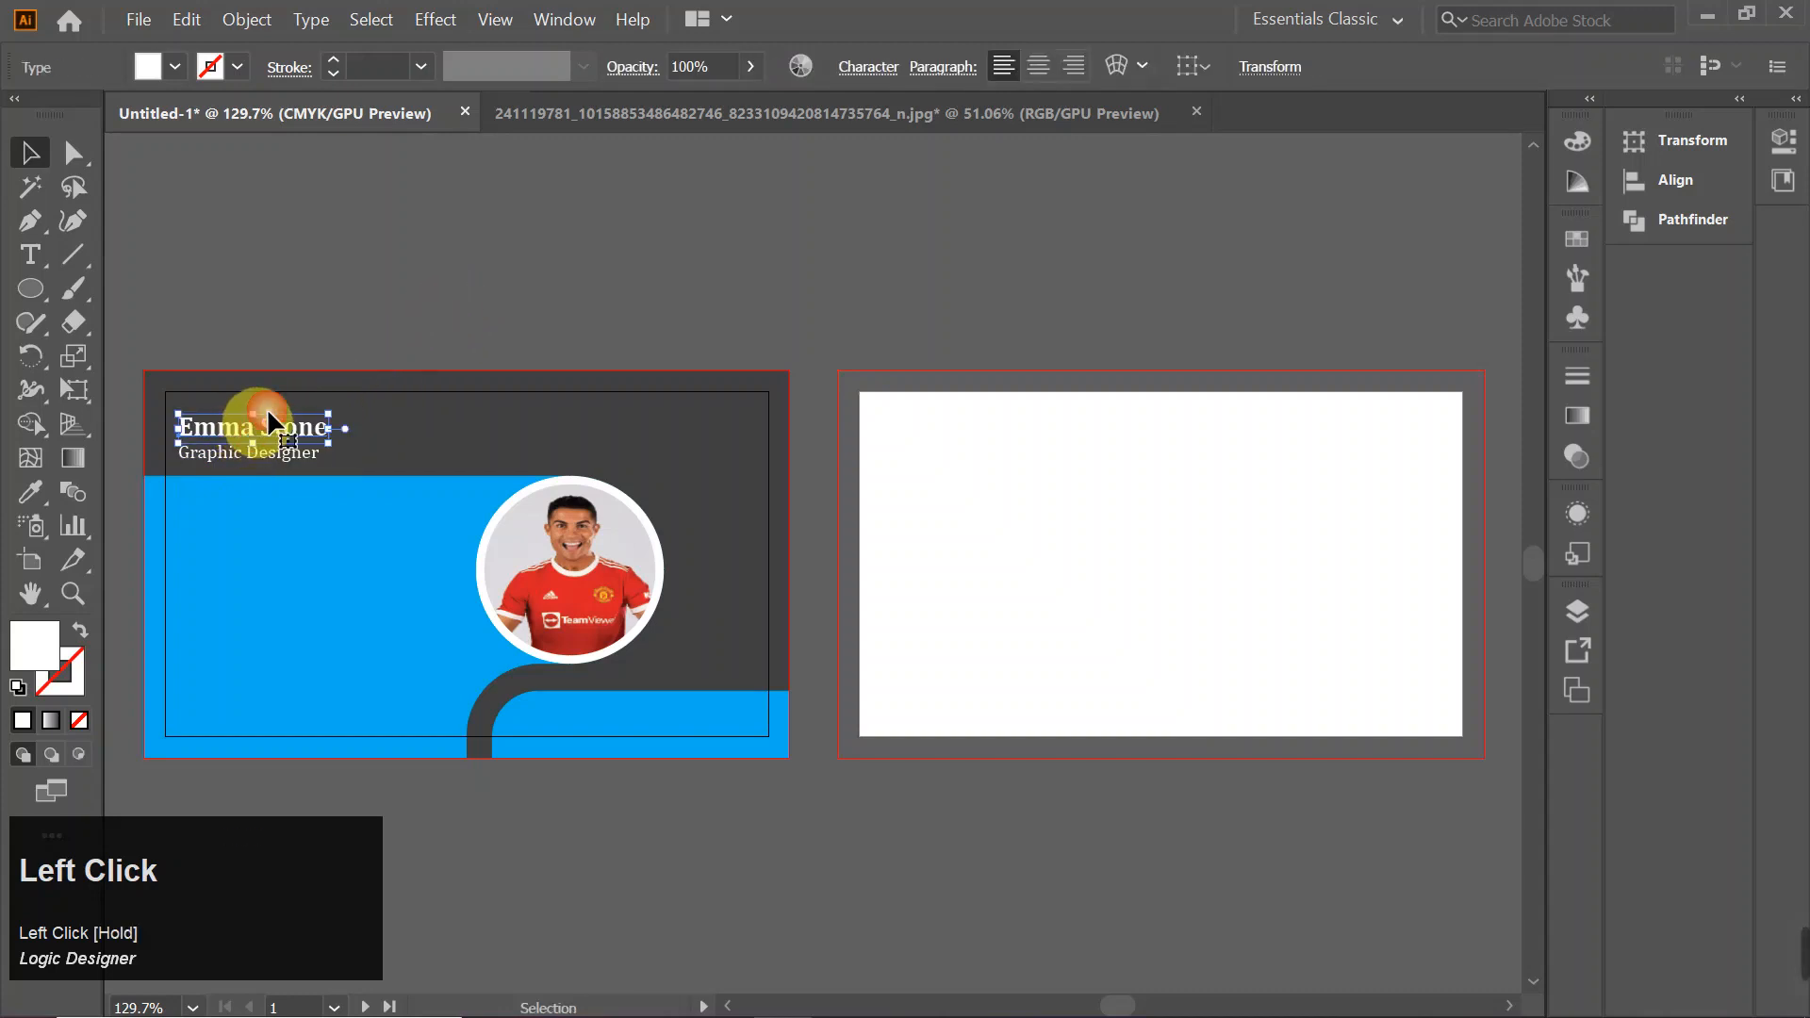
{"action": "left_click", "coordinate": [360, 303]}
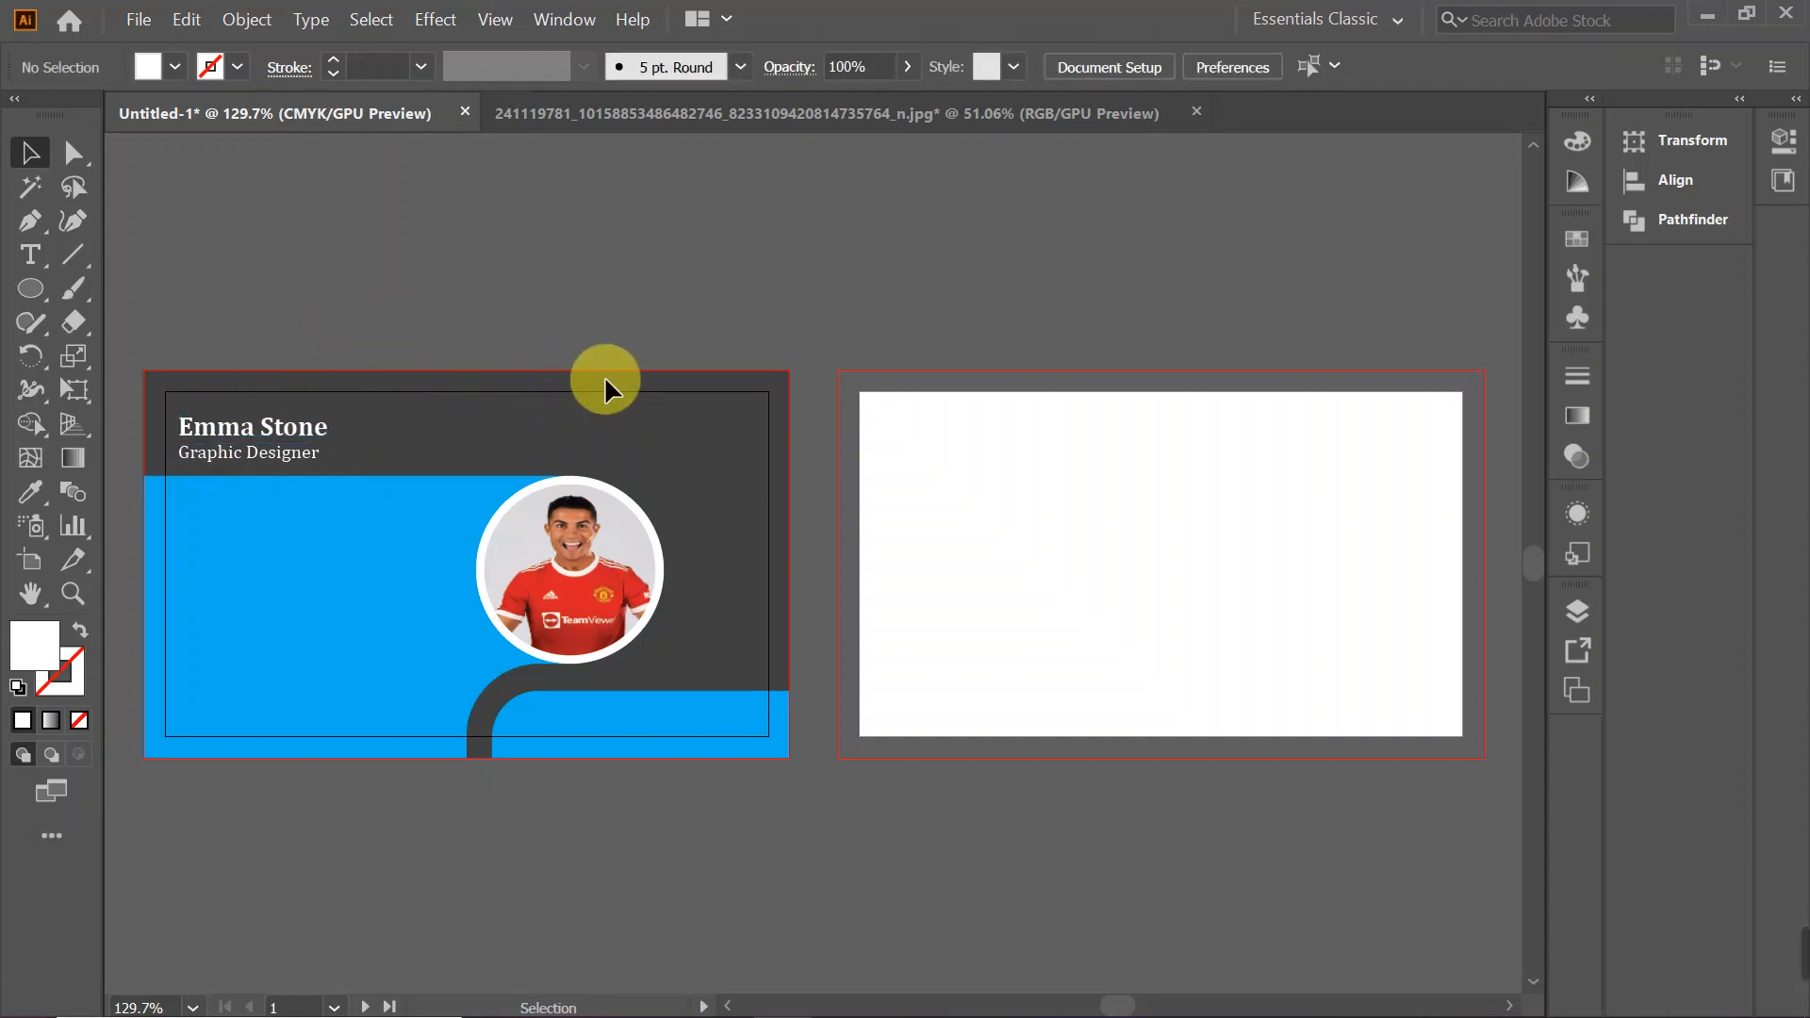
- Recolour only the surname in the name text with the cyan-blue sampled from the front card's large background shape
{"action": "left_click", "coordinate": [274, 420]}
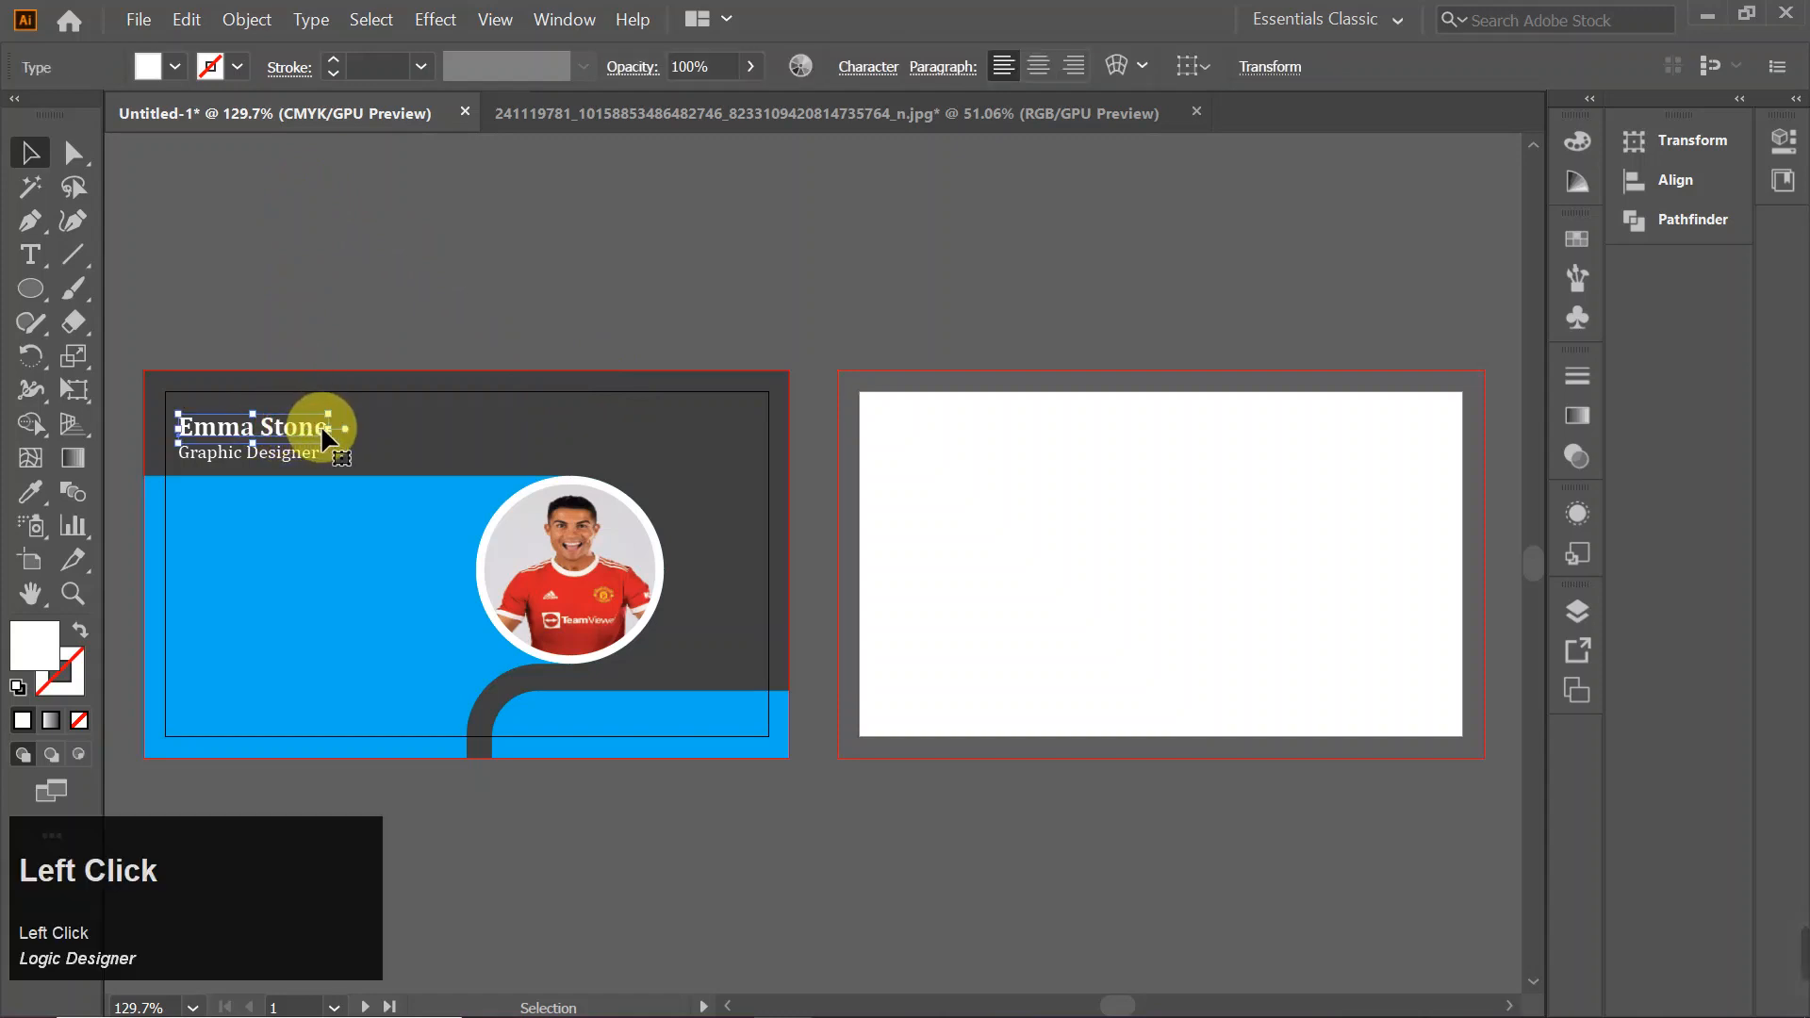
{"action": "double_click", "coordinate": [317, 429]}
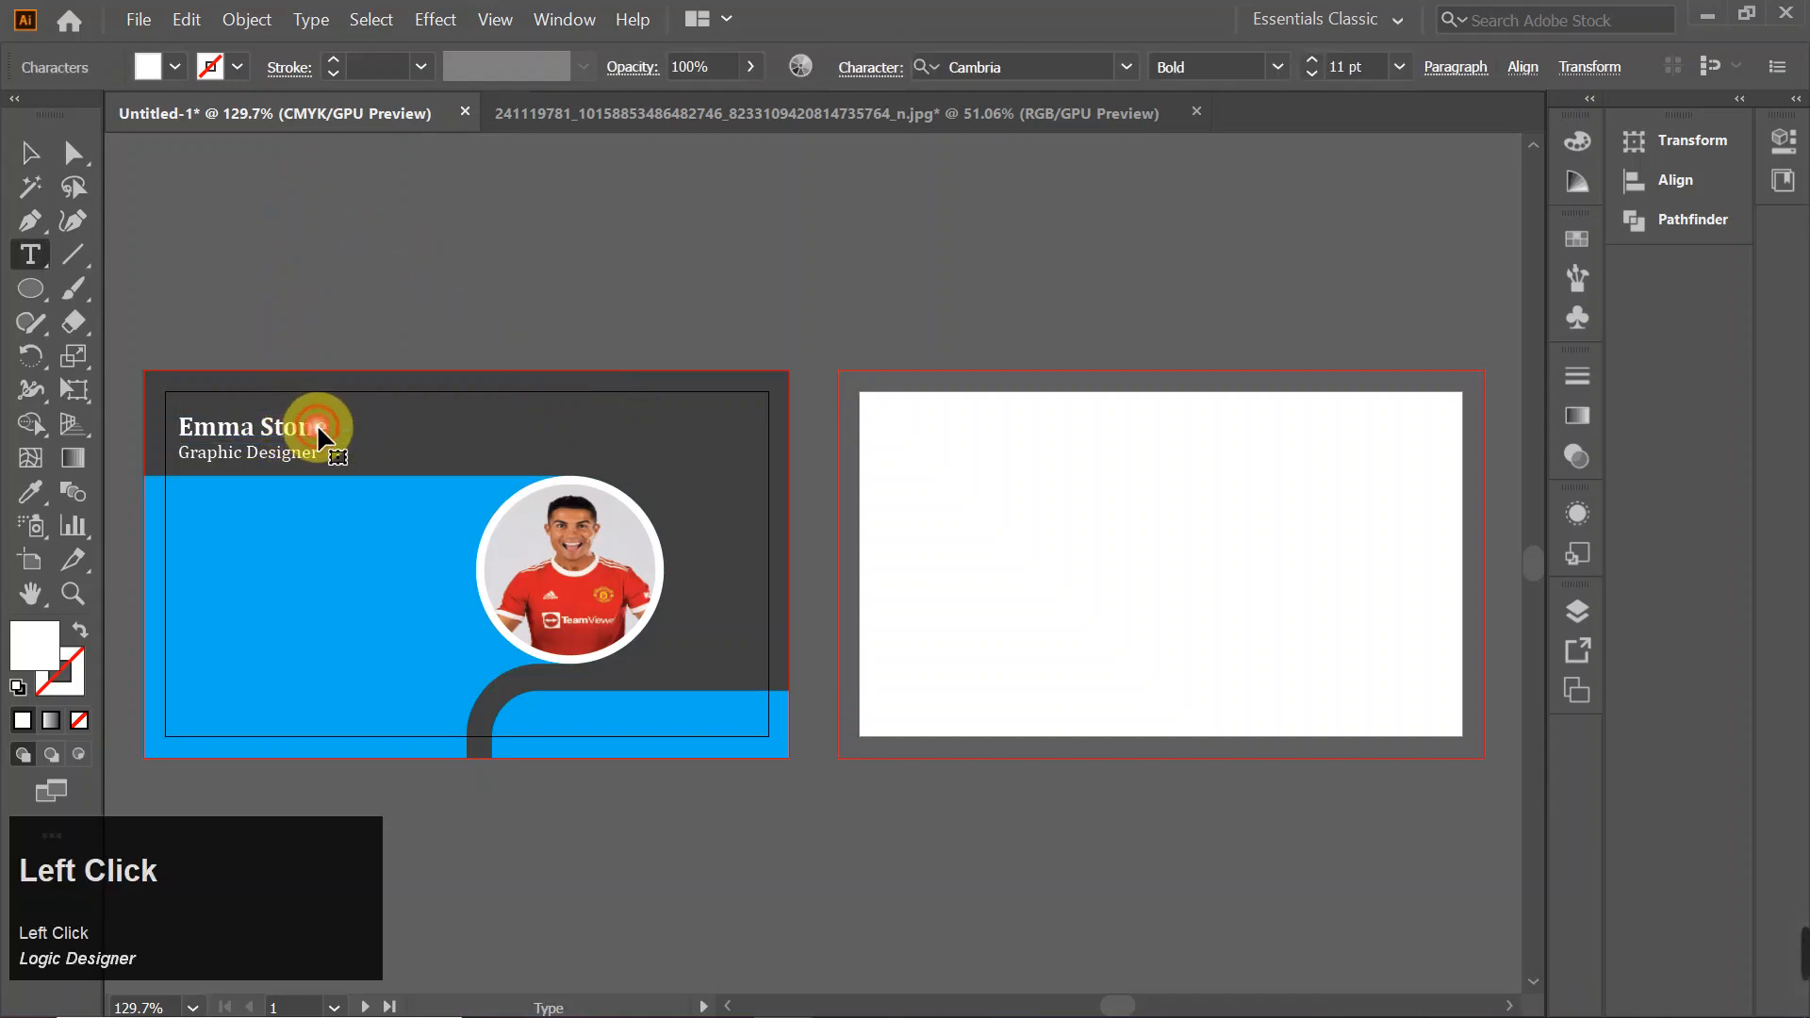
{"action": "double_click", "coordinate": [327, 442]}
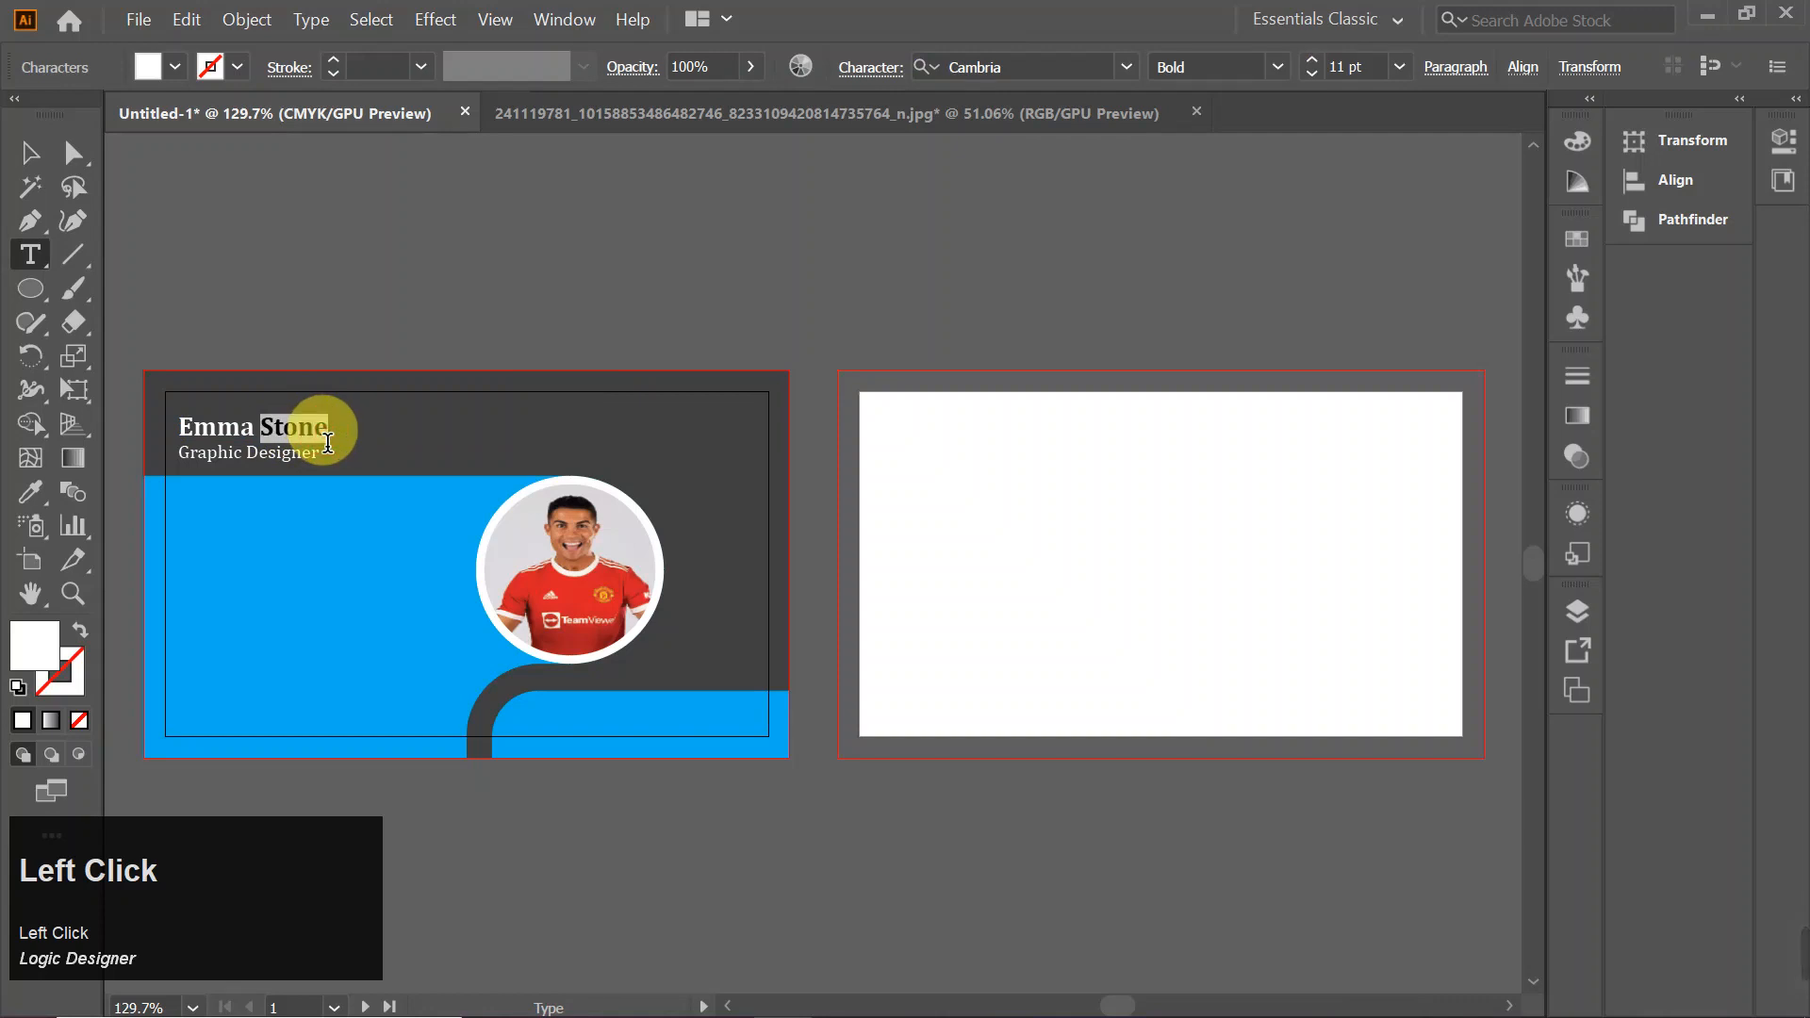
{"action": "left_click", "coordinate": [30, 491]}
{"action": "left_click", "coordinate": [276, 588]}
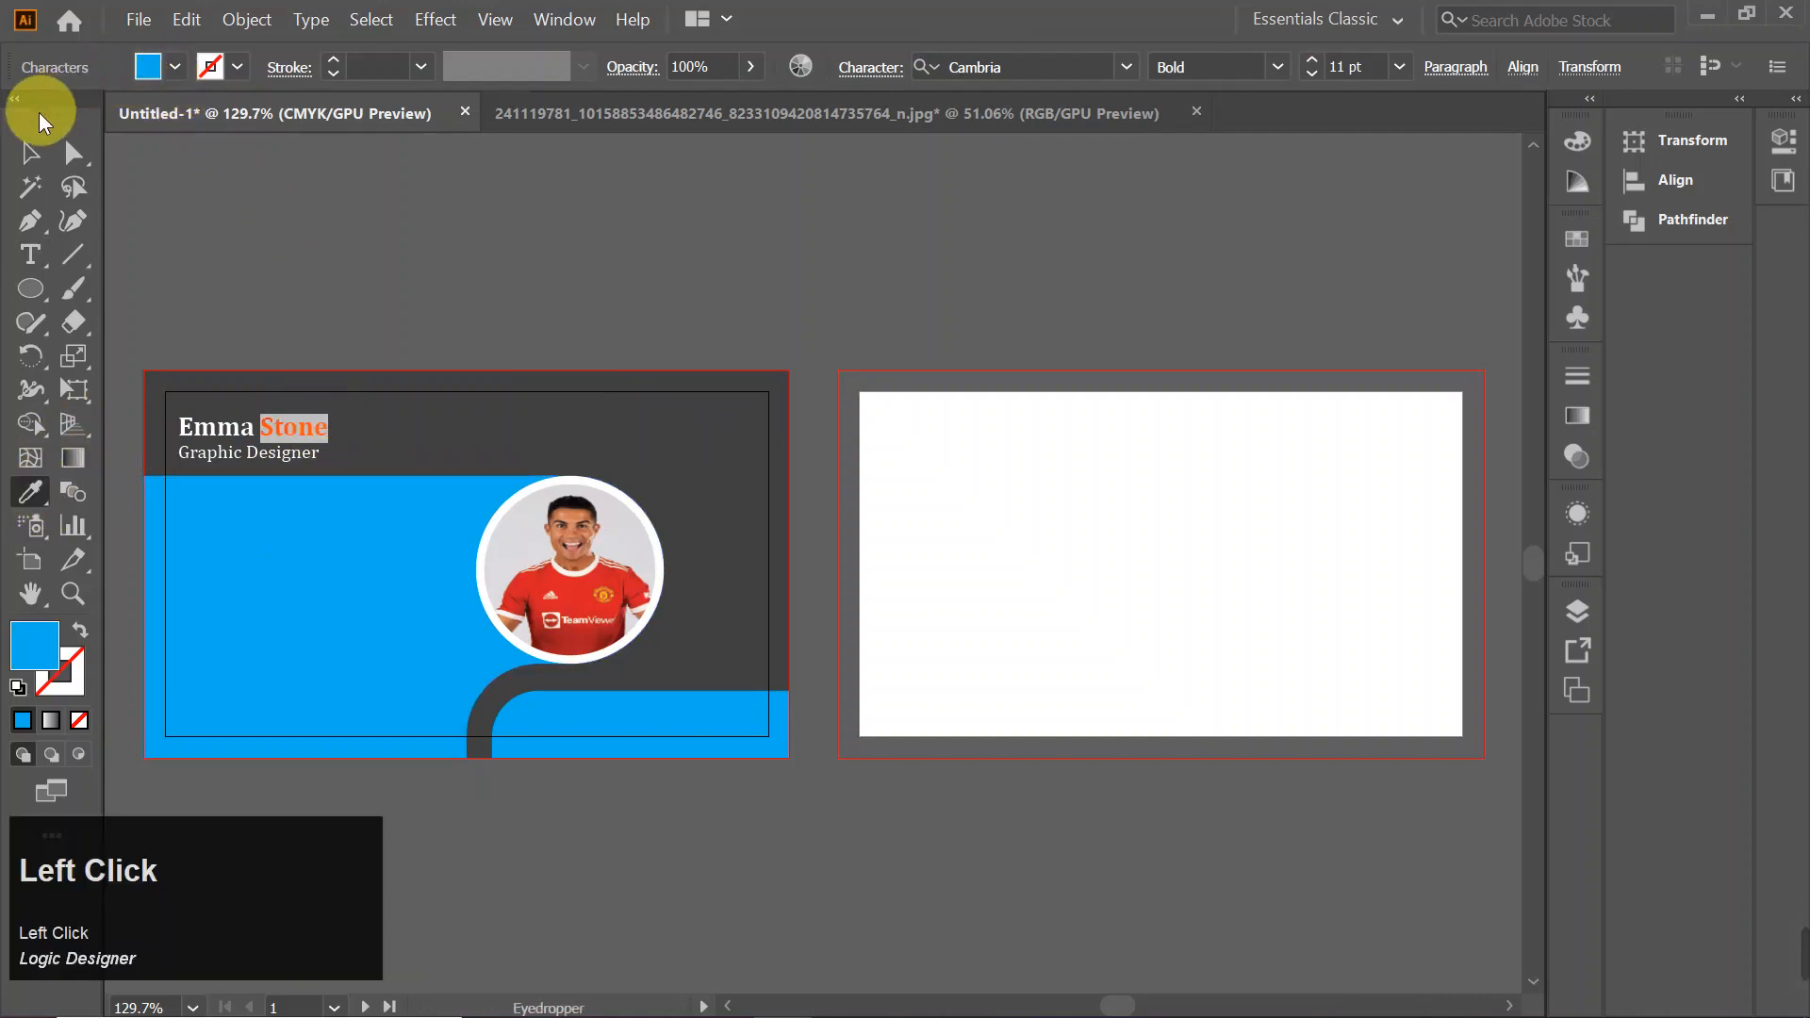
{"action": "left_click", "coordinate": [30, 152]}
{"action": "left_click", "coordinate": [291, 223]}
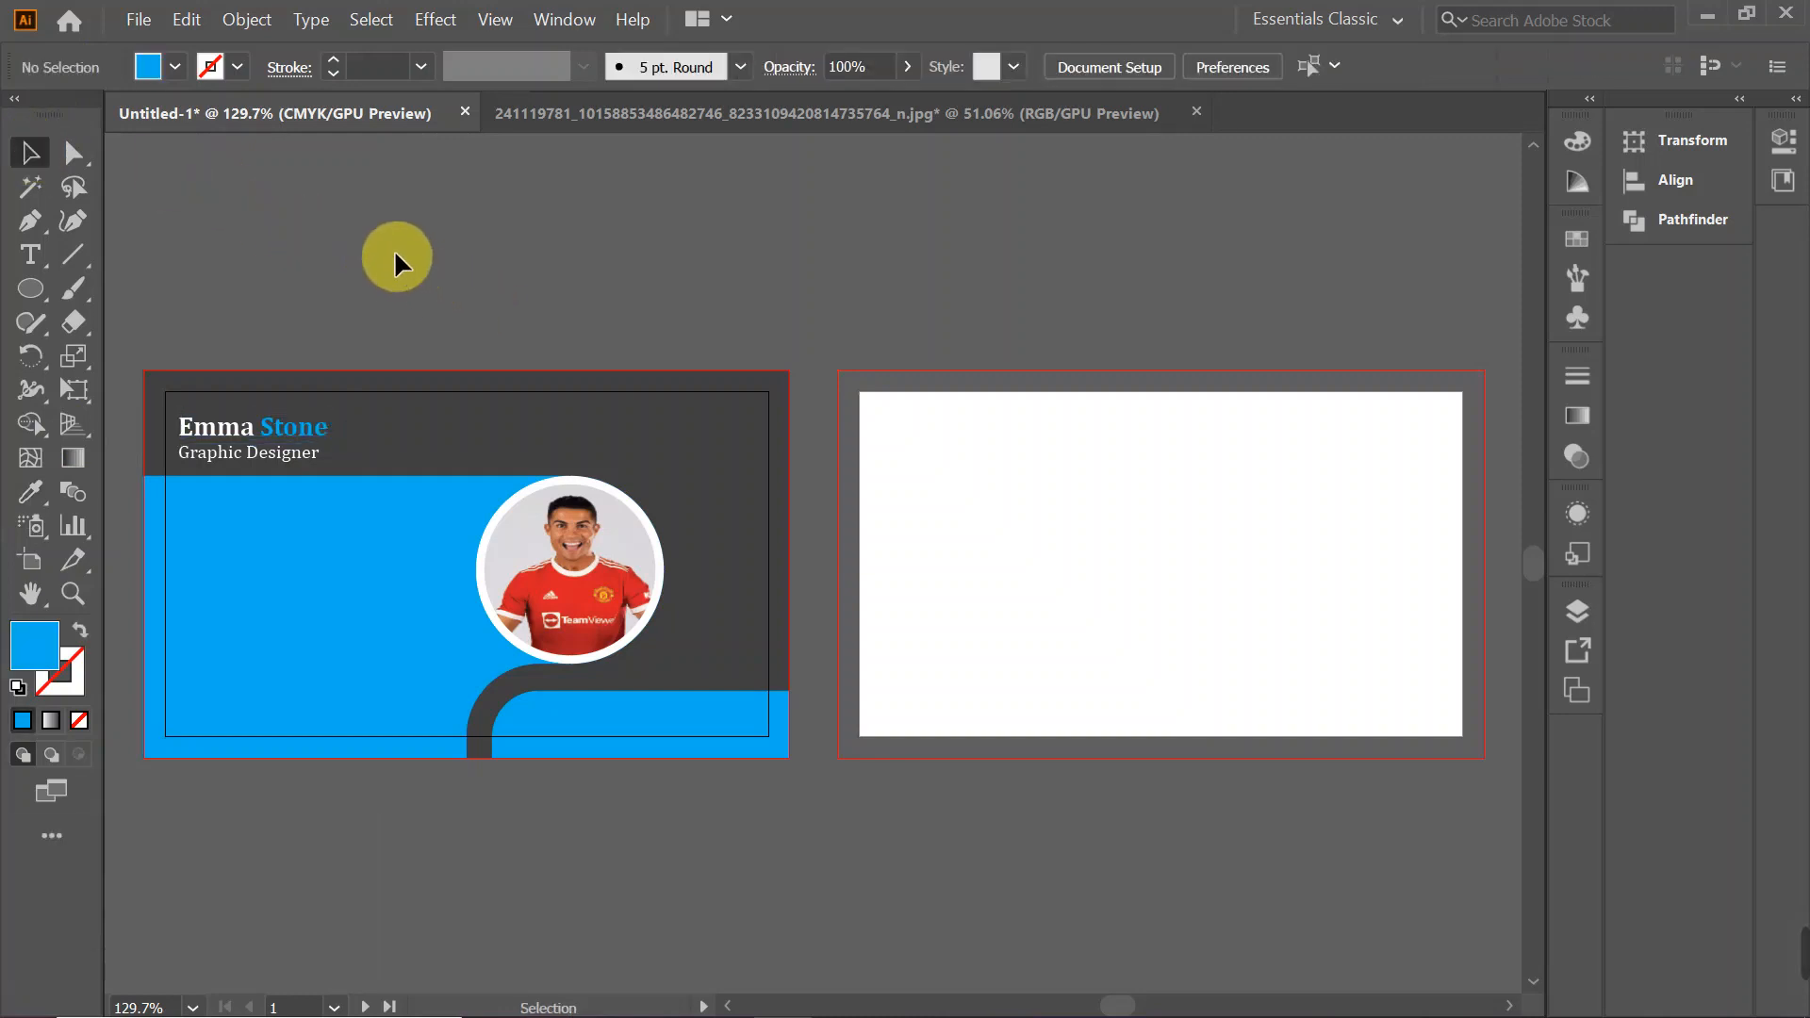
- Open Address.ai and bring its contact details group into the blue area on the front of the business card
{"action": "left_click", "coordinate": [153, 21]}
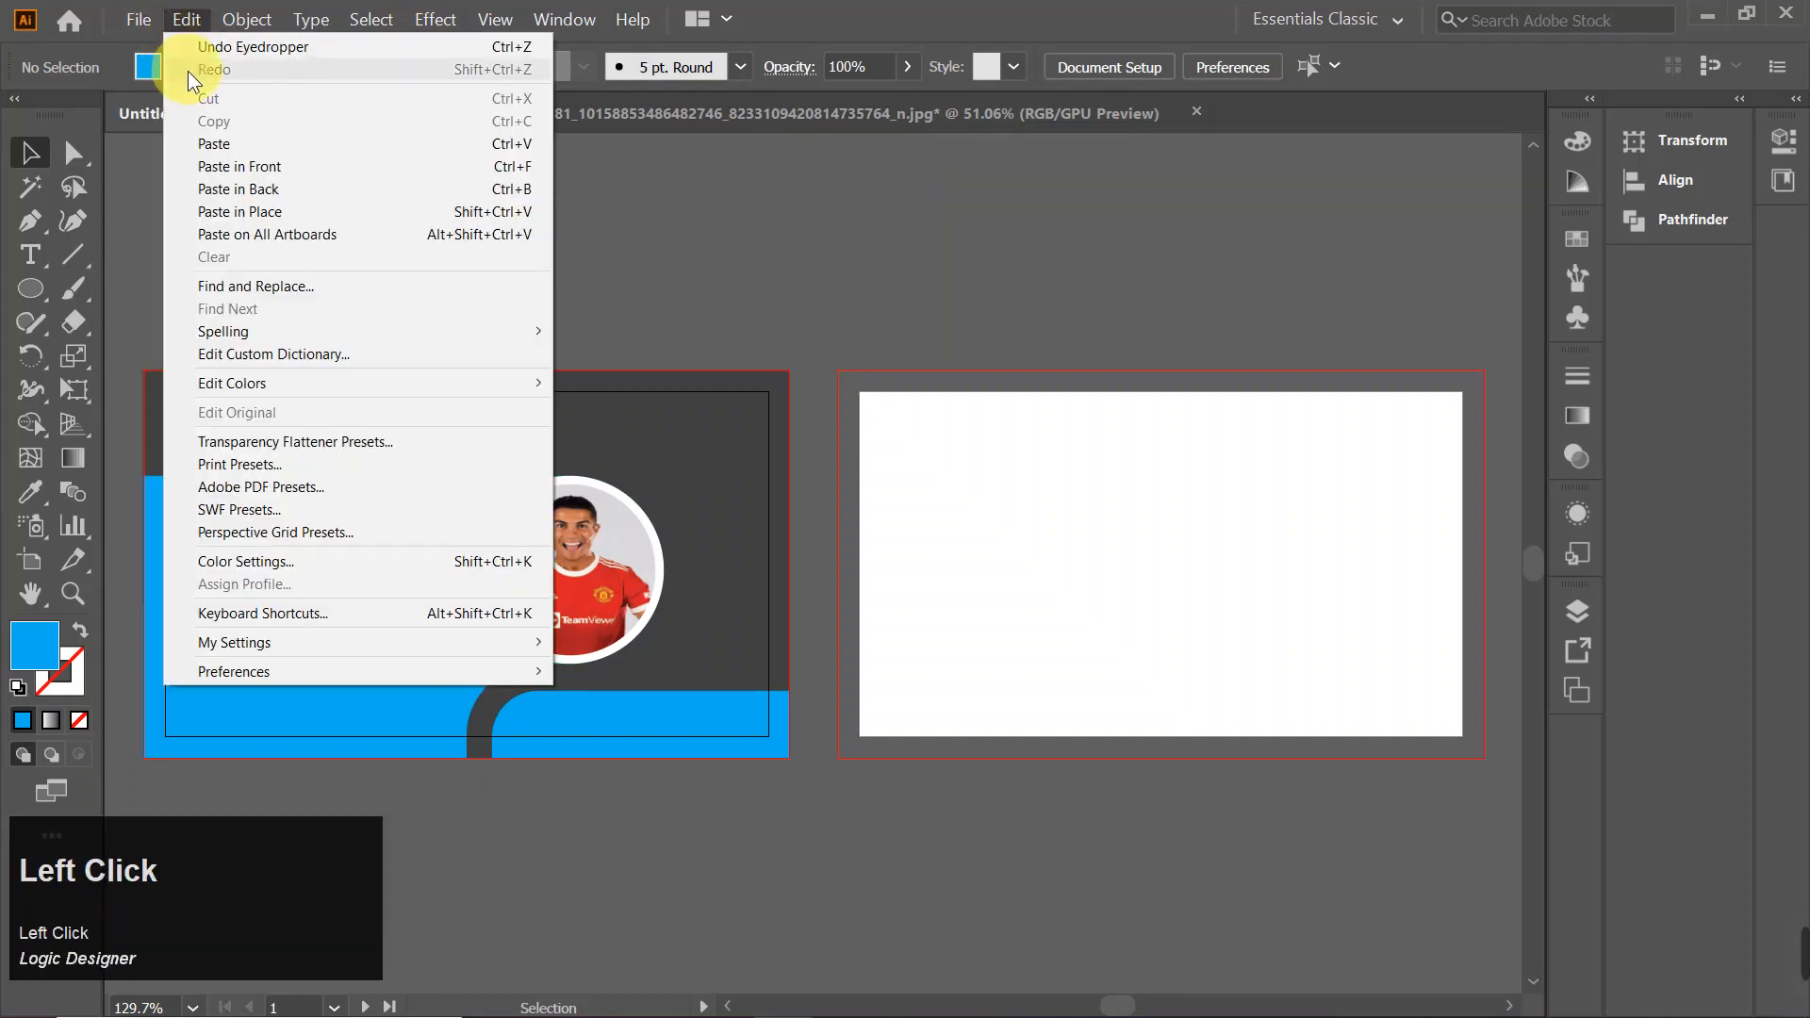
{"action": "left_click", "coordinate": [162, 91]}
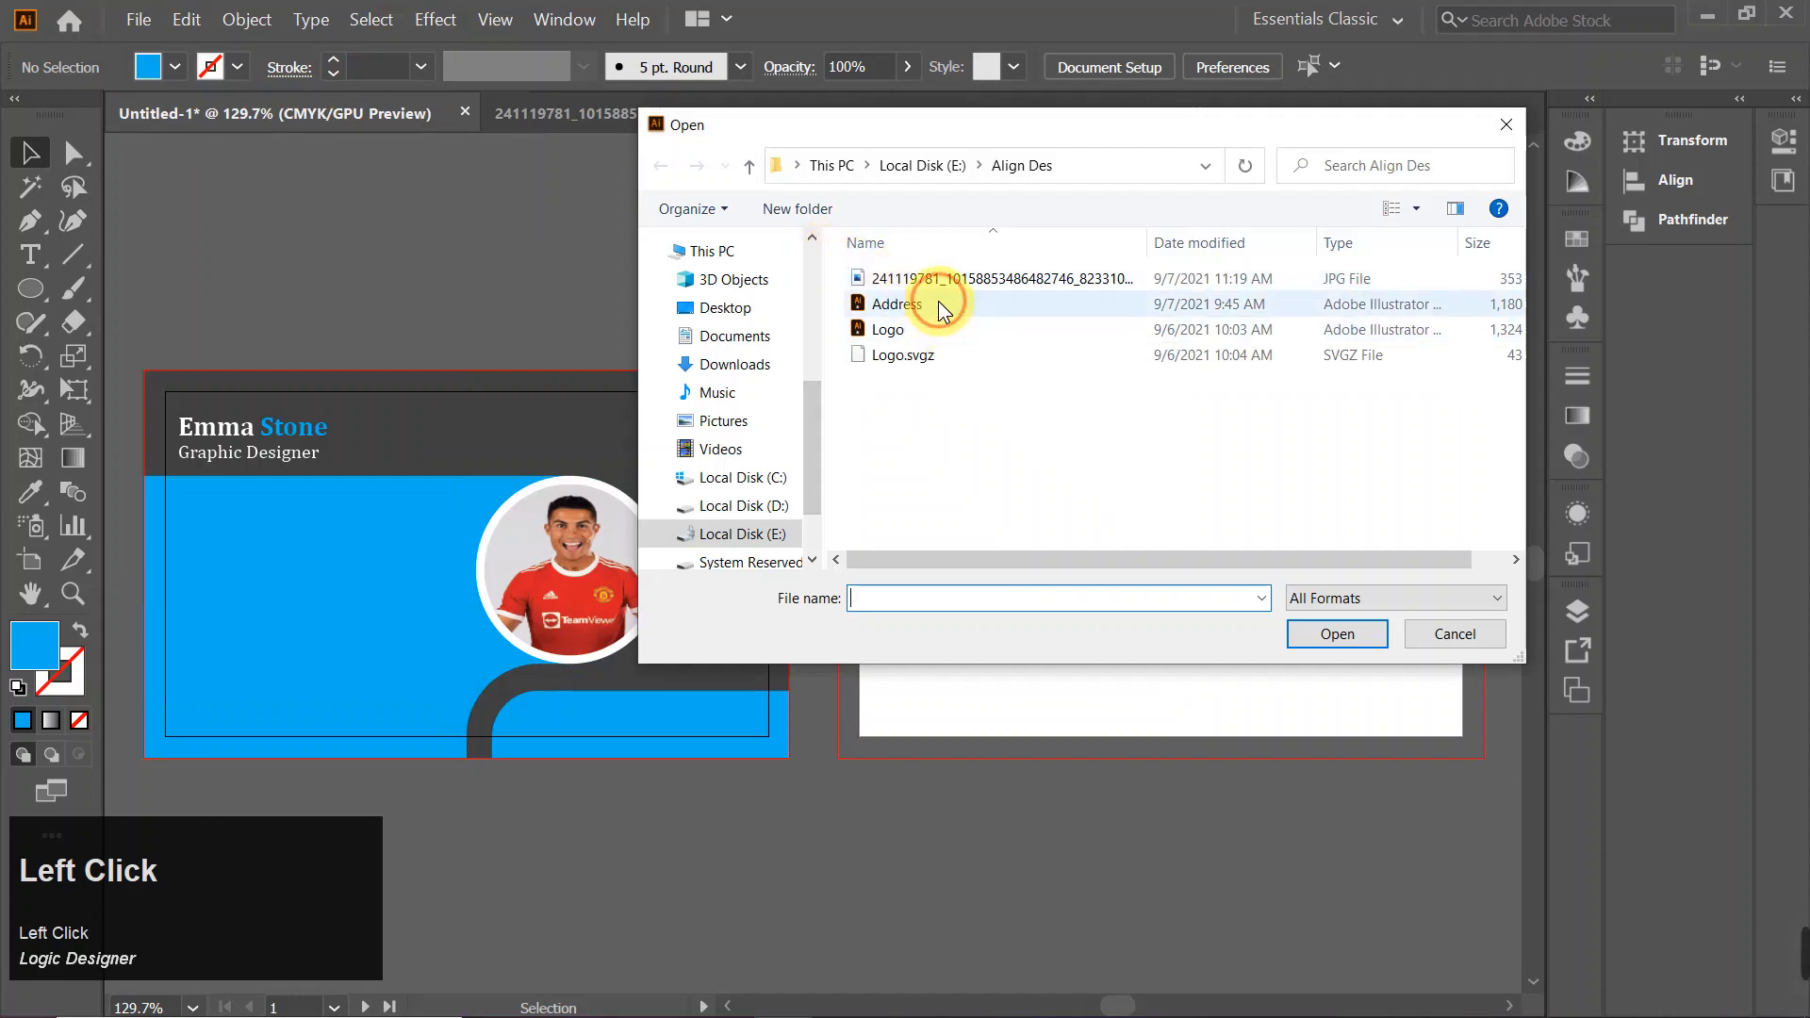
{"action": "double_click", "coordinate": [895, 304]}
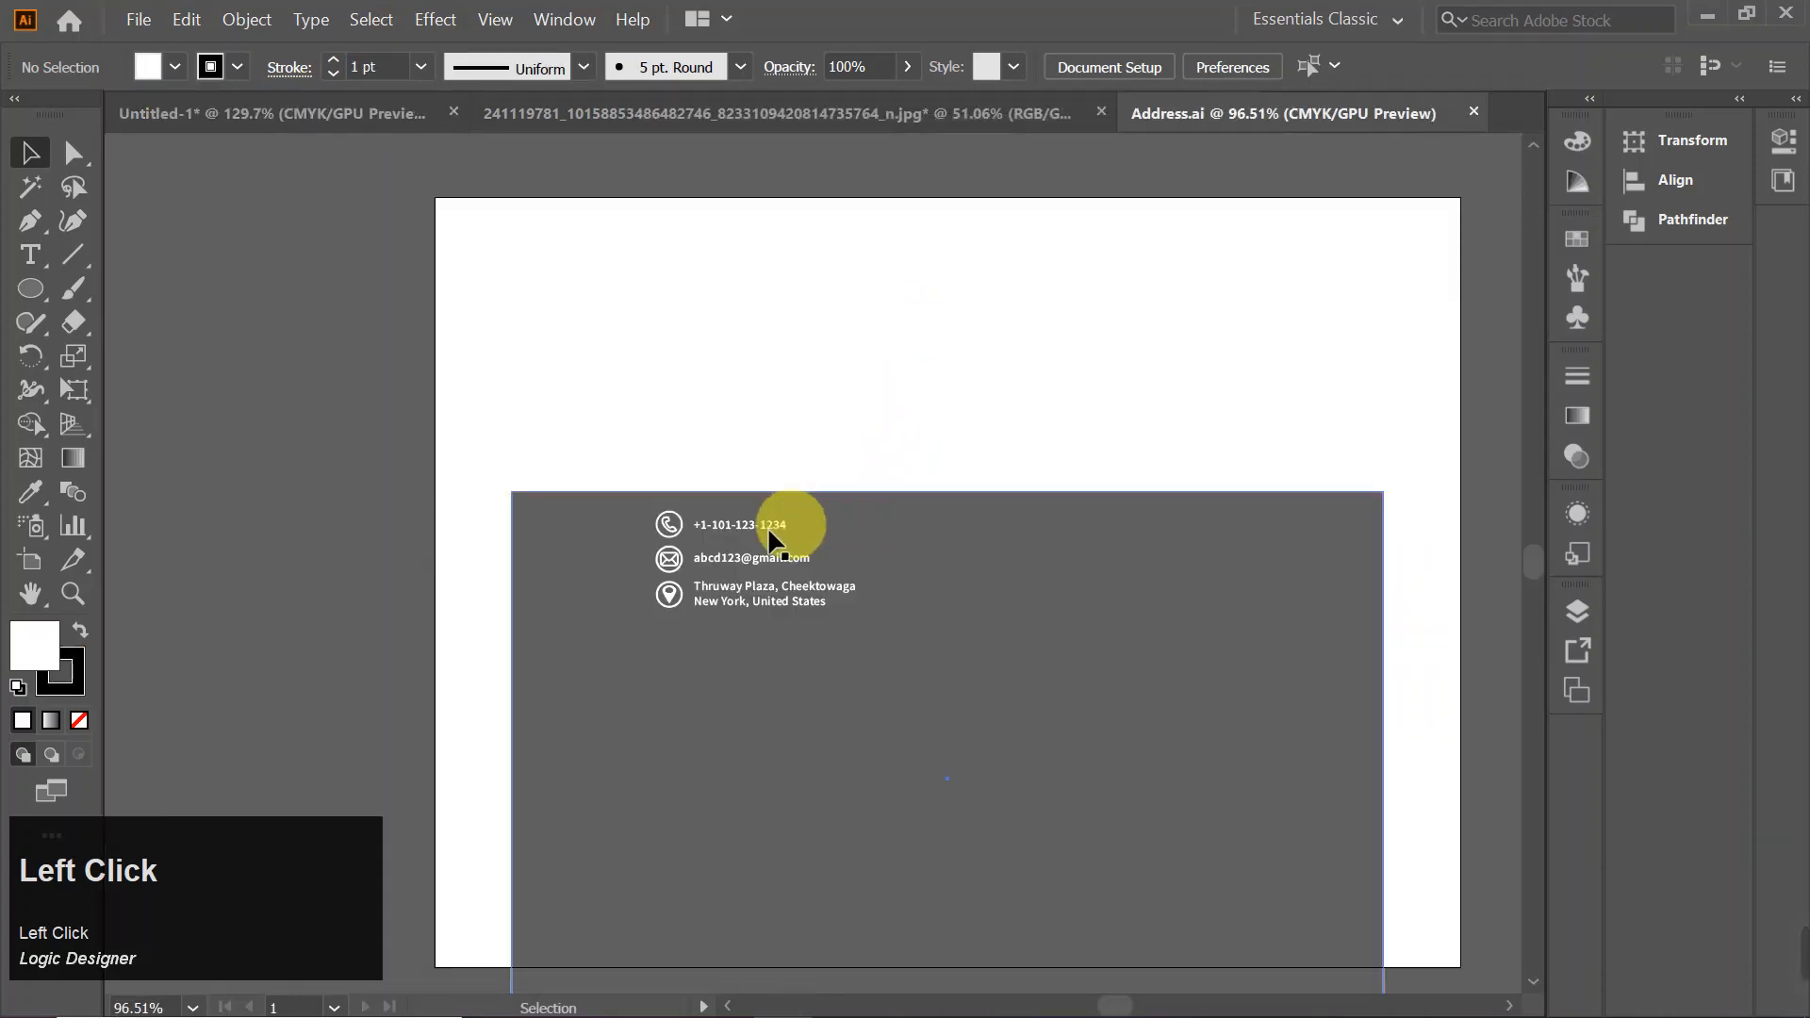
{"action": "left_click", "coordinate": [717, 524]}
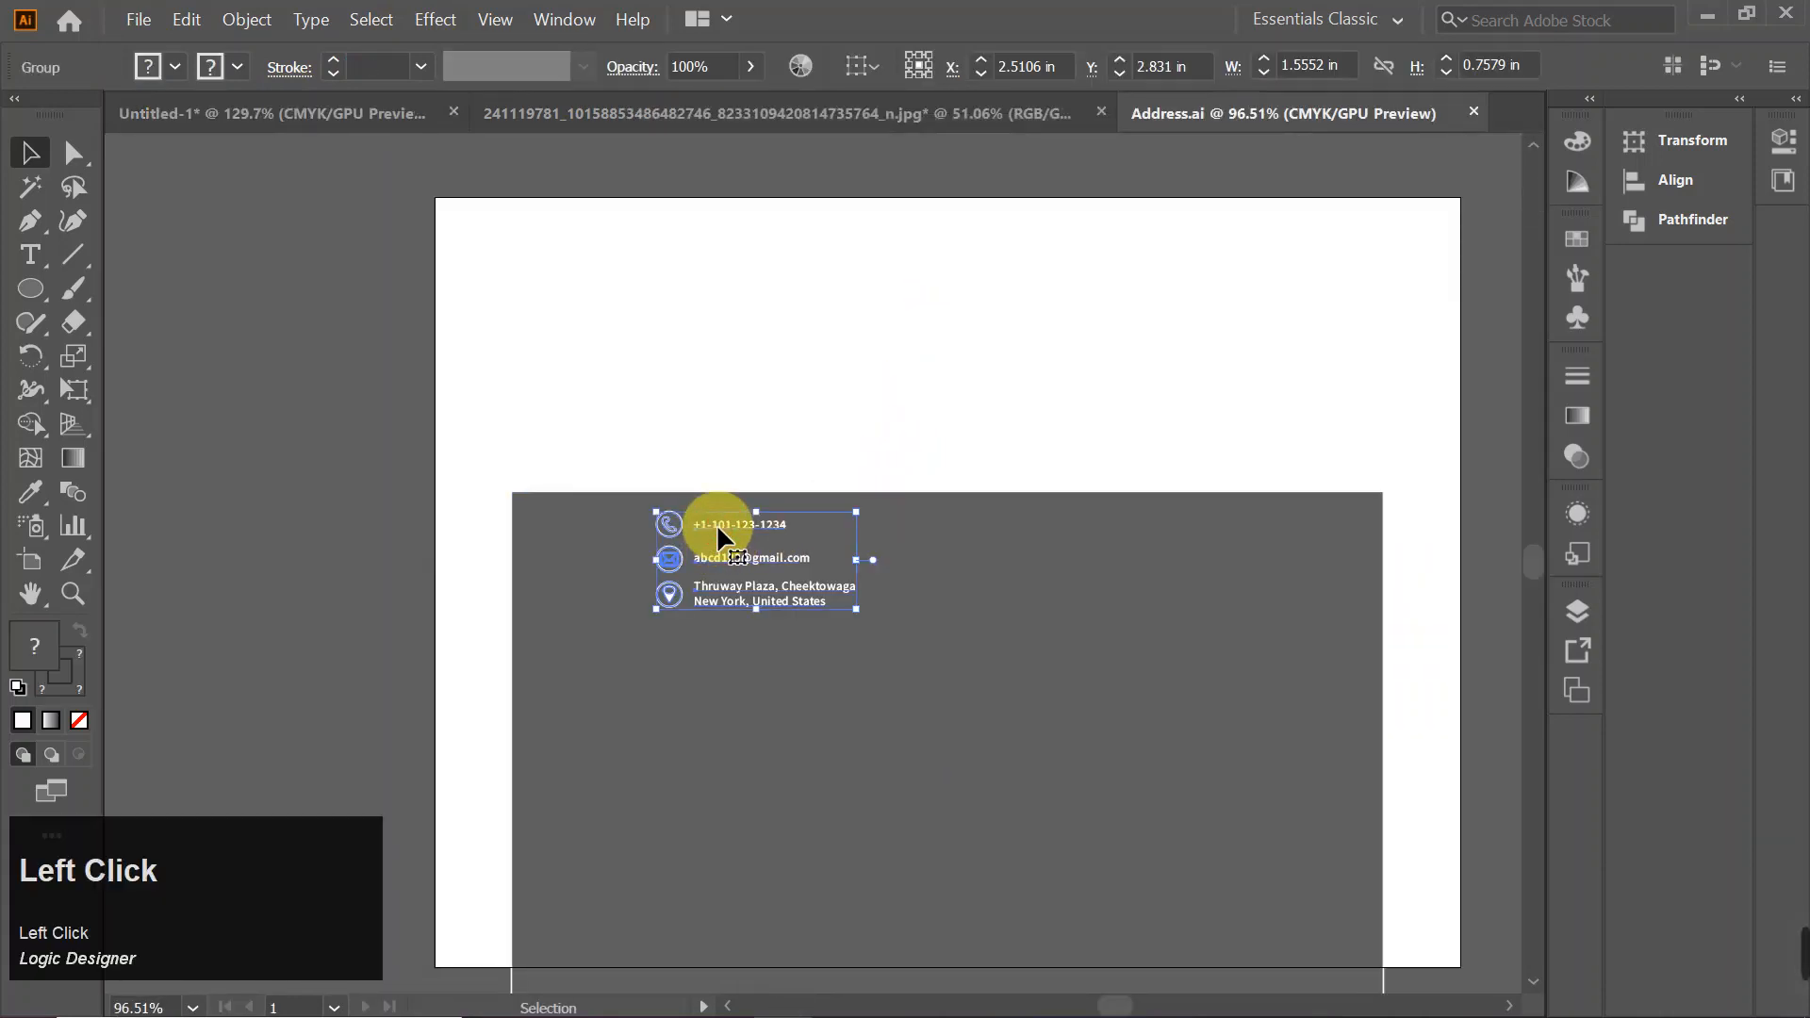
{"action": "left_click_drag", "start_coordinate": [716, 528], "coordinate": [277, 541]}
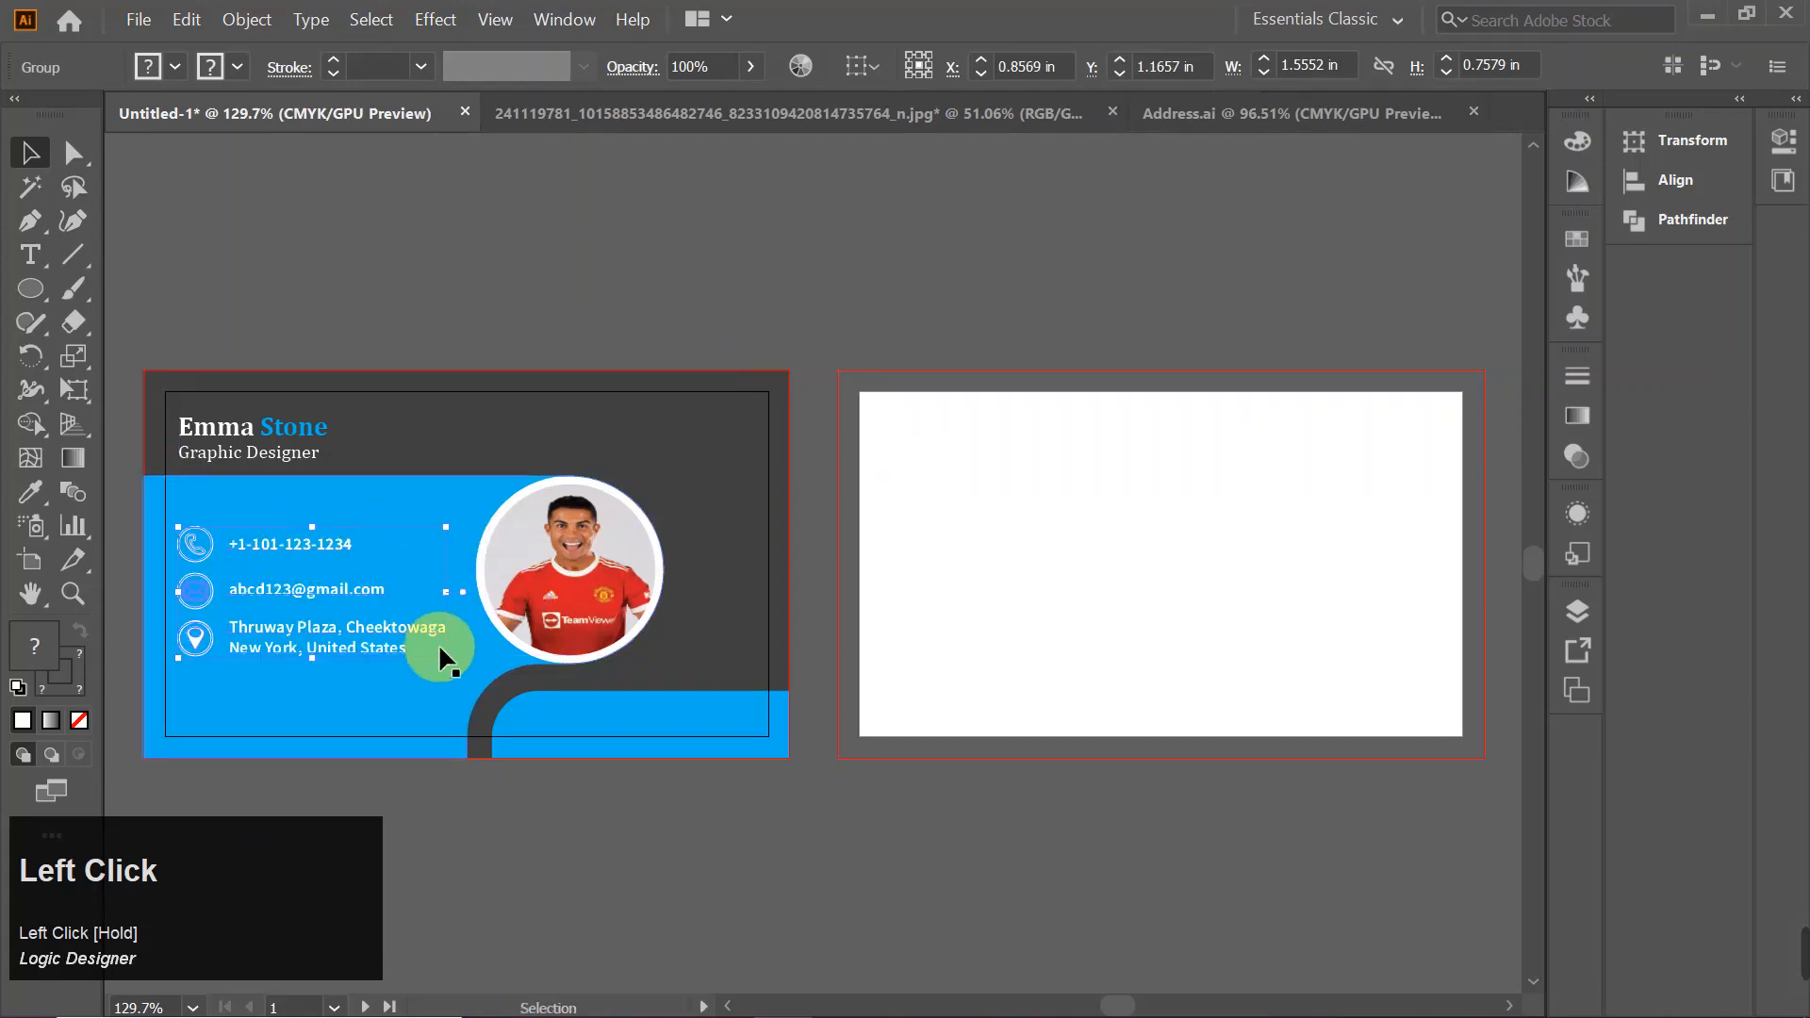
- Scale the contact details group proportionally to about 1.44 × 0.70 in and centre it vertically in the blue area below the job title
{"action": "left_click_drag", "start_coordinate": [440, 650], "coordinate": [426, 649]}
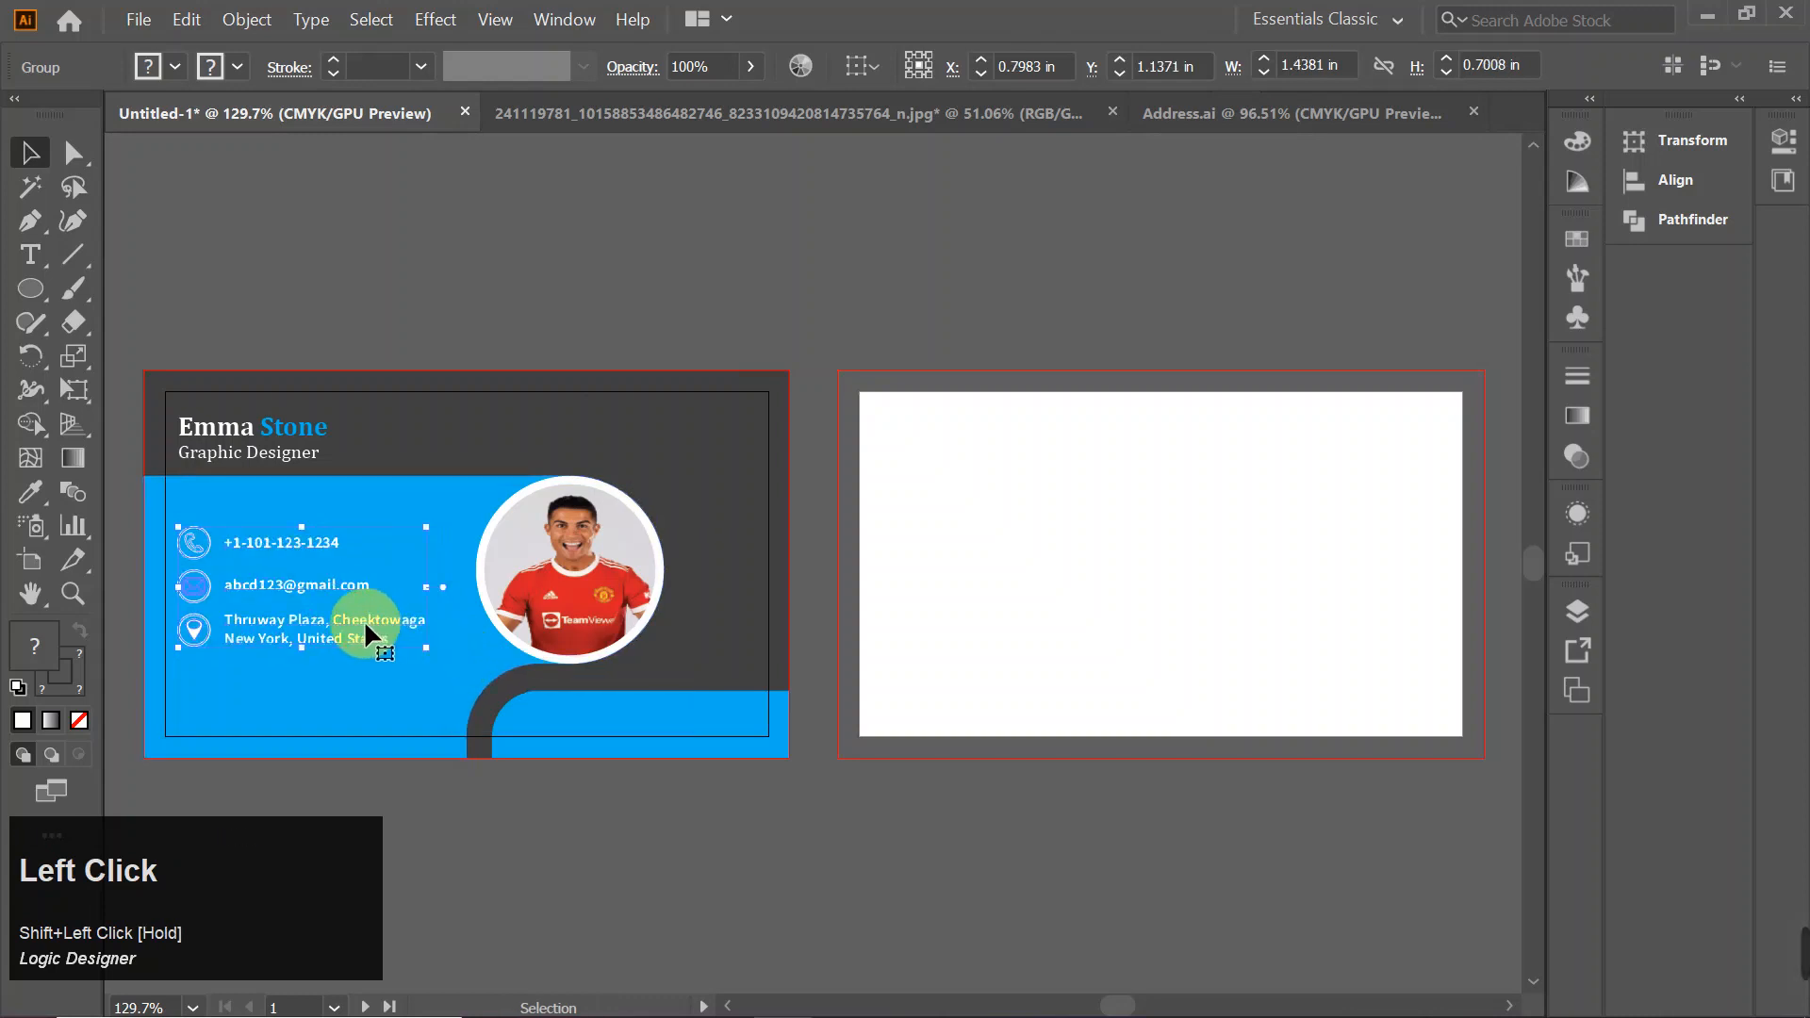
{"action": "left_click", "coordinate": [322, 622]}
{"action": "left_click_drag", "start_coordinate": [322, 623], "coordinate": [322, 639]}
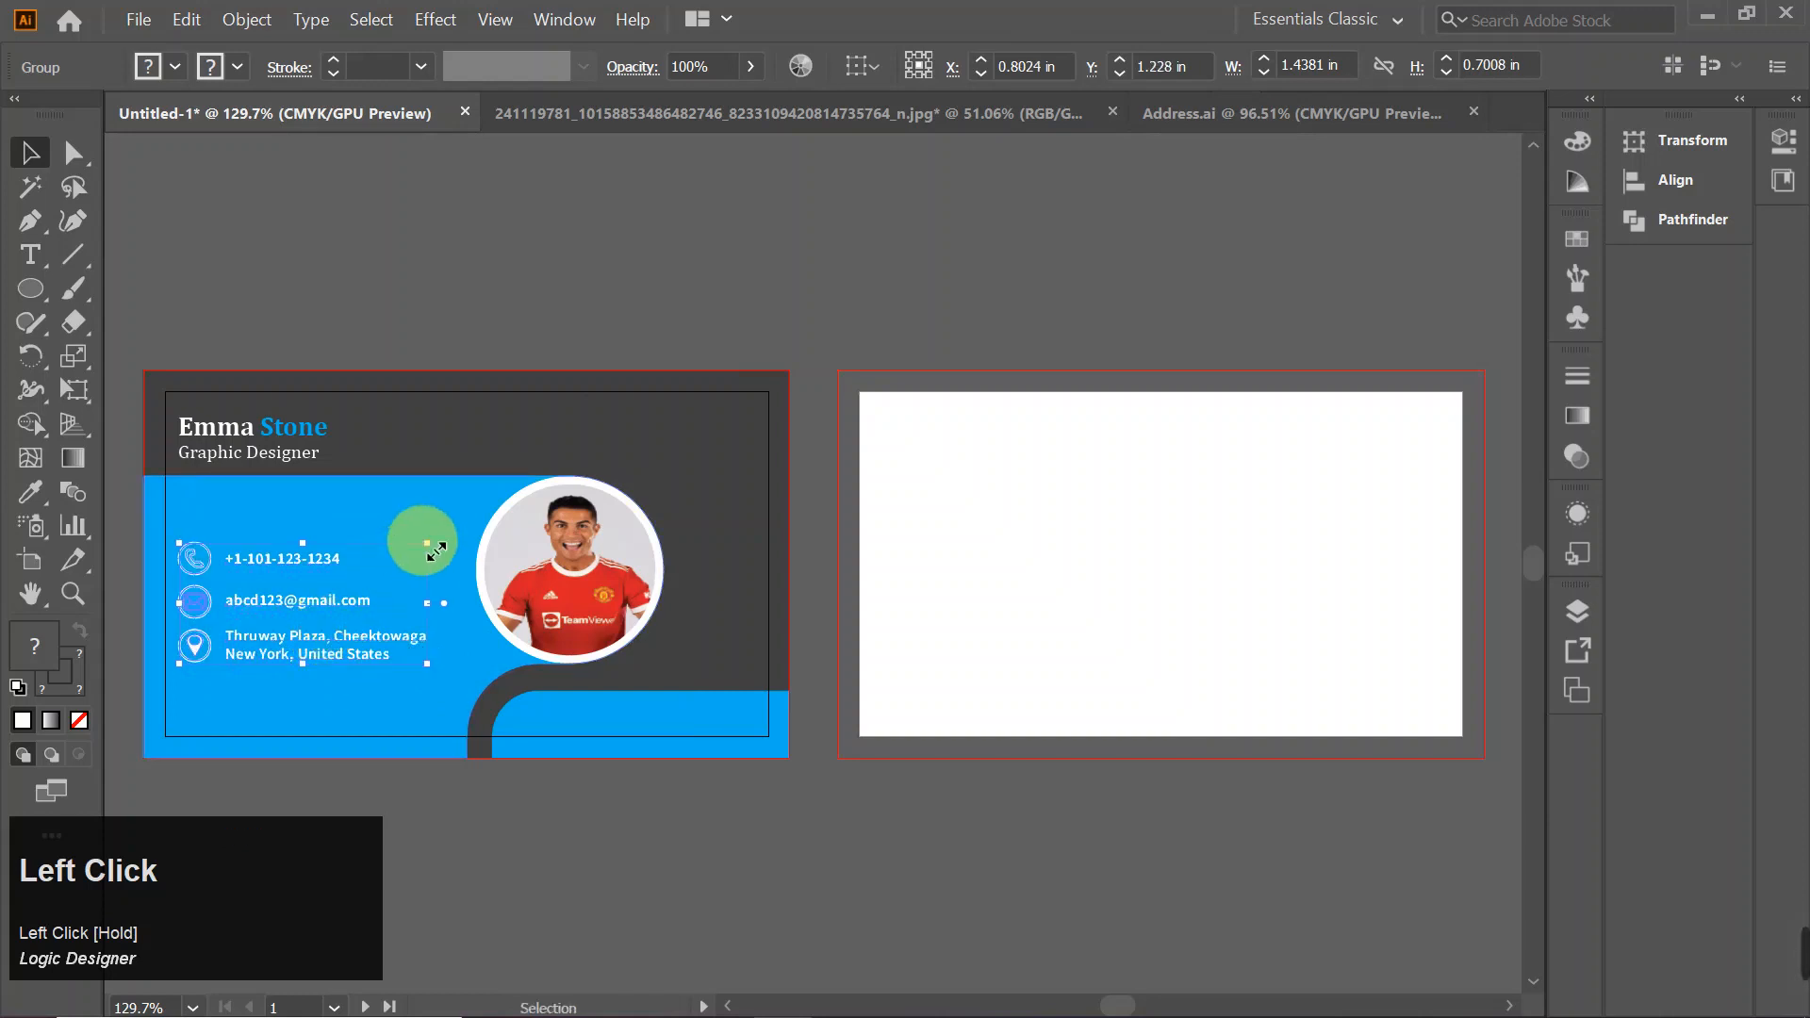
{"action": "left_click", "coordinate": [451, 433]}
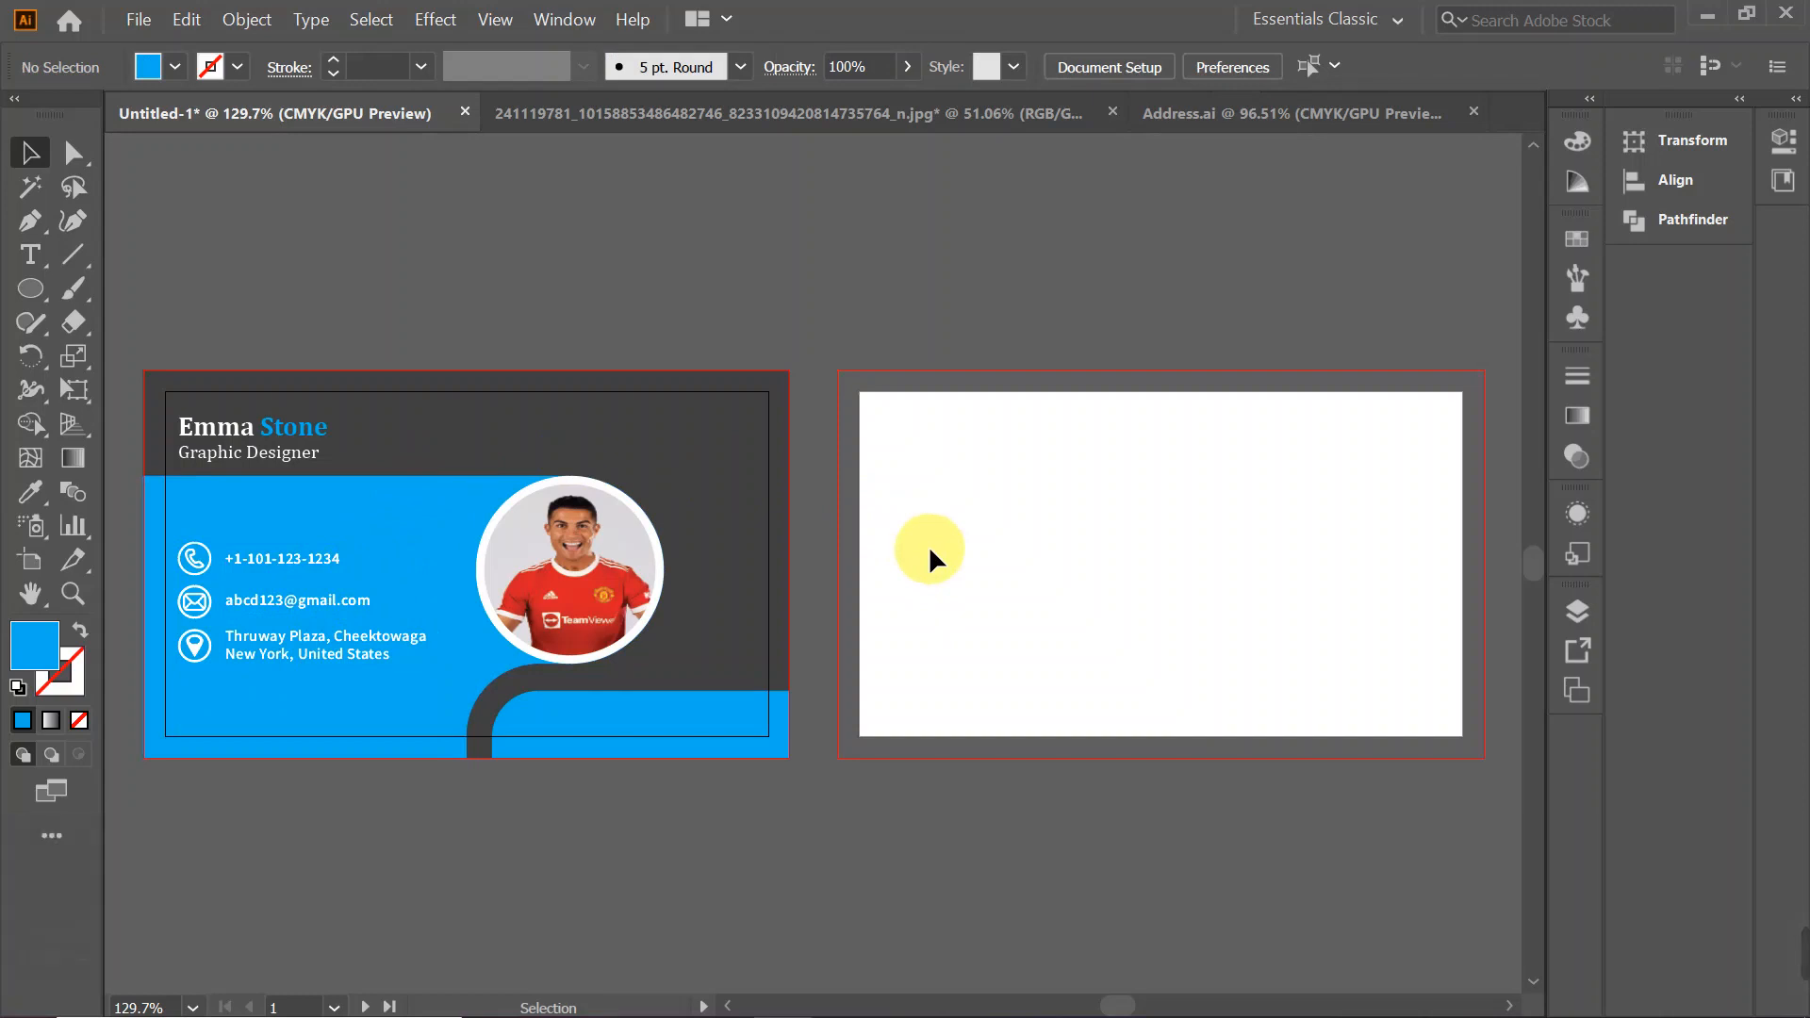
- Cover the back card out to its bleed with a rectangle filled in the dark grey sampled from the front card
{"action": "right_click", "coordinate": [24, 290]}
{"action": "left_click", "coordinate": [93, 292]}
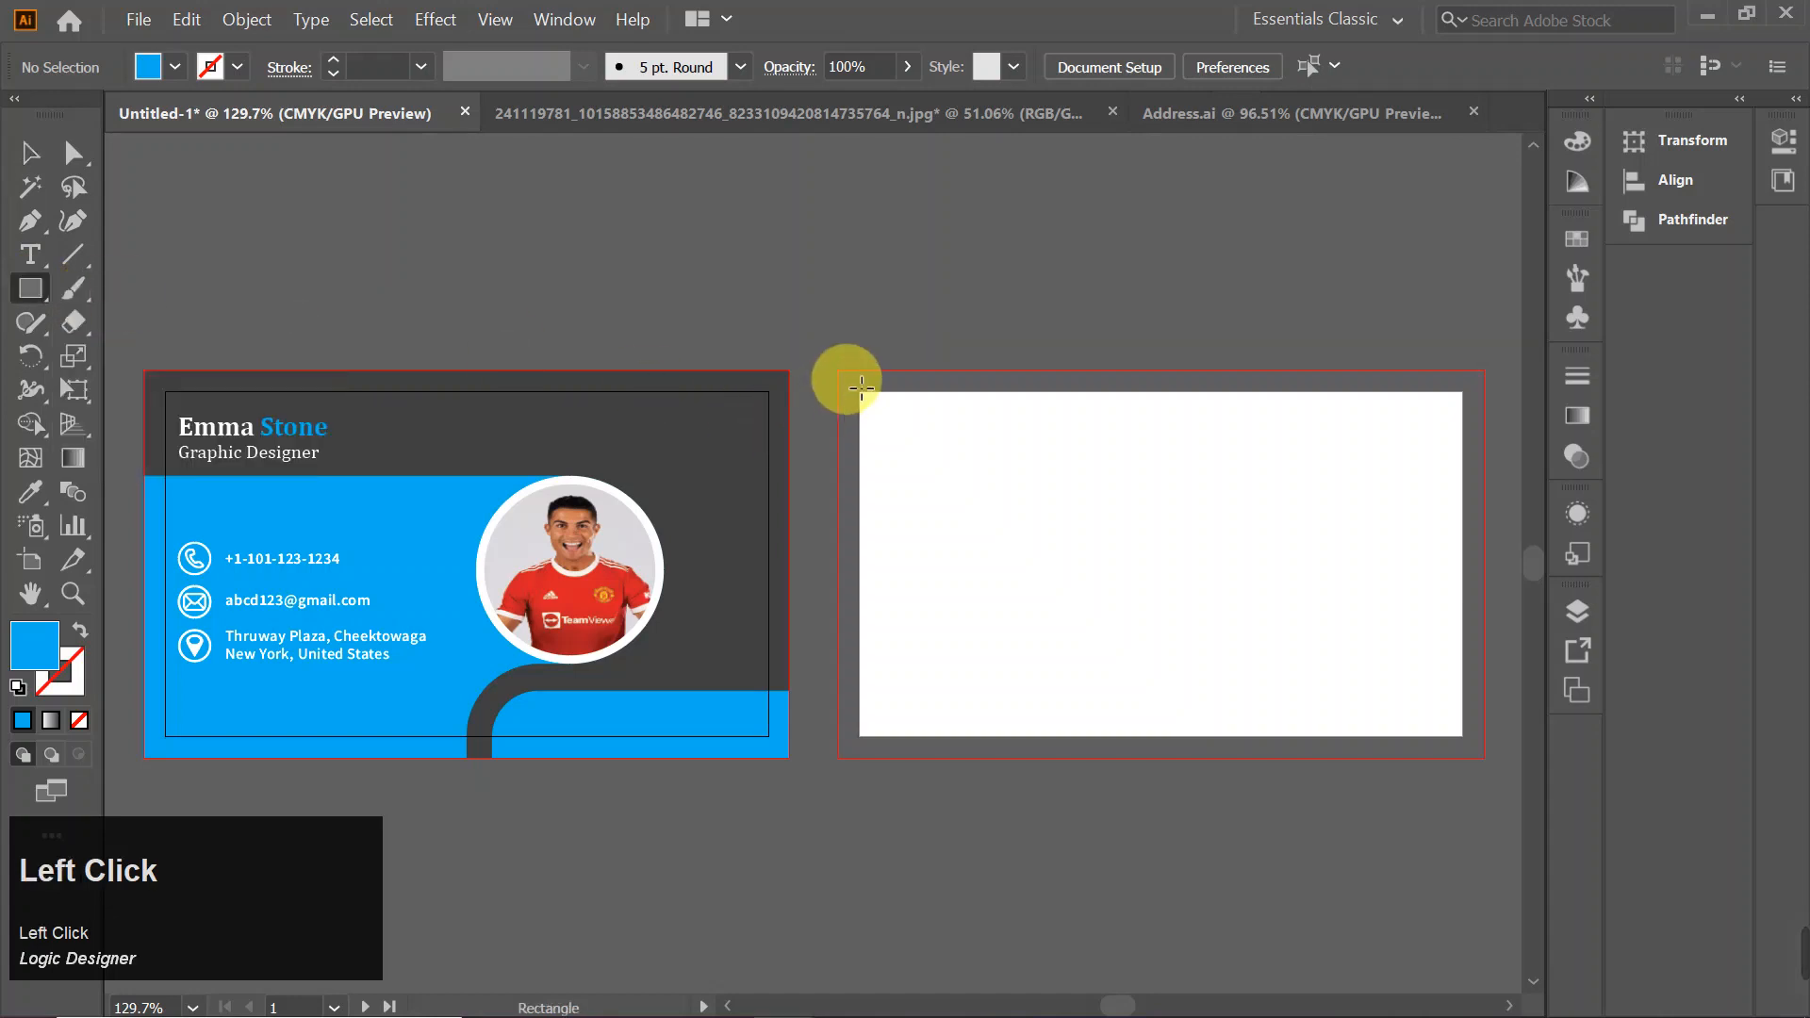
{"action": "left_click_drag", "start_coordinate": [850, 380], "coordinate": [1486, 756]}
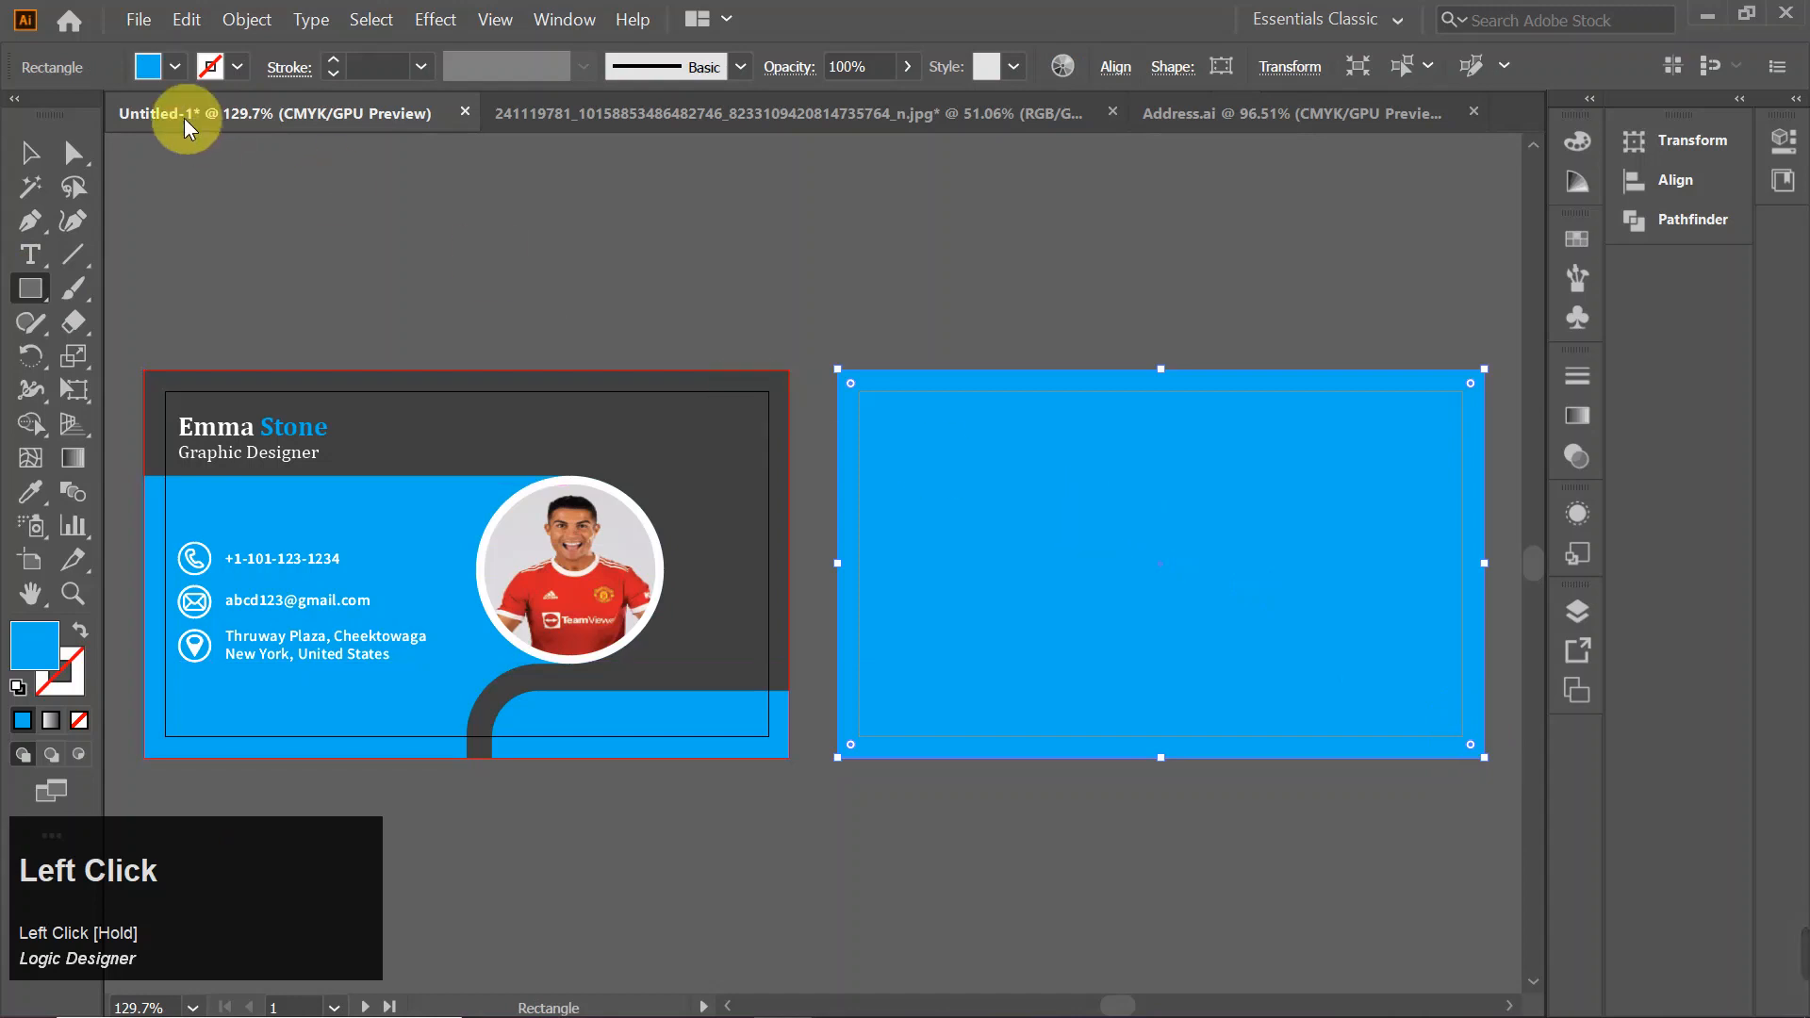
{"action": "left_click", "coordinate": [31, 156]}
{"action": "left_click", "coordinate": [32, 492]}
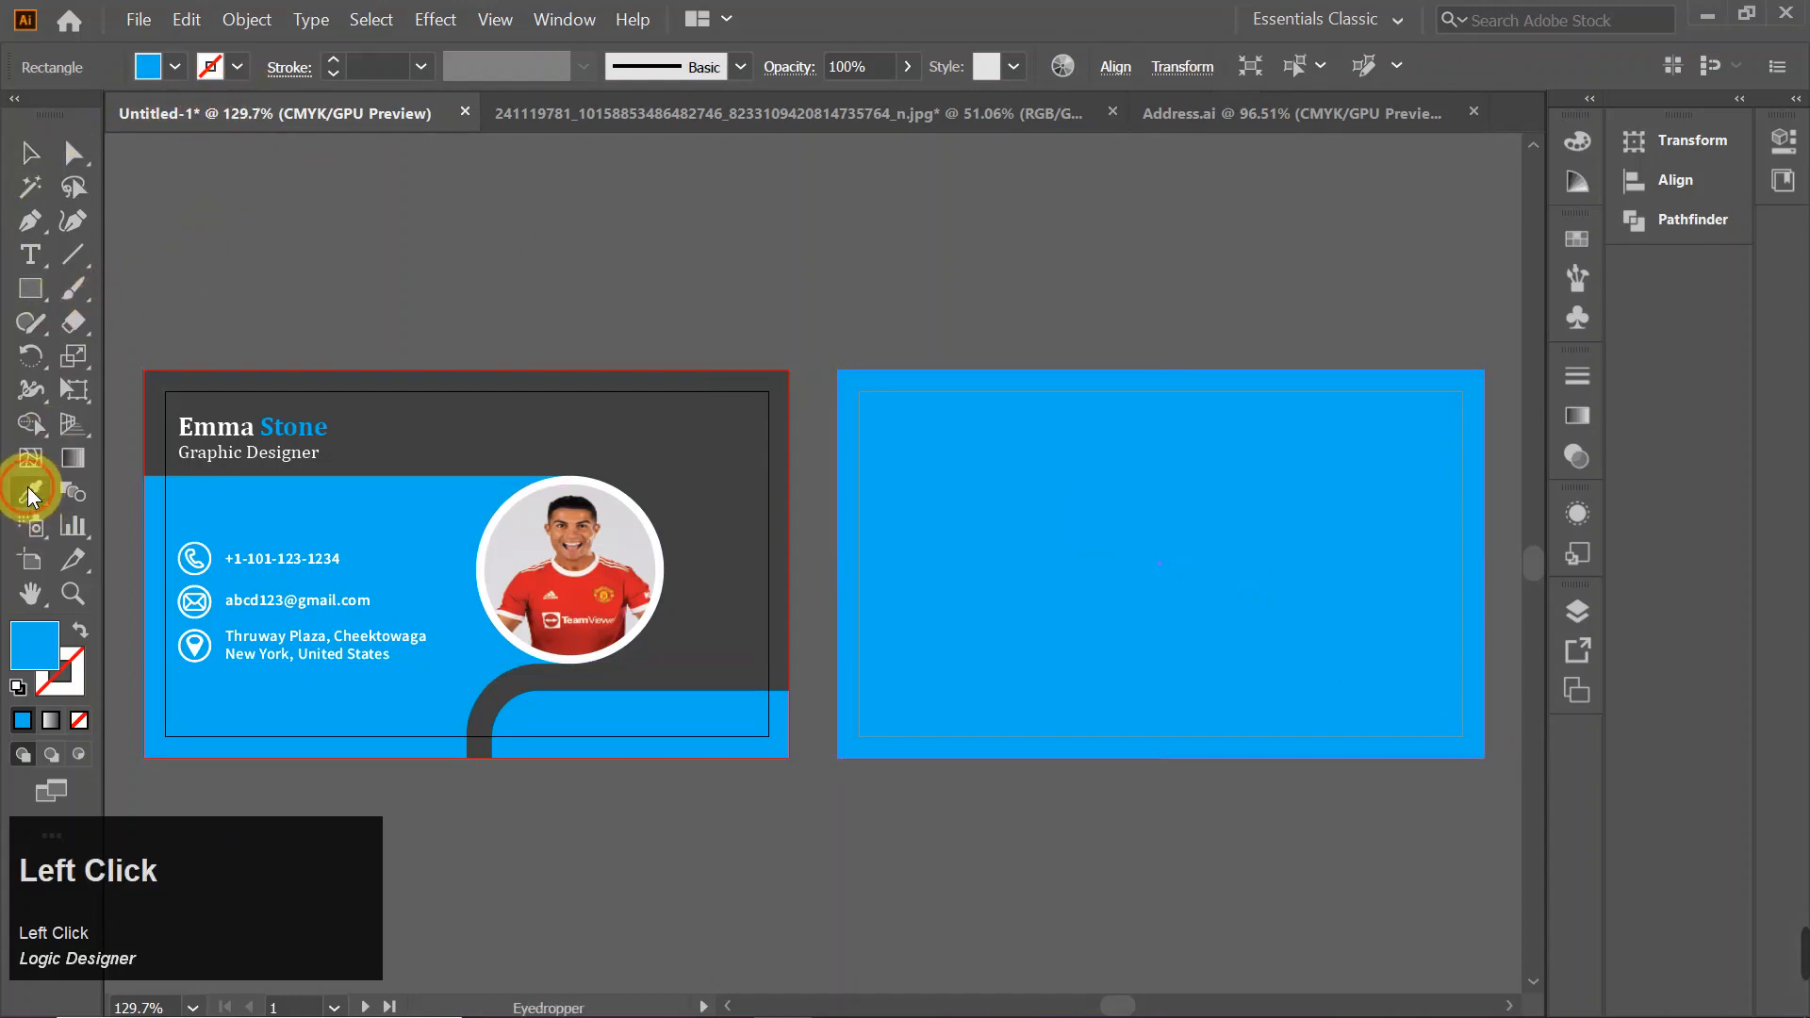
{"action": "left_click", "coordinate": [441, 415]}
{"action": "left_click", "coordinate": [29, 151]}
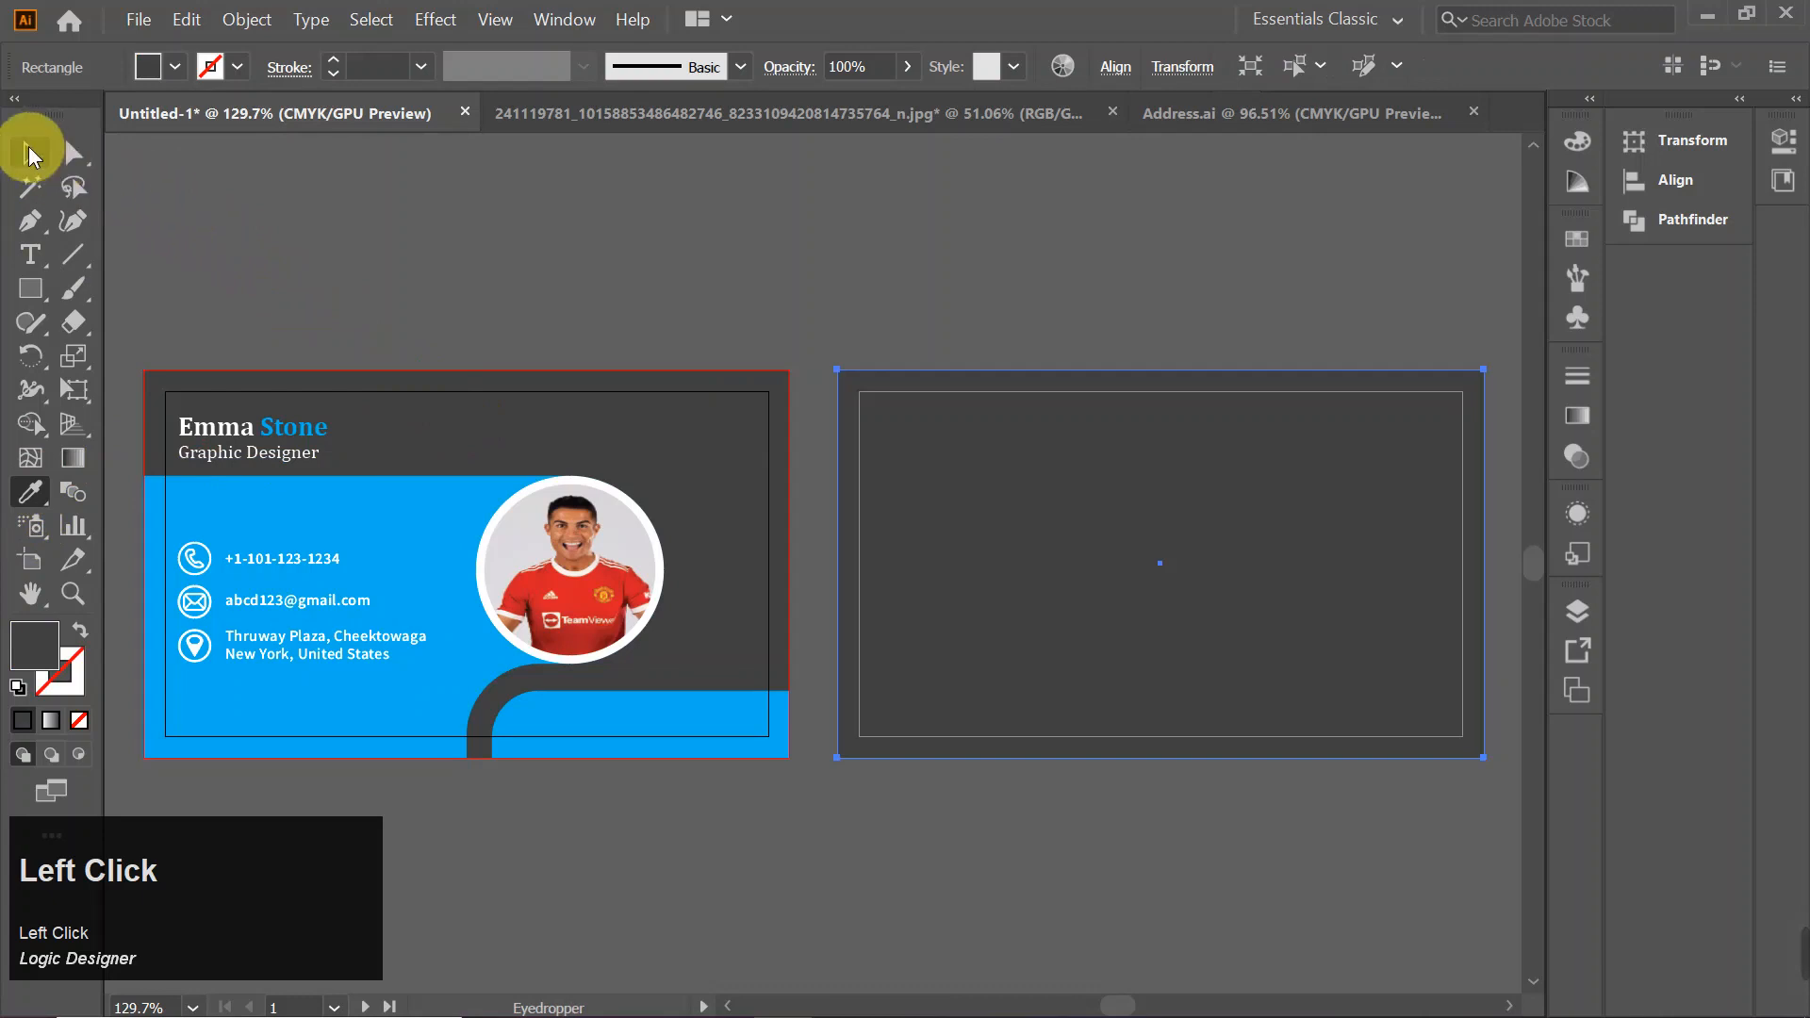
- Lock the dark grey background rectangle on the back card
{"action": "left_click", "coordinate": [248, 19]}
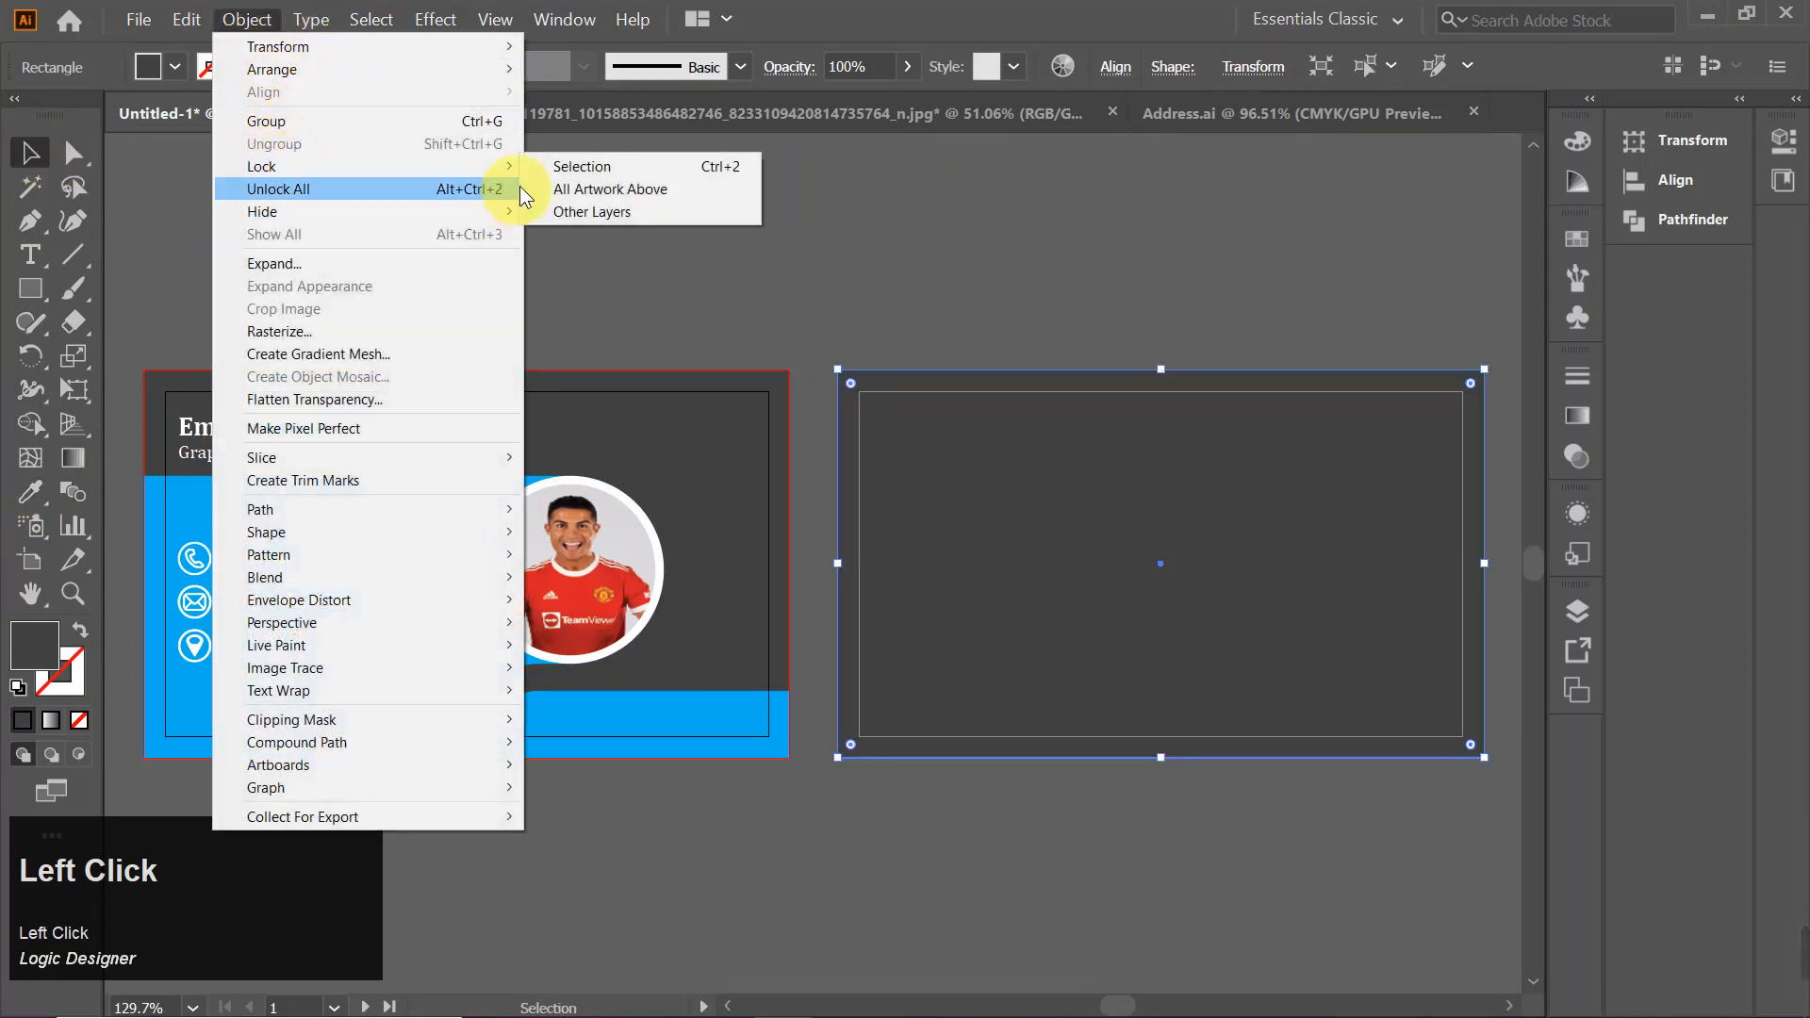
{"action": "mouse_move", "coordinate": [494, 166]}
{"action": "left_click", "coordinate": [577, 166]}
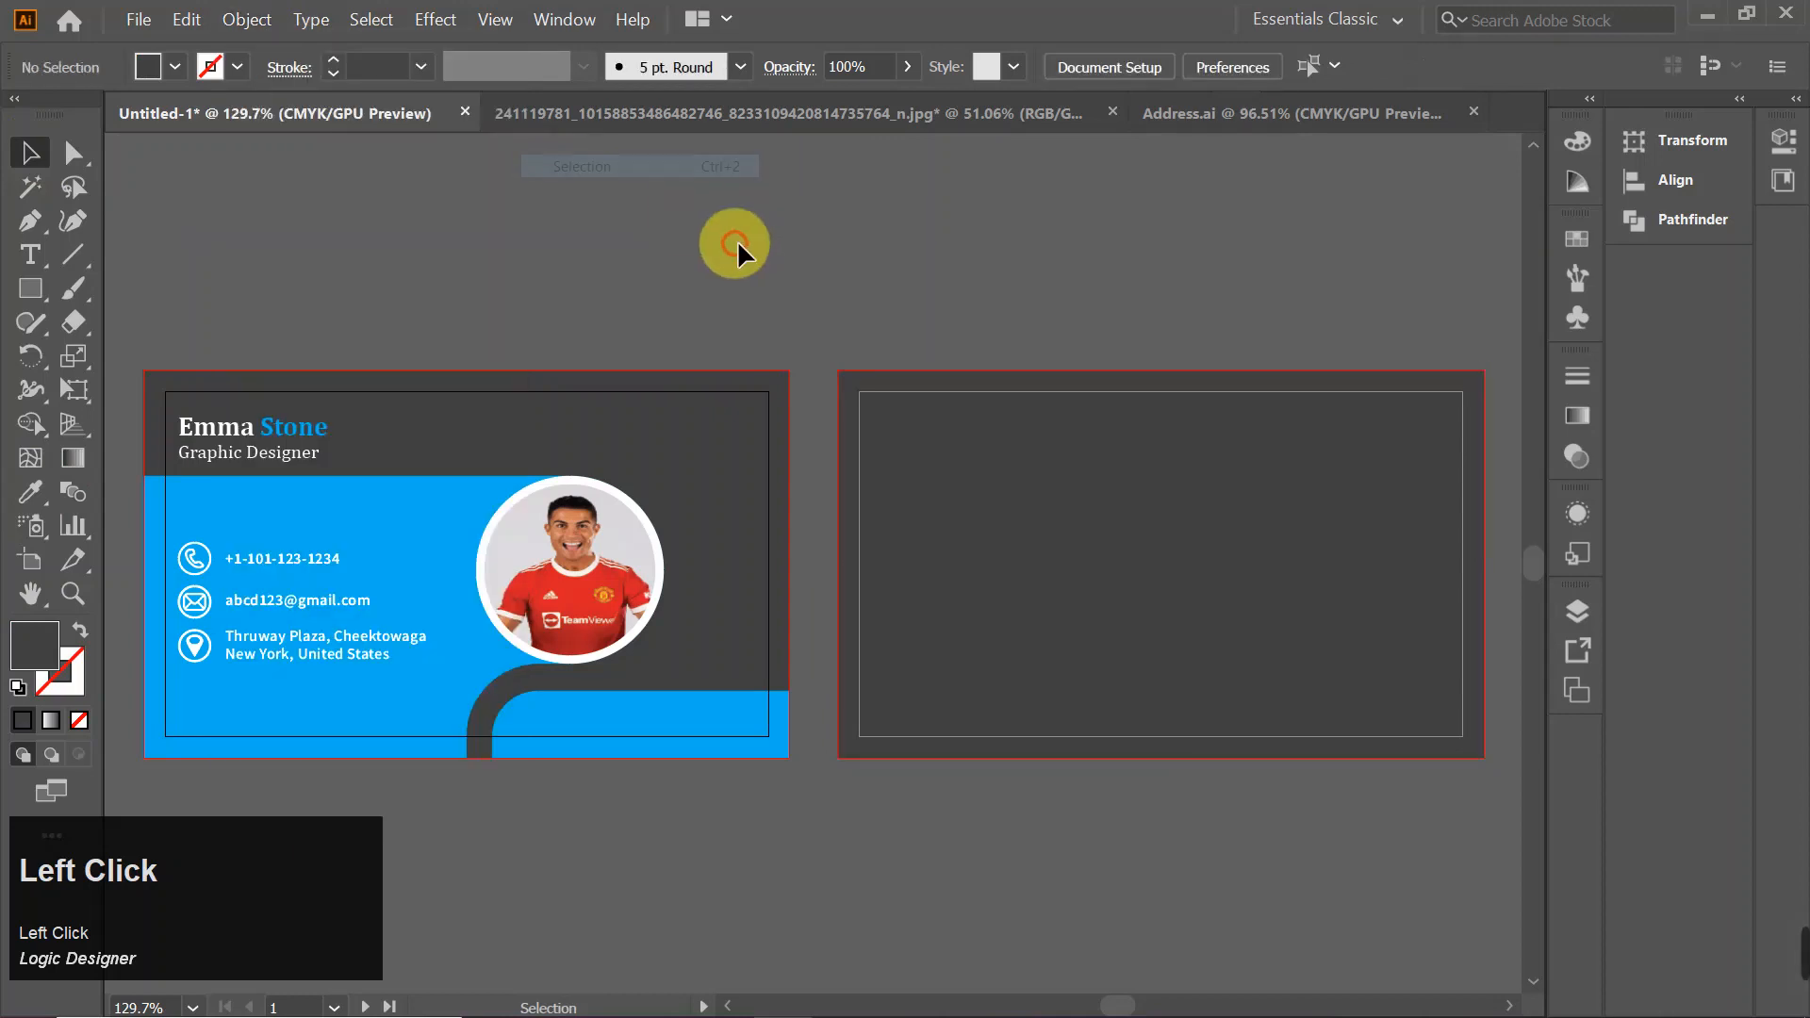
- Draw a rectangle about 1.88 × 0.42 in from the back card's upper-left bleed corner and fill it with the front card's blue
{"action": "left_click", "coordinate": [30, 285]}
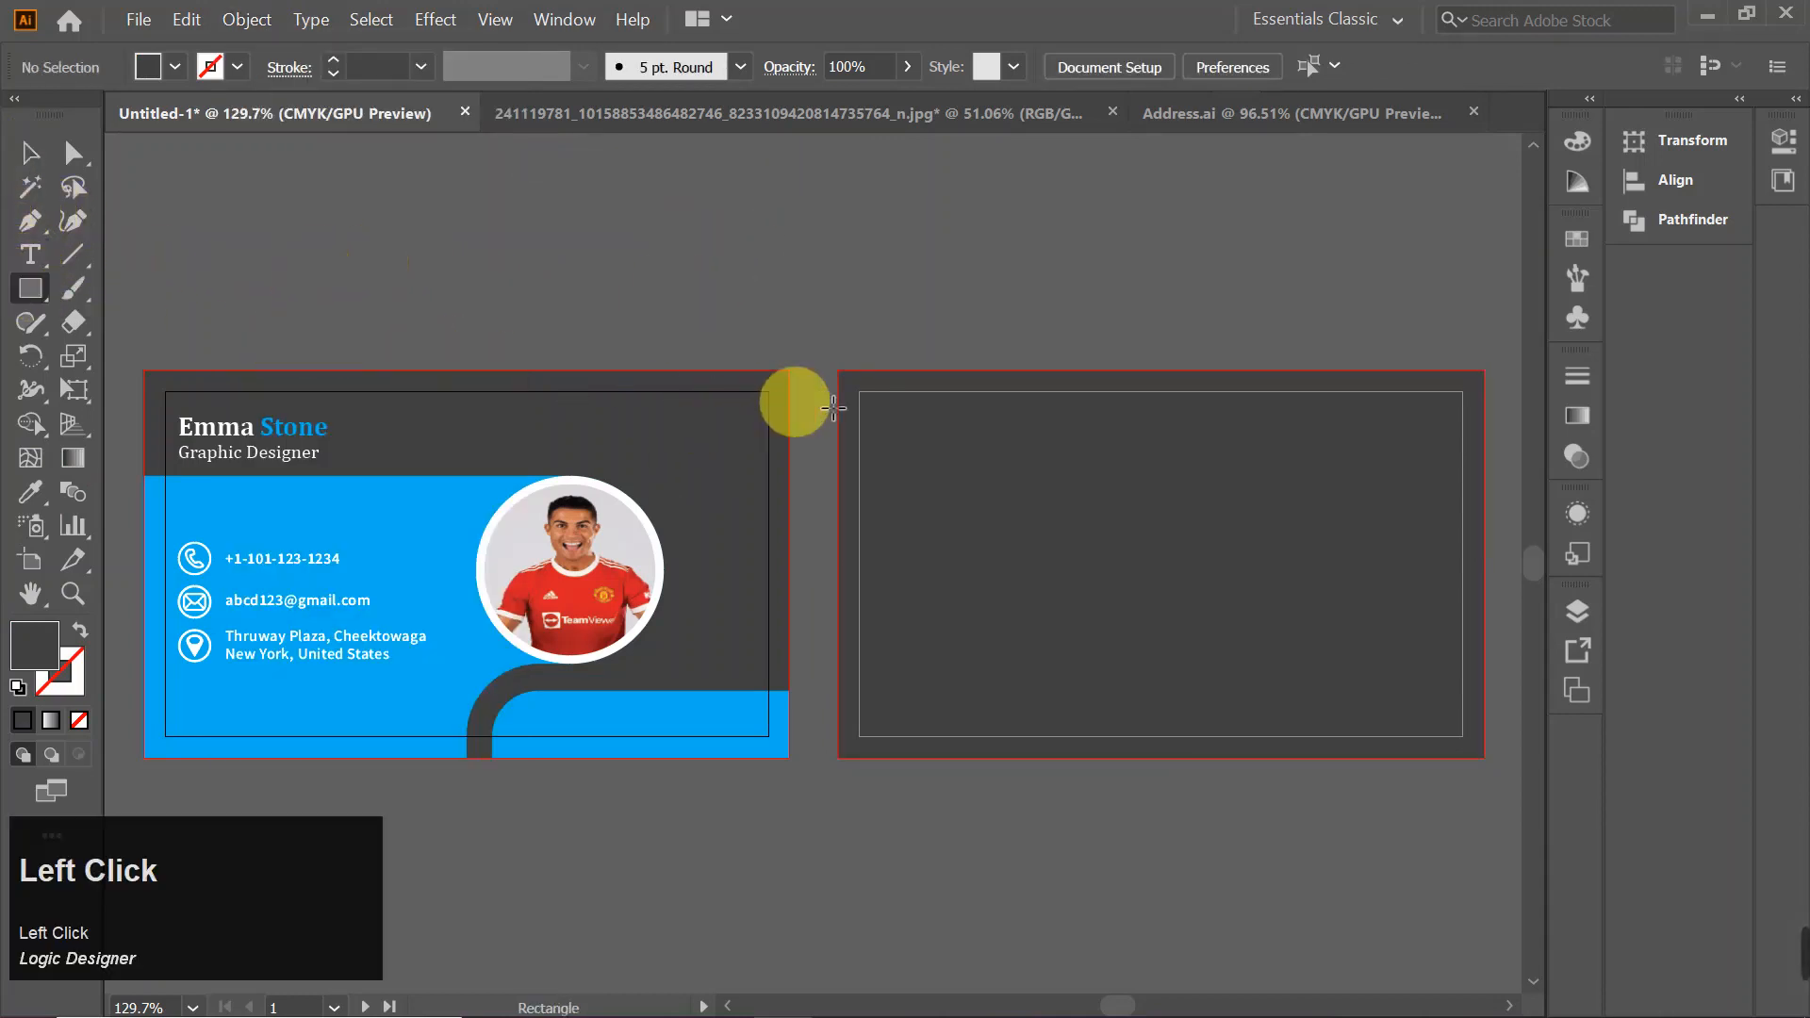
{"action": "left_click_drag", "start_coordinate": [849, 385], "coordinate": [1175, 455]}
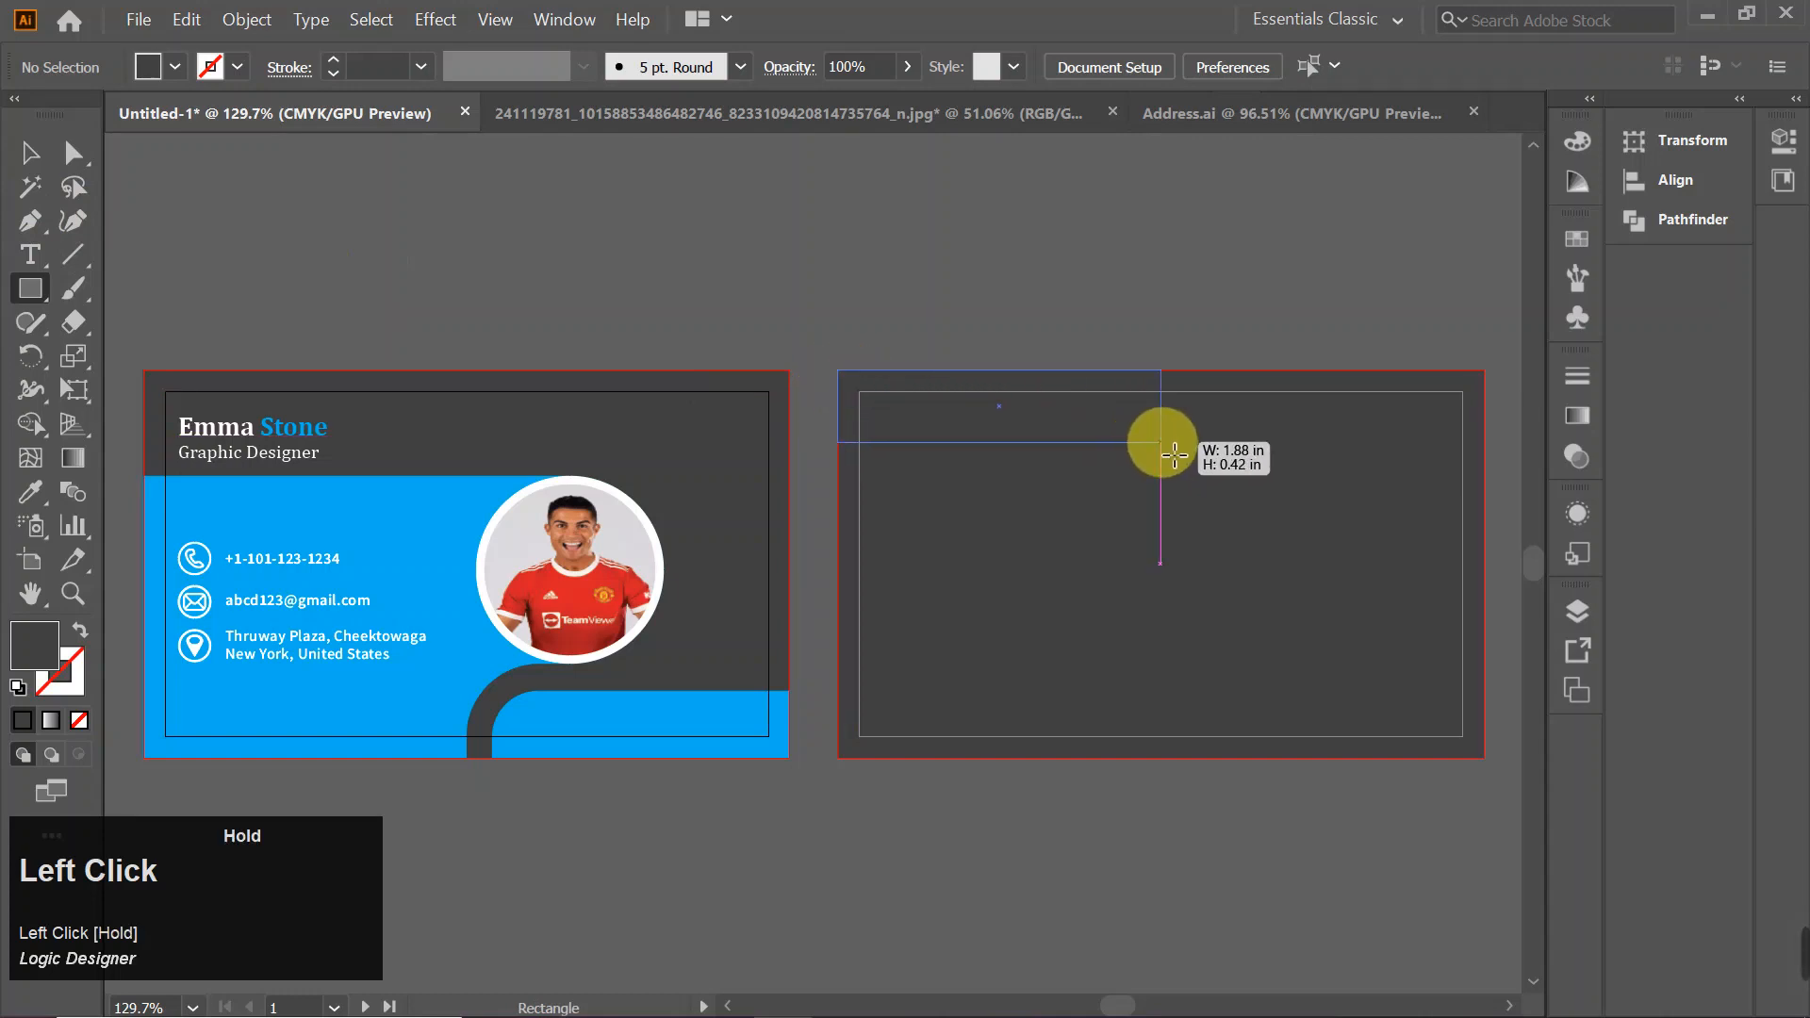
{"action": "left_click_drag", "start_coordinate": [1175, 455], "coordinate": [1160, 444]}
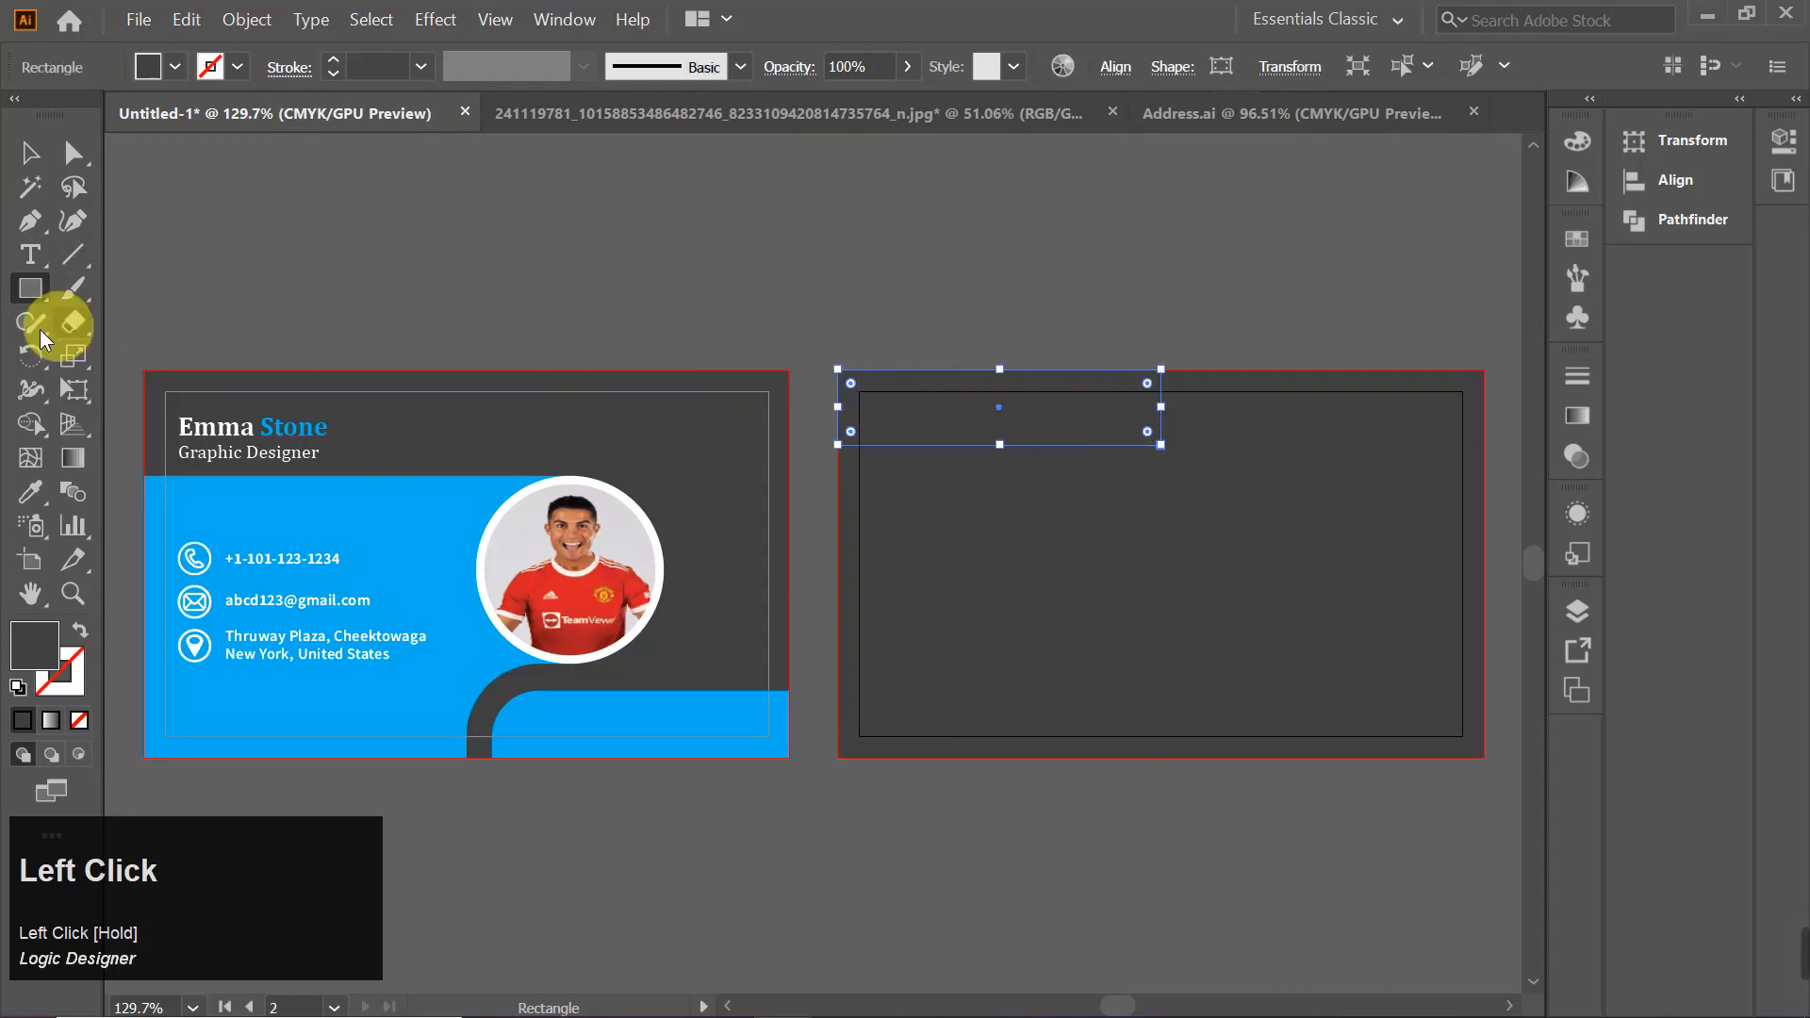
{"action": "left_click", "coordinate": [30, 491]}
{"action": "left_click", "coordinate": [329, 523]}
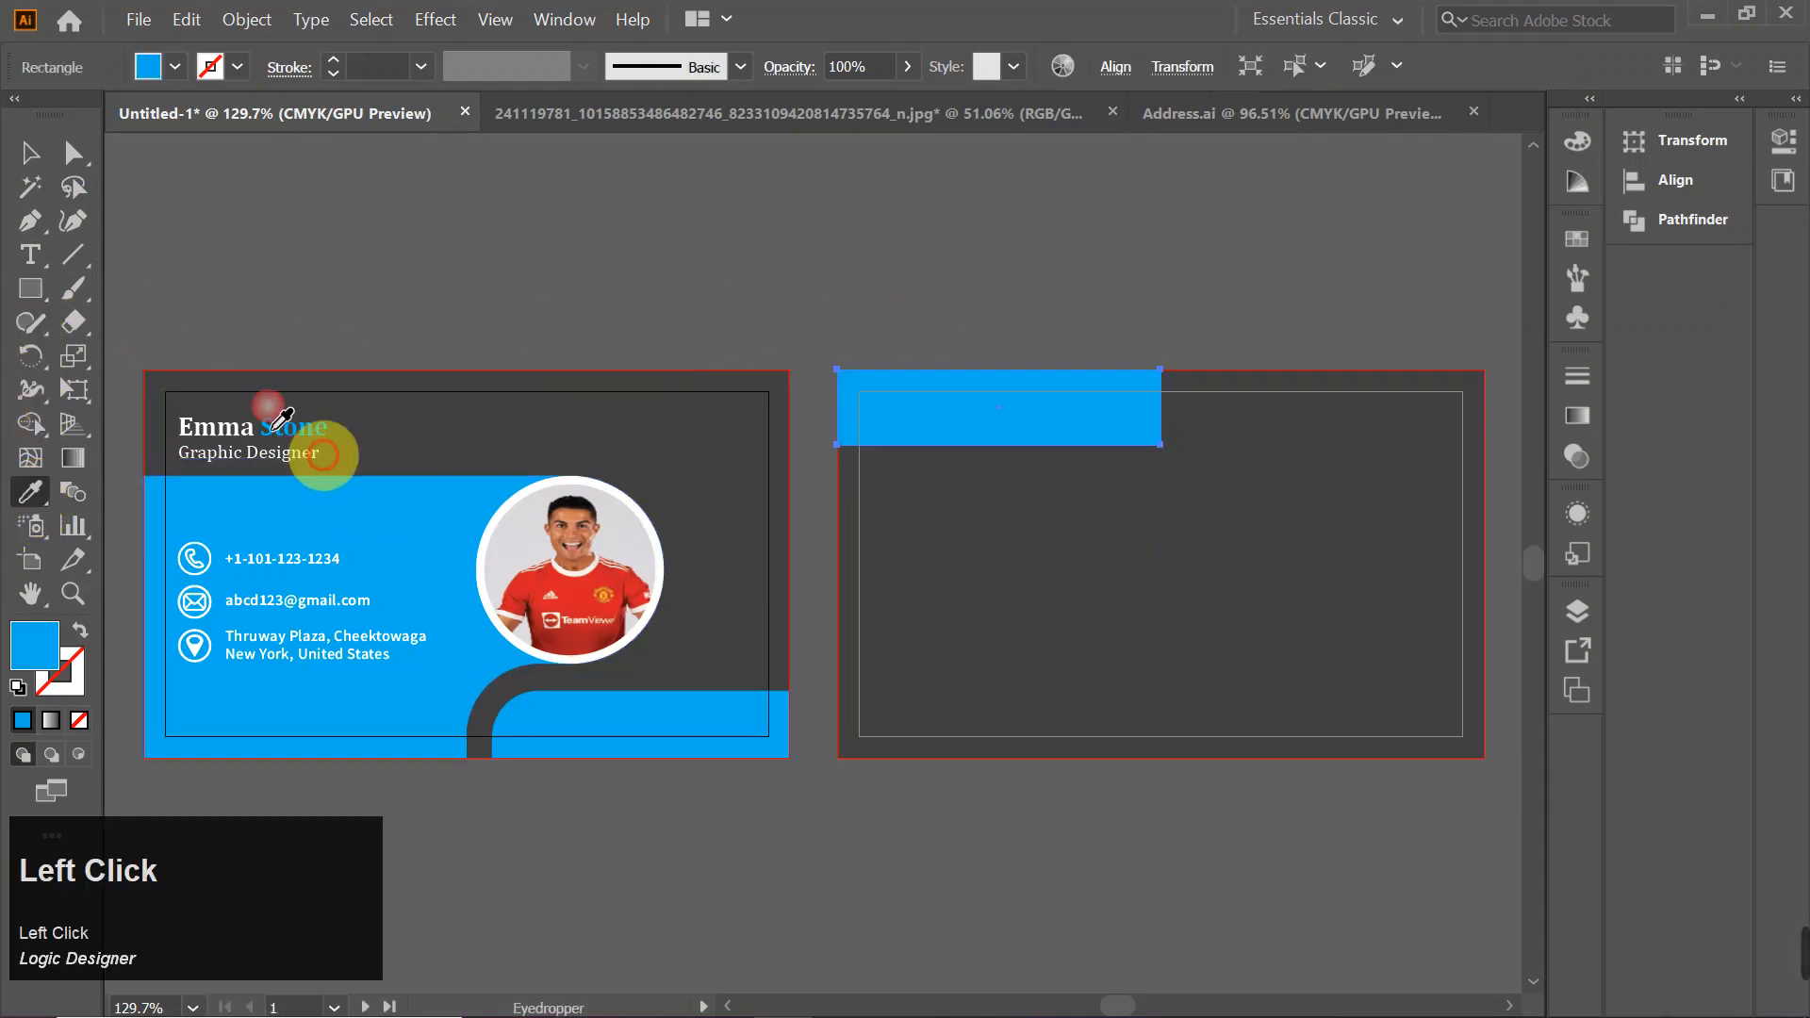
{"action": "left_click", "coordinate": [31, 153]}
{"action": "left_click", "coordinate": [992, 430]}
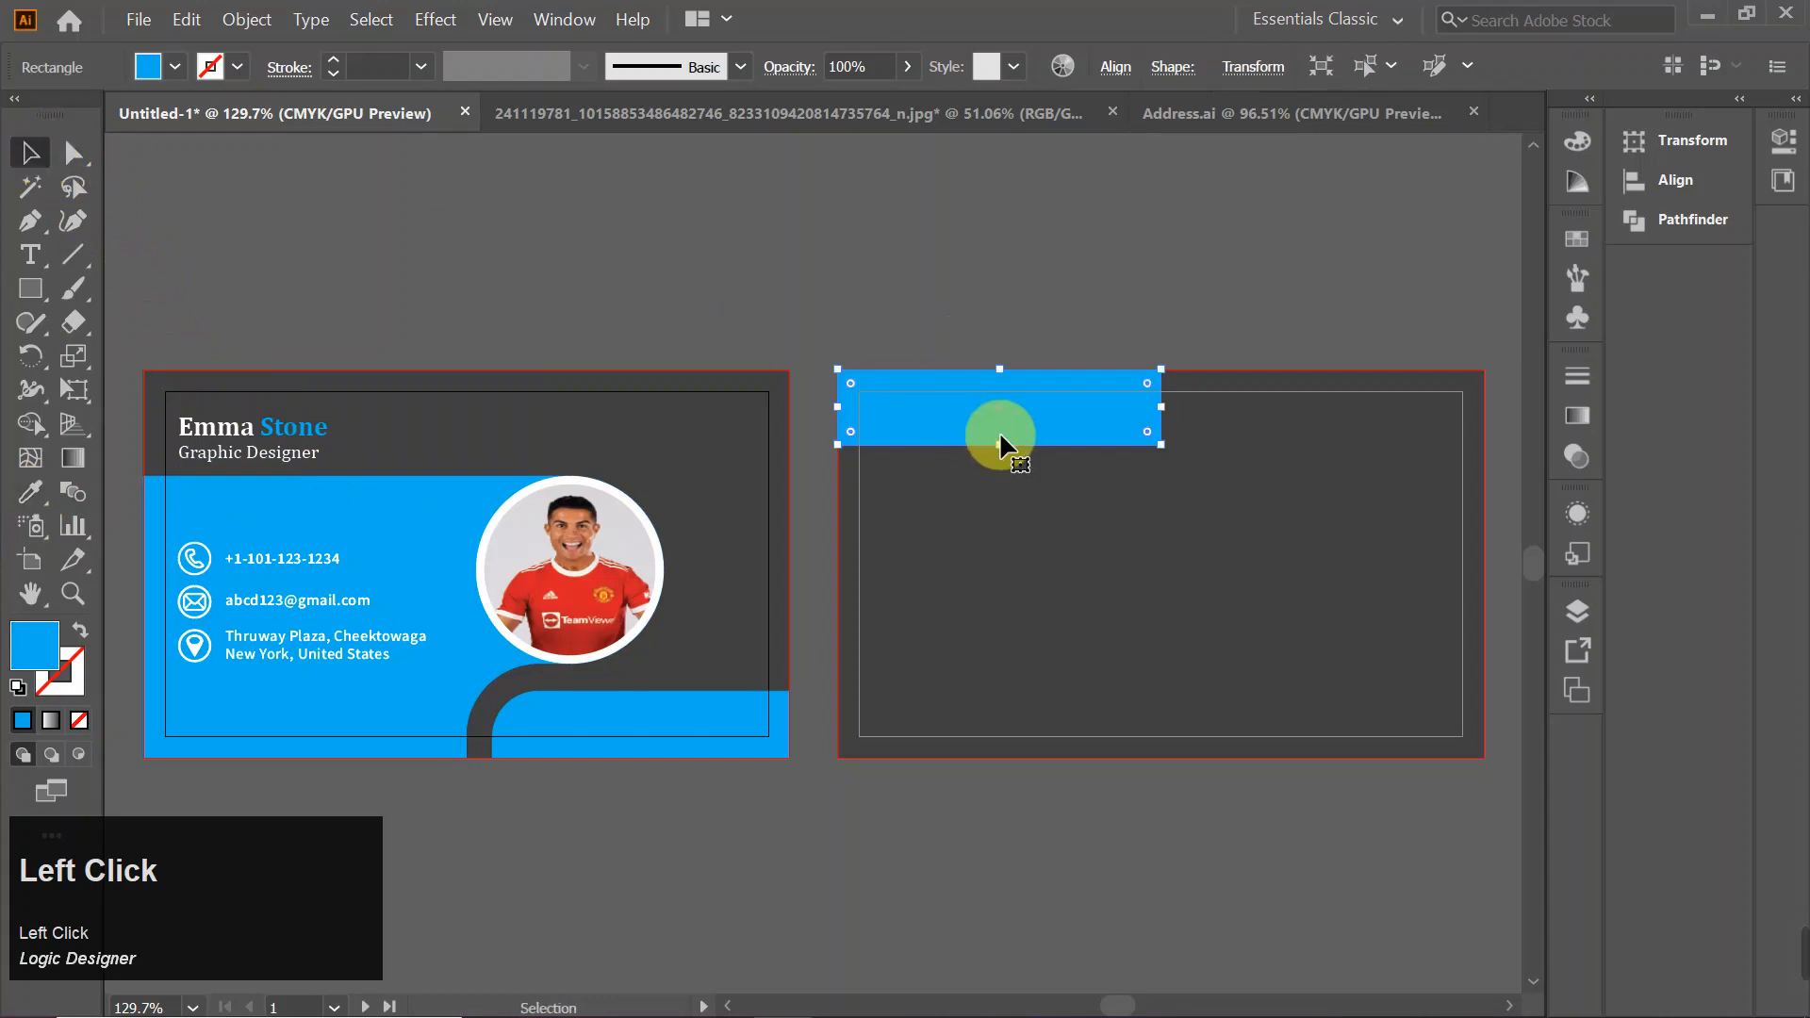
- Round only the lower-right corner of the blue rectangle to a radius of about 0.34 in
{"action": "left_click", "coordinate": [72, 153]}
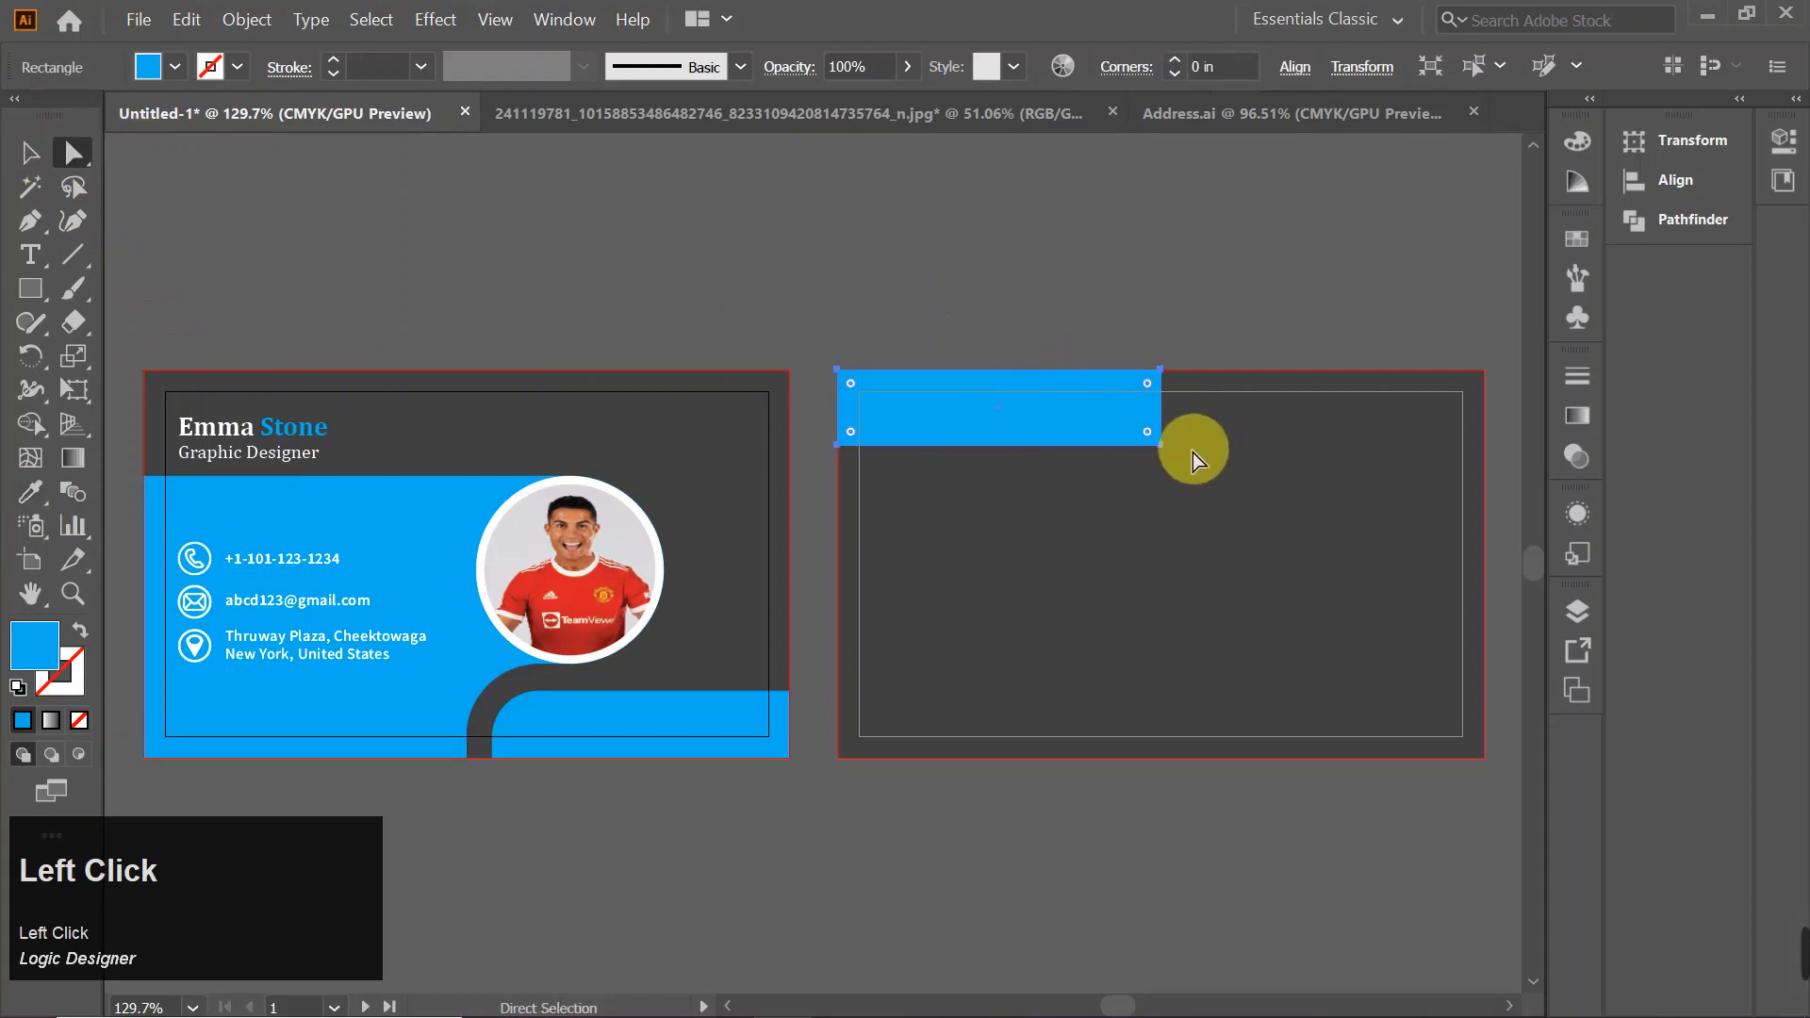
{"action": "left_click", "coordinate": [1164, 450]}
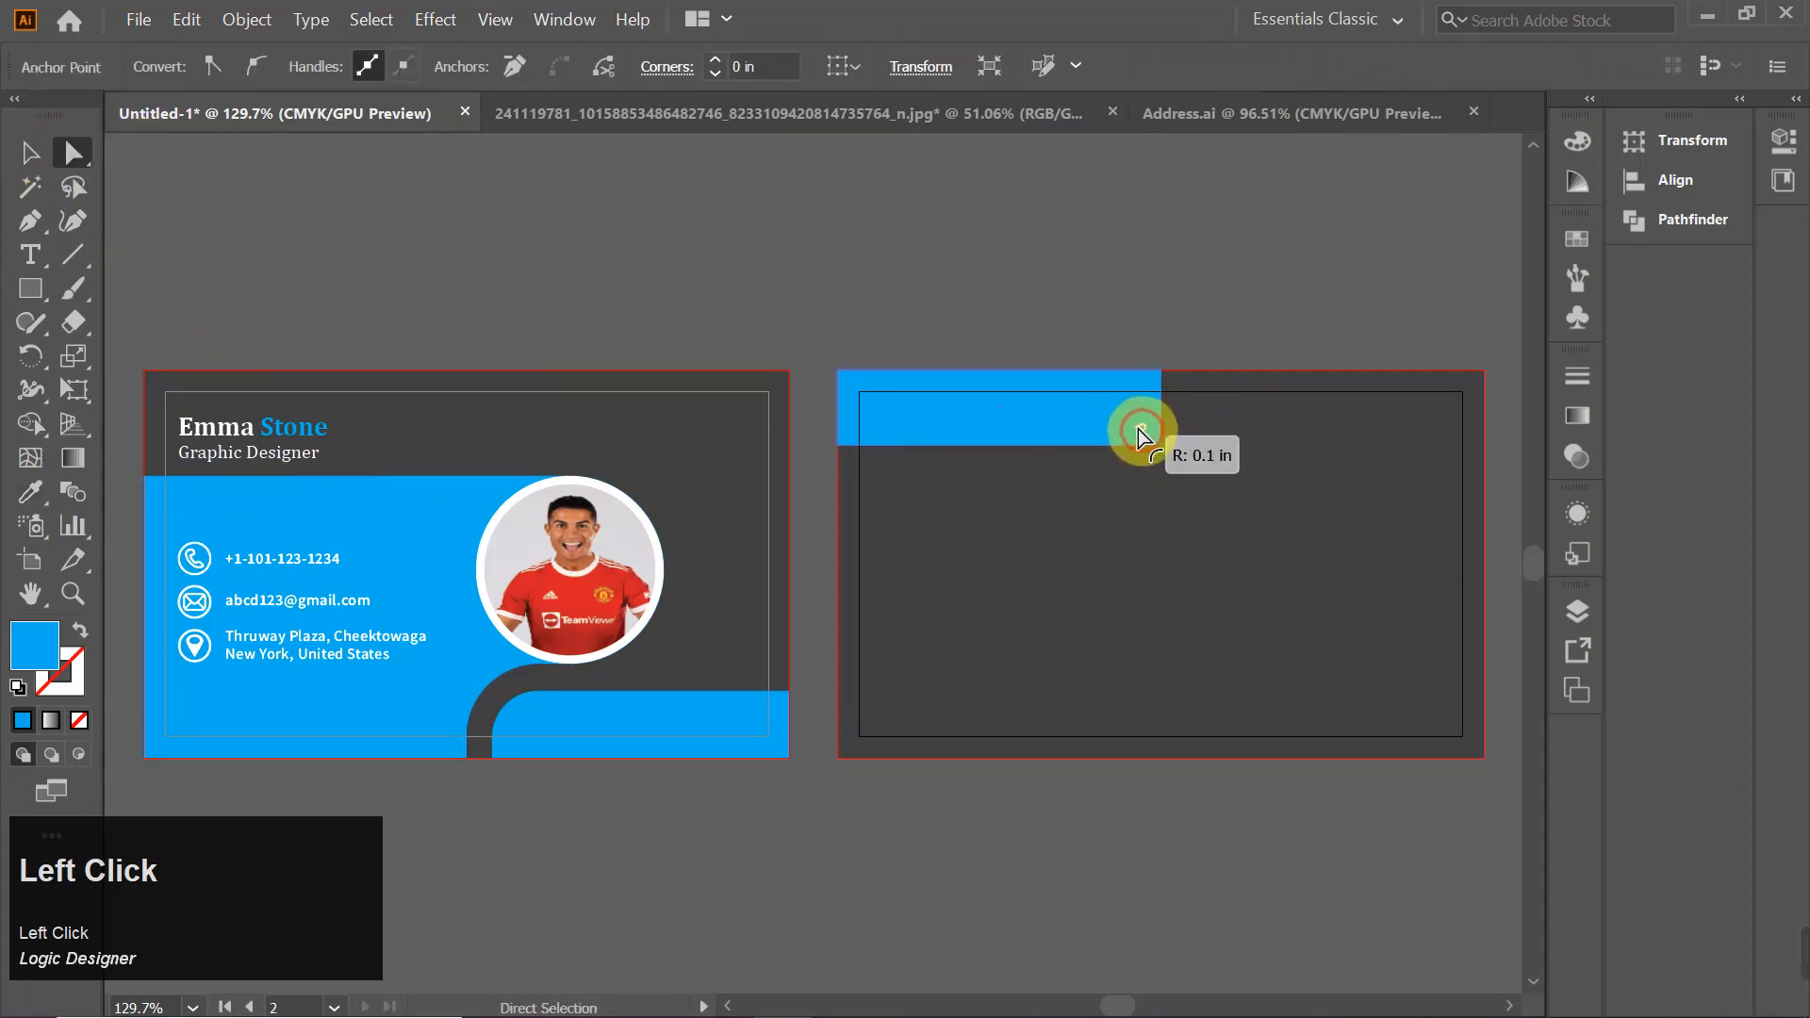
{"action": "left_click_drag", "start_coordinate": [1139, 428], "coordinate": [1093, 404]}
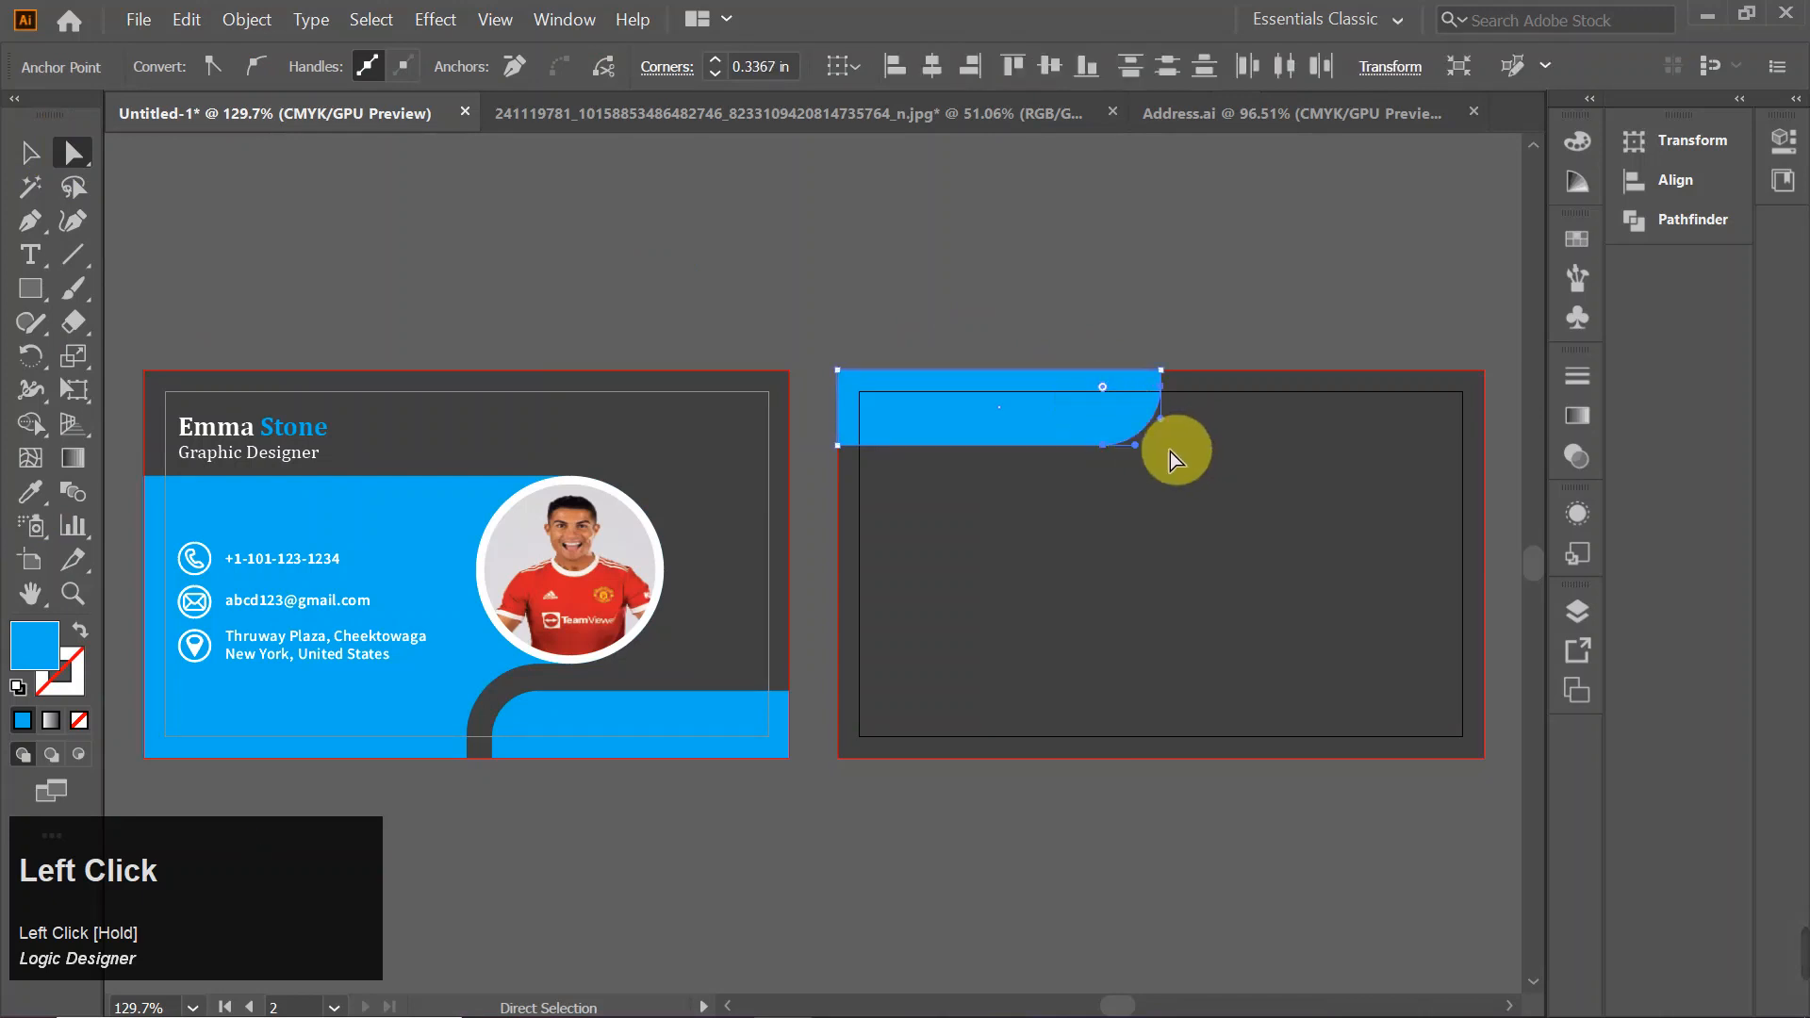
{"action": "left_click", "coordinate": [29, 152]}
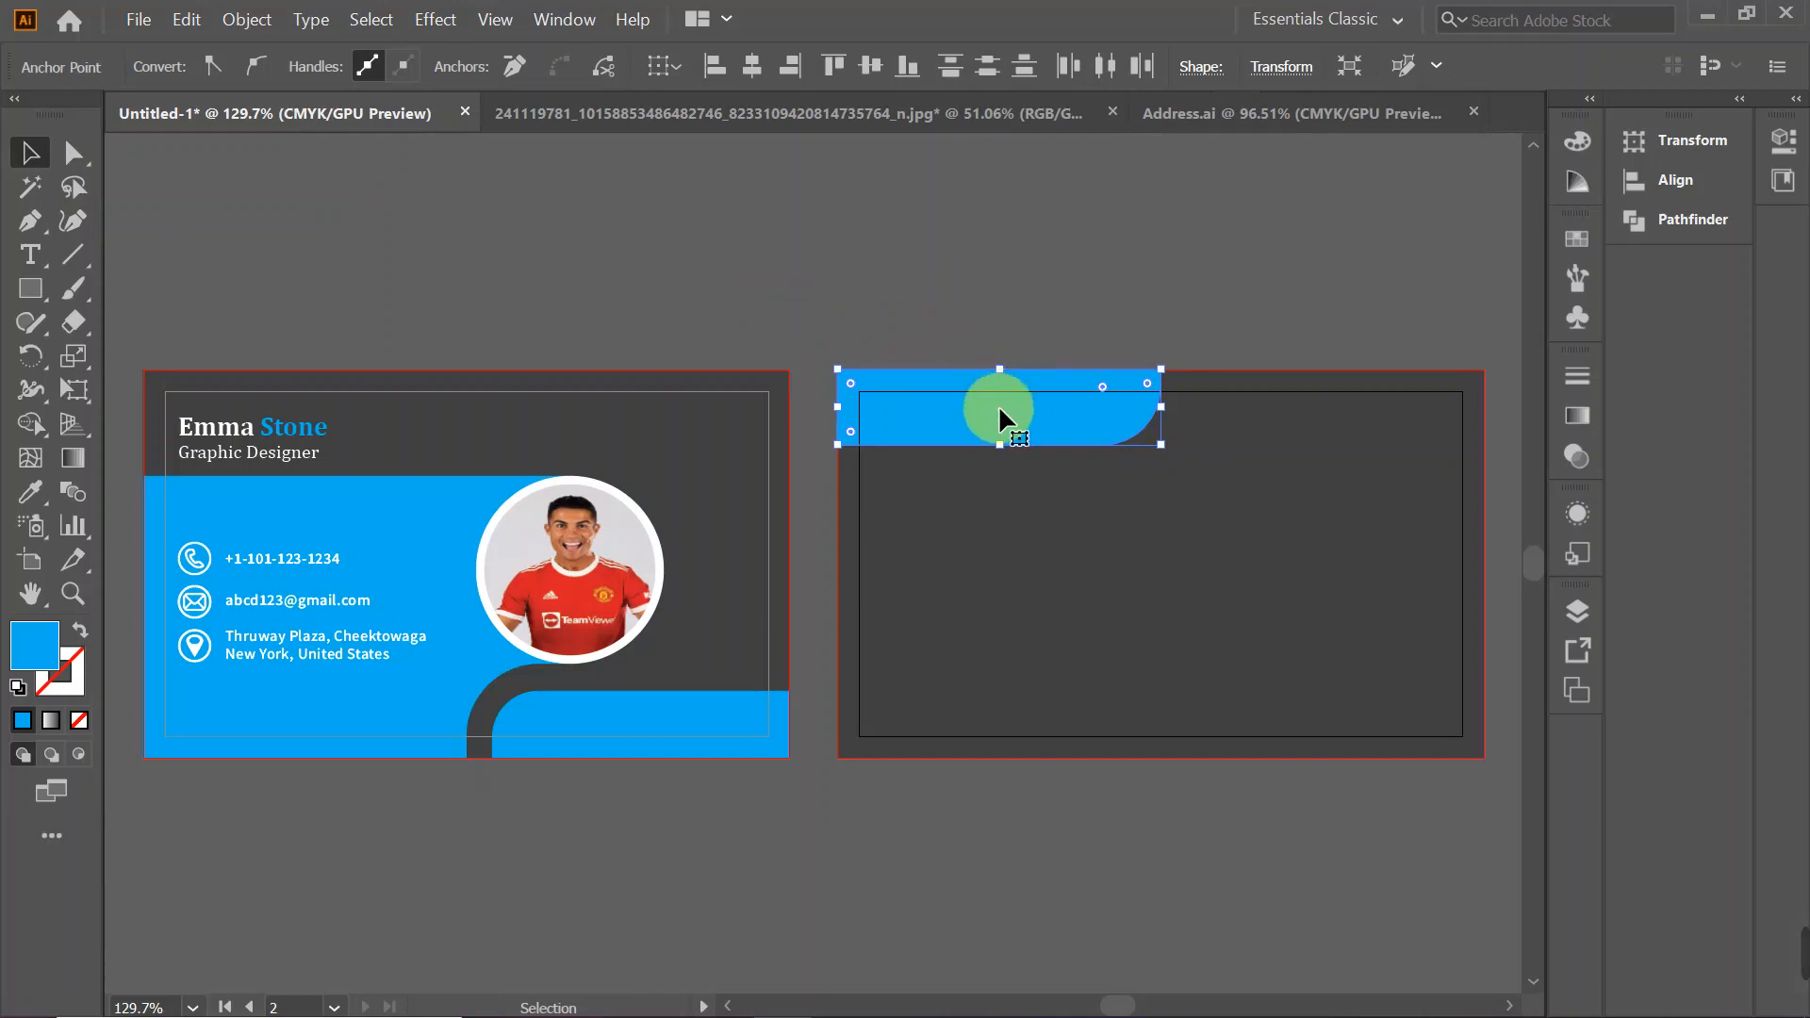
- Duplicate the blue shape to the back card's lower-right corner, rotate the copy 180° and fit it flush to the bleed edges
{"action": "left_click_drag", "start_coordinate": [999, 406], "coordinate": [1322, 713]}
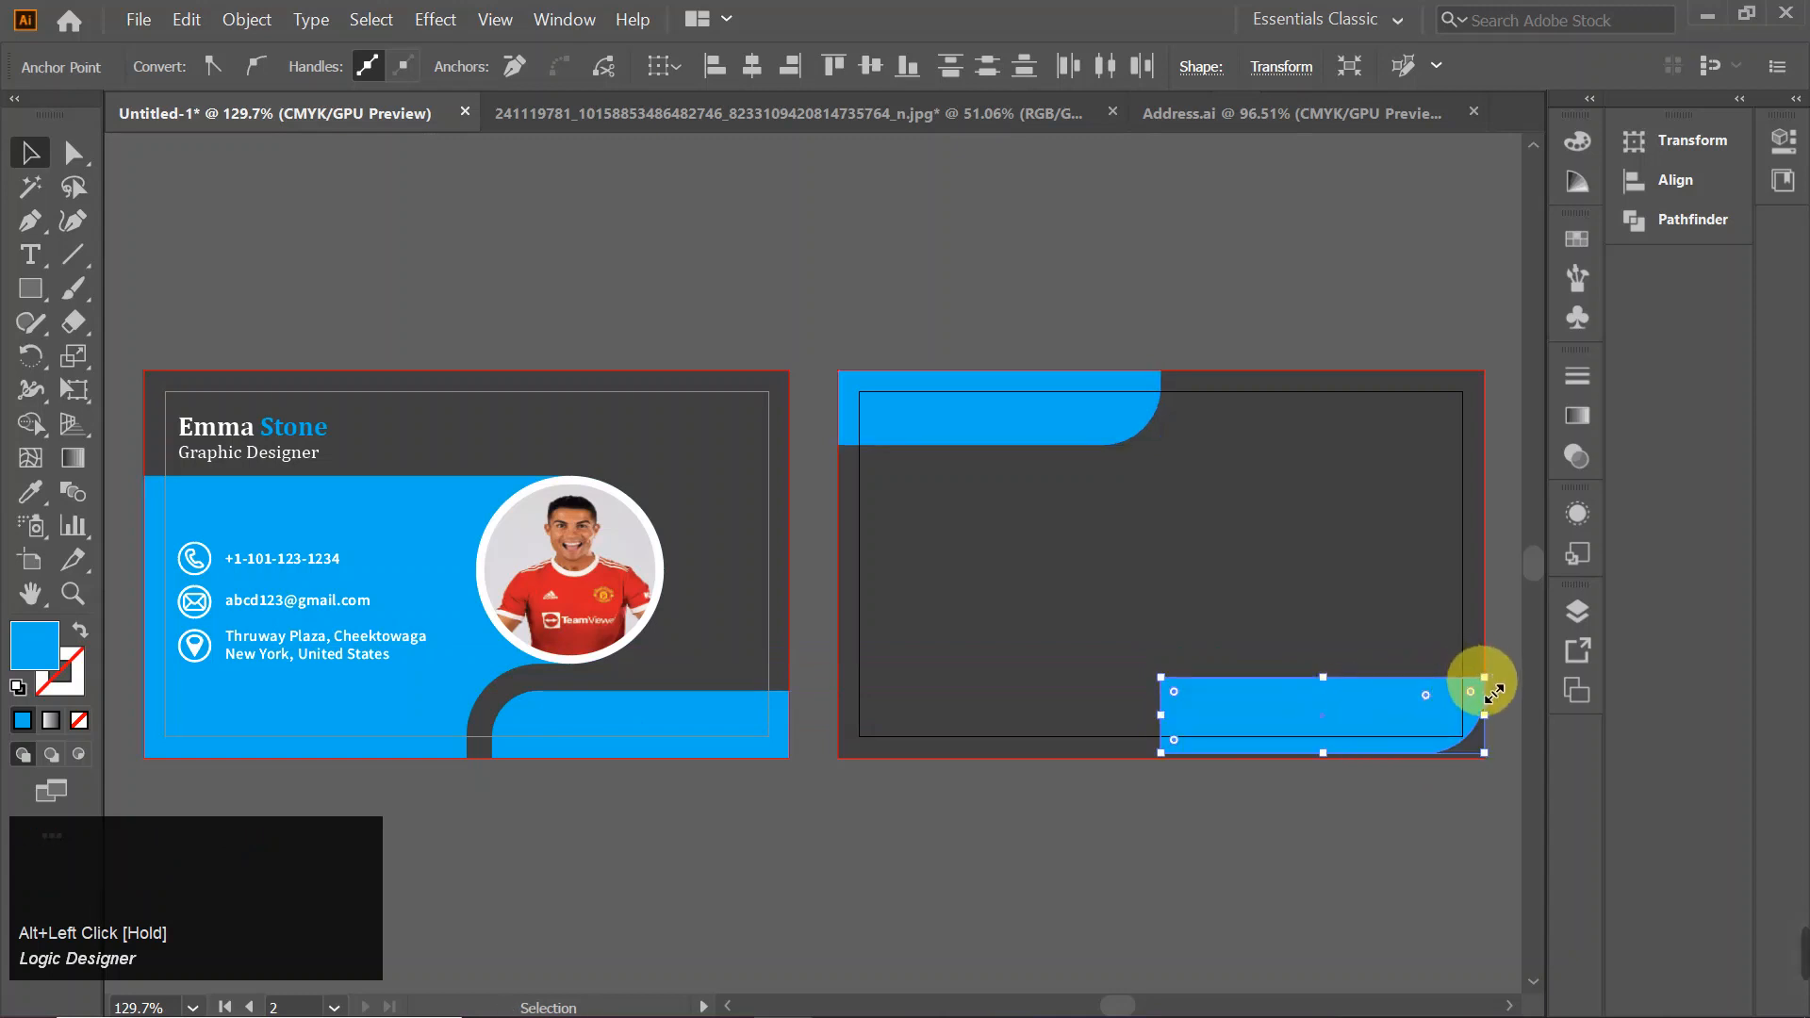
{"action": "left_click_drag", "start_coordinate": [1474, 675], "coordinate": [1180, 749]}
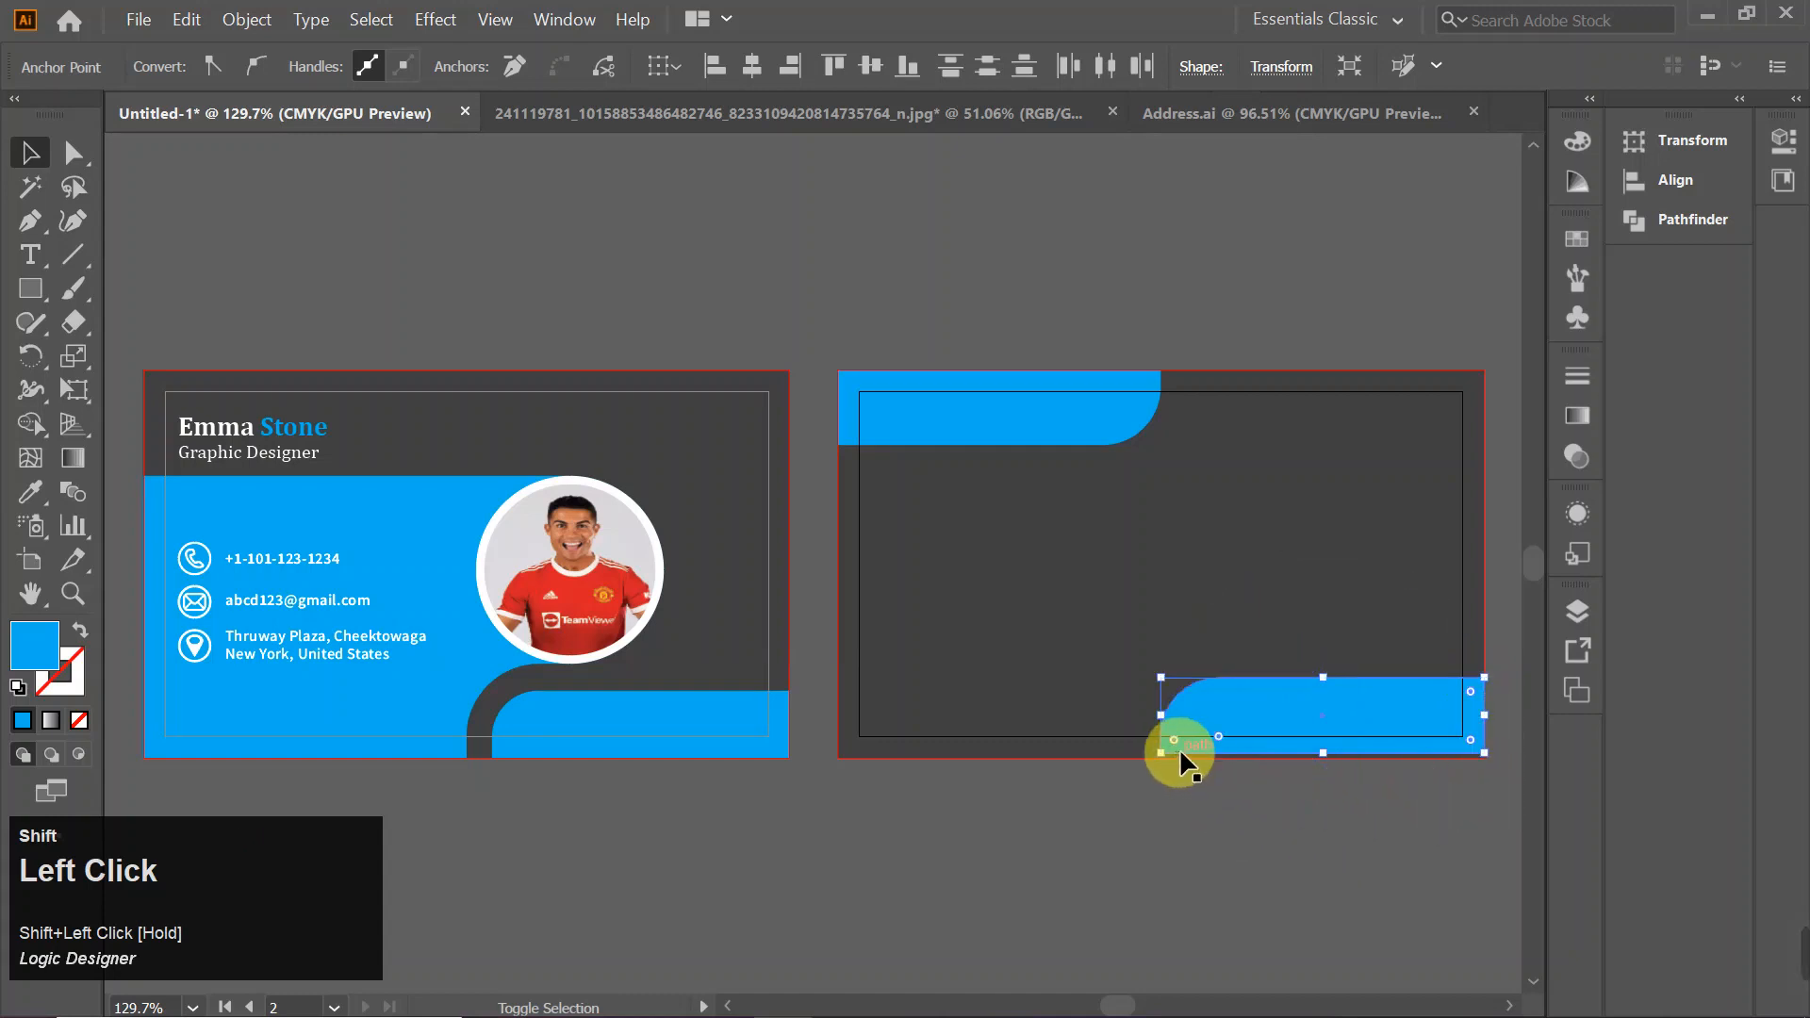
{"action": "left_click_drag", "start_coordinate": [1320, 715], "coordinate": [1327, 722]}
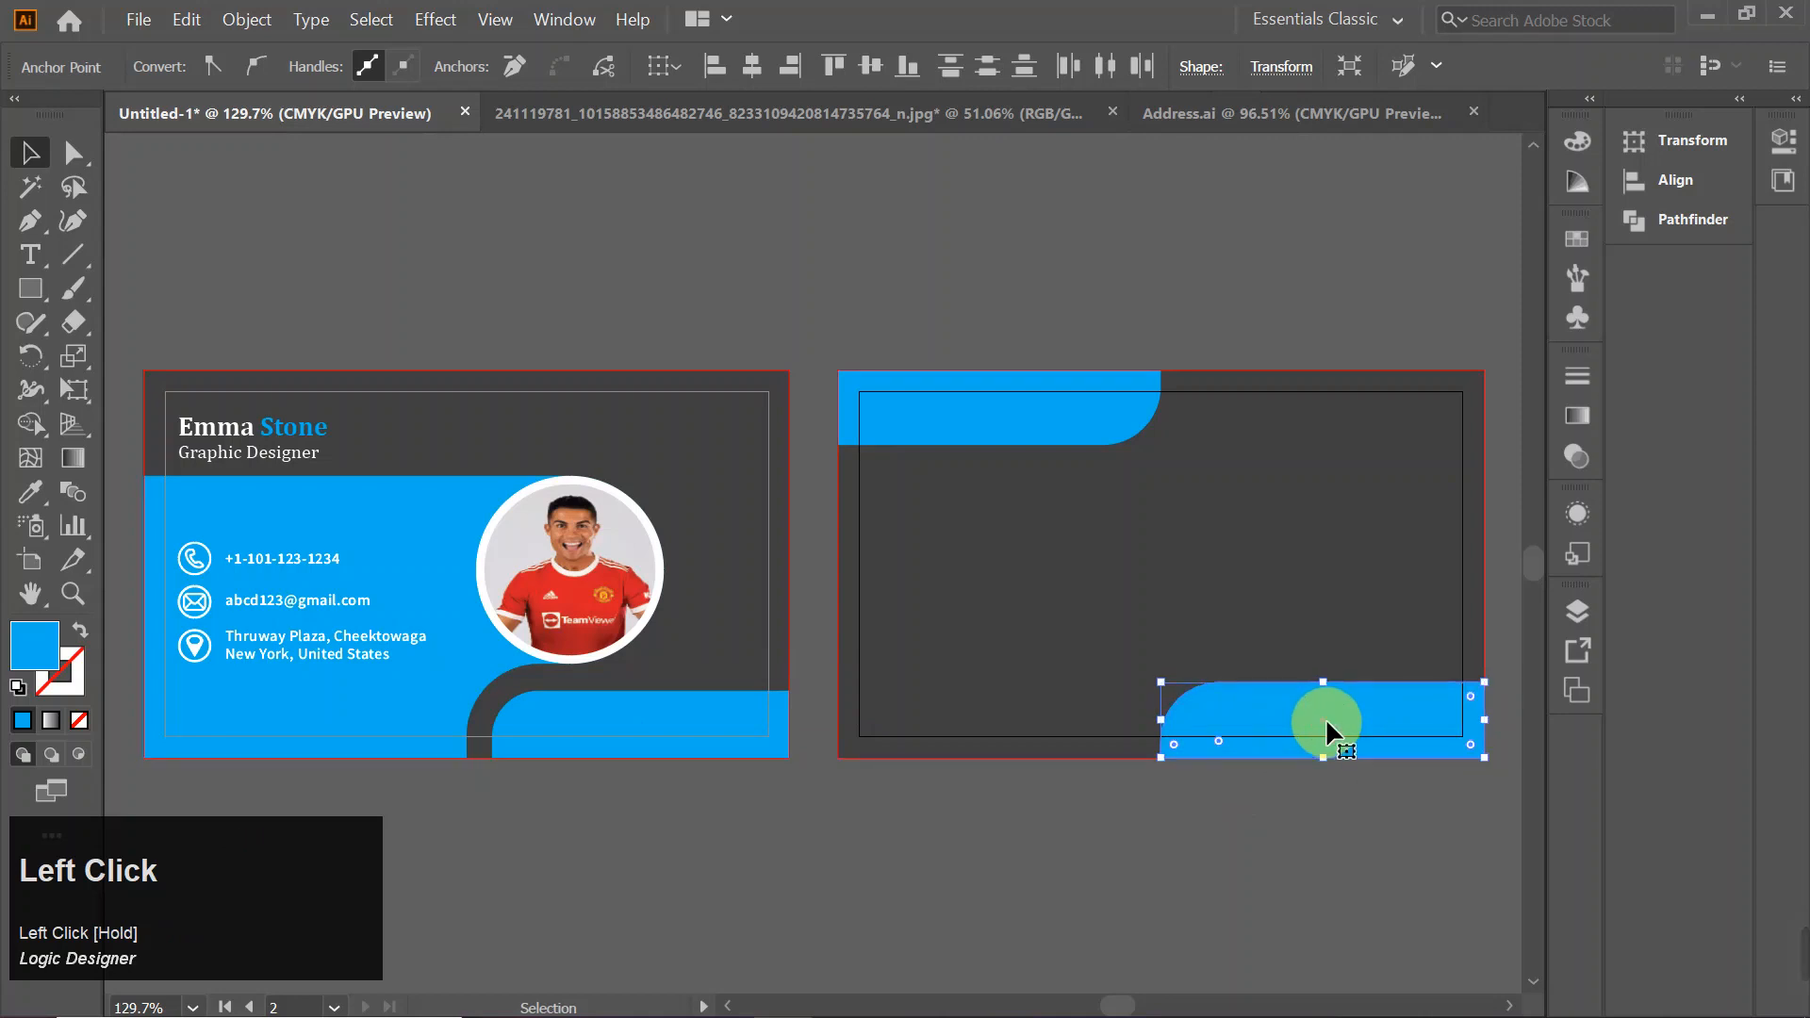
{"action": "left_click", "coordinate": [1033, 551]}
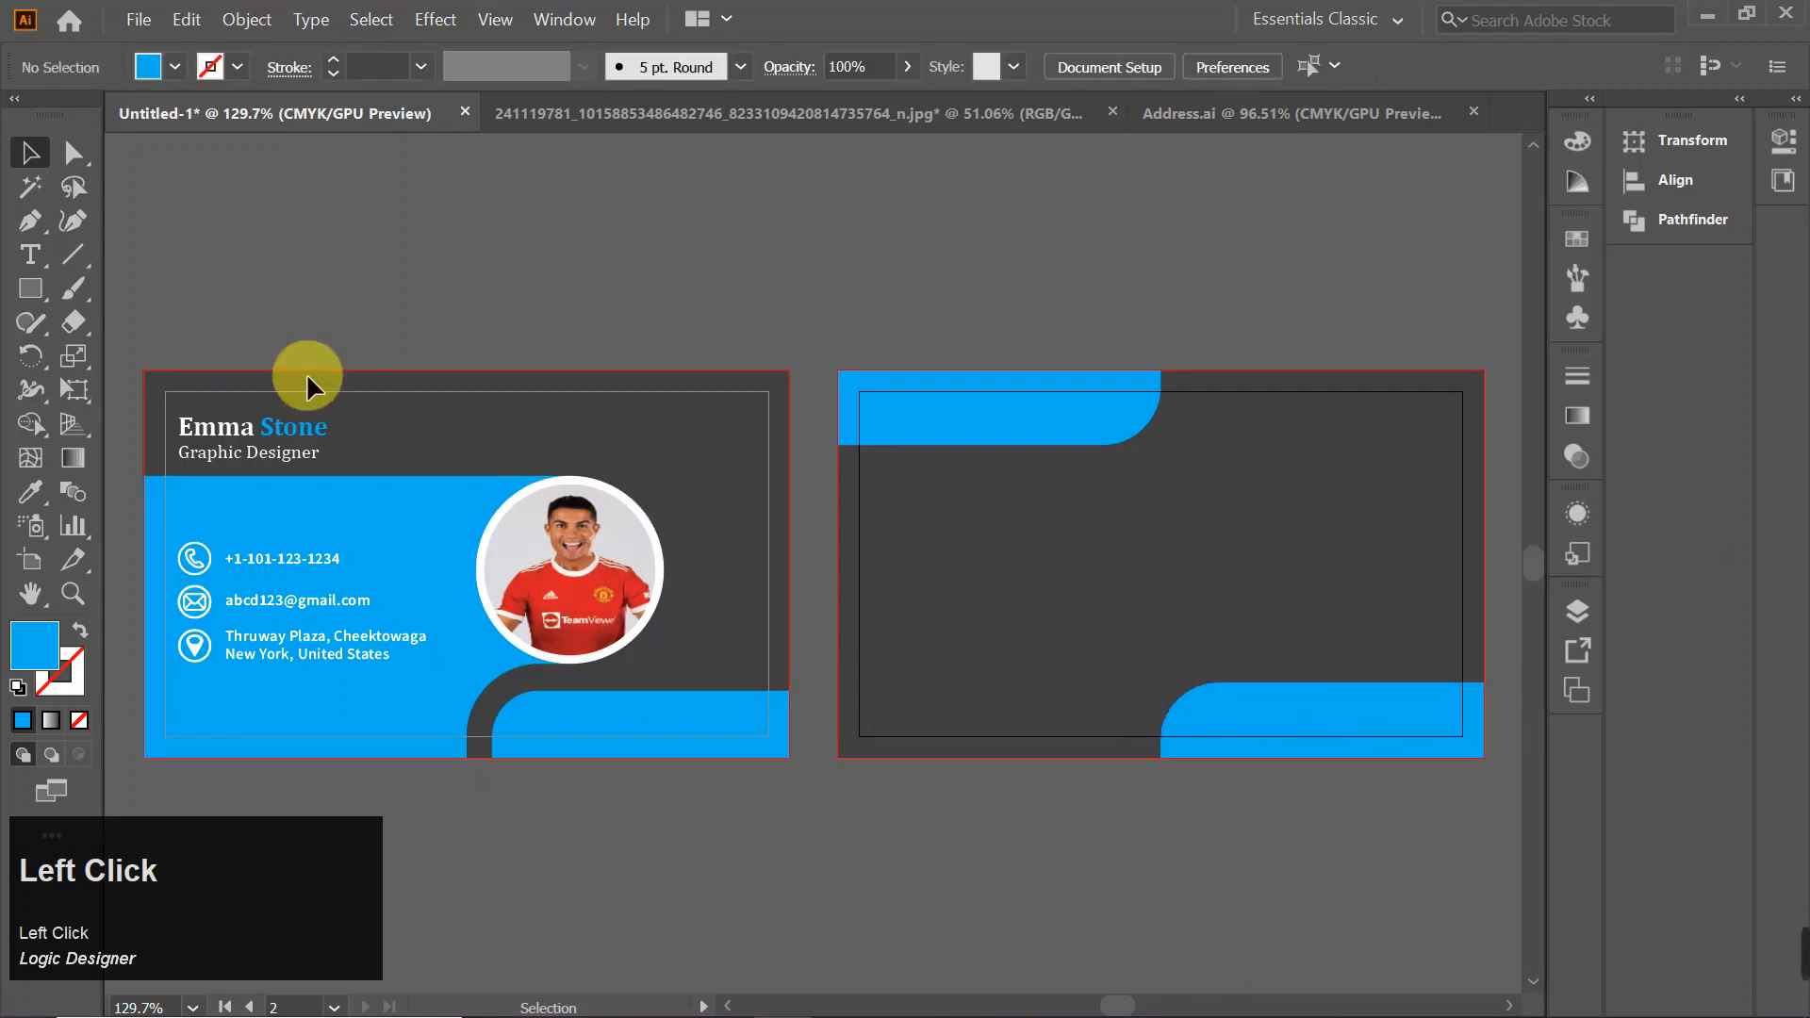
- Draw a blue square in the middle of the back card and round its upper-right and lower-left corners to about 0.28 in
{"action": "left_click", "coordinate": [37, 281]}
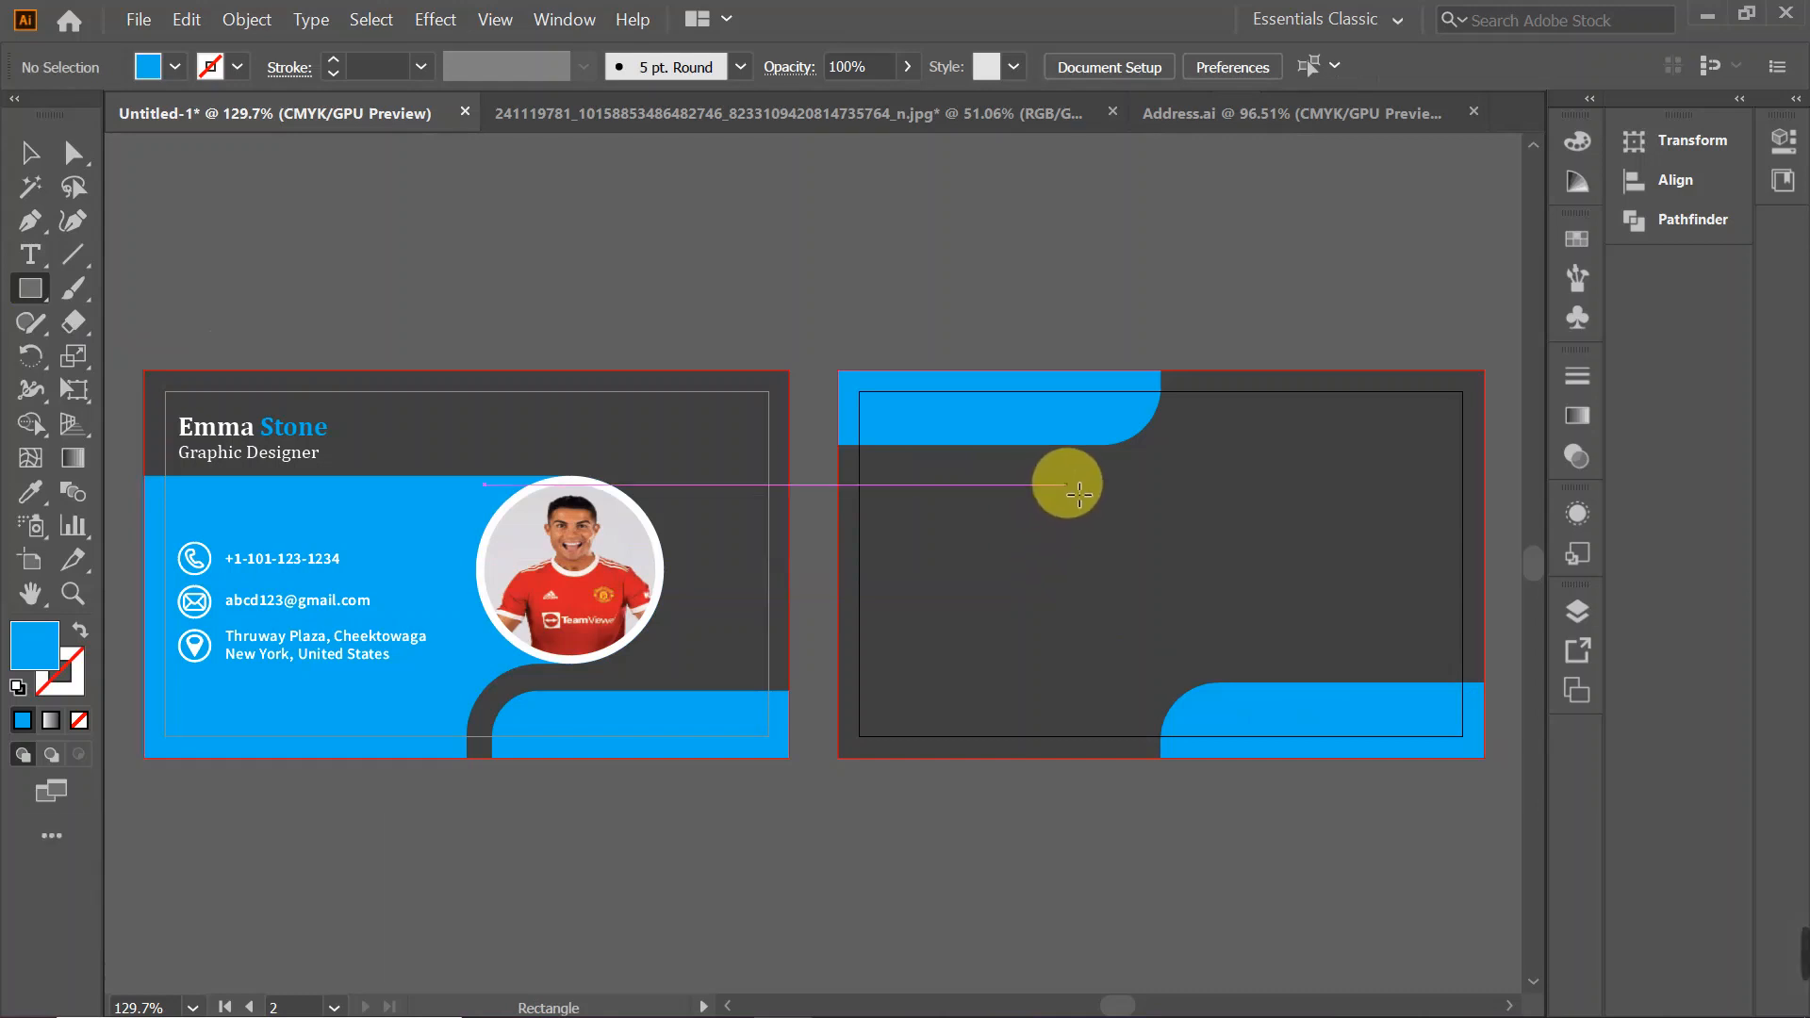
{"action": "left_click_drag", "start_coordinate": [1066, 485], "coordinate": [1243, 615]}
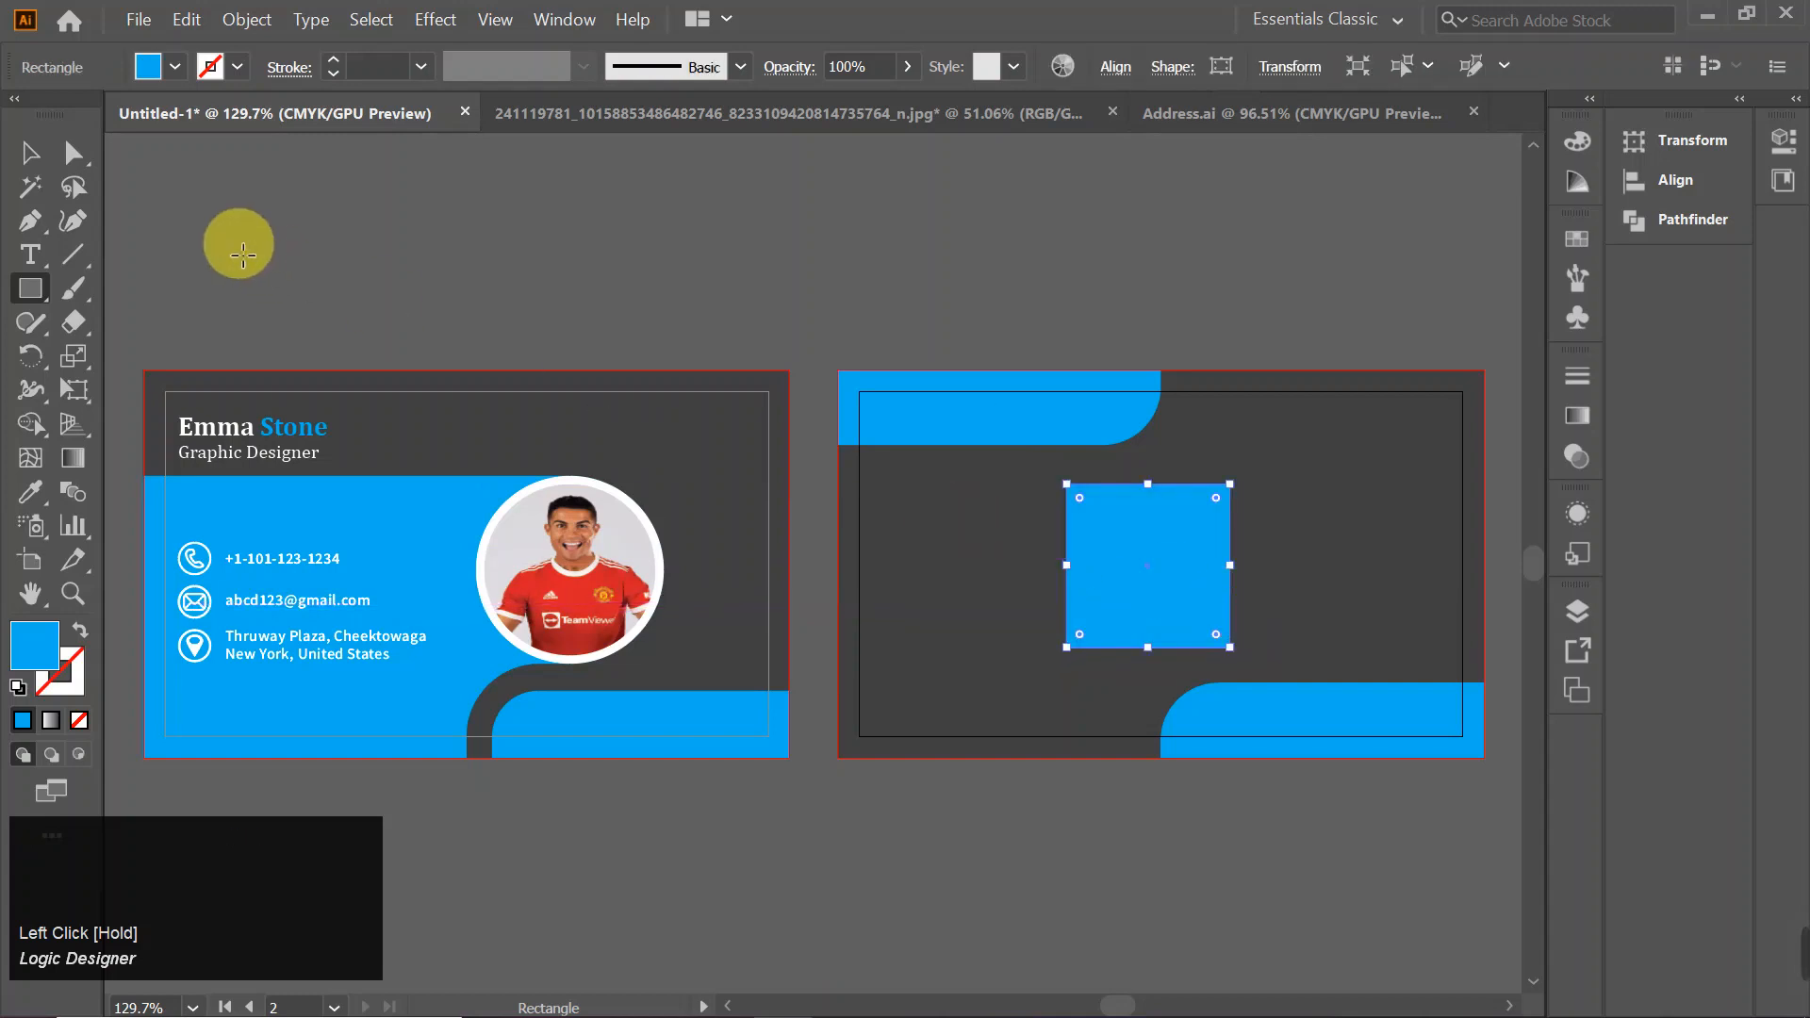
{"action": "left_click", "coordinate": [78, 165]}
{"action": "left_click", "coordinate": [1113, 517]}
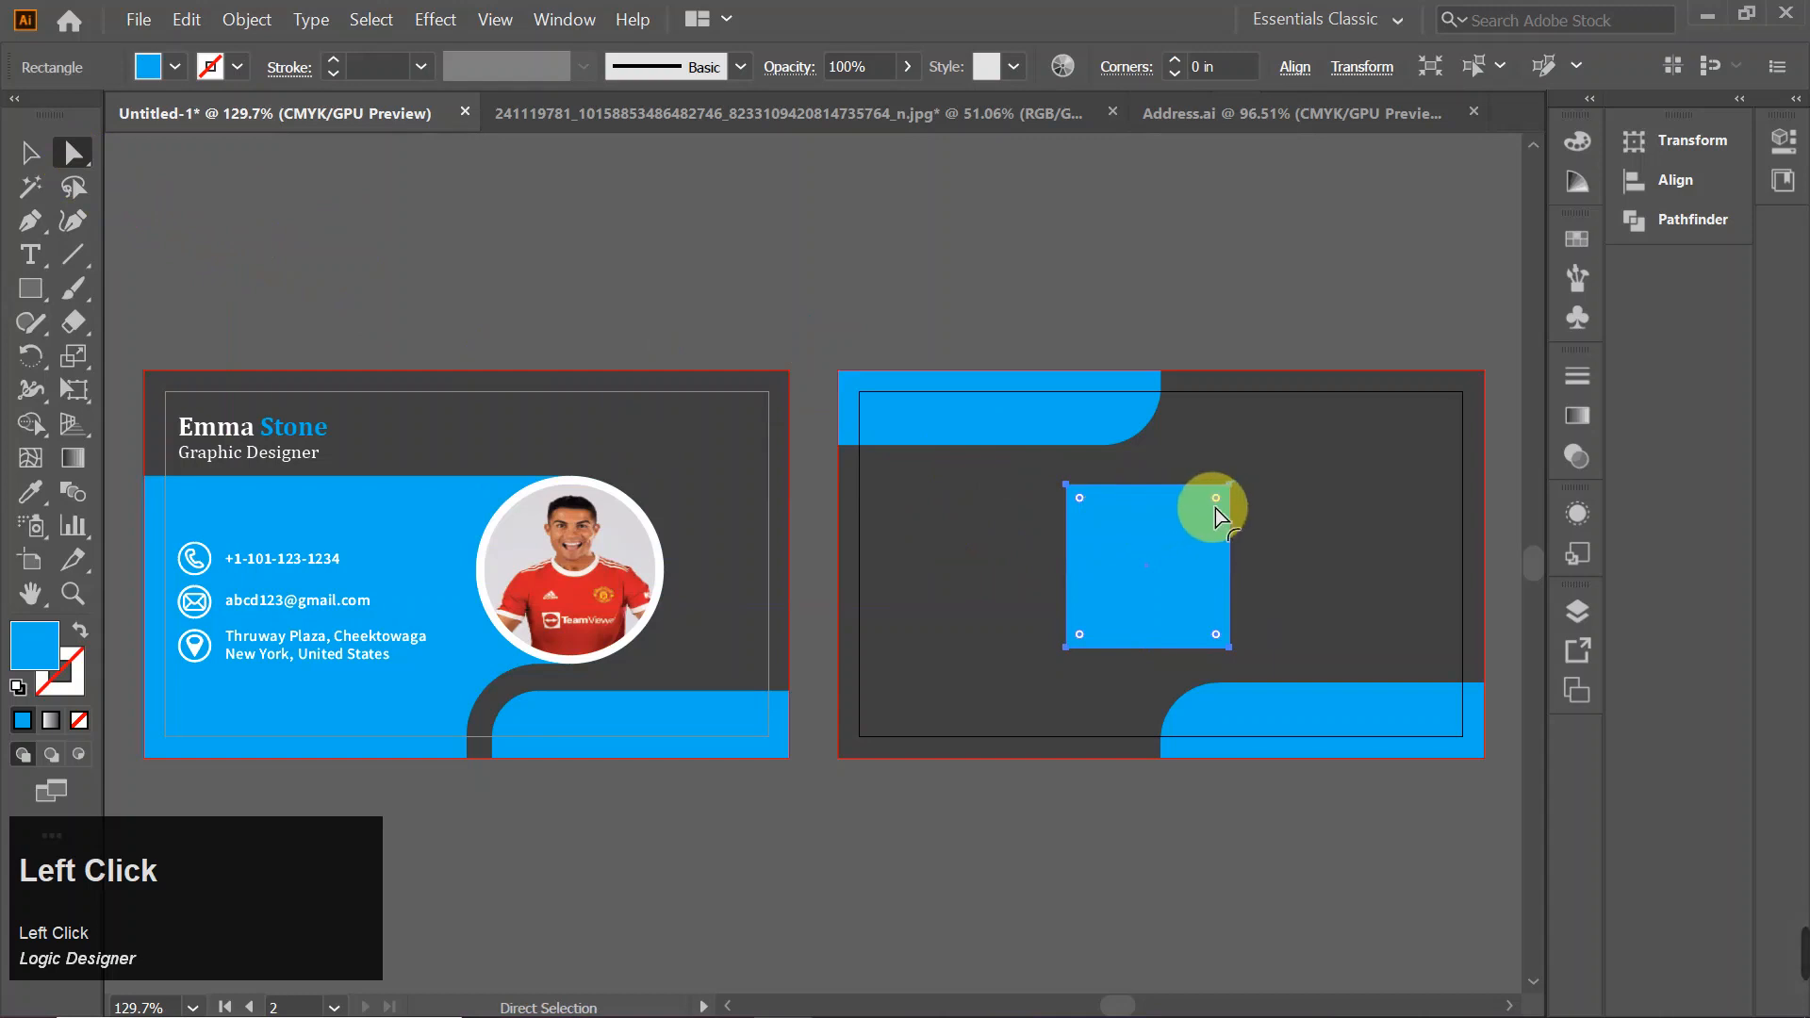
{"action": "left_click", "coordinate": [1228, 487]}
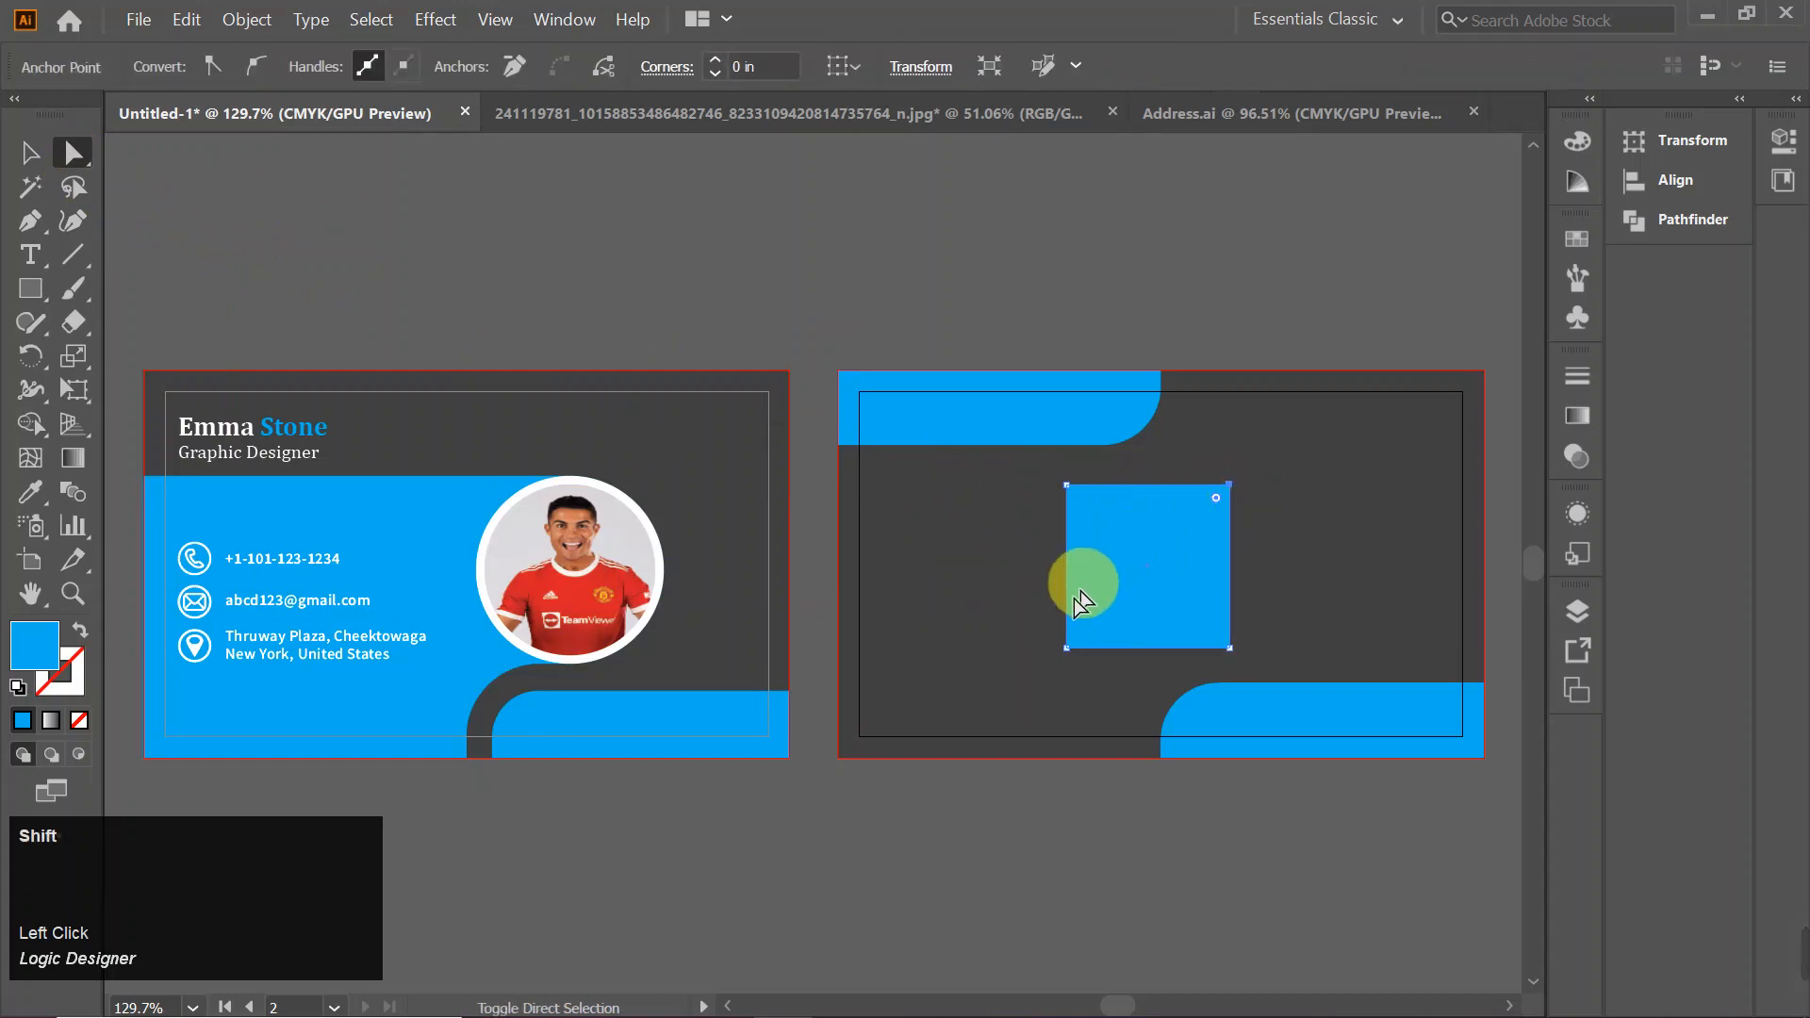
{"action": "left_click", "coordinate": [1066, 647], "text": "shift"}
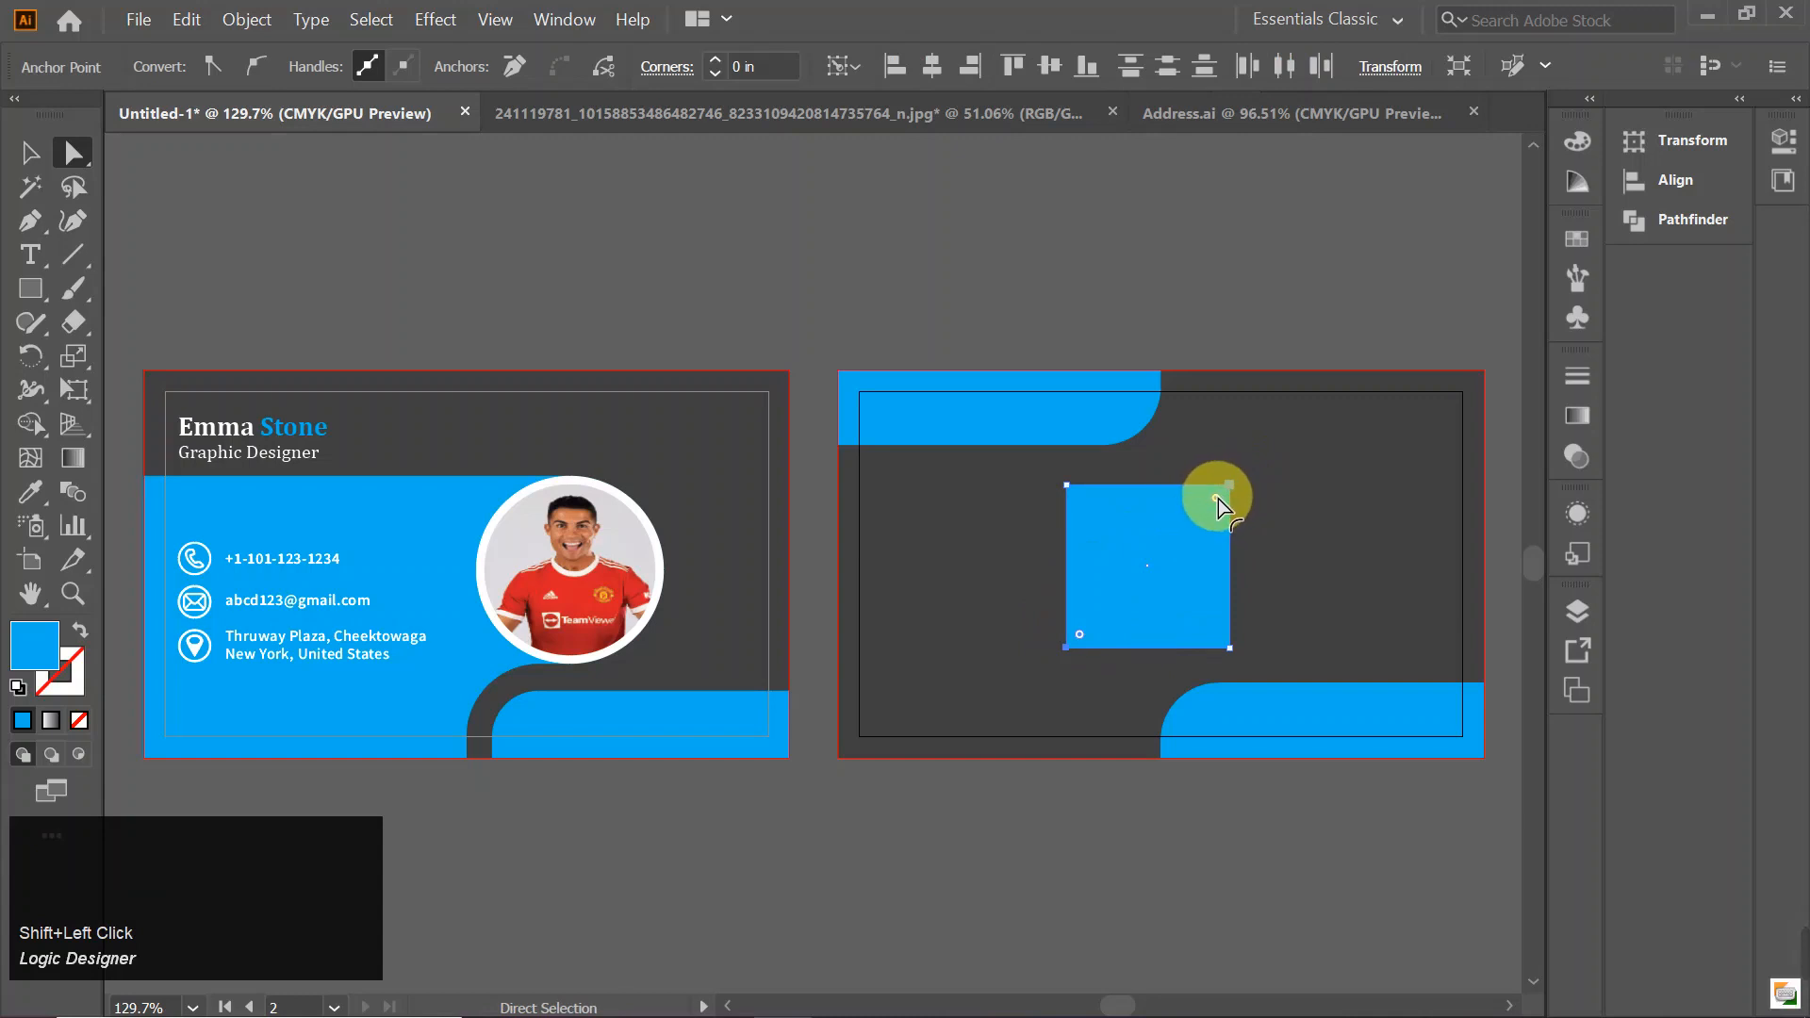
{"action": "left_click_drag", "start_coordinate": [1219, 499], "coordinate": [1186, 542]}
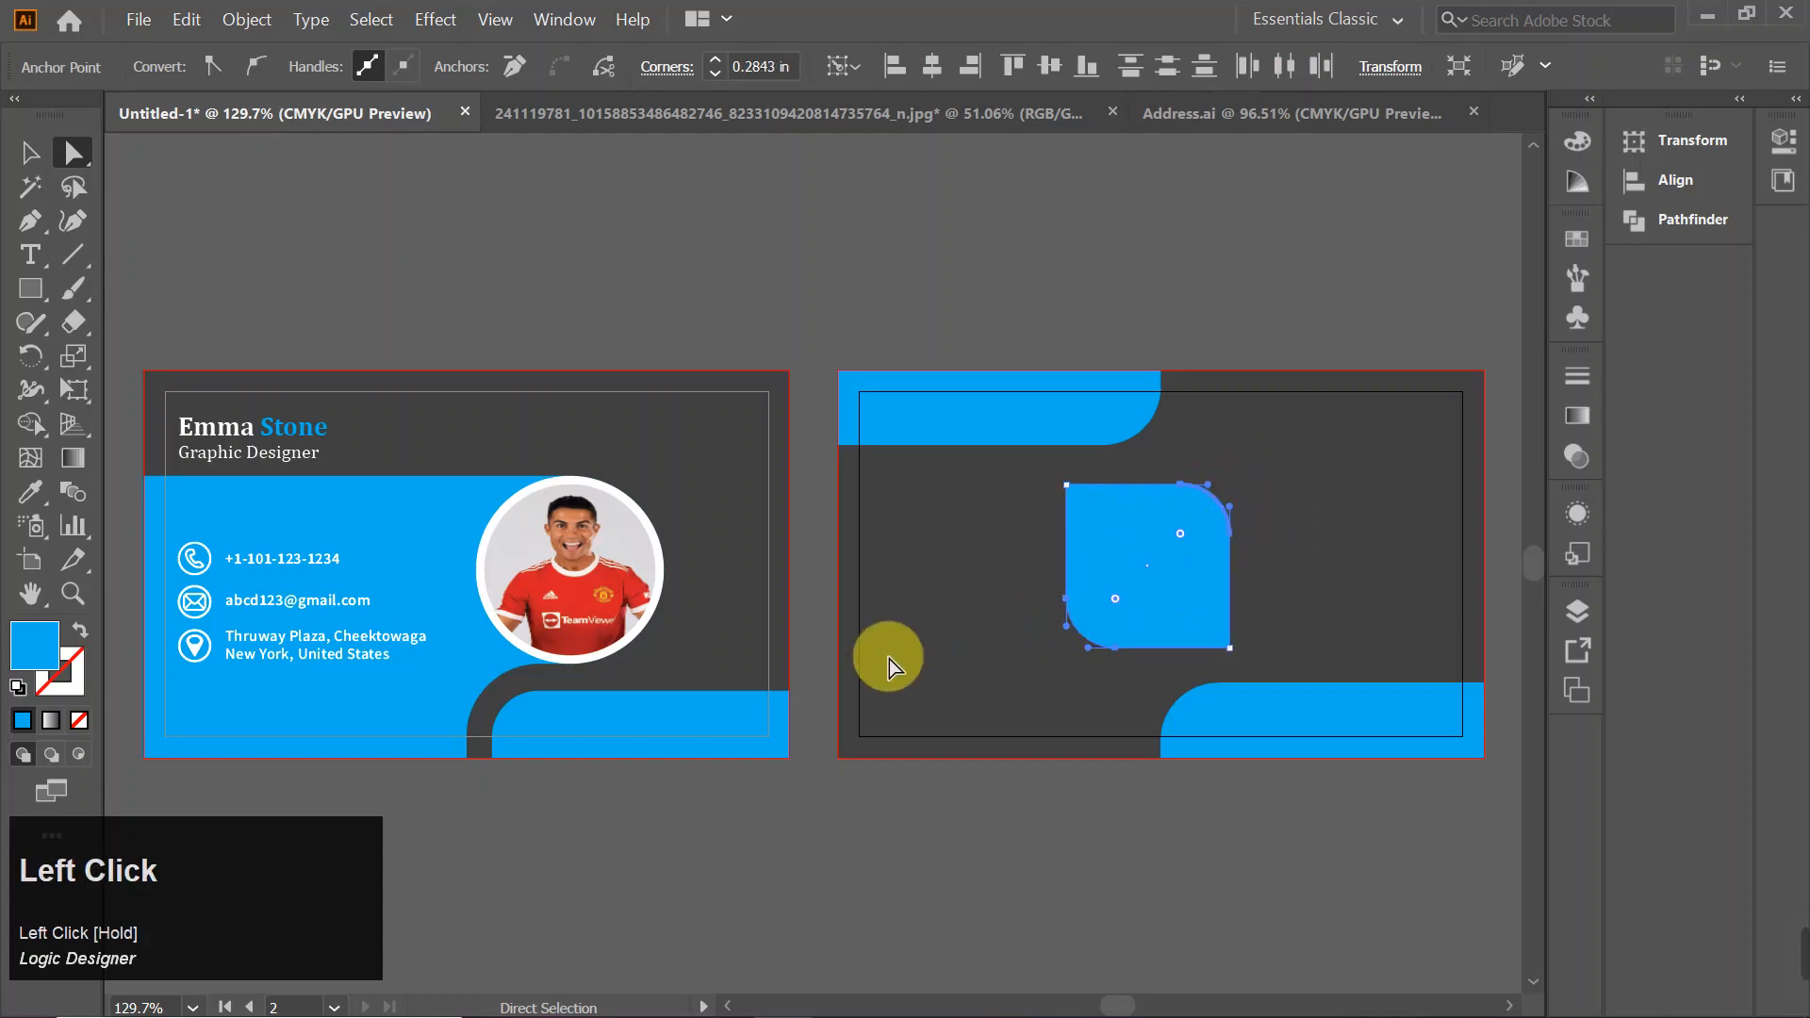
- Apply a solid blue stroke (C 100, M 0, Y 0, K 0) to the central square with two rounded corners
{"action": "left_click", "coordinate": [77, 691]}
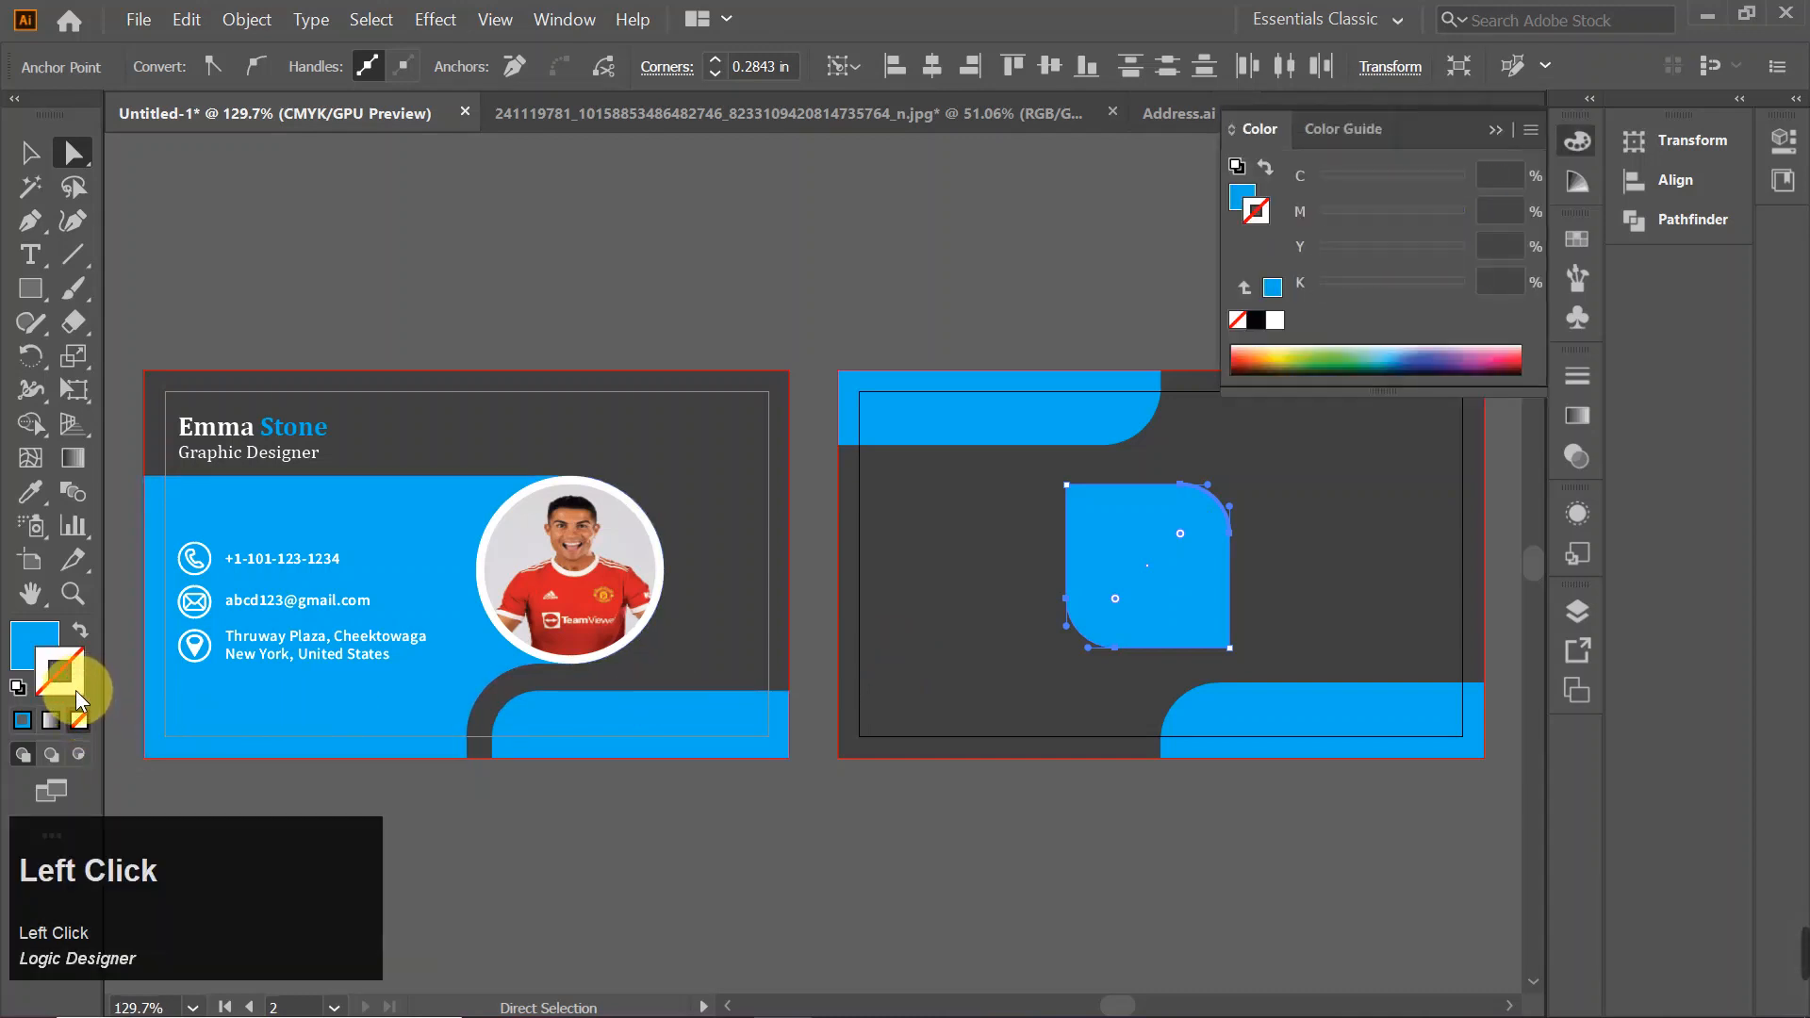
{"action": "left_click", "coordinate": [77, 718]}
{"action": "left_click", "coordinate": [23, 722]}
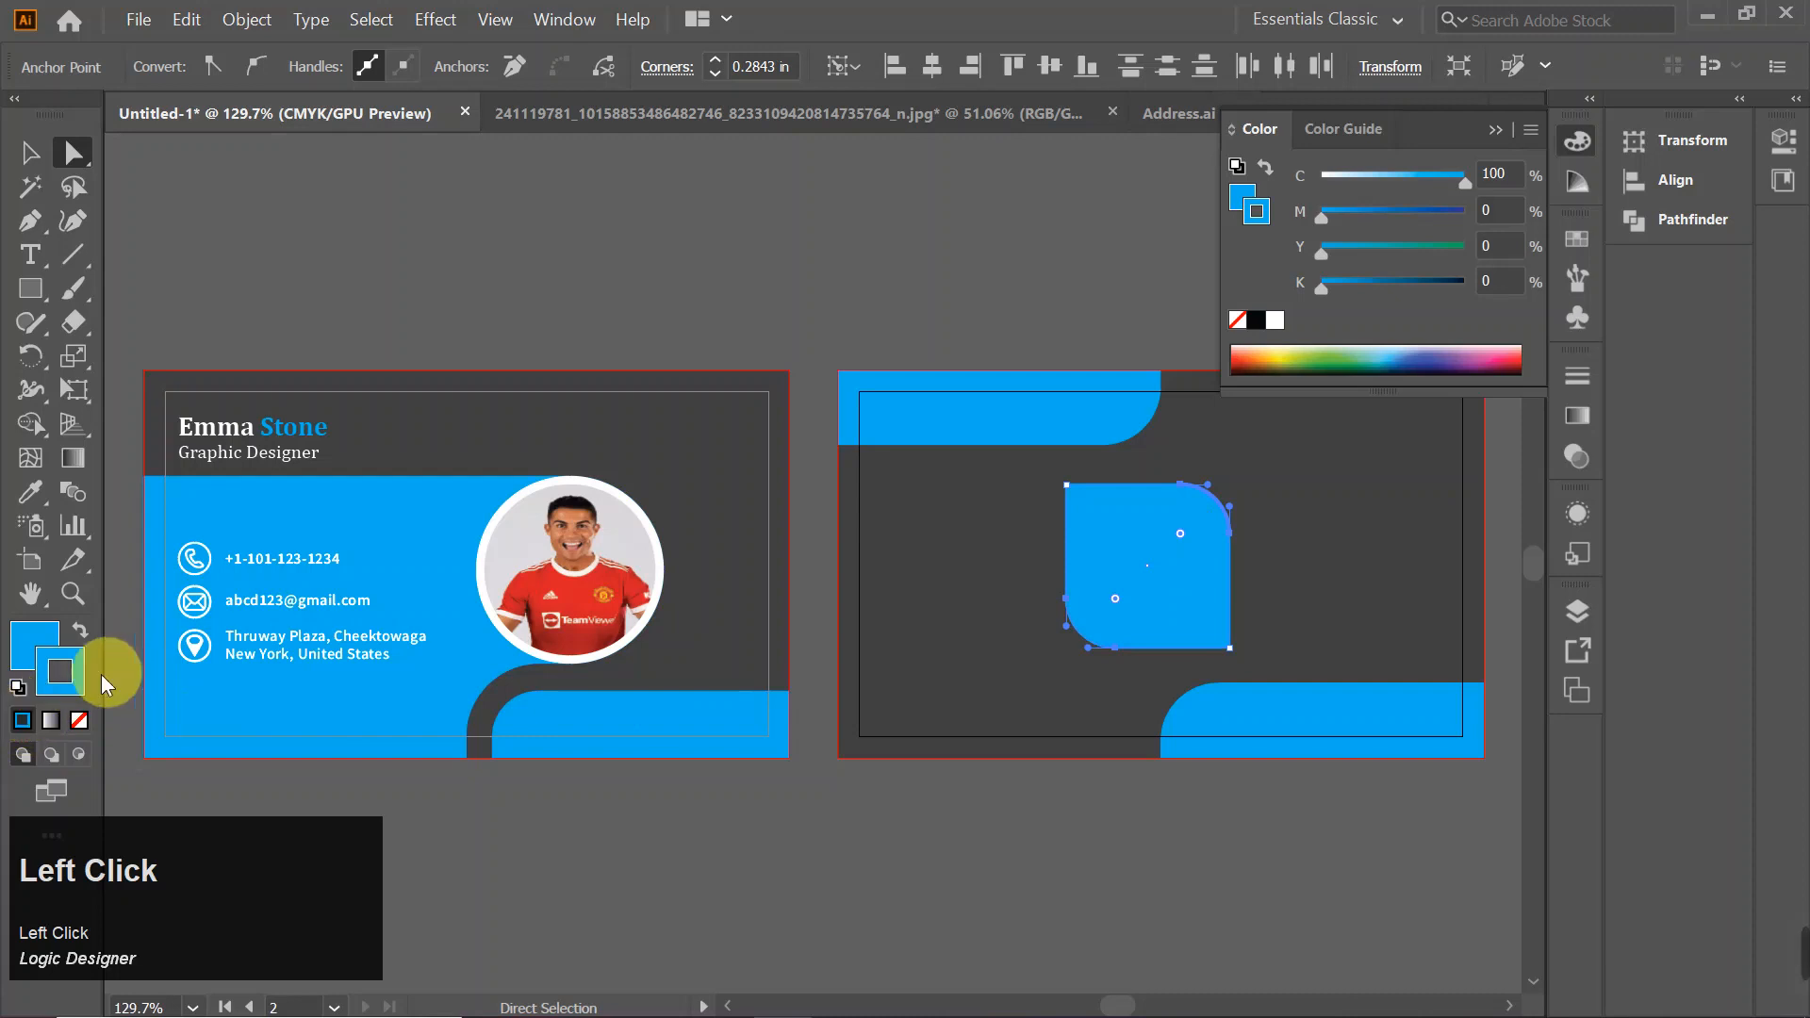
- Change the stroke of the central rounded square on the back card to white (FFFFFF) and deselect it
{"action": "double_click", "coordinate": [58, 691]}
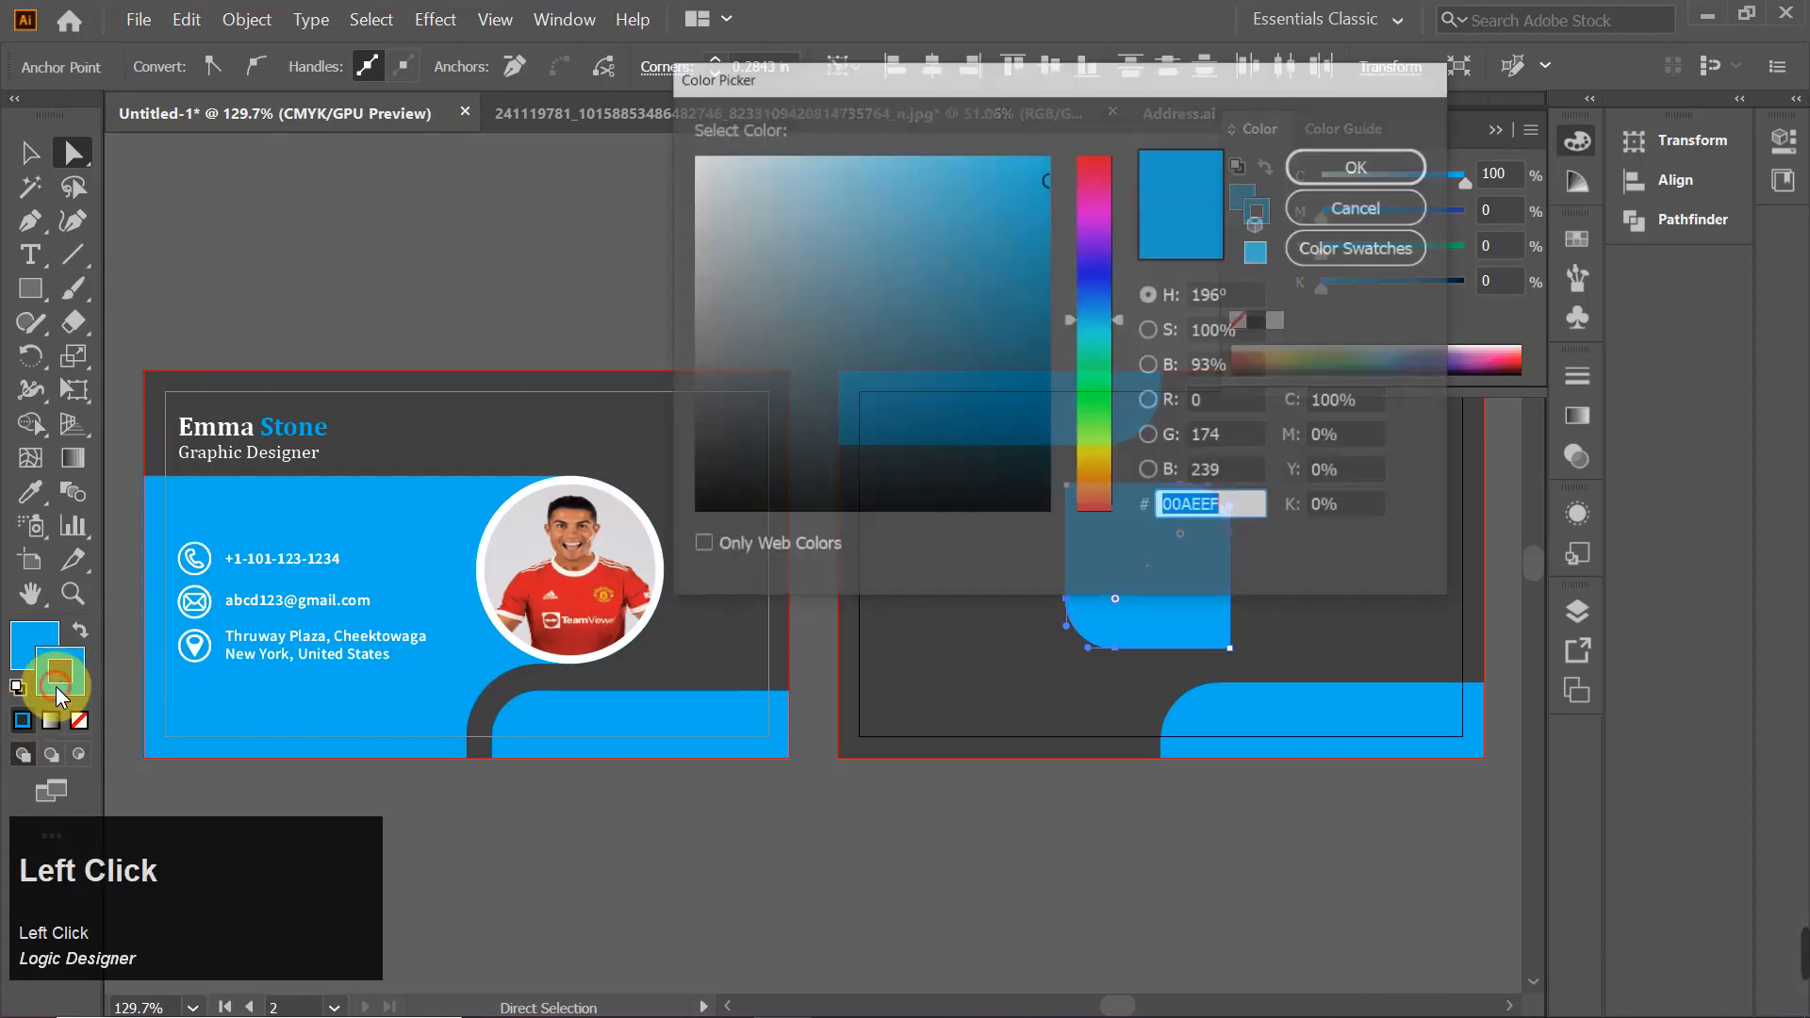
{"action": "mouse_move", "coordinate": [779, 271]}
{"action": "left_mouse_down"}
{"action": "mouse_move", "coordinate": [693, 153]}
{"action": "mouse_move", "coordinate": [727, 155]}
{"action": "left_mouse_up"}
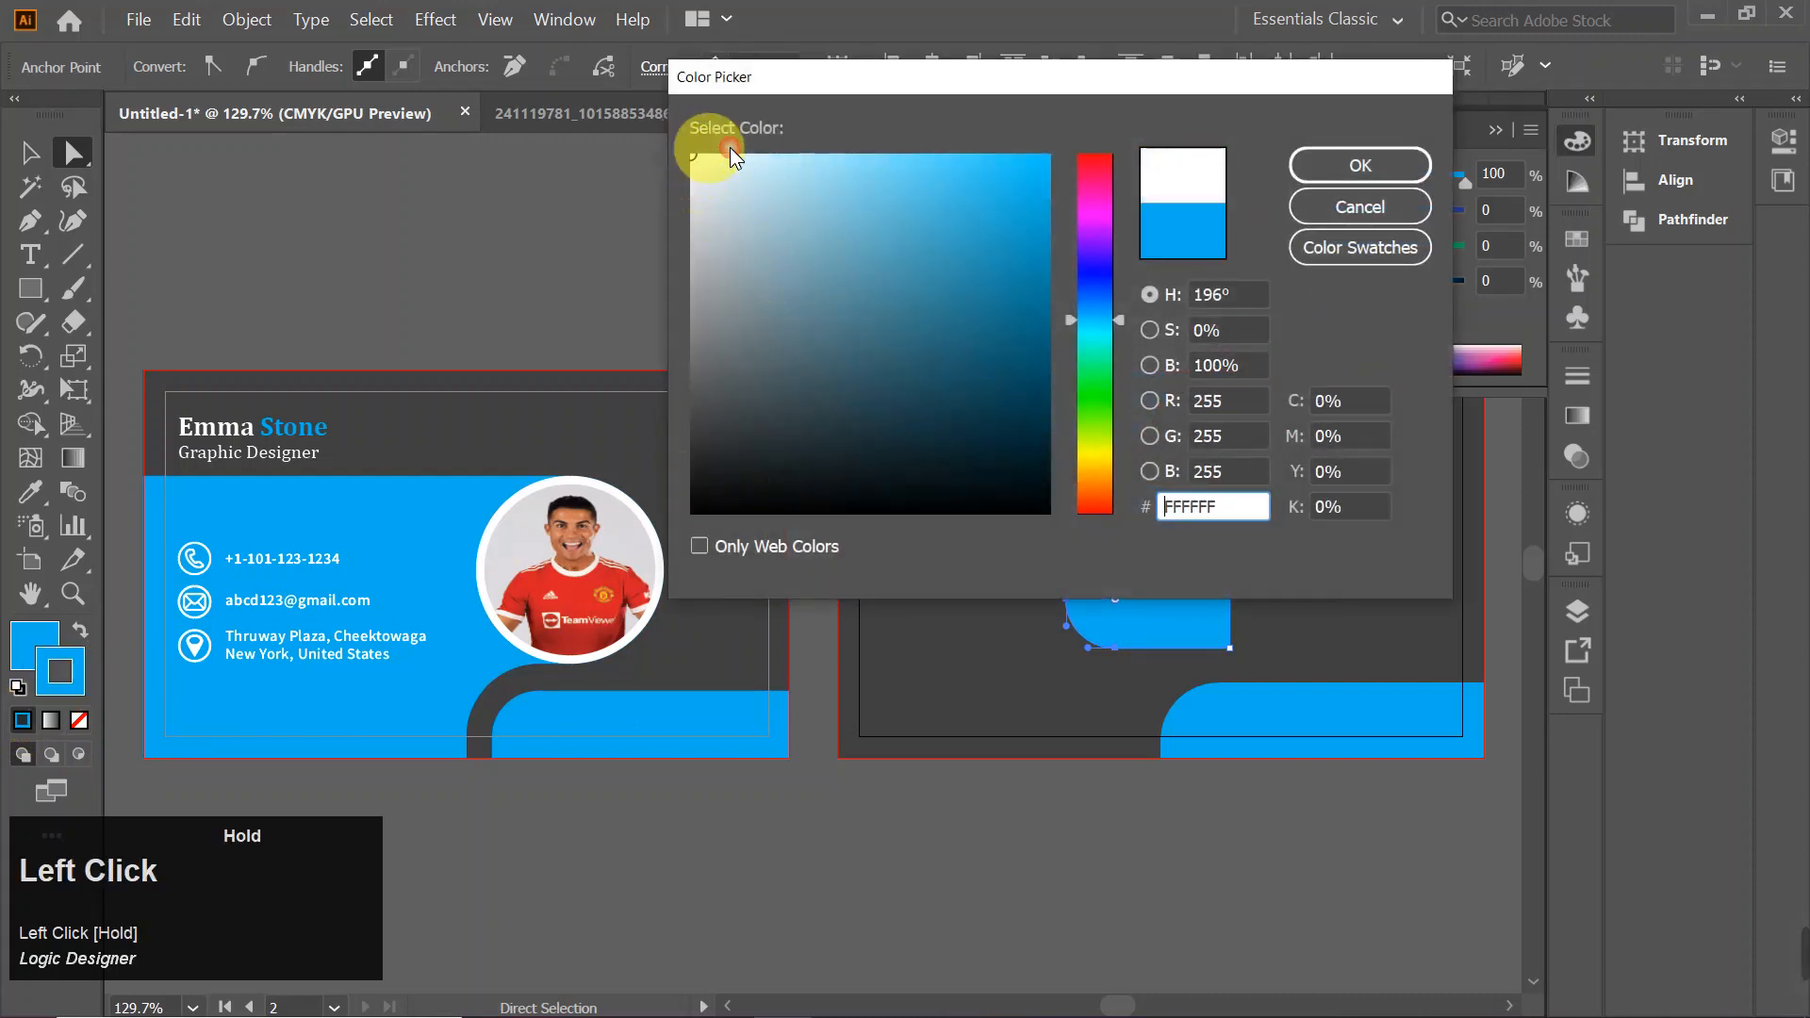
{"action": "left_click", "coordinate": [1339, 162]}
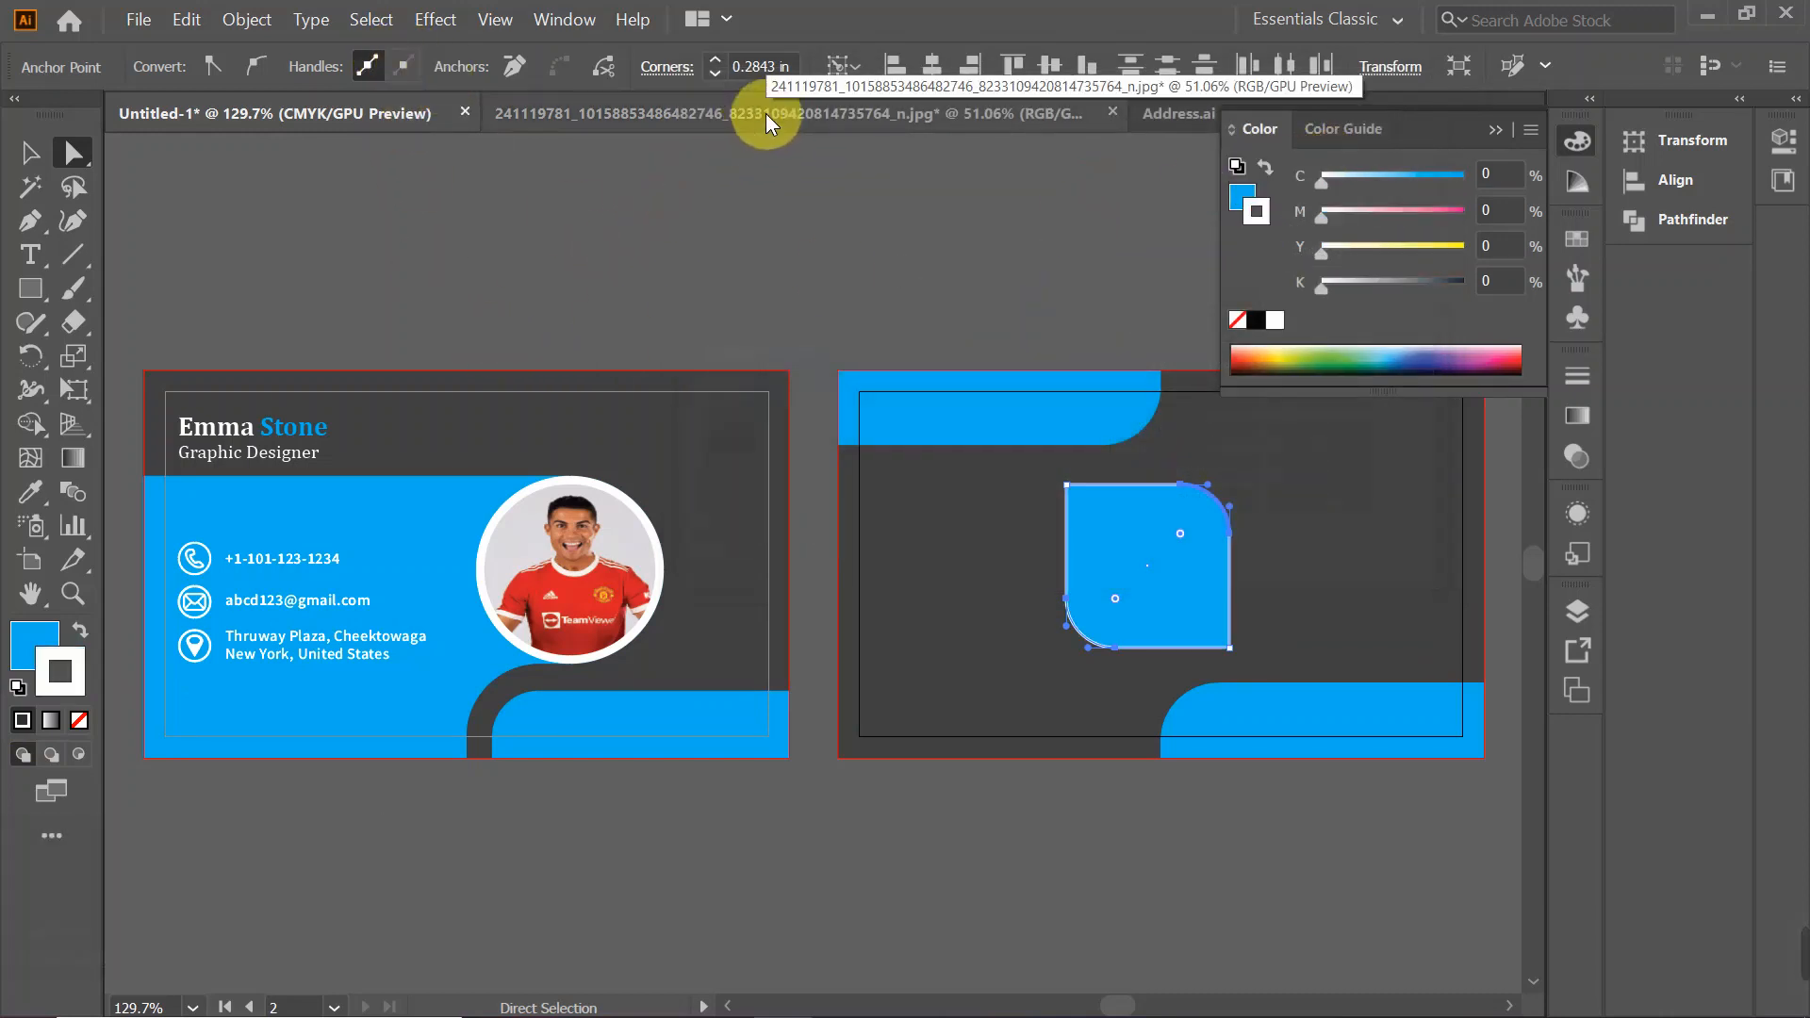
{"action": "left_click", "coordinate": [1139, 490]}
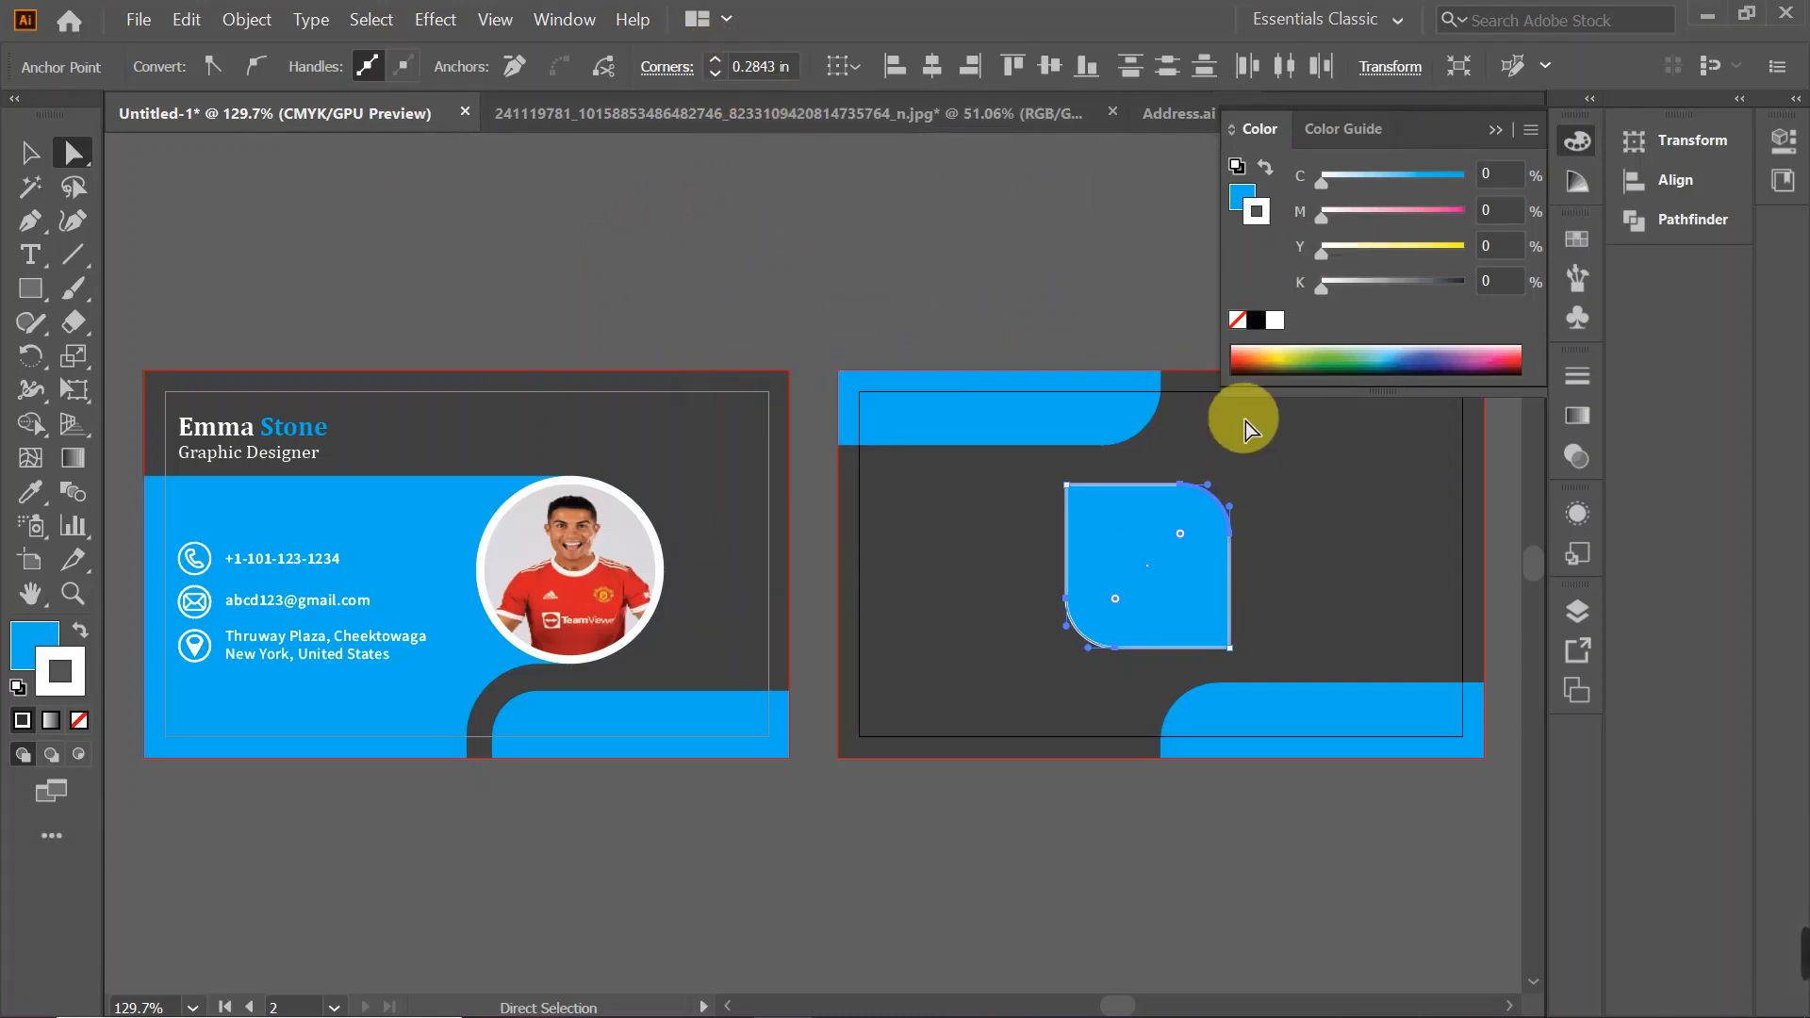
{"action": "left_click", "coordinate": [692, 292]}
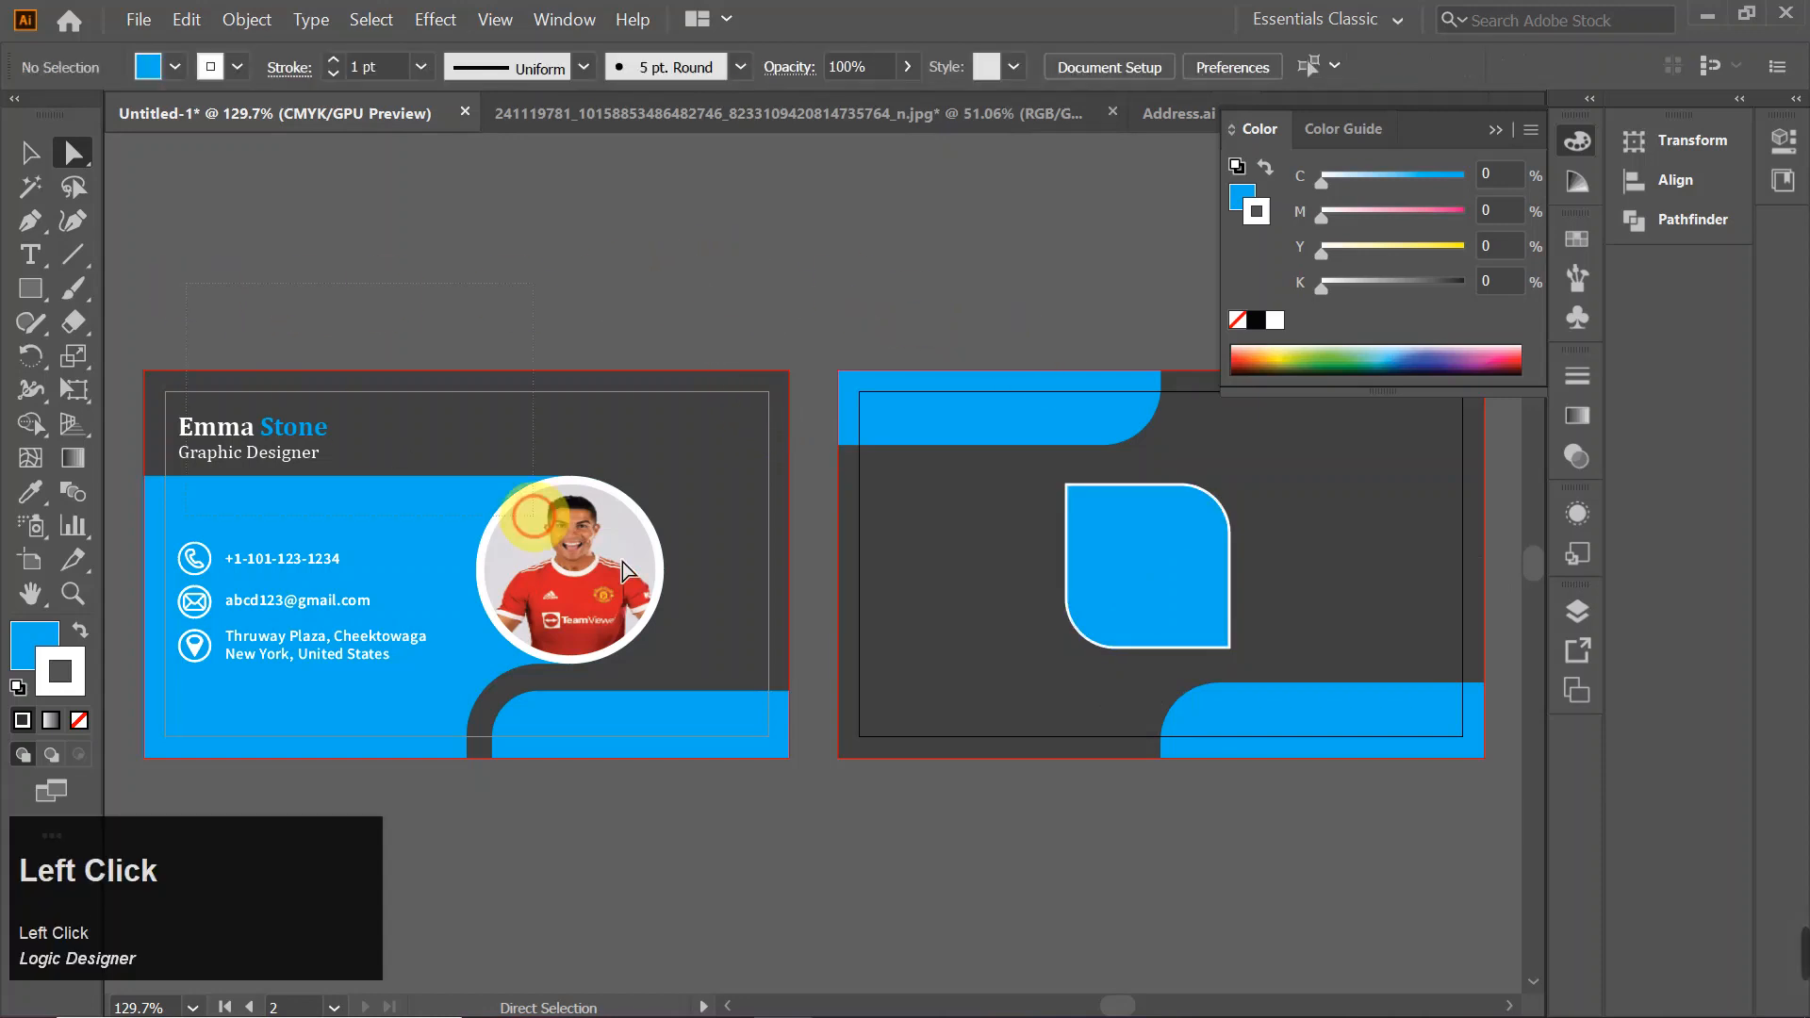
- Group the front card's text, icons, photo and blue shapes into one object
{"action": "left_click_drag", "start_coordinate": [623, 562], "coordinate": [744, 771]}
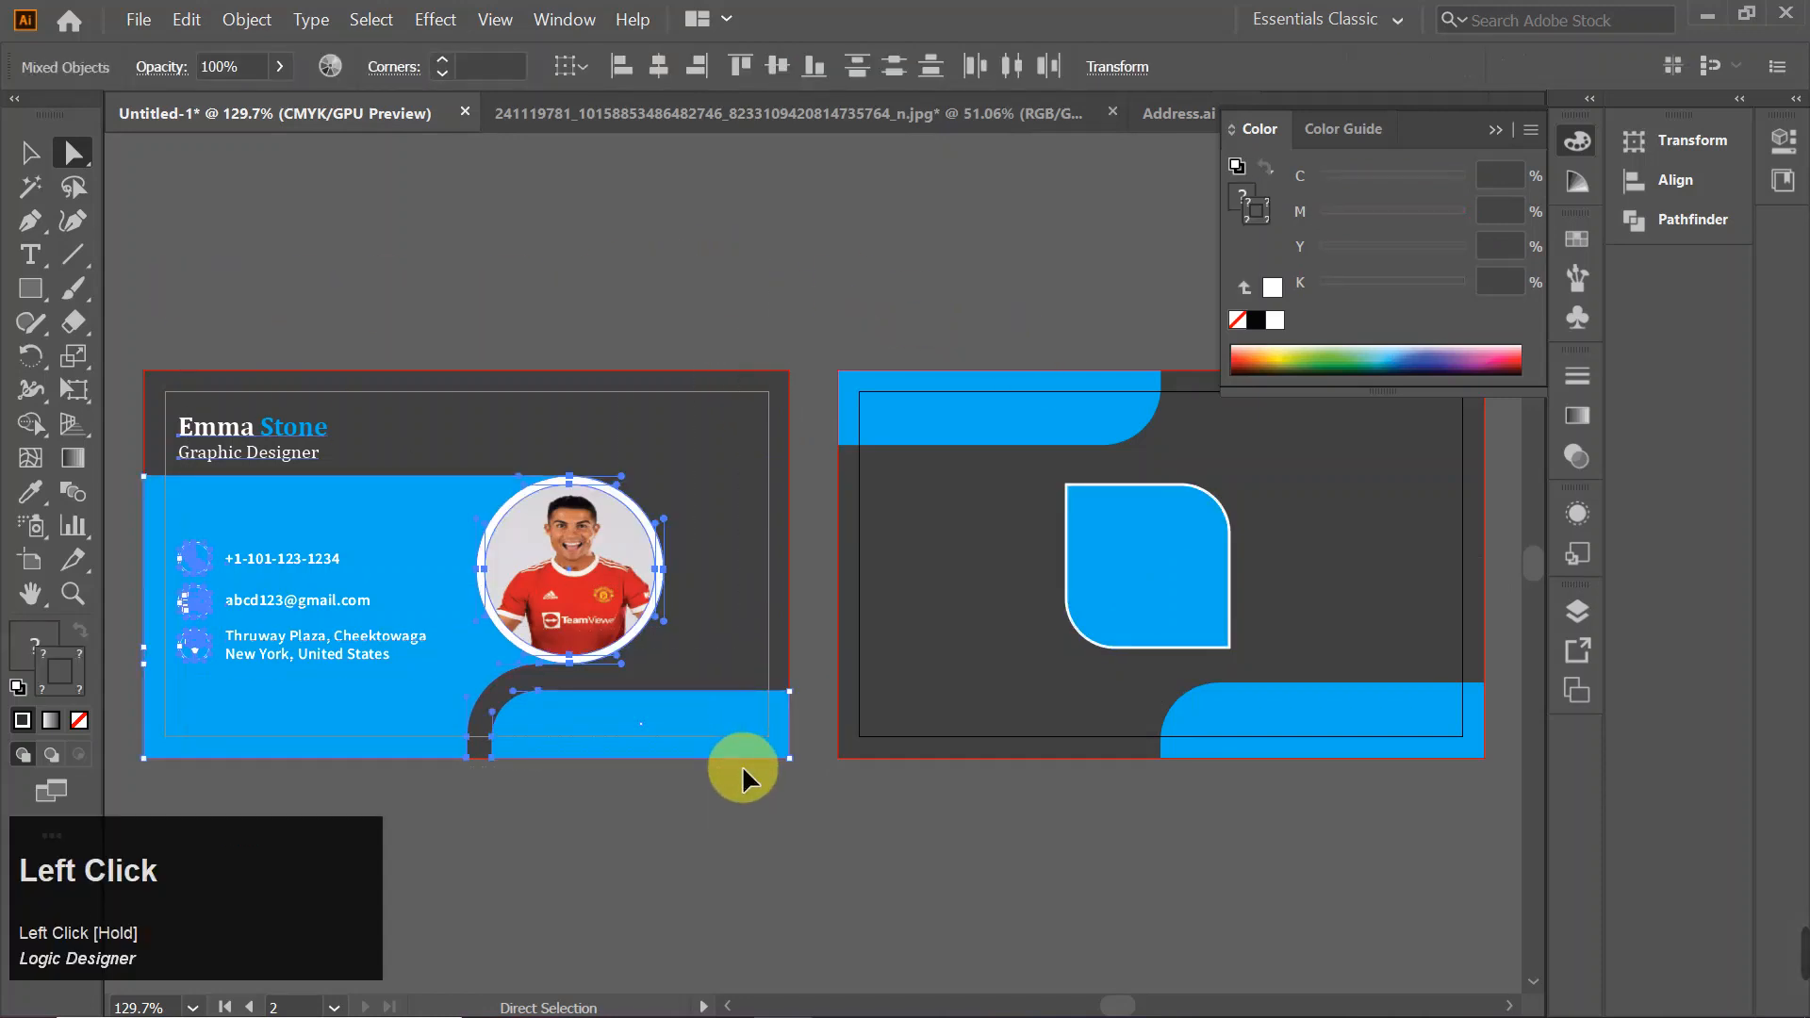
{"action": "key", "text": "ctrl+g"}
{"action": "left_click", "coordinate": [810, 856]}
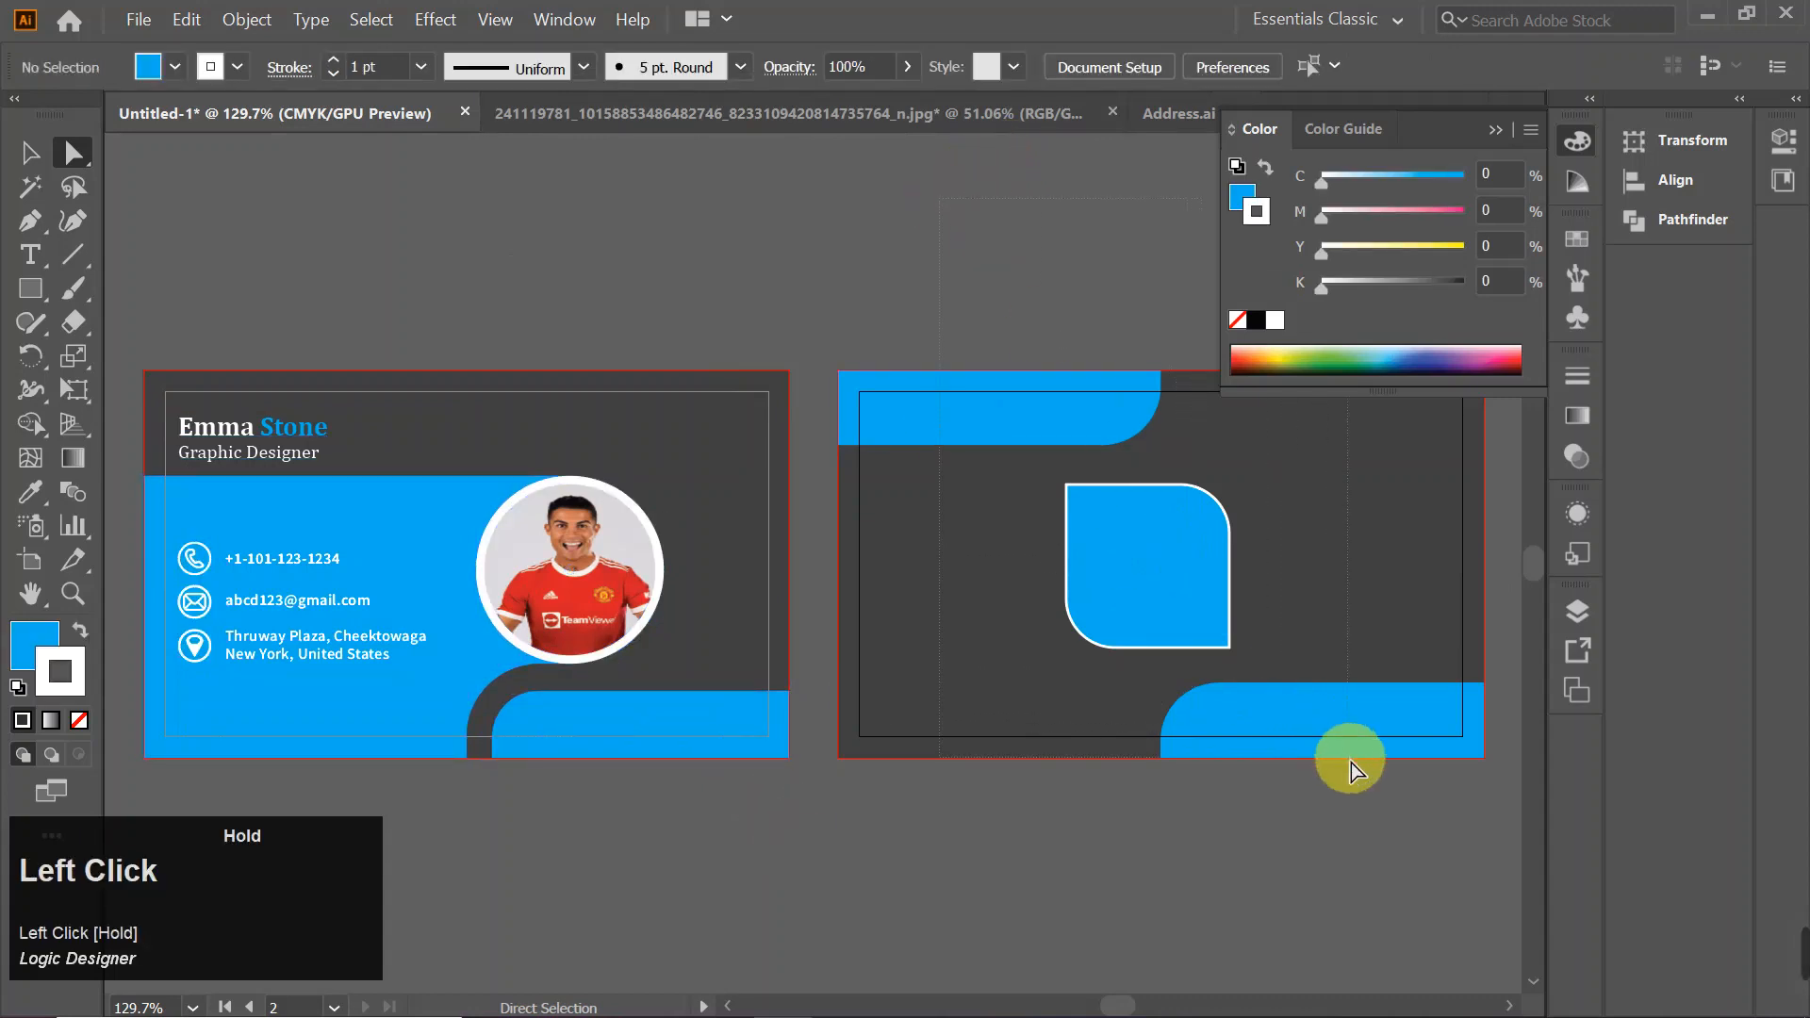
- Group the back card's two blue corner shapes and the central square, and collapse the colour settings
{"action": "left_click_drag", "start_coordinate": [1350, 762], "coordinate": [1357, 773]}
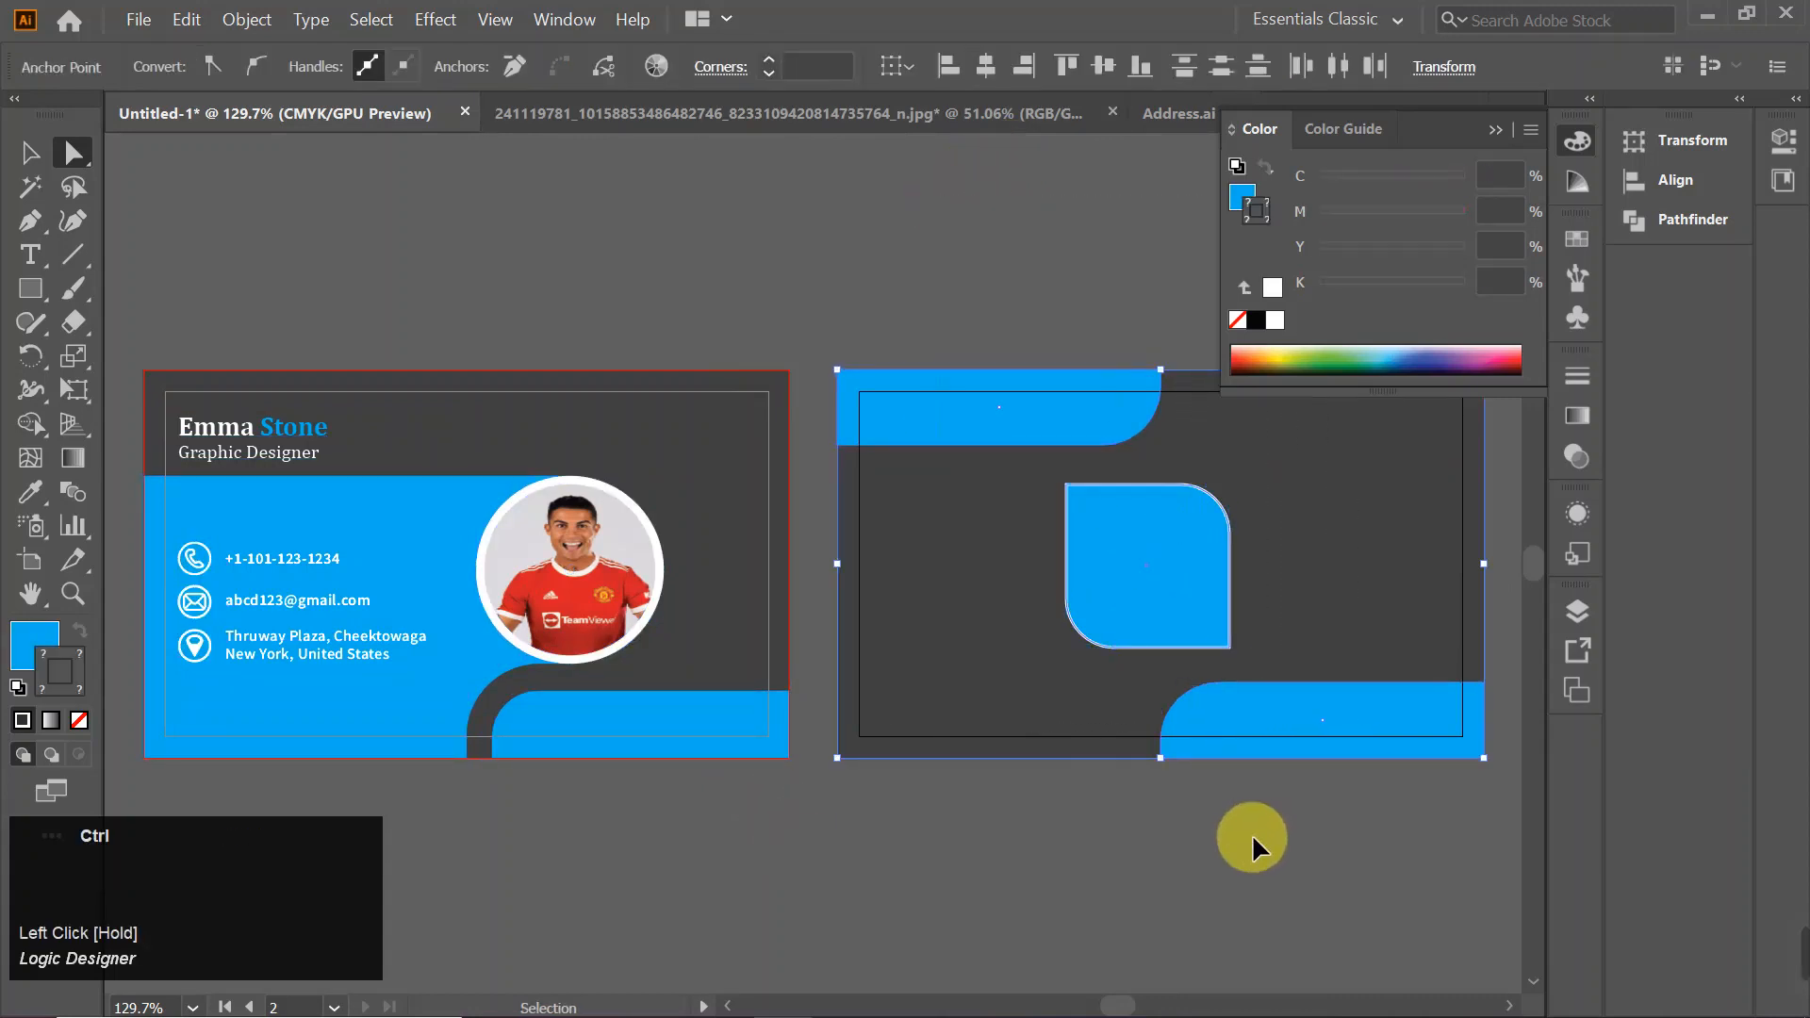
{"action": "key", "text": "ctrl+g"}
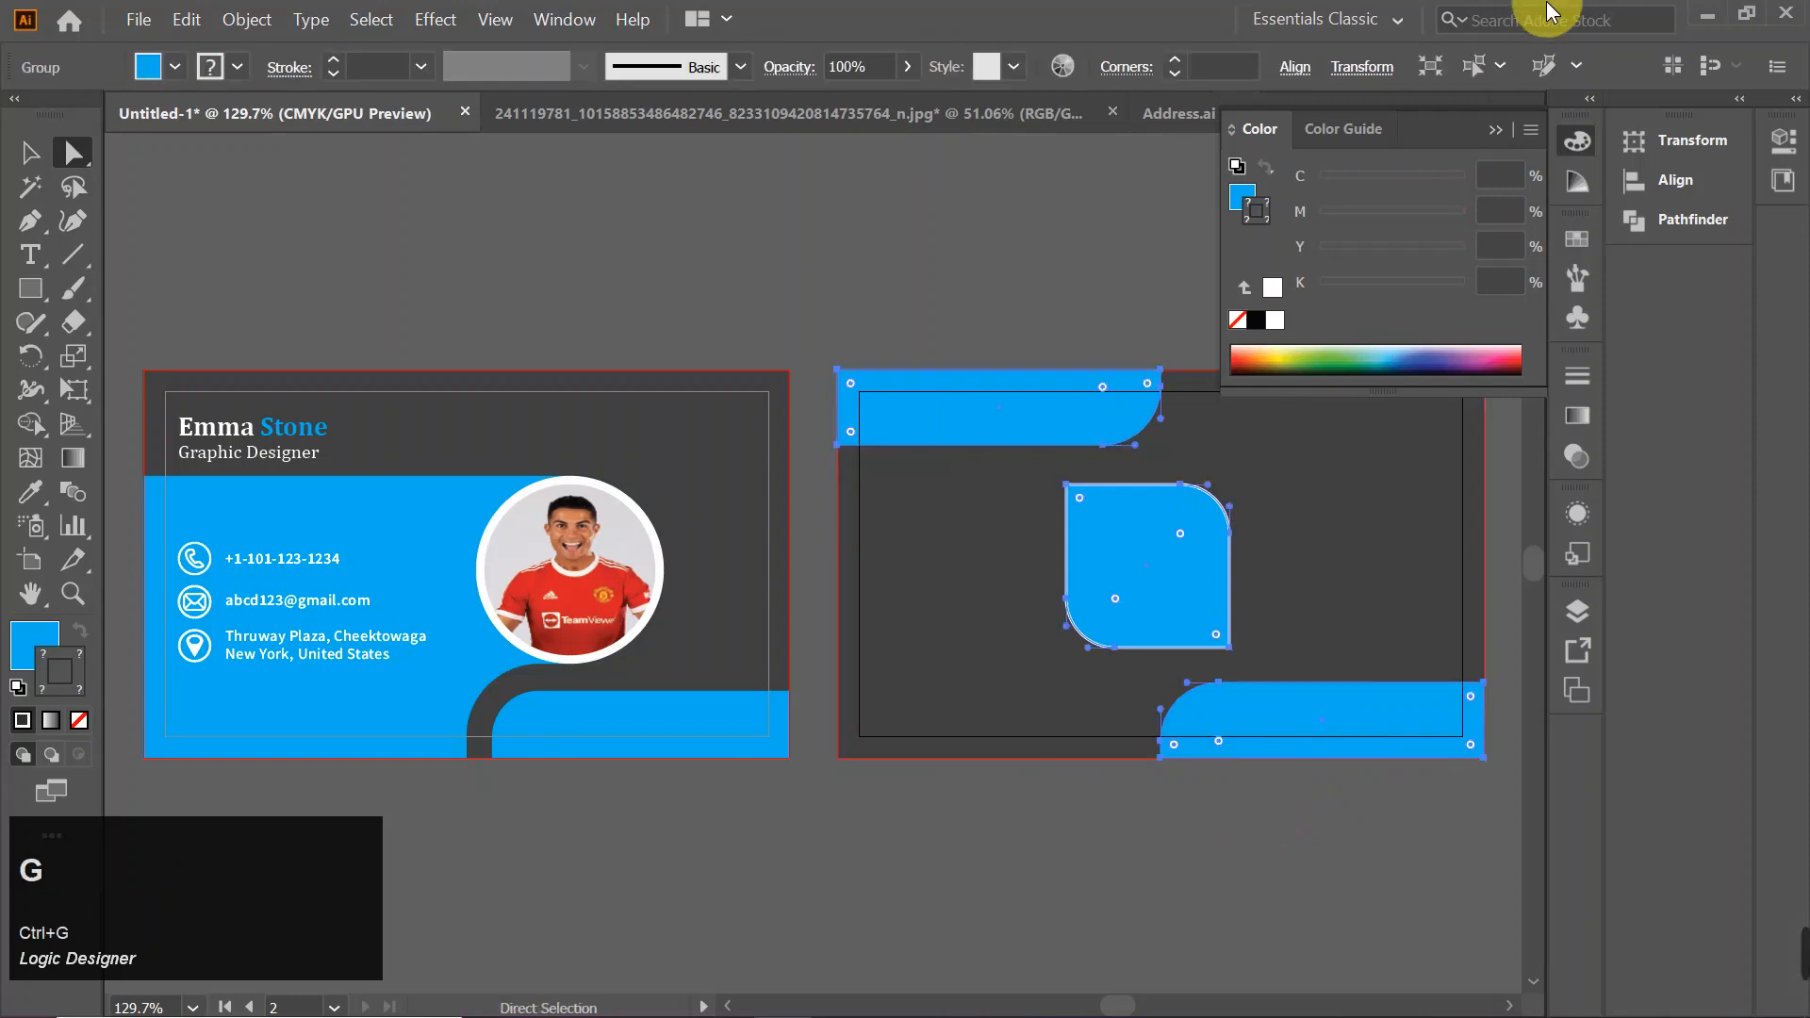
{"action": "left_click", "coordinate": [1497, 132]}
{"action": "left_click", "coordinate": [1015, 218]}
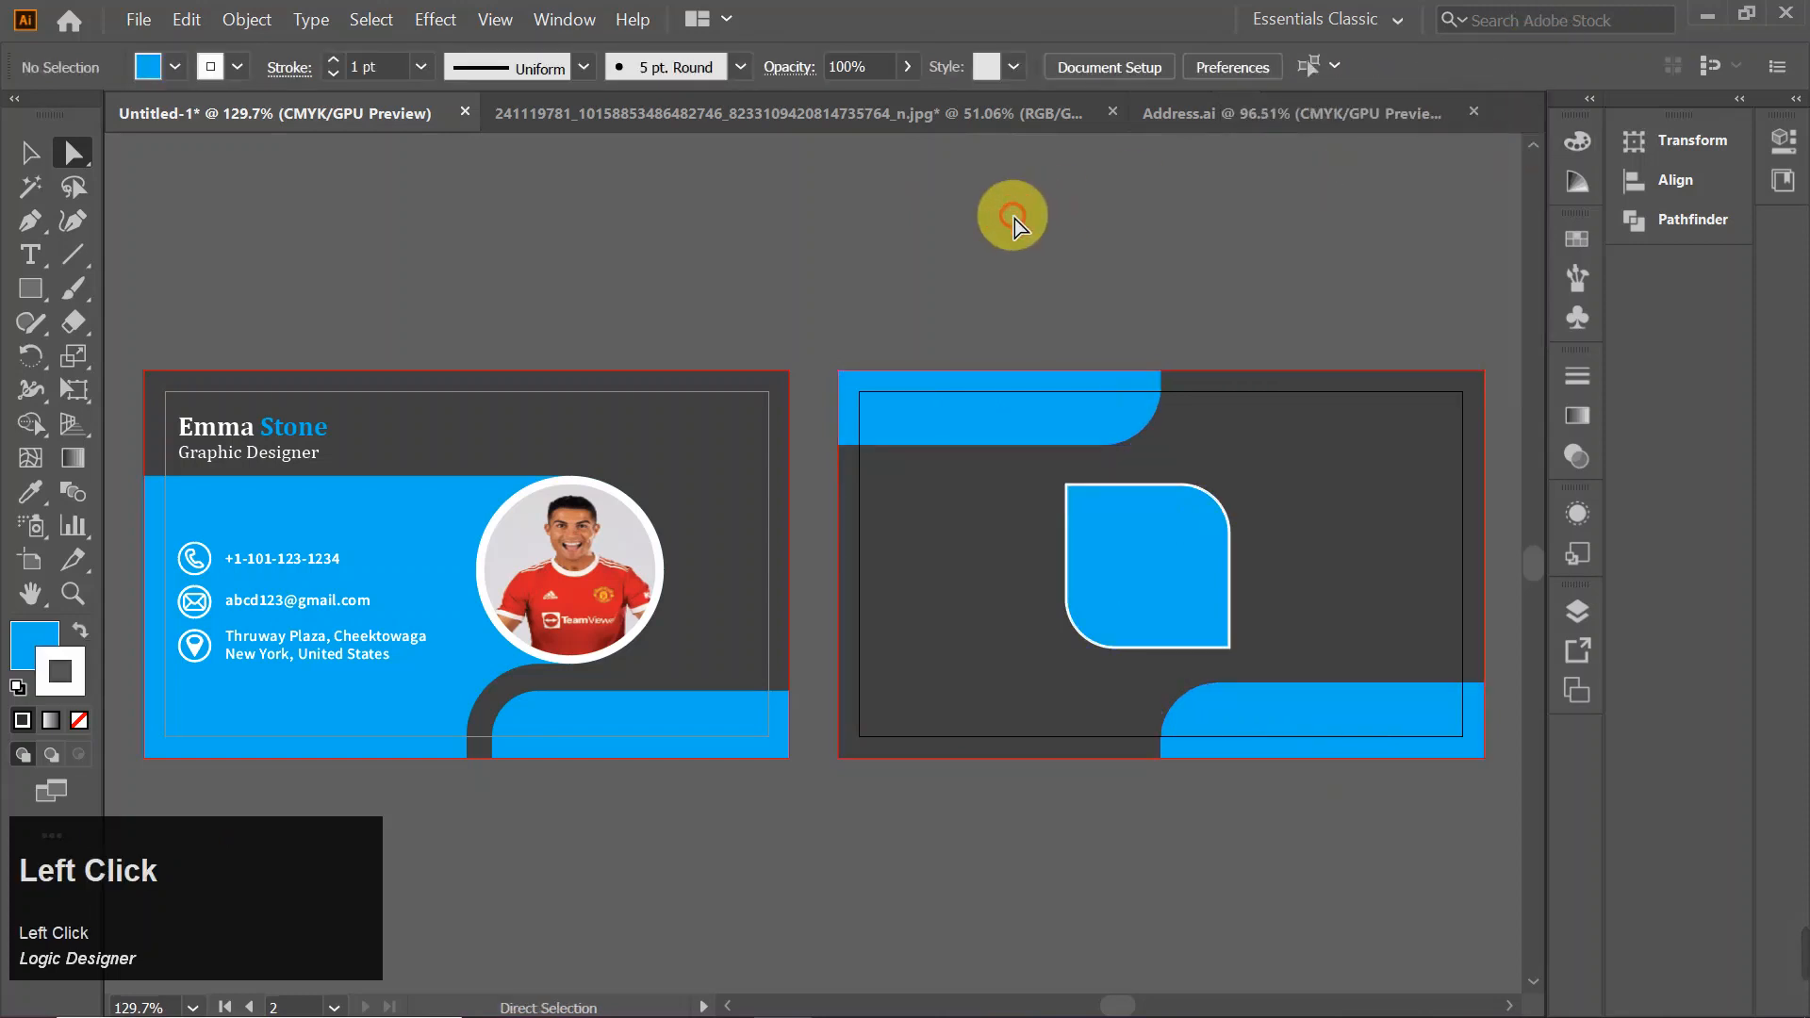
{"action": "left_click", "coordinate": [1032, 843]}
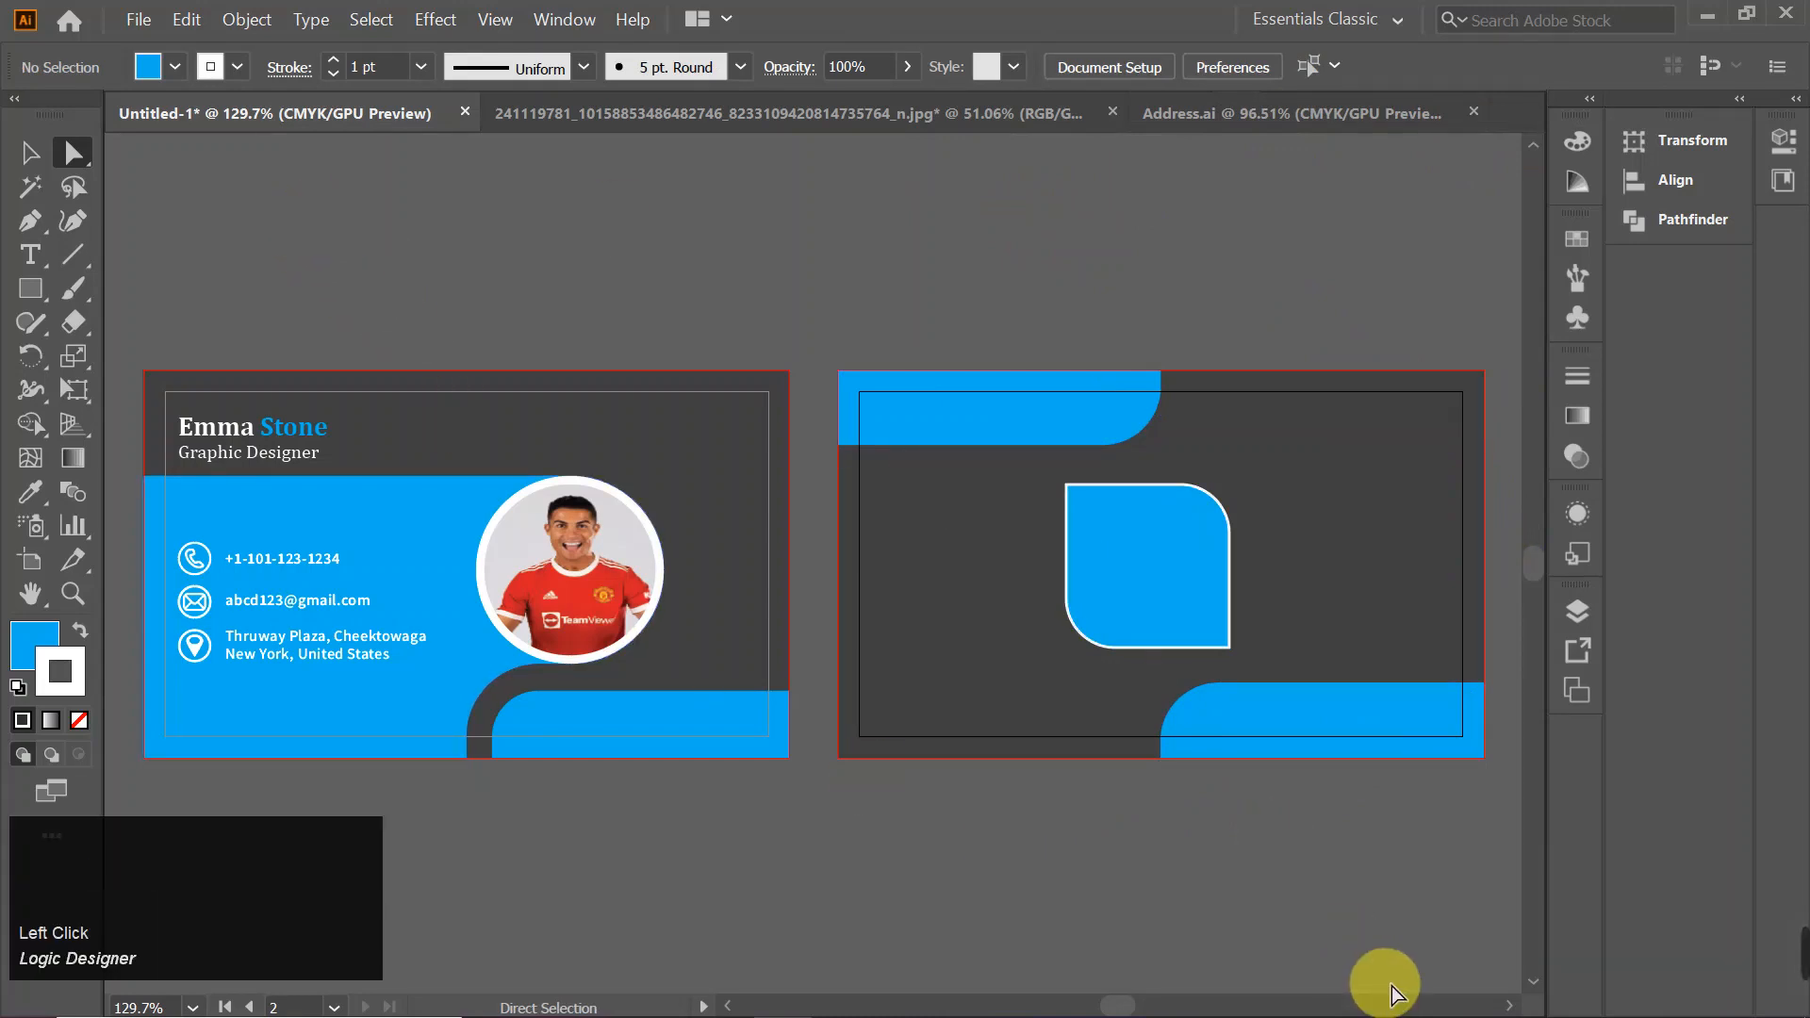
{"action": "mouse_move", "coordinate": [1801, 953]}
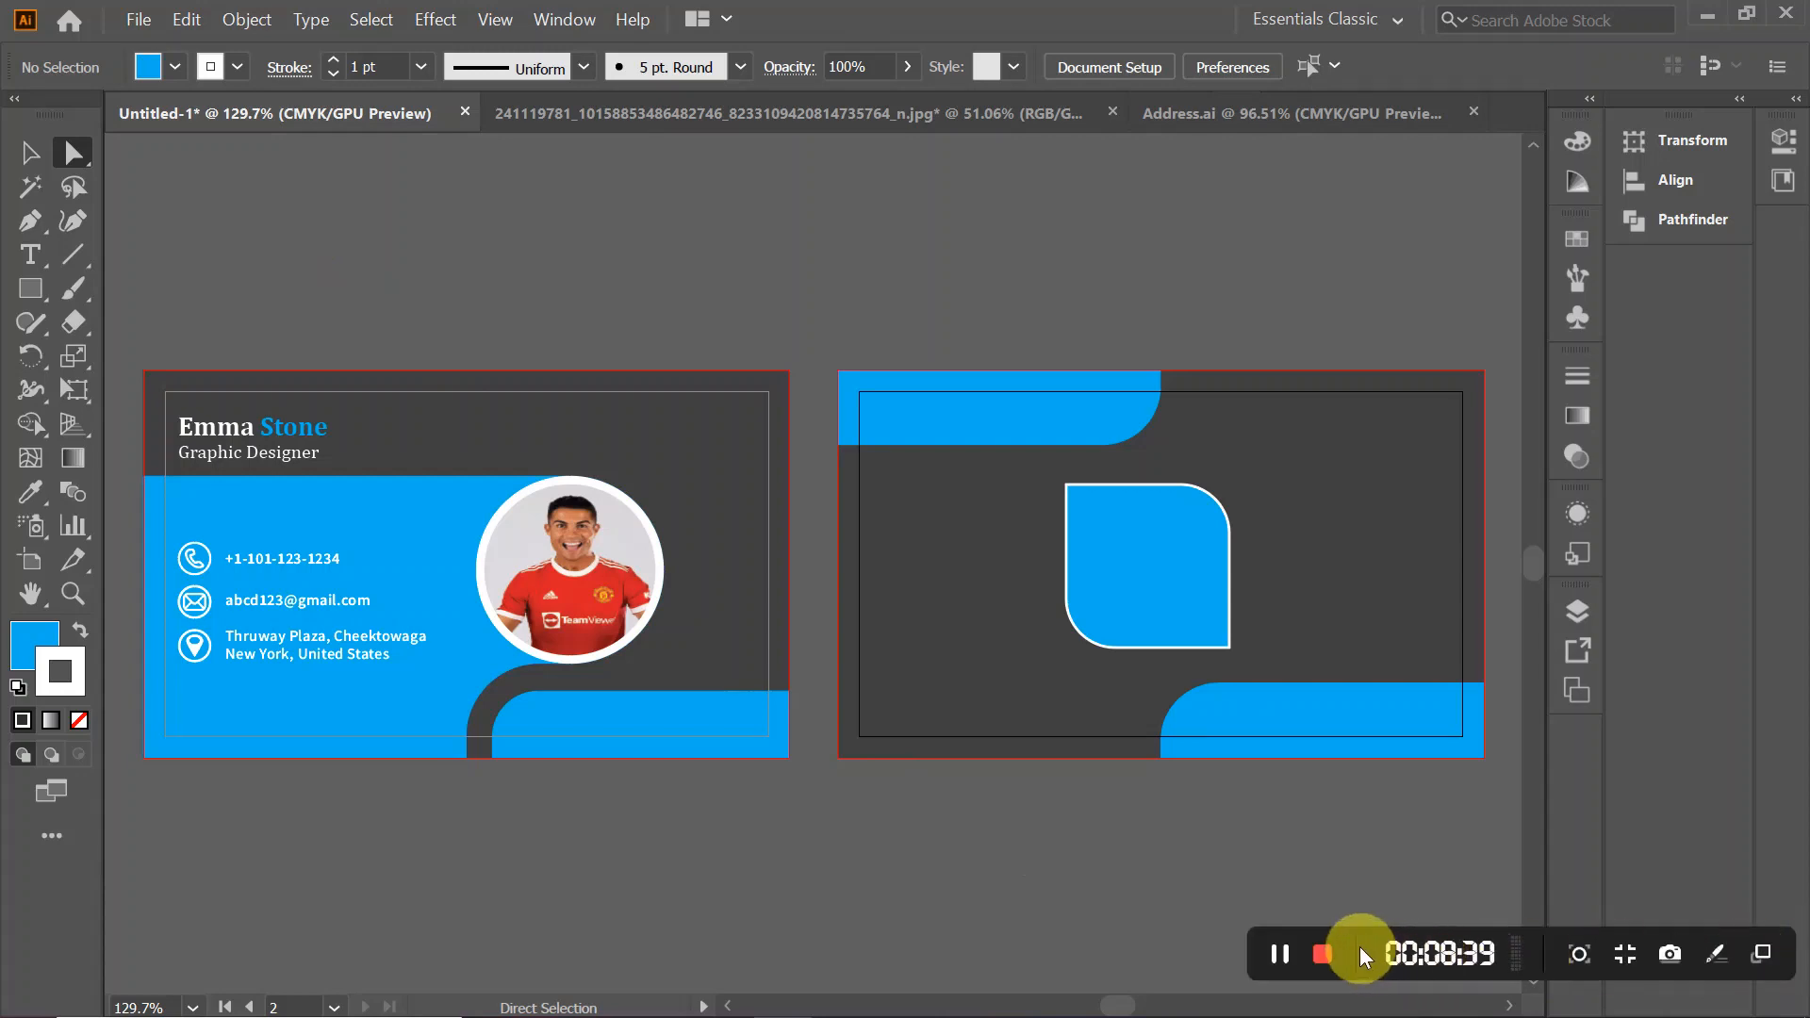
{"action": "left_click", "coordinate": [1292, 950]}
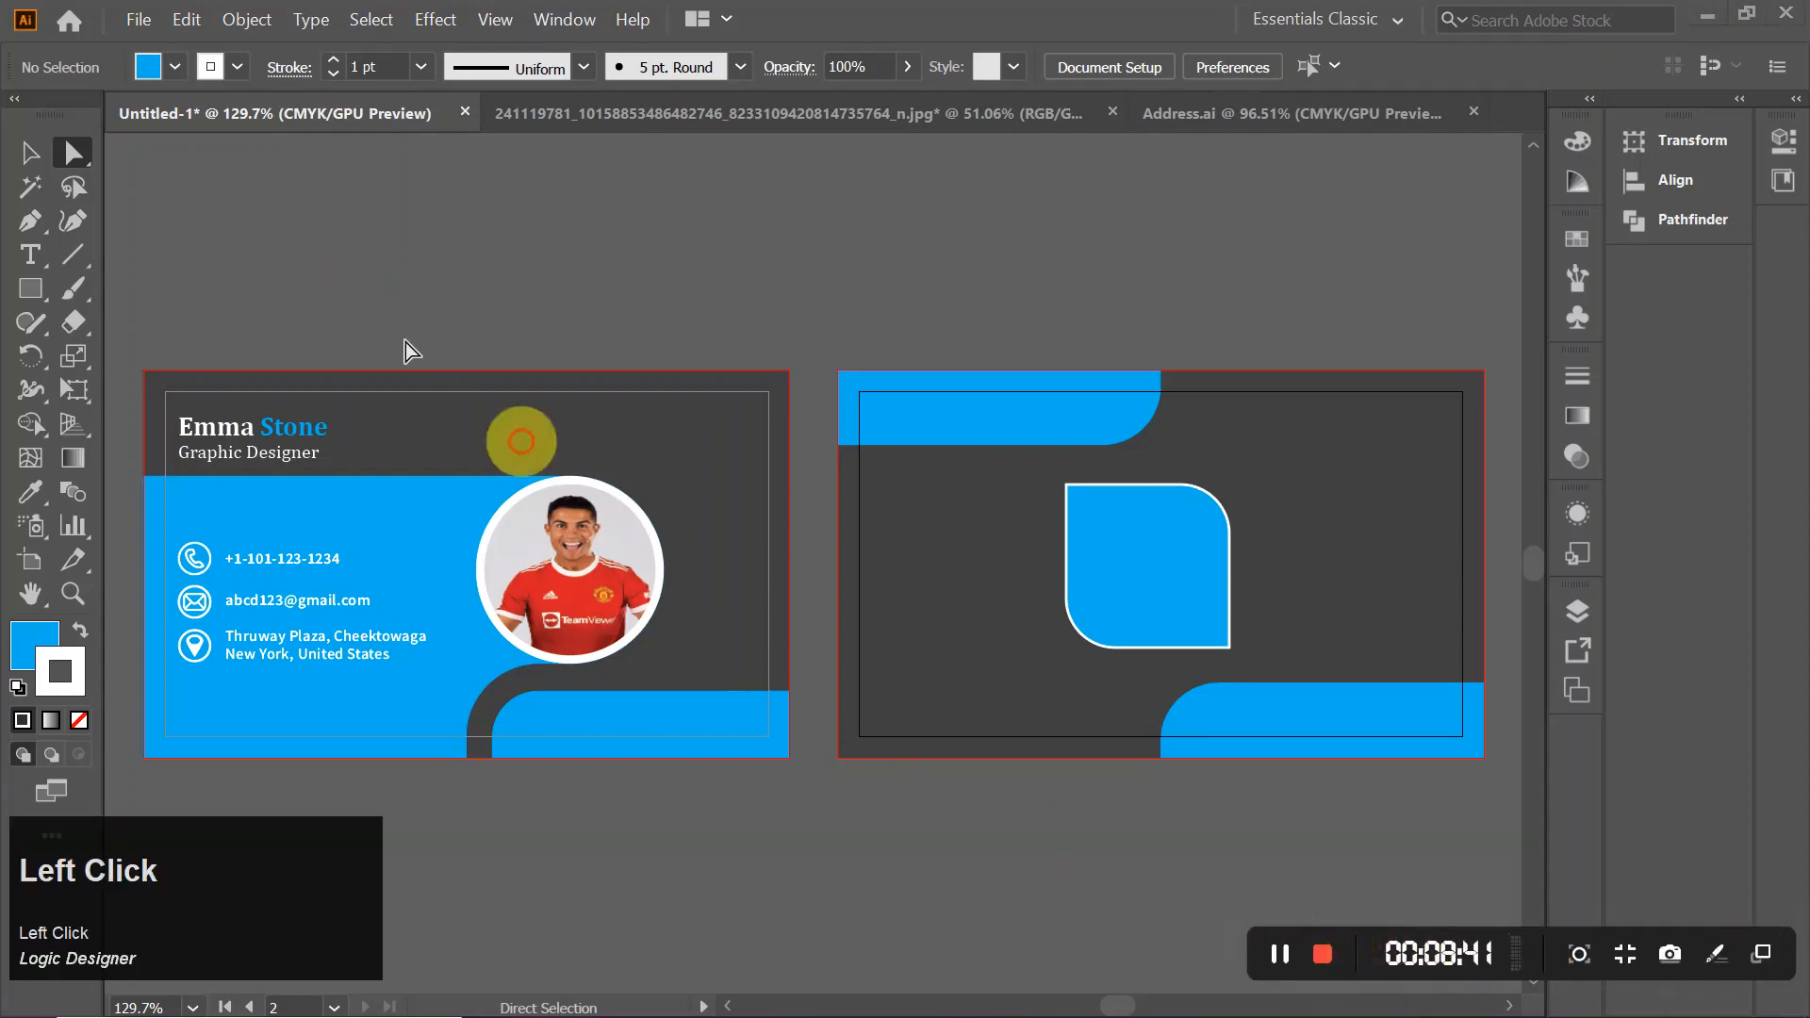
- Add an area text reading LOGO inside the central blue square on the back card
{"action": "left_click", "coordinate": [31, 250]}
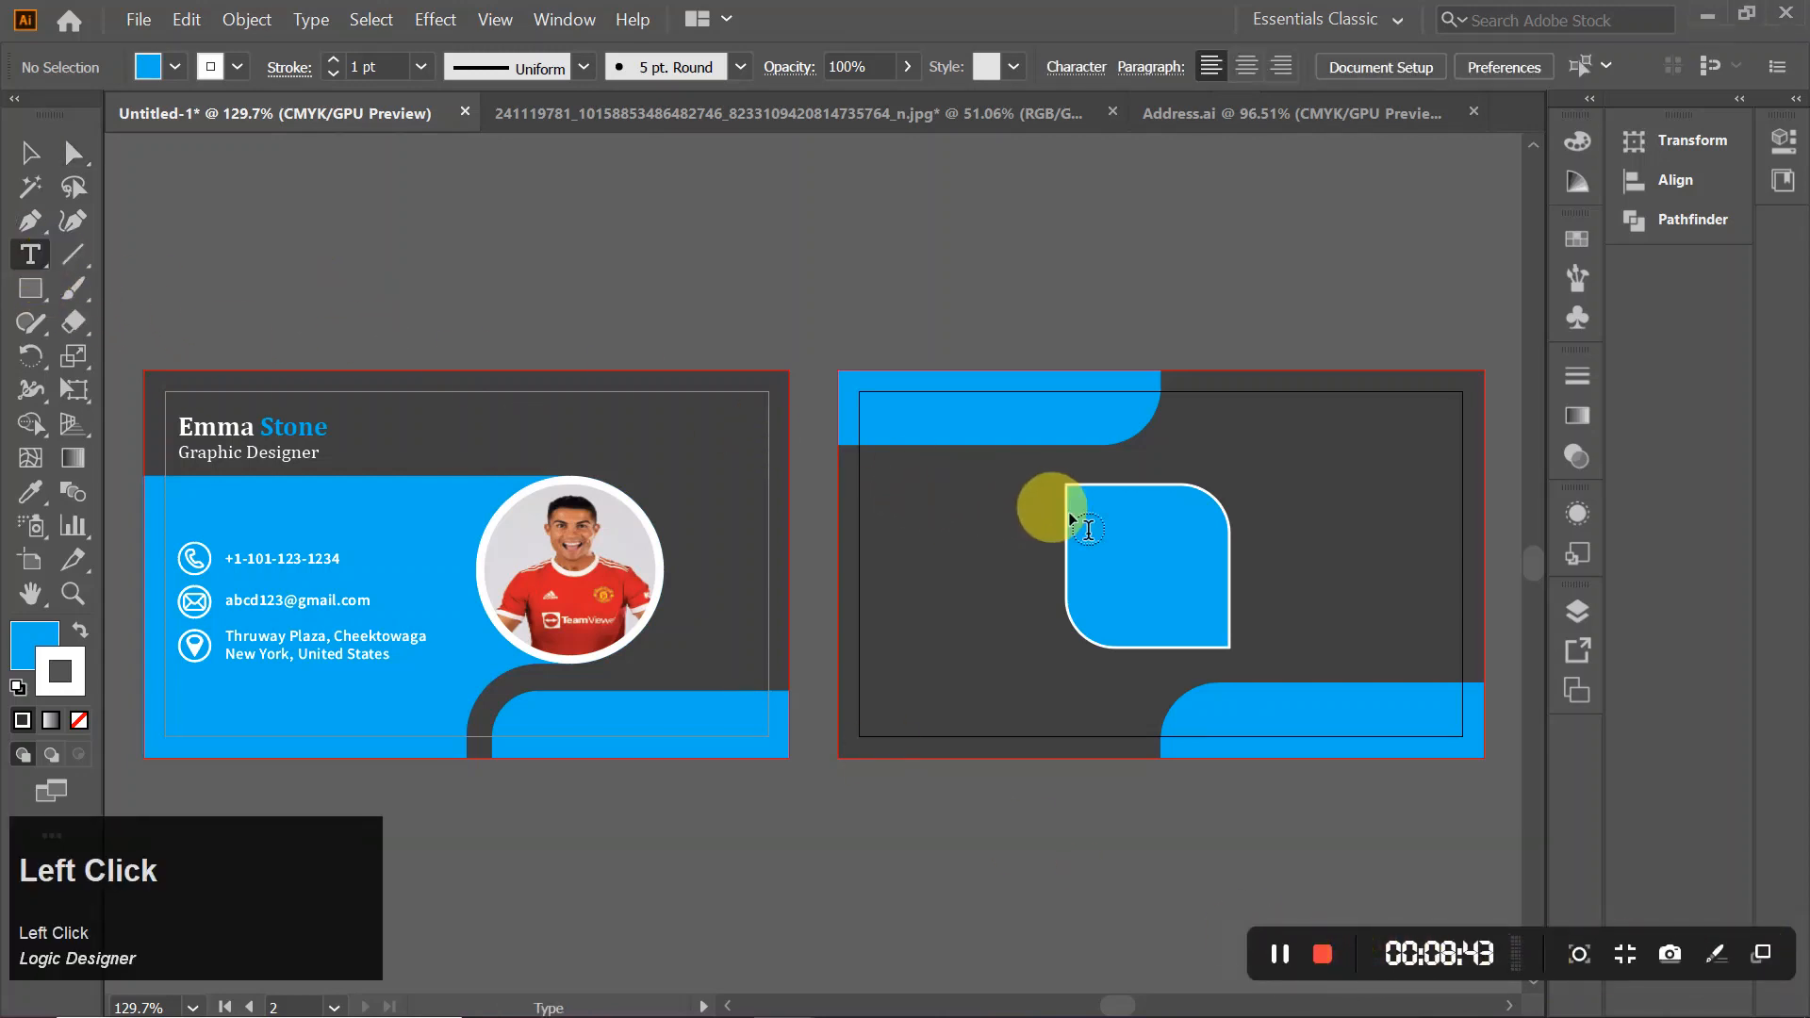
{"action": "left_click_drag", "start_coordinate": [1093, 550], "coordinate": [1204, 585]}
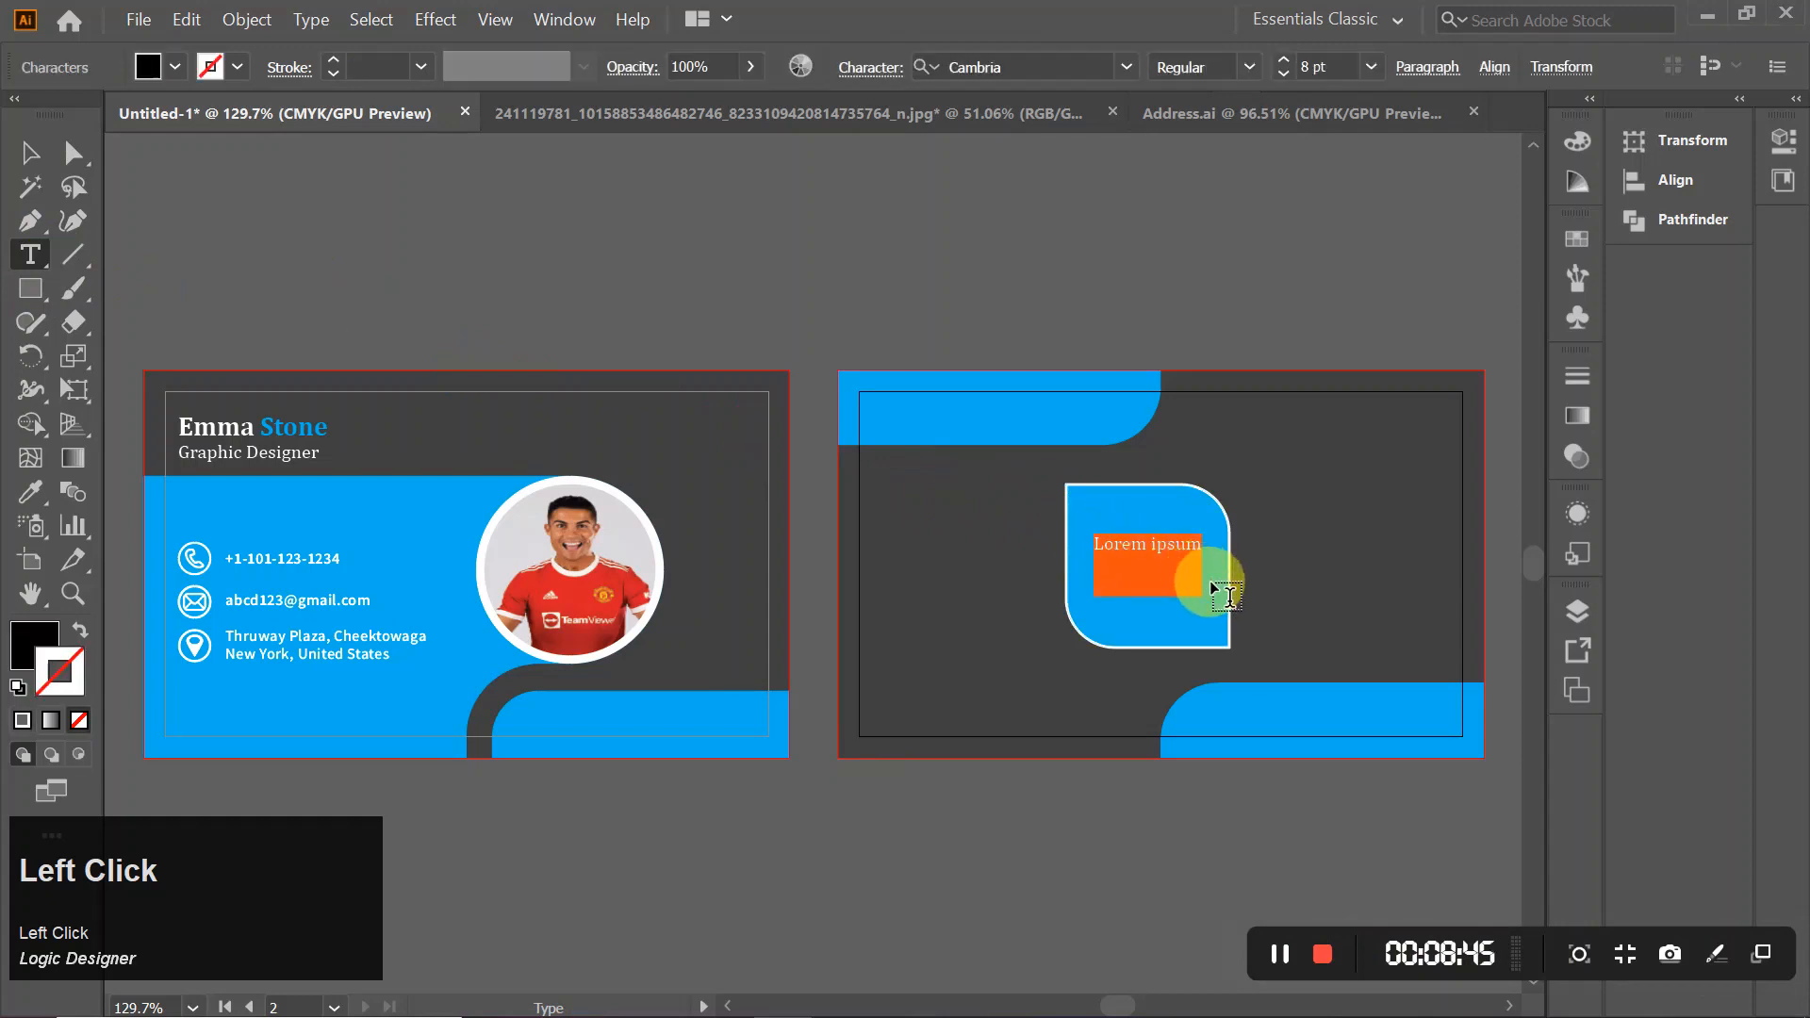
{"action": "type", "text": "L"}
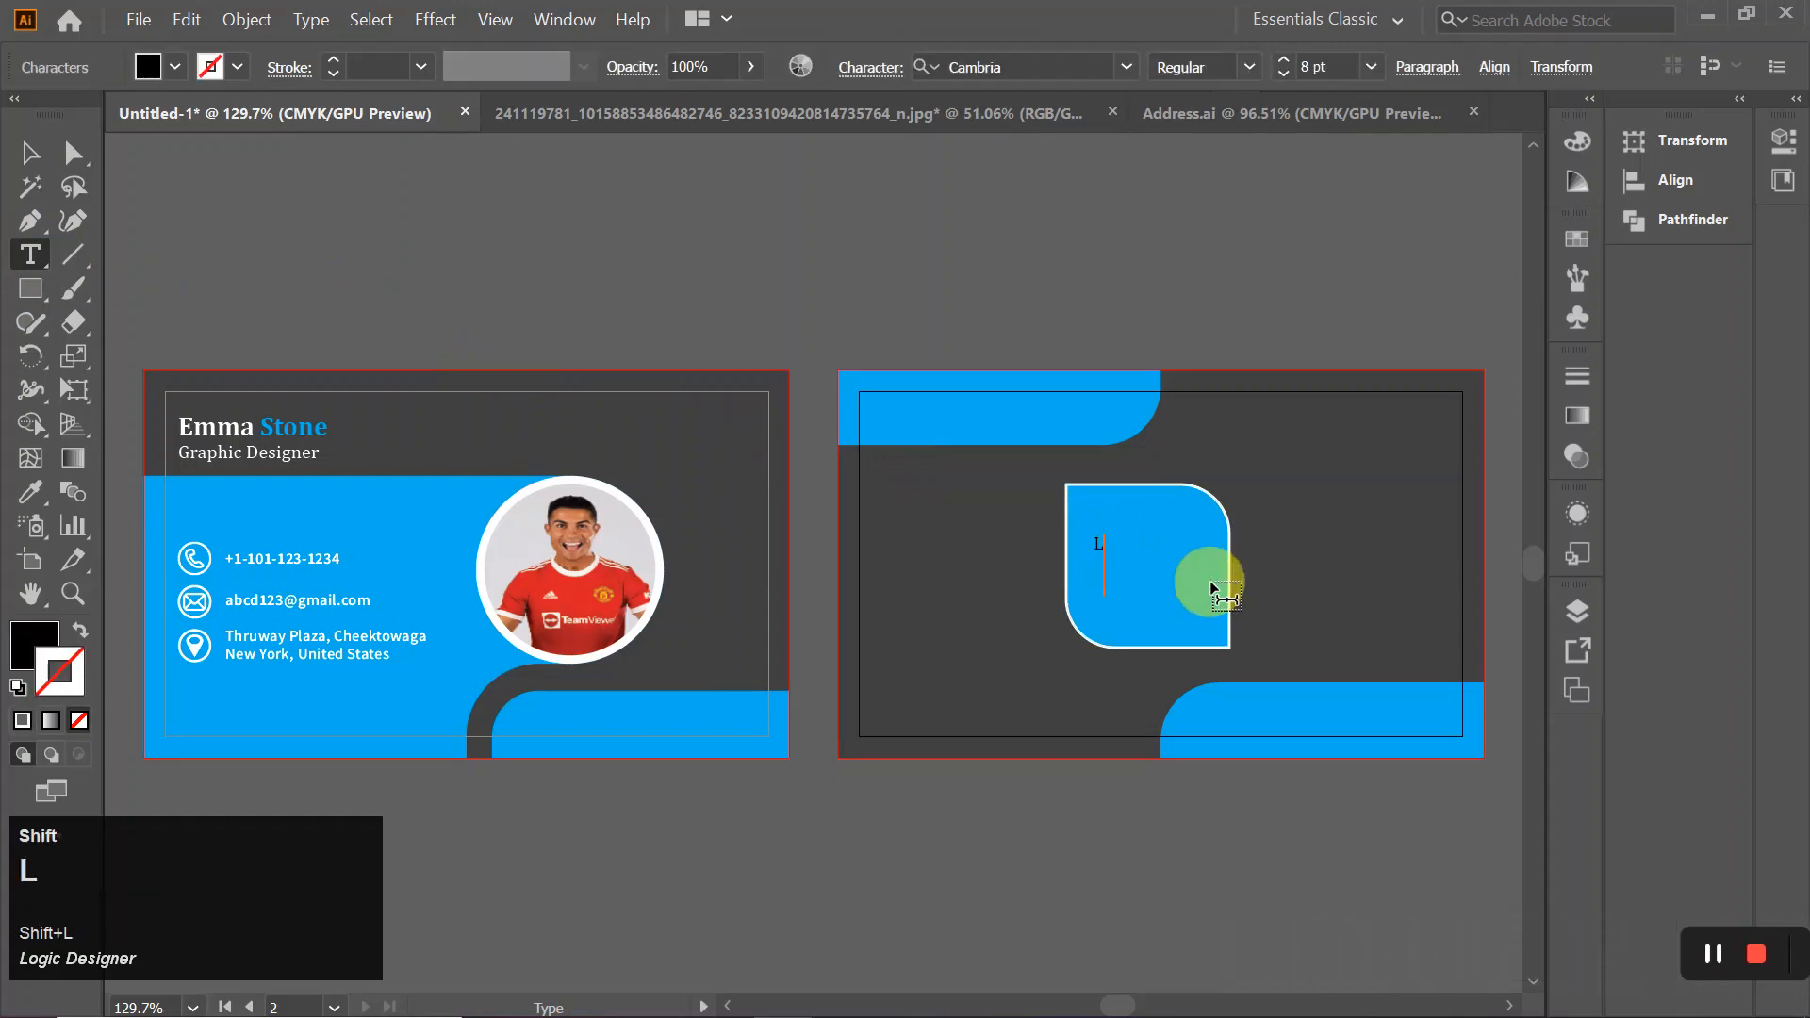
{"action": "type", "text": "OGO"}
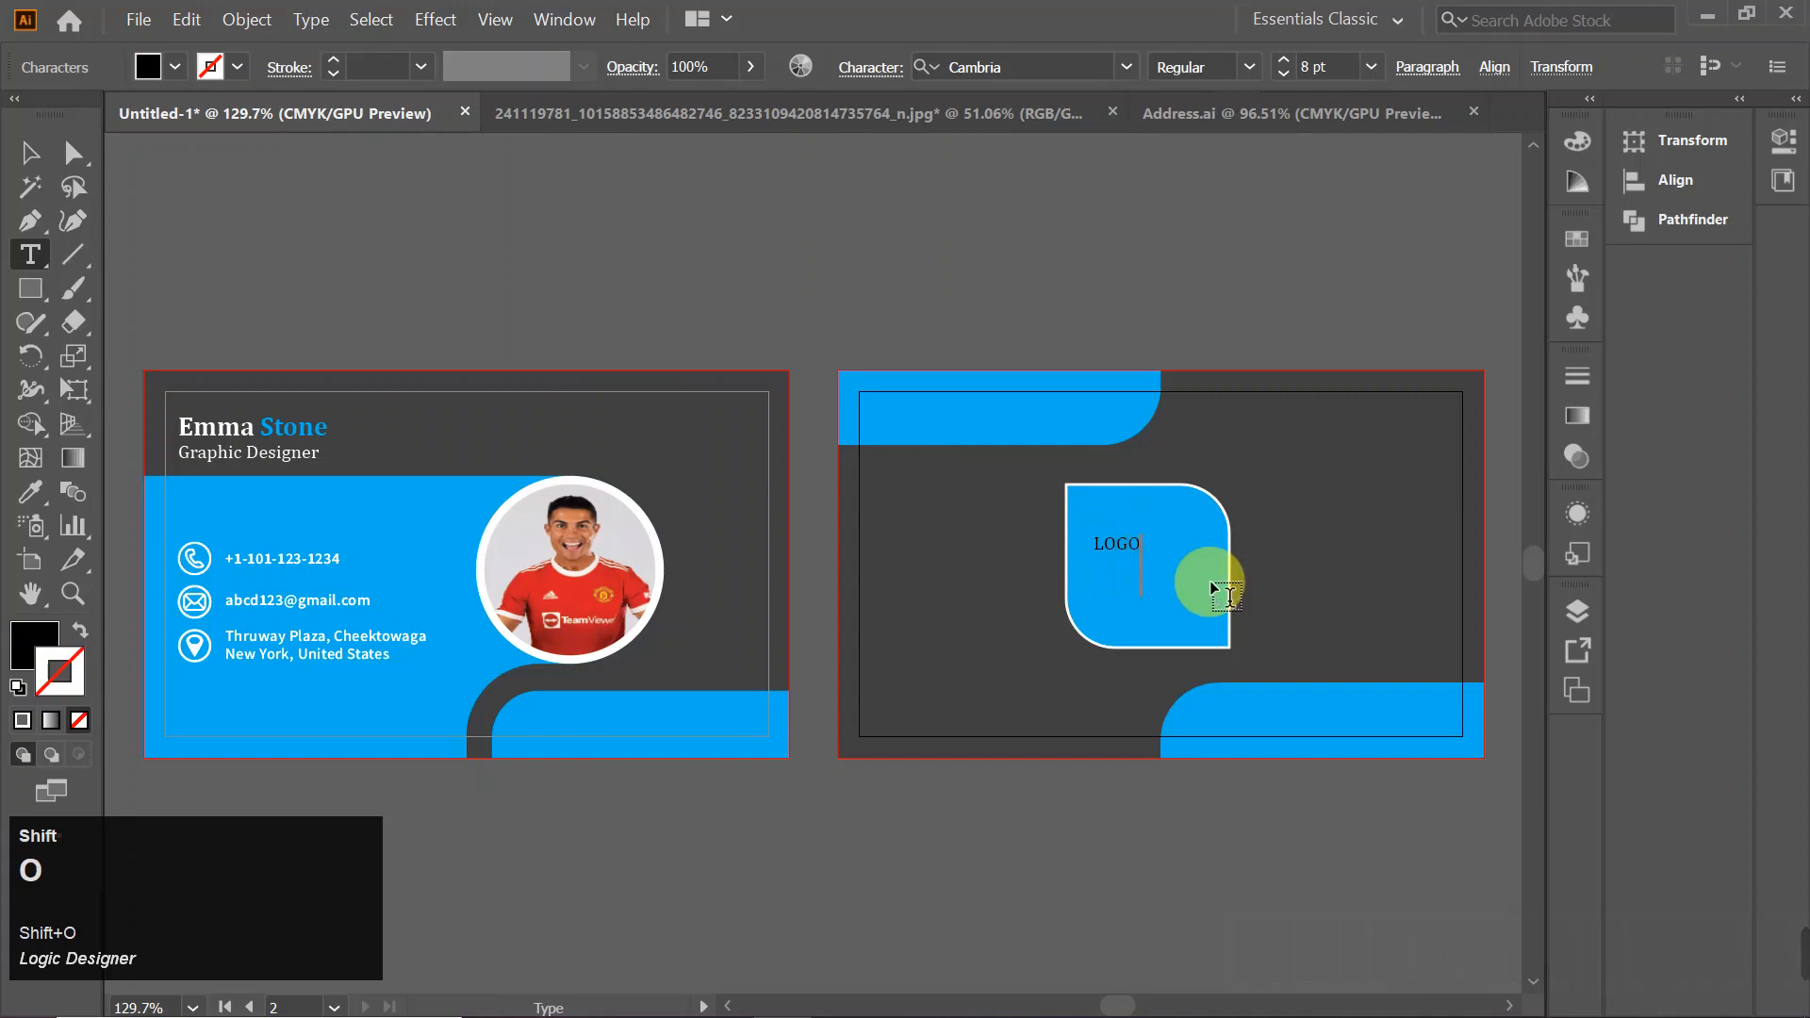
{"action": "left_click", "coordinate": [1136, 549]}
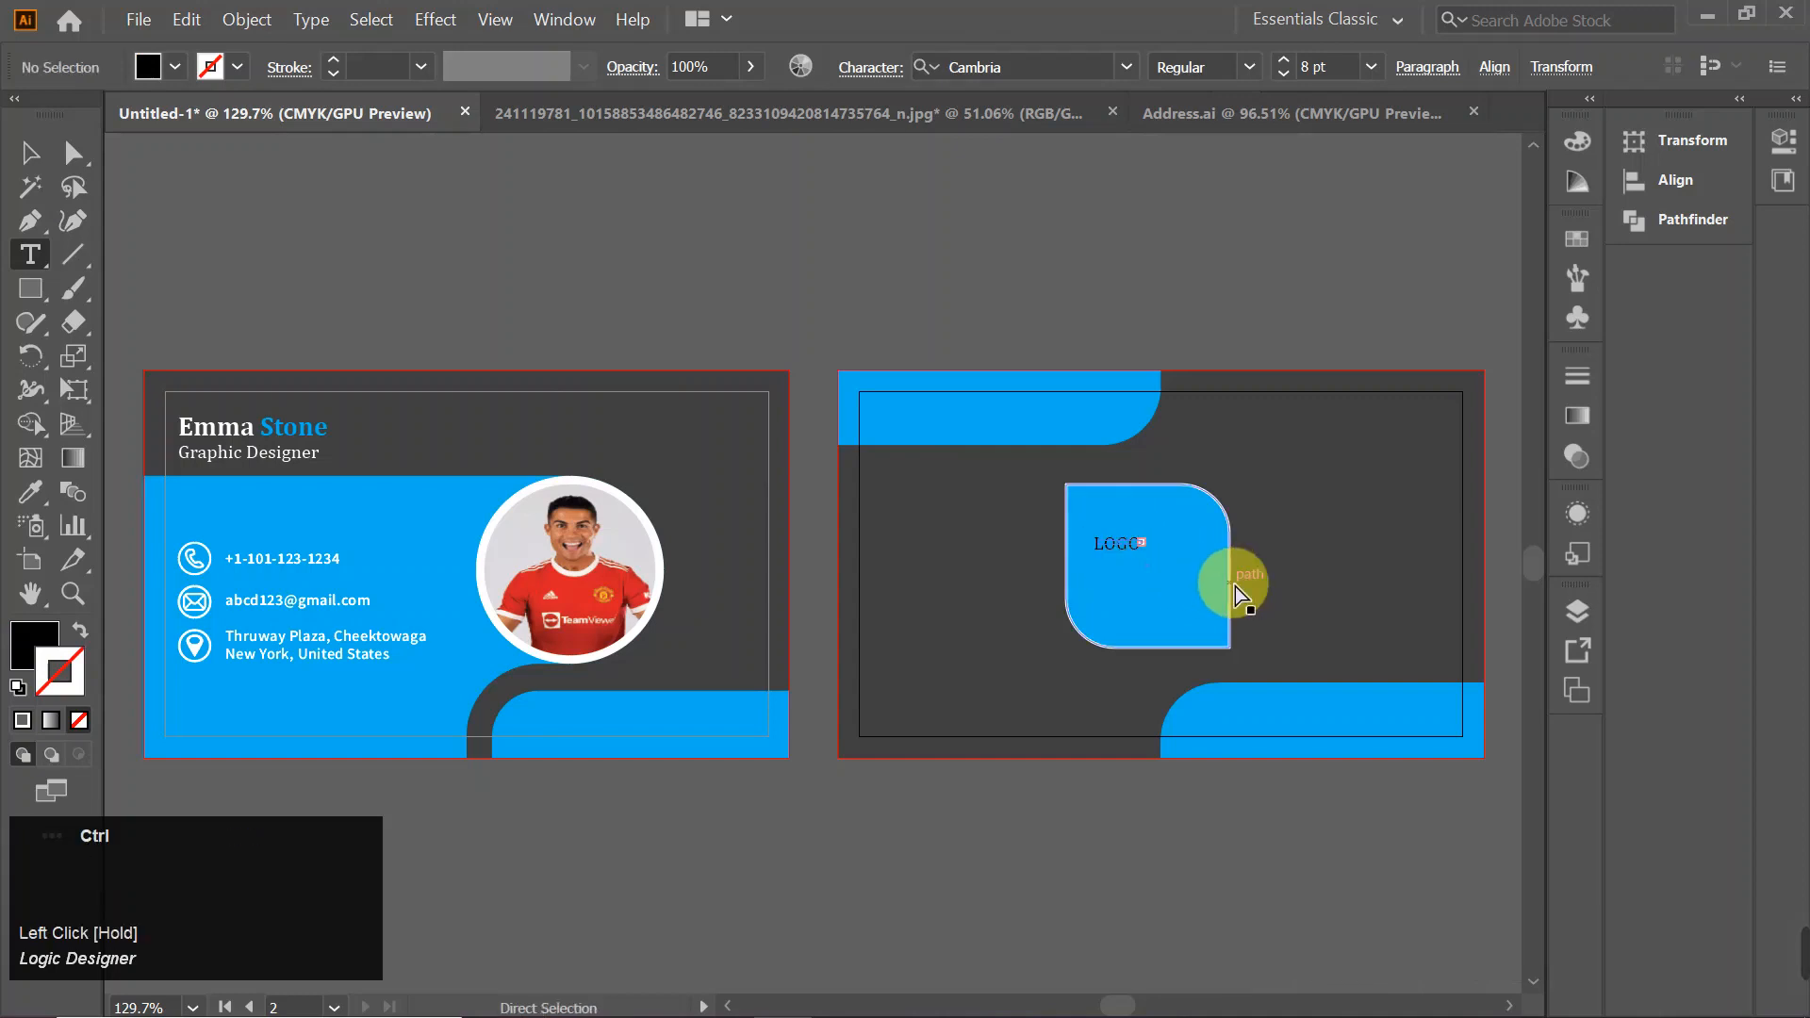
{"action": "key", "text": "ctrl+z"}
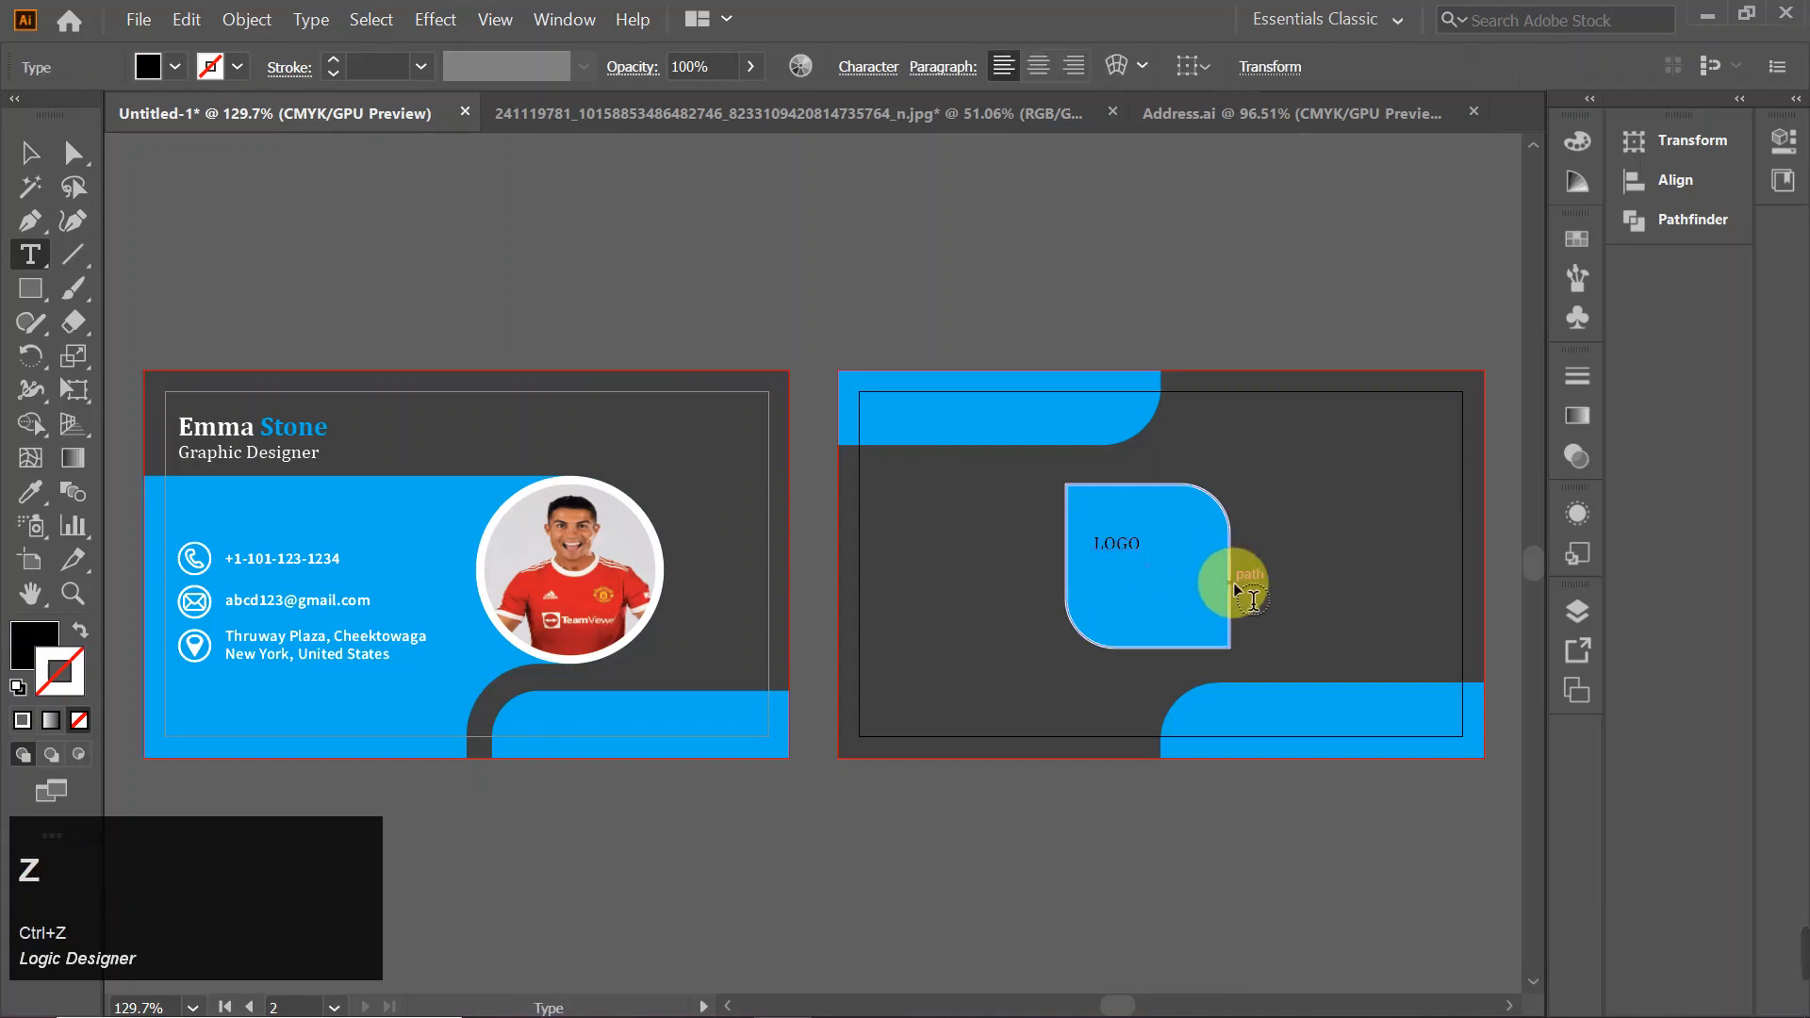
- Set the fill colour of the LOGO text to white (FFFFFF)
{"action": "double_click", "coordinate": [1142, 559]}
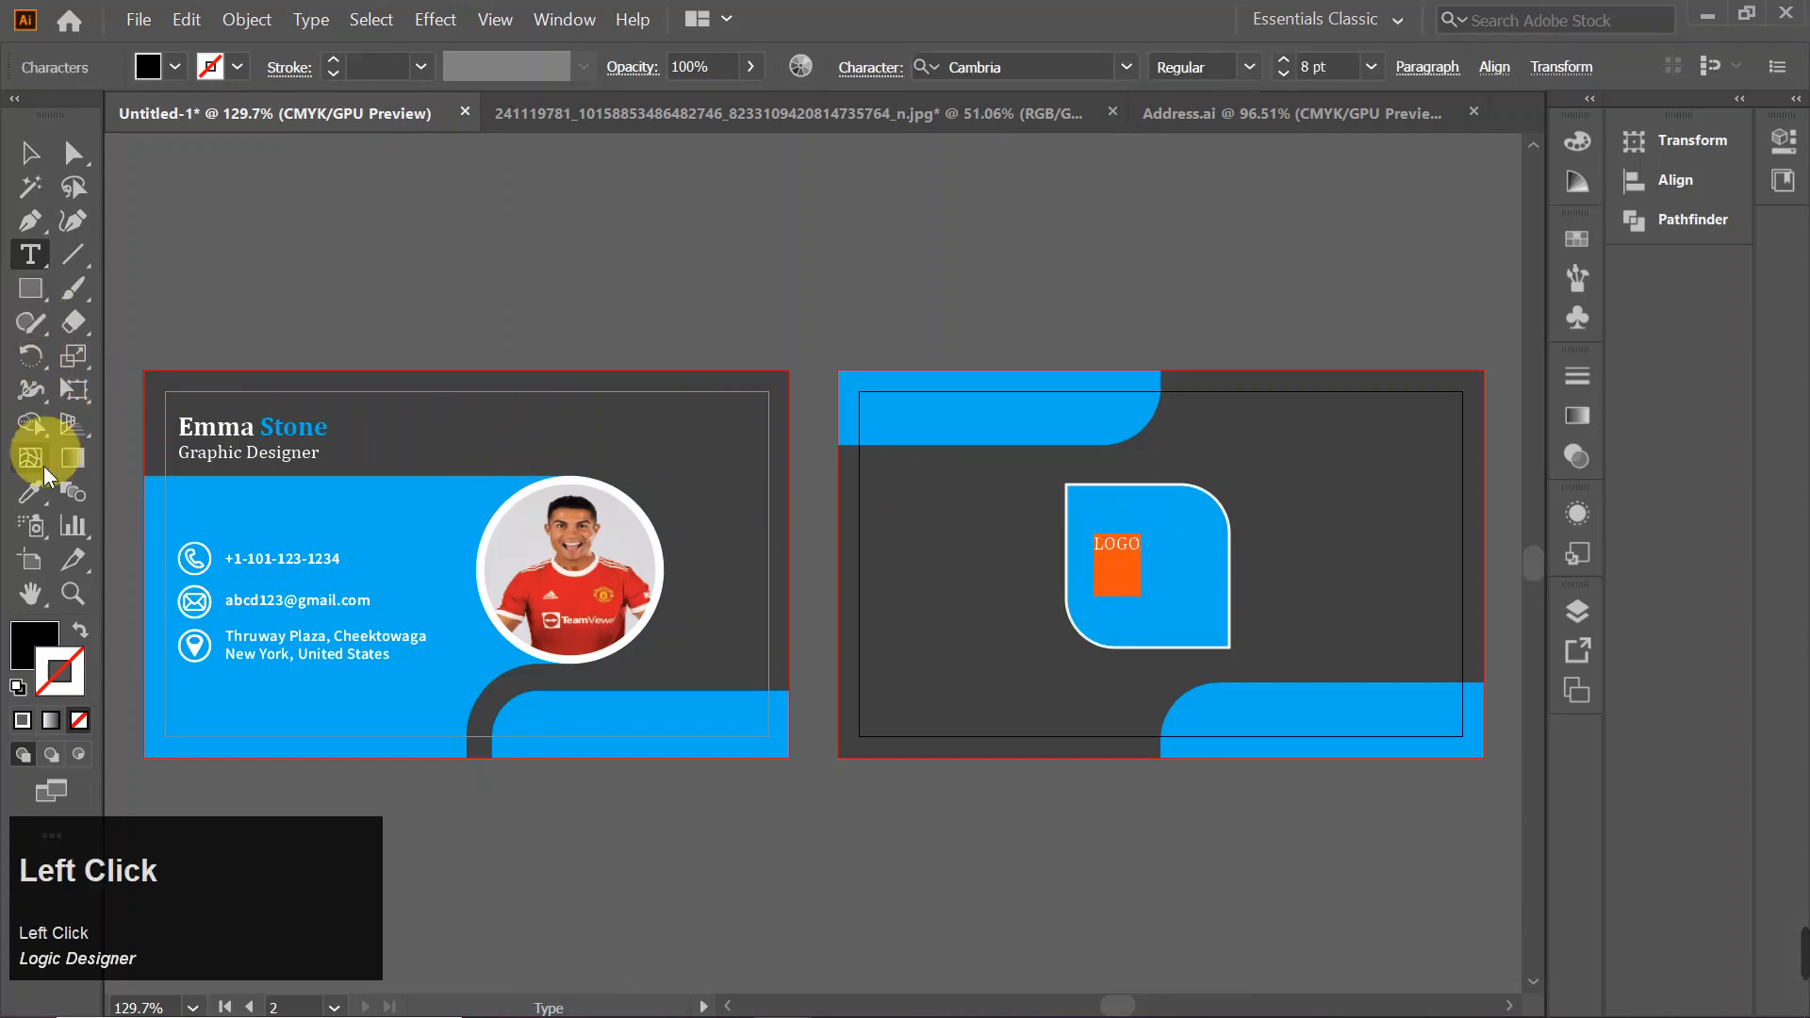
{"action": "left_click", "coordinate": [34, 638]}
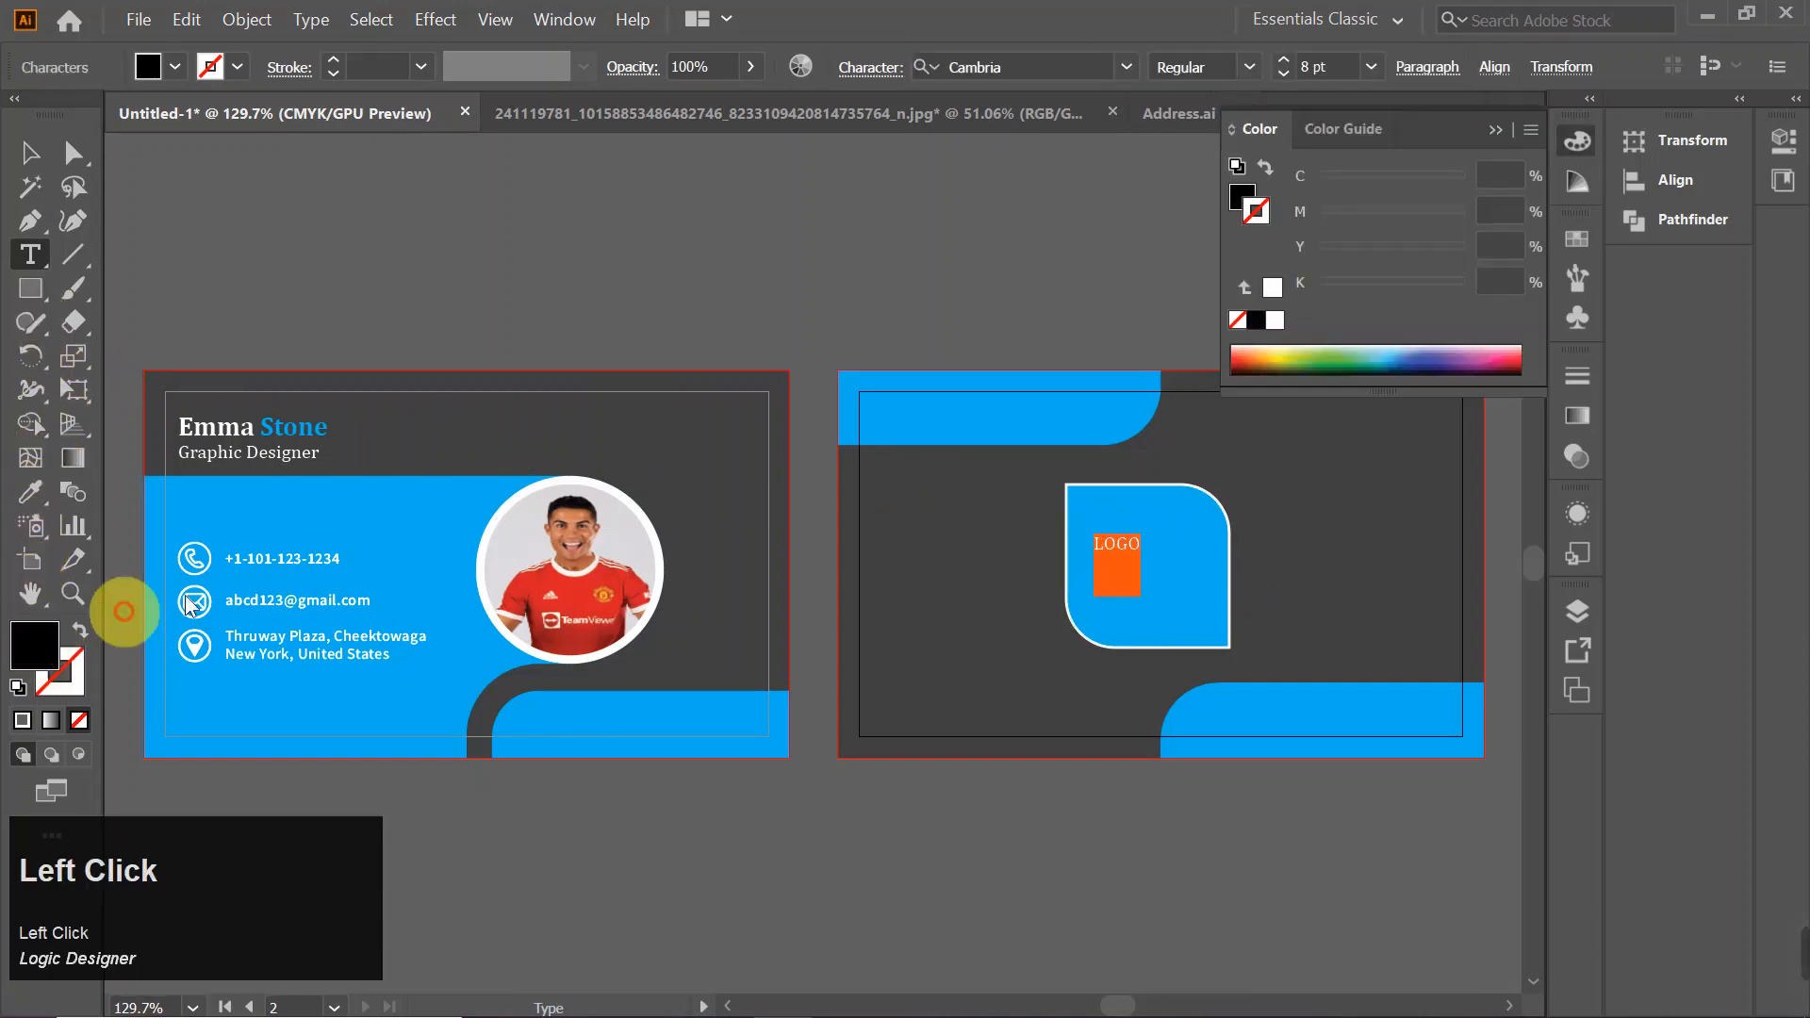
{"action": "left_click_drag", "start_coordinate": [743, 190], "coordinate": [670, 146]}
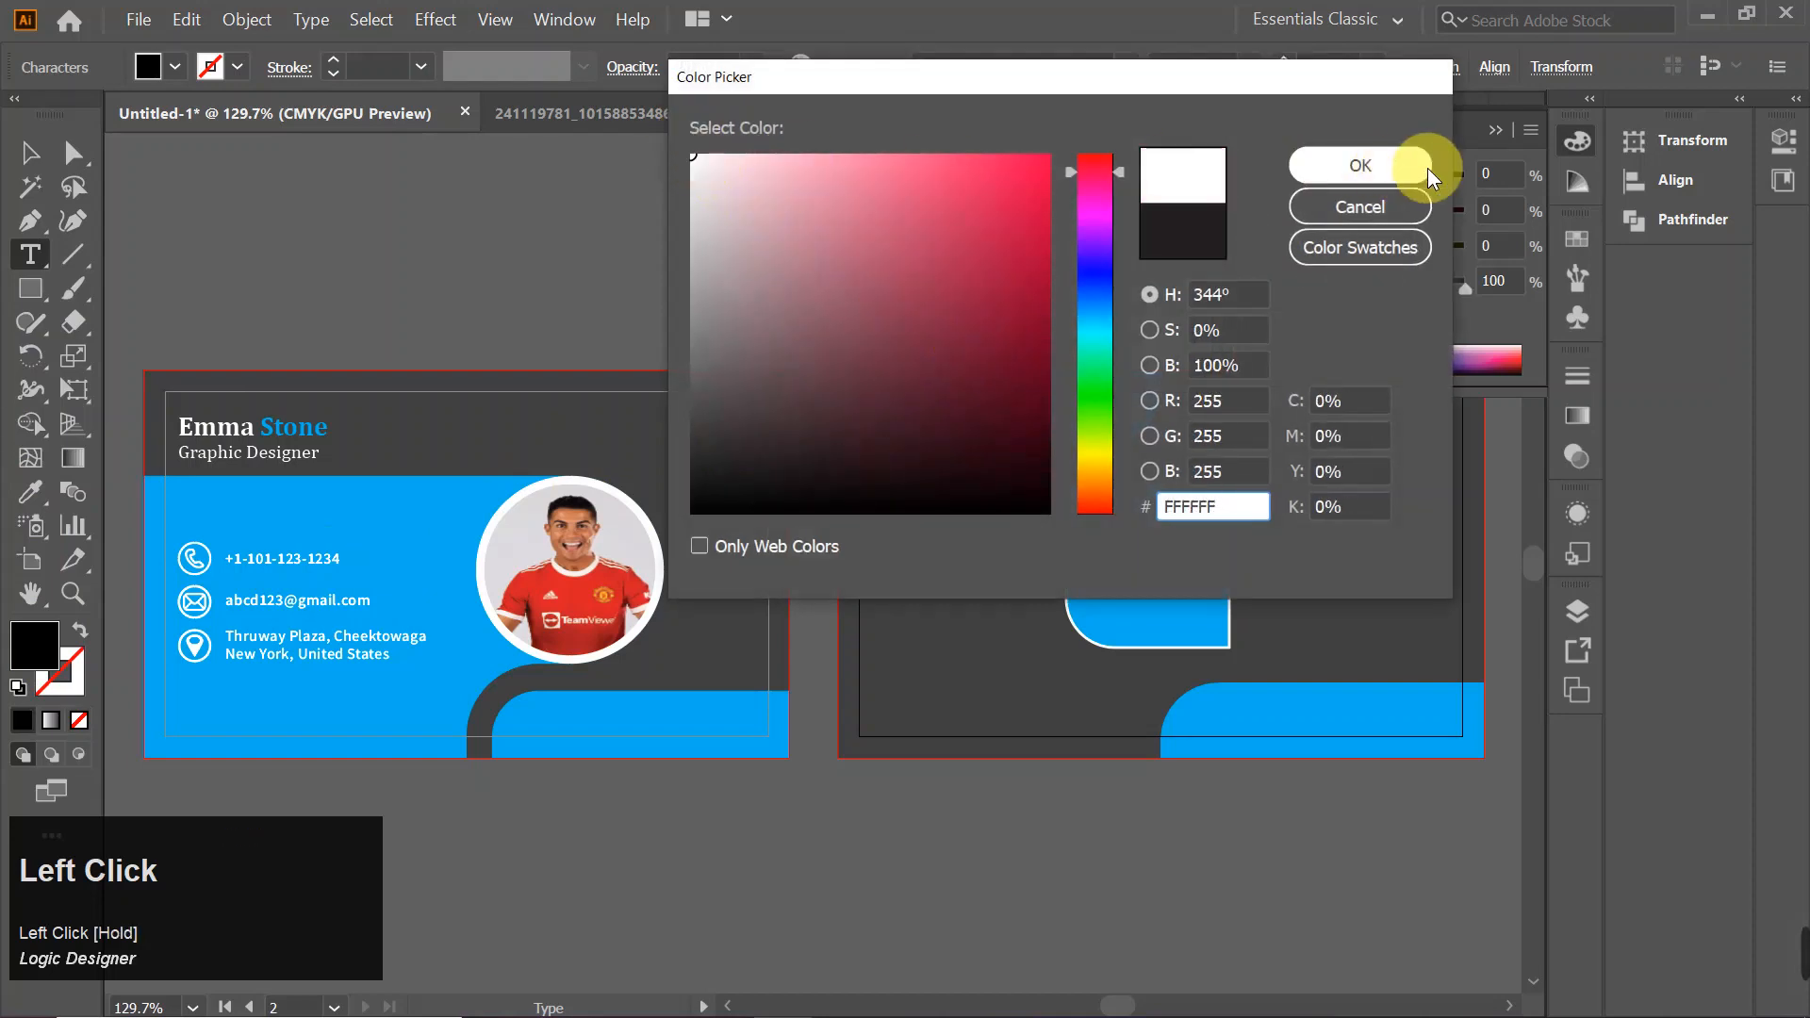
{"action": "left_click", "coordinate": [1403, 167]}
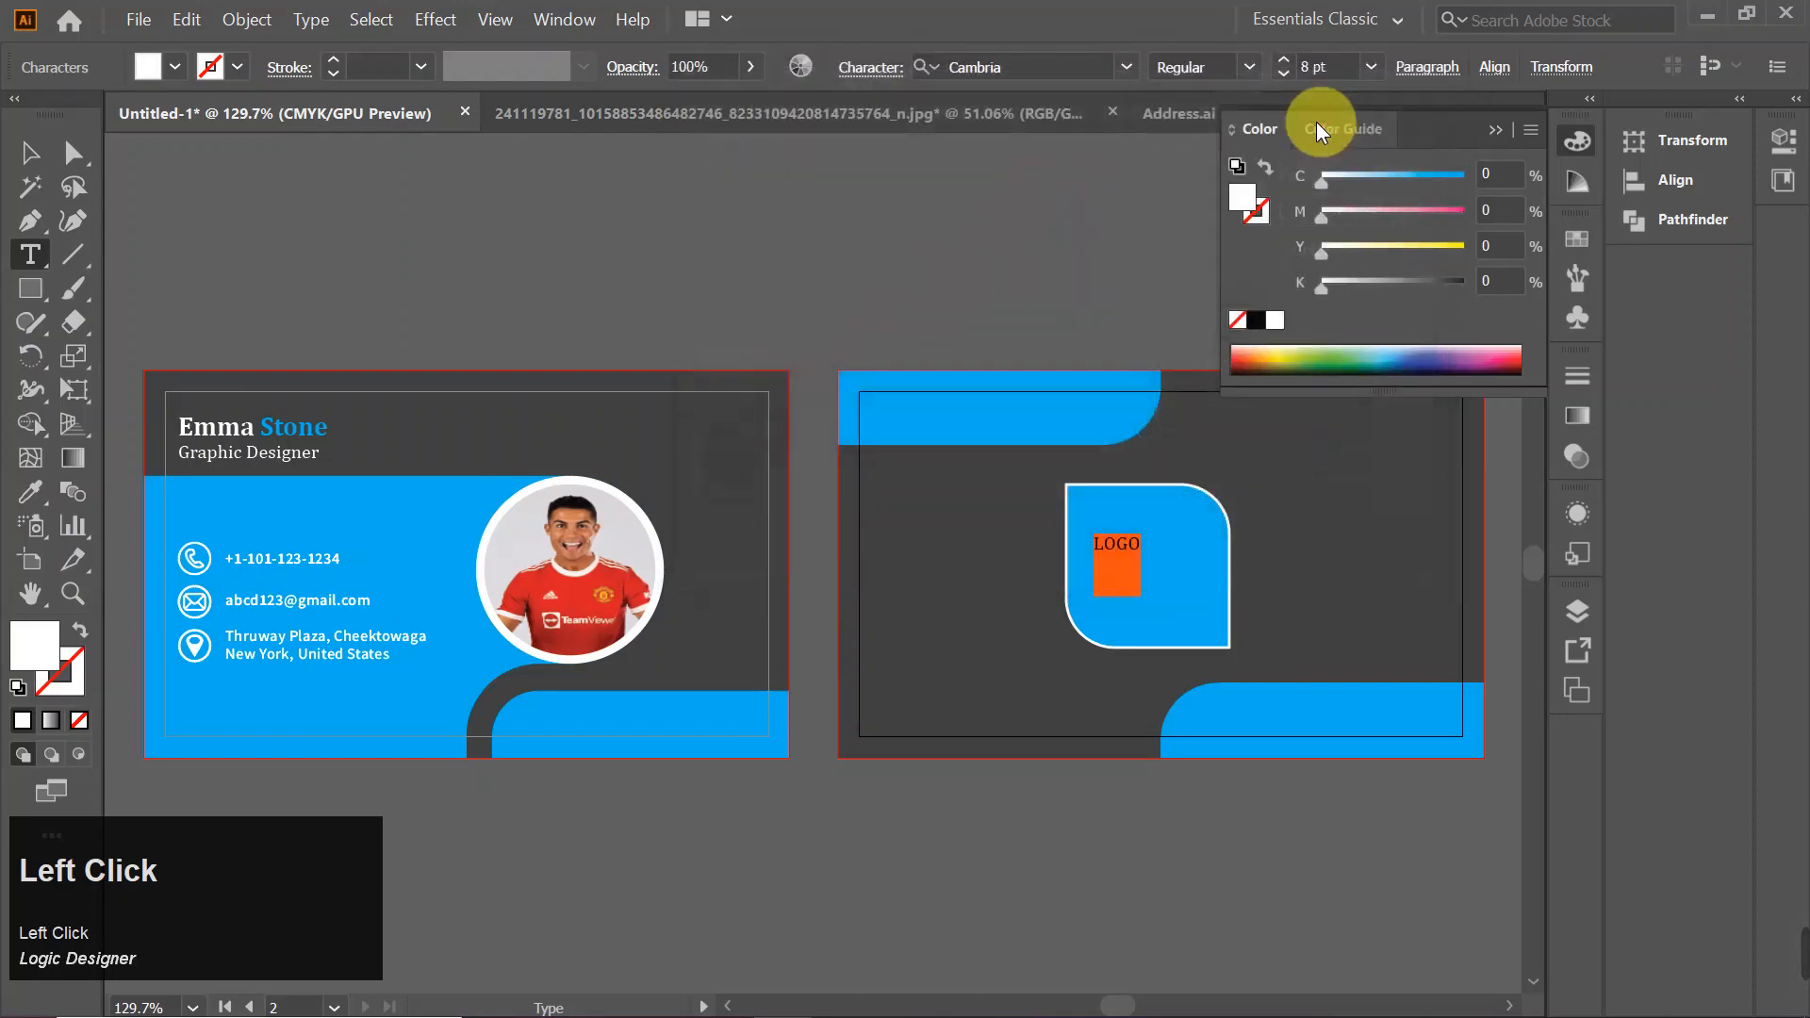
- Set the LOGO text to Bold at 21 pt
{"action": "left_click", "coordinate": [1258, 68]}
{"action": "left_click", "coordinate": [1231, 152]}
{"action": "left_click", "coordinate": [1373, 68]}
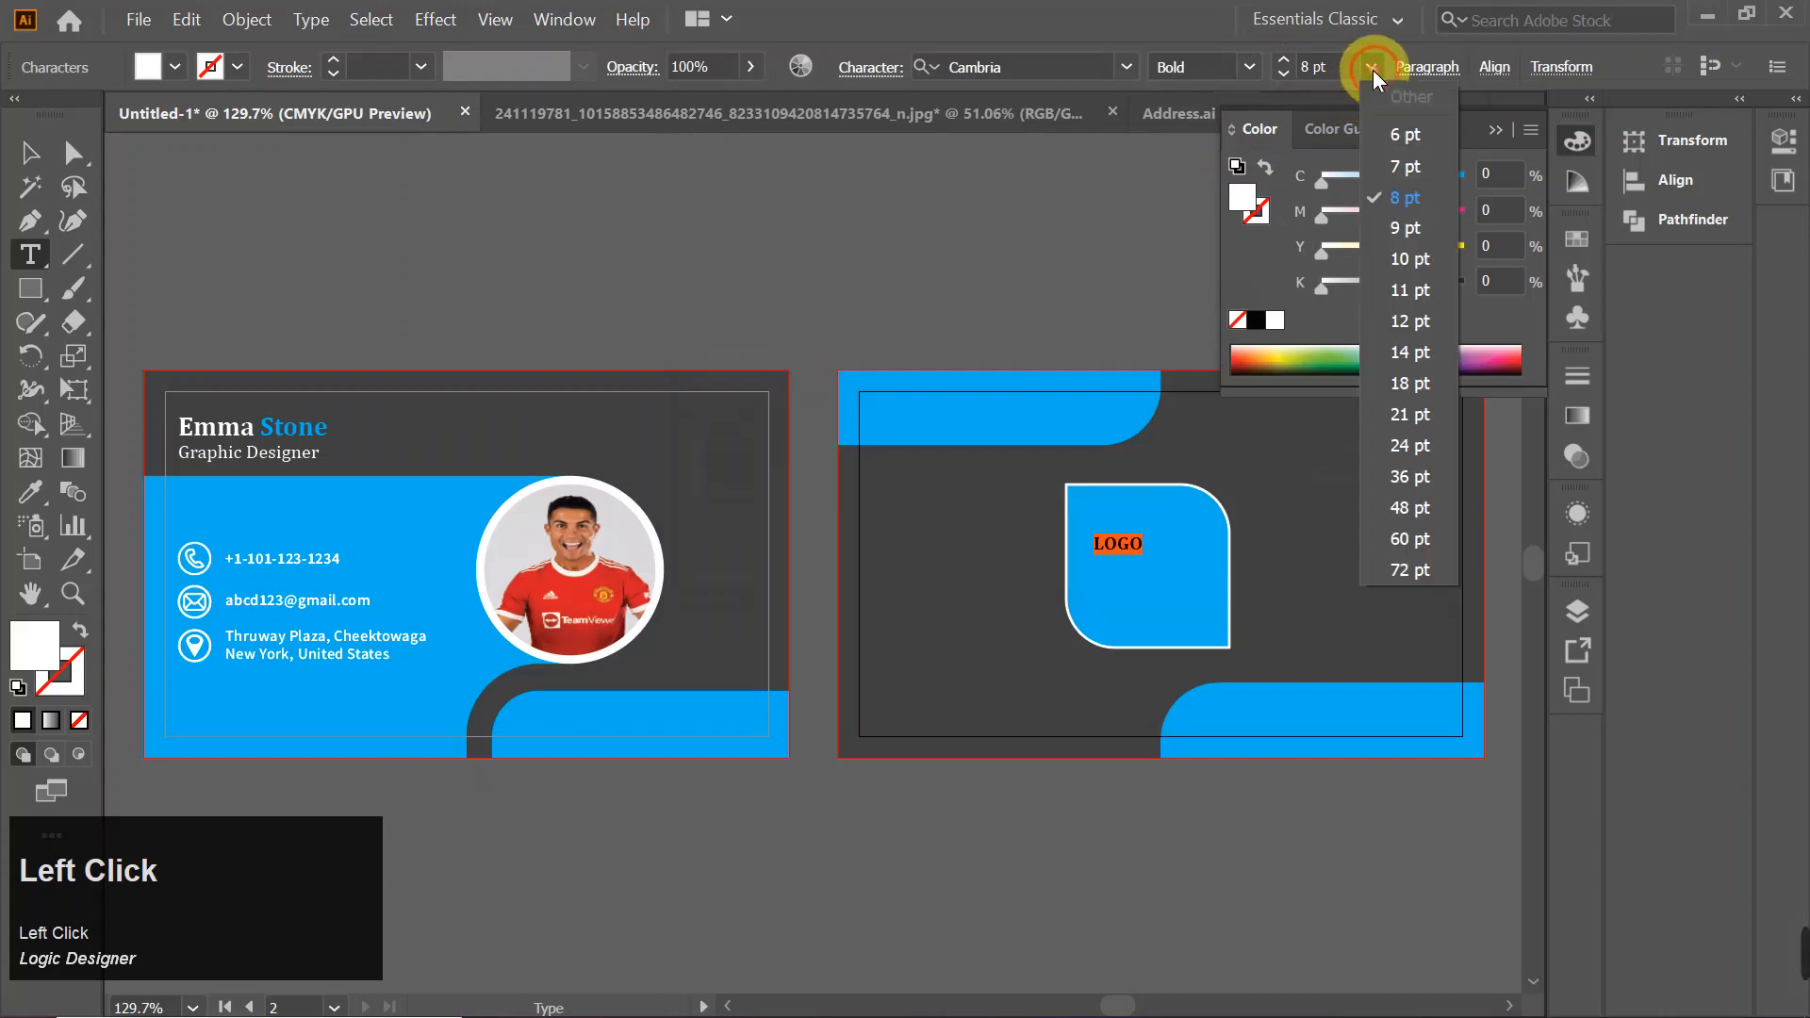
{"action": "left_click", "coordinate": [1416, 403]}
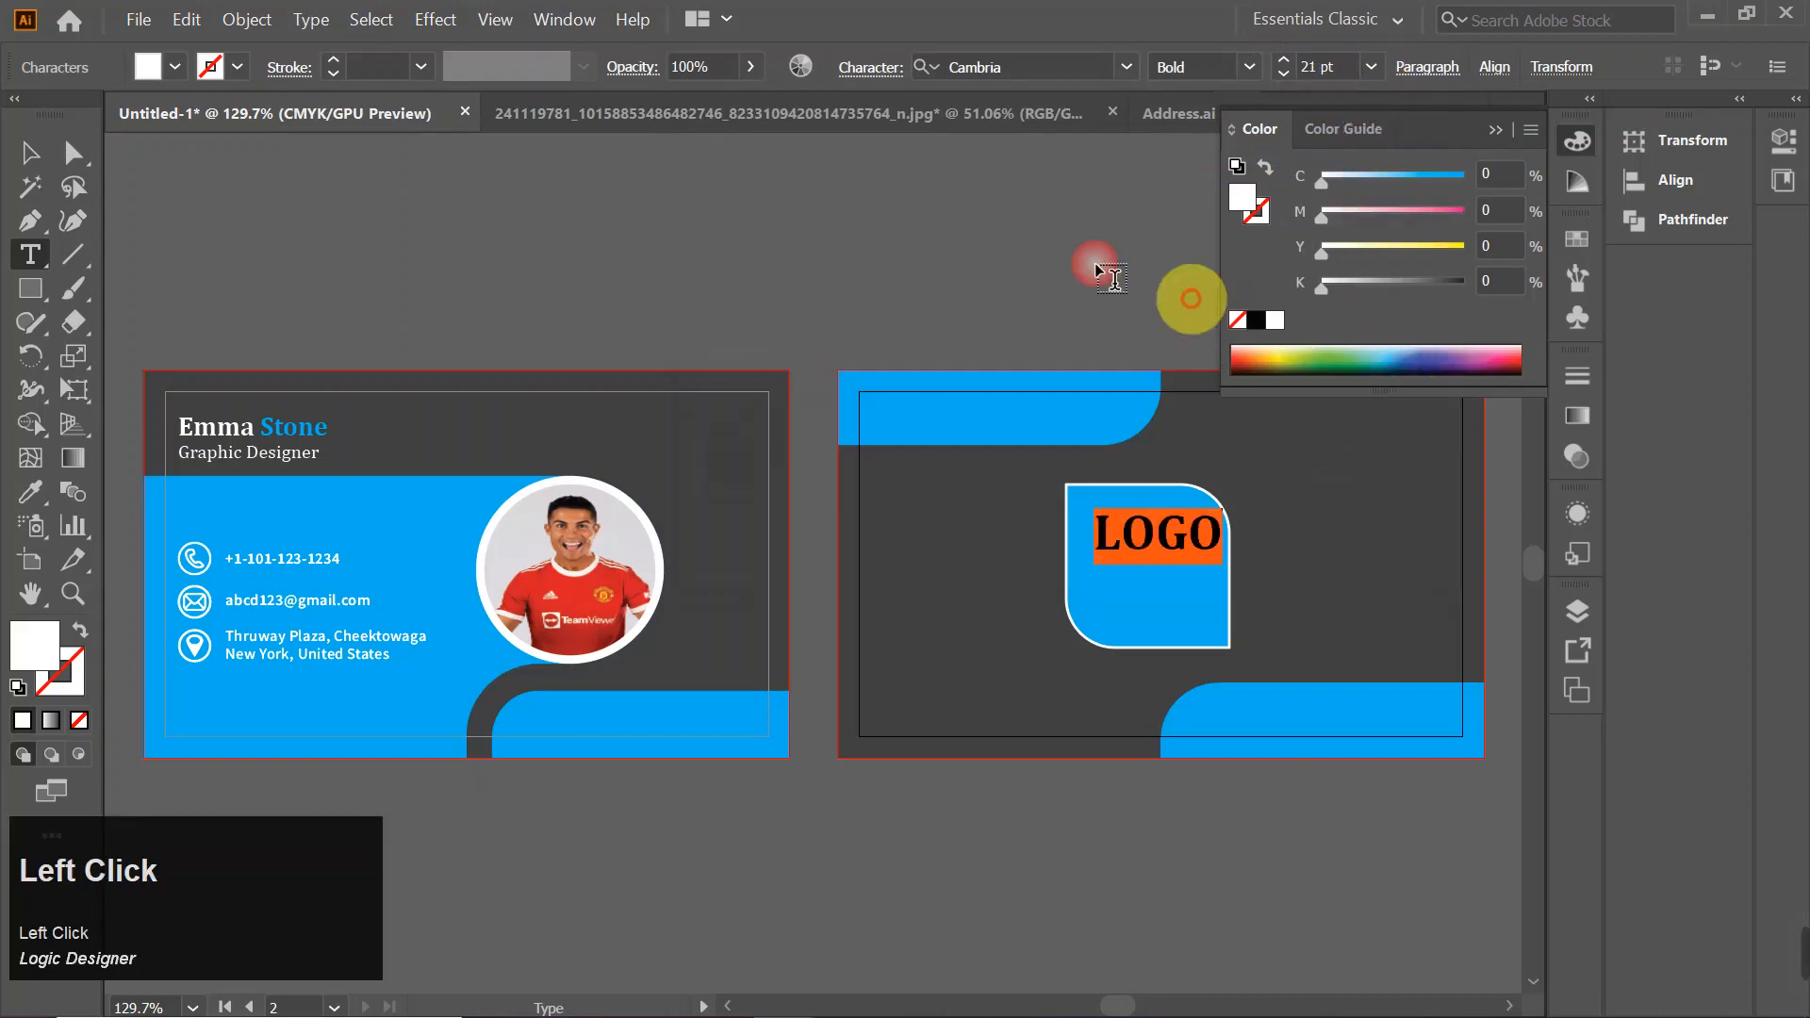
- Move the LOGO text to the centre of the blue square with two rounded corners
{"action": "left_click", "coordinate": [19, 151]}
{"action": "left_click_drag", "start_coordinate": [1175, 529], "coordinate": [1162, 558]}
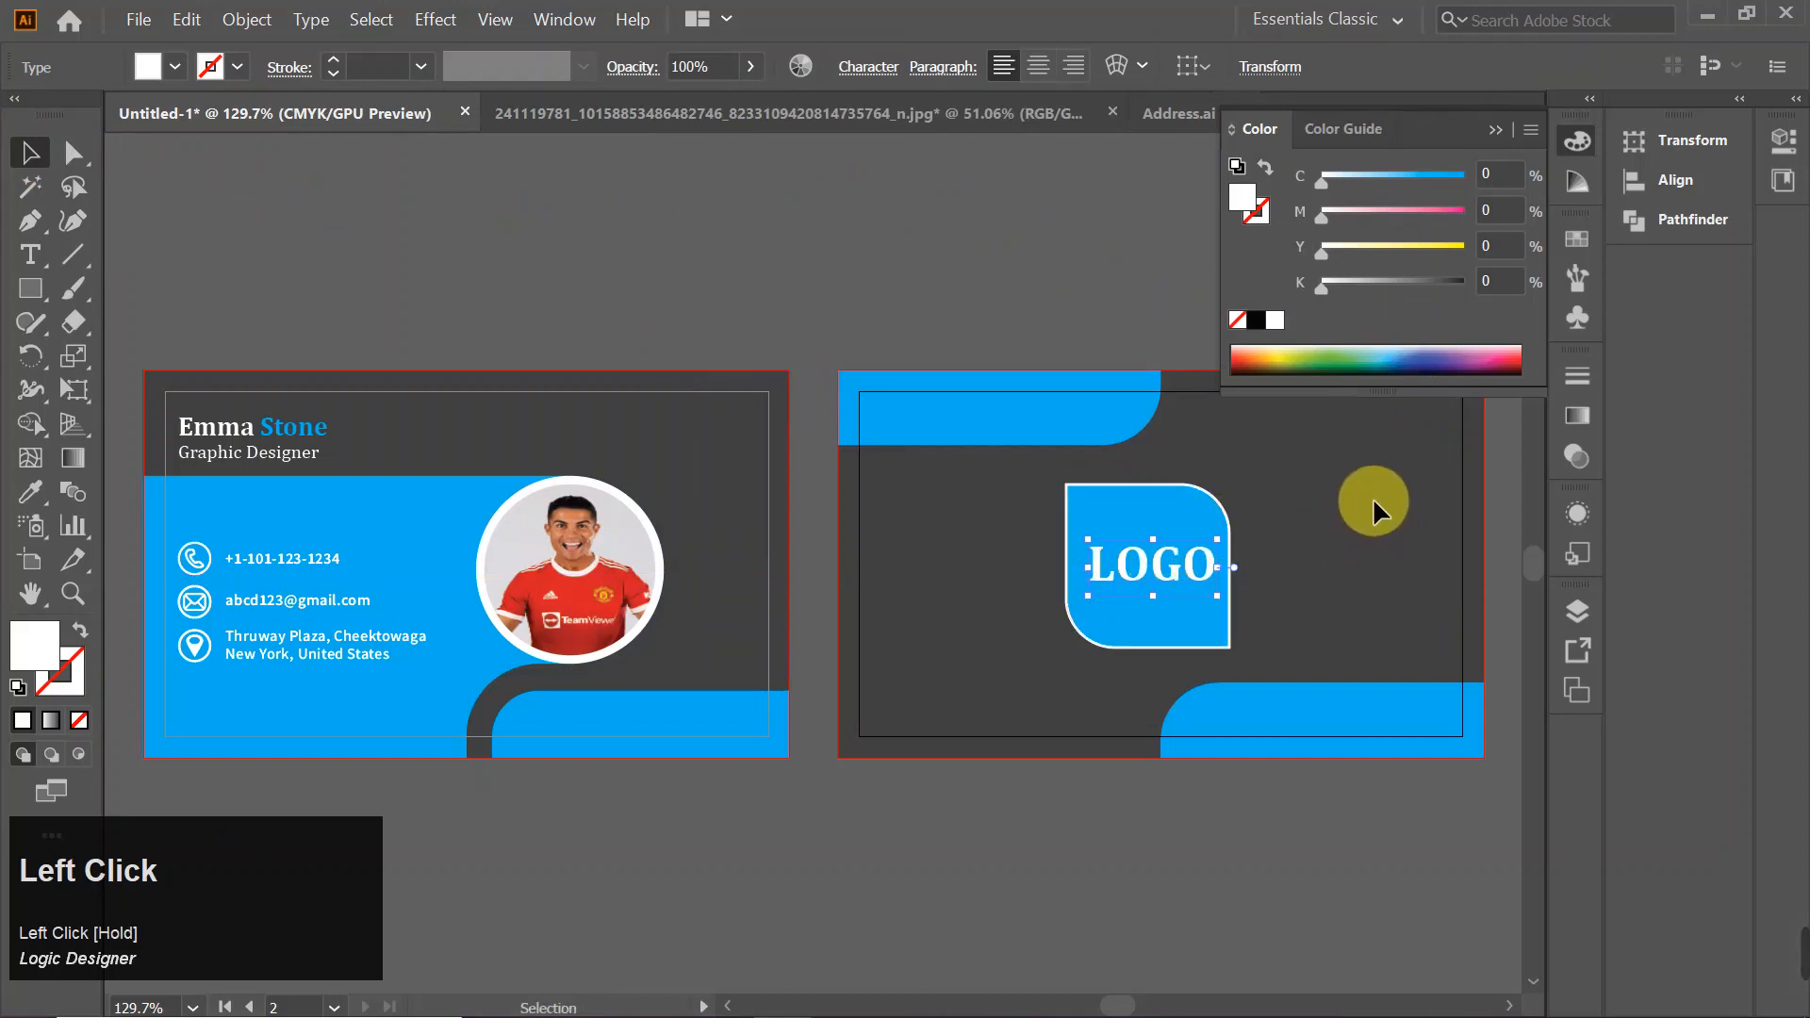
{"action": "left_click_drag", "start_coordinate": [1163, 566], "coordinate": [1158, 559]}
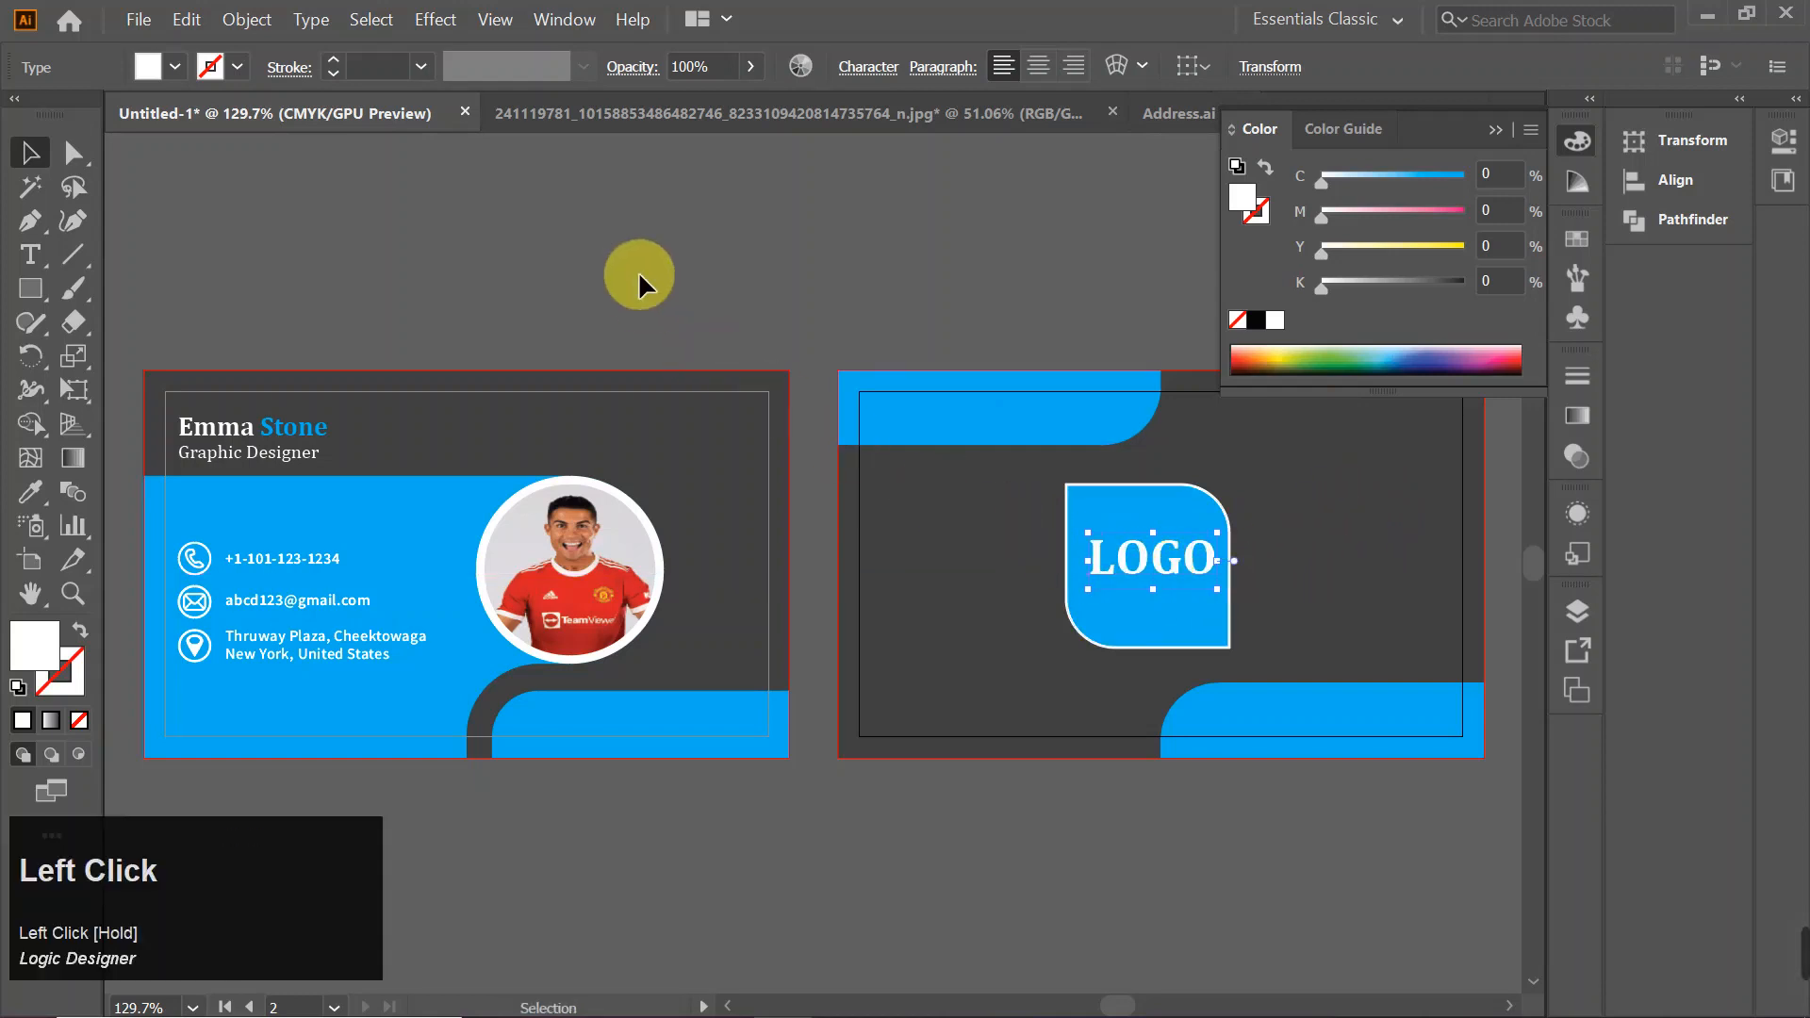